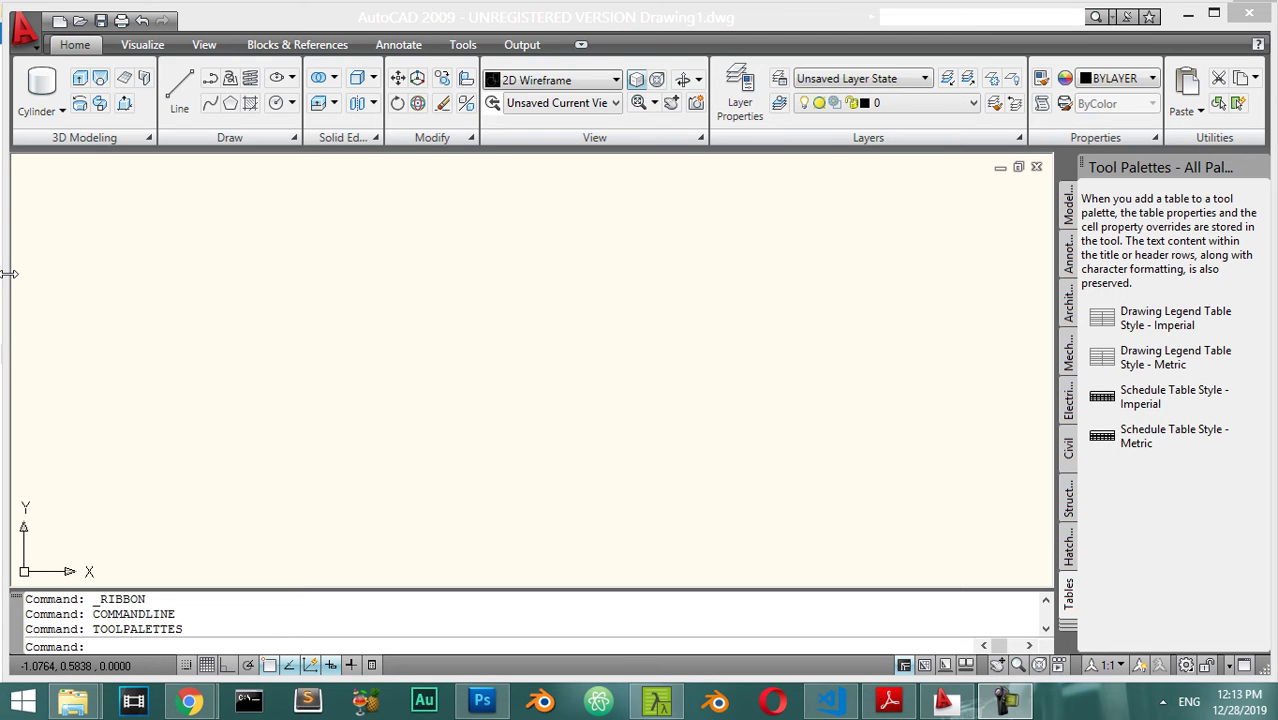
Step: Switch the workspace to 2D Drafting & Annotation
{"action": "left_click", "coordinate": [1200, 664]}
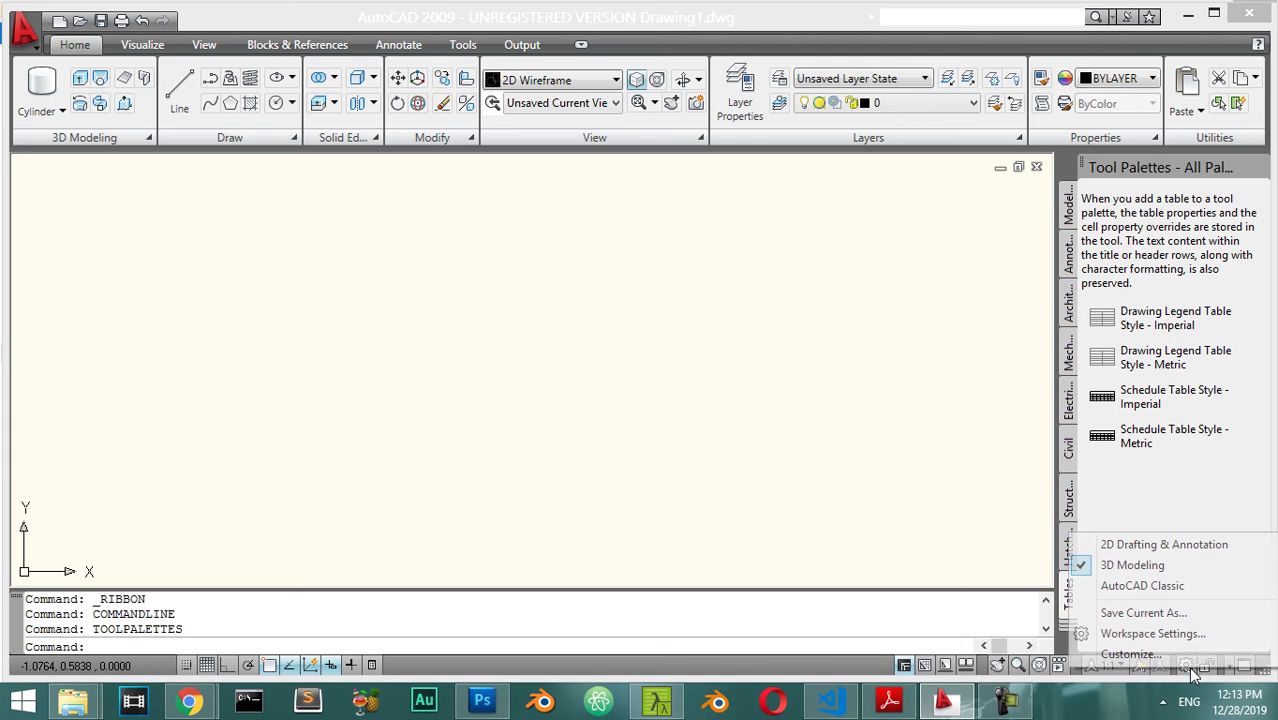
{"action": "left_click", "coordinate": [1110, 545]}
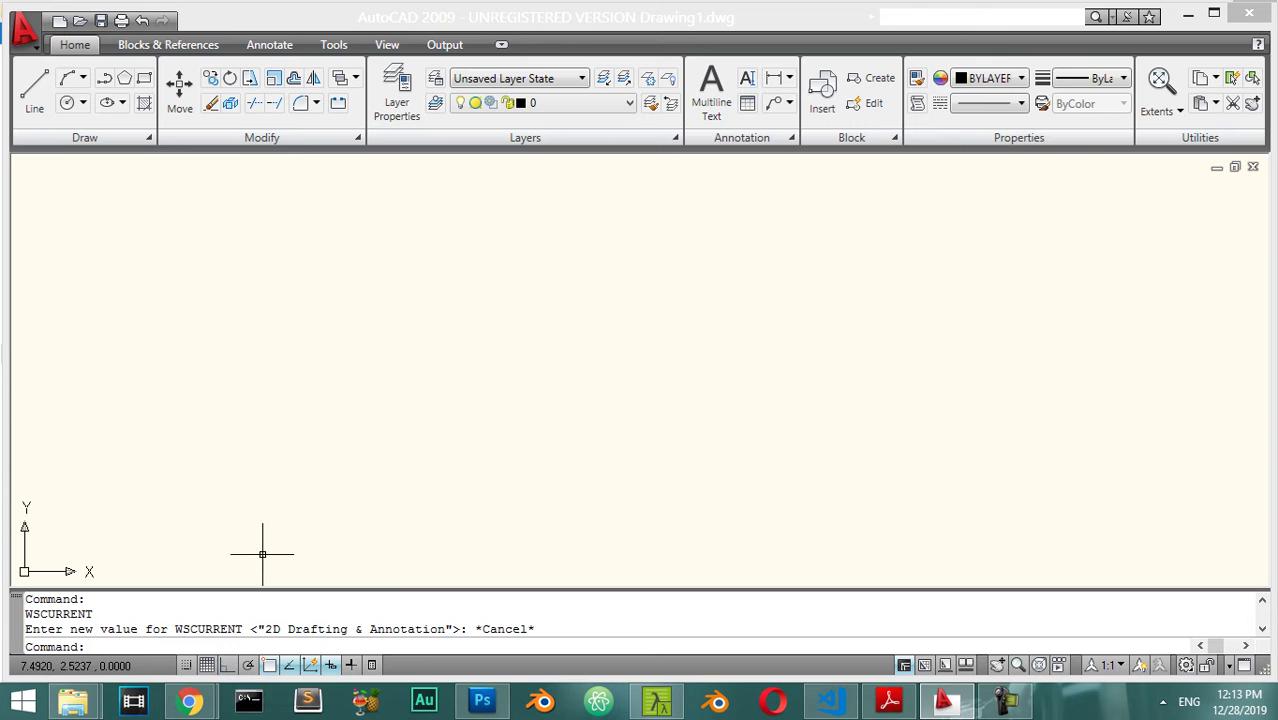
Step: Turn on Ortho mode and draw a vertical line about 6.6 units long in the empty drawing
{"action": "left_click", "coordinate": [228, 665]}
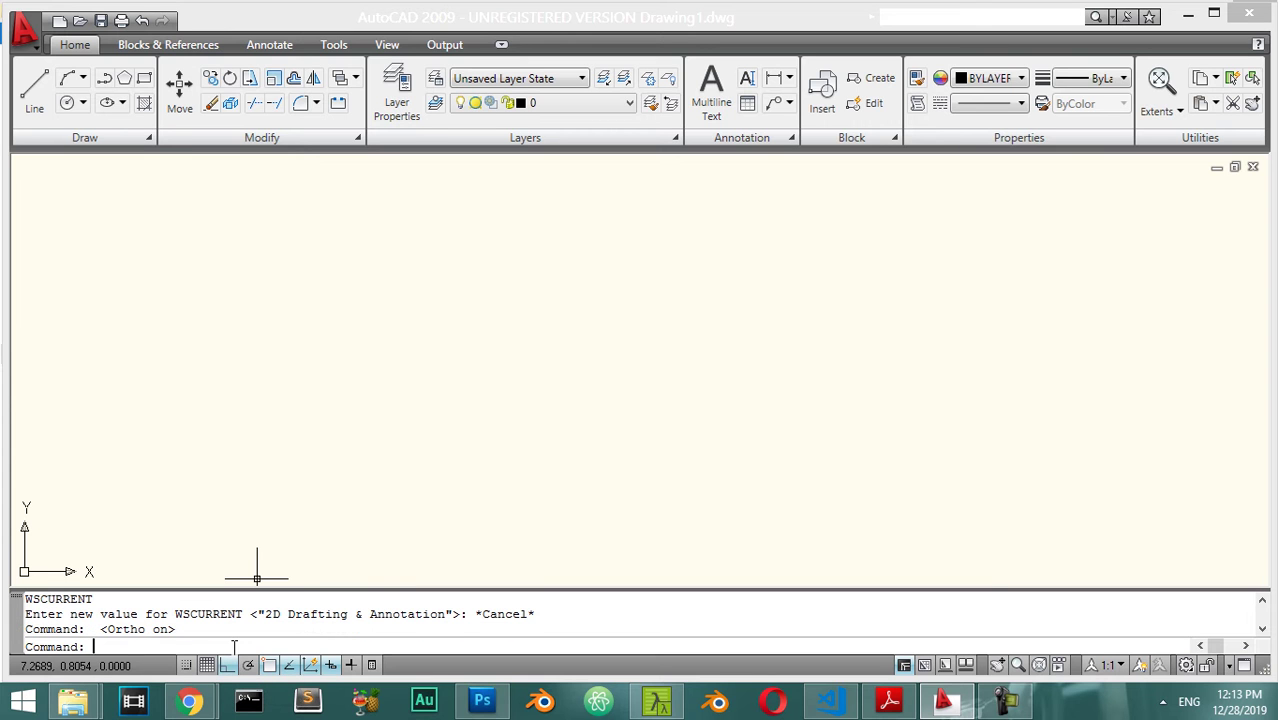
{"action": "key", "text": "Return"}
{"action": "left_click", "coordinate": [208, 444]}
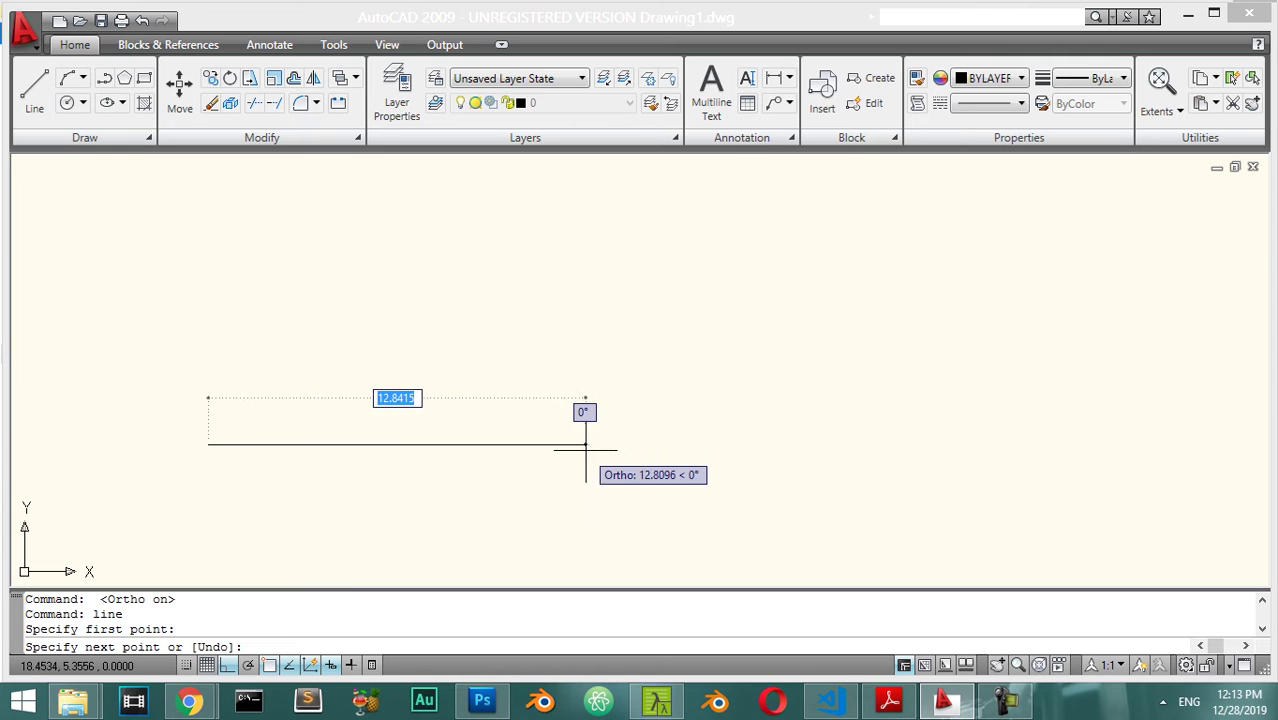
{"action": "left_click", "coordinate": [215, 253]}
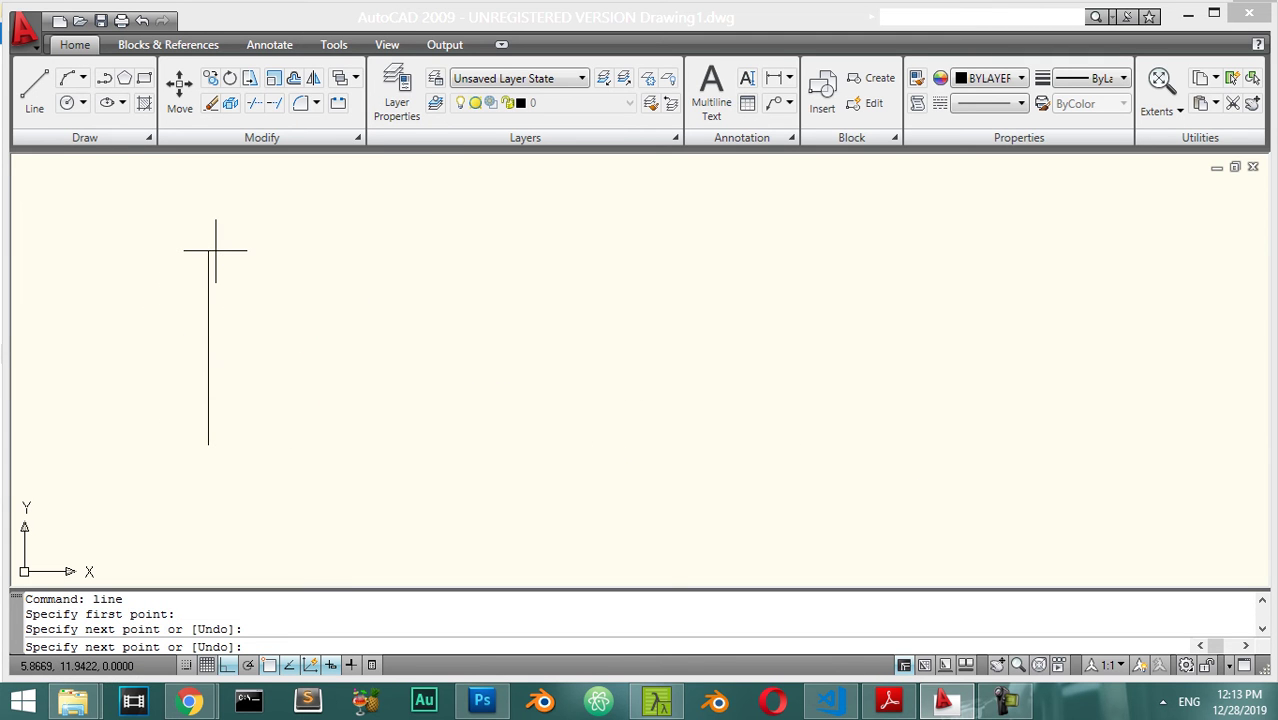
{"action": "key", "text": "Return"}
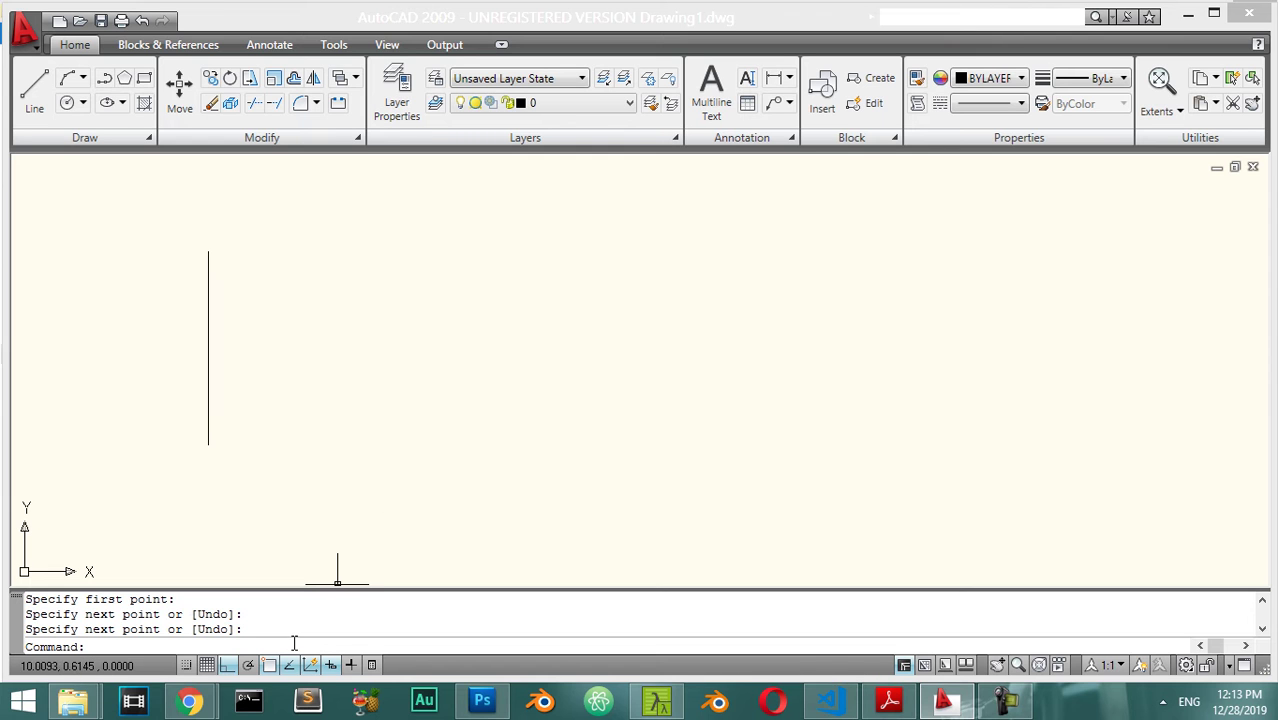
{"action": "left_click", "coordinate": [230, 665]}
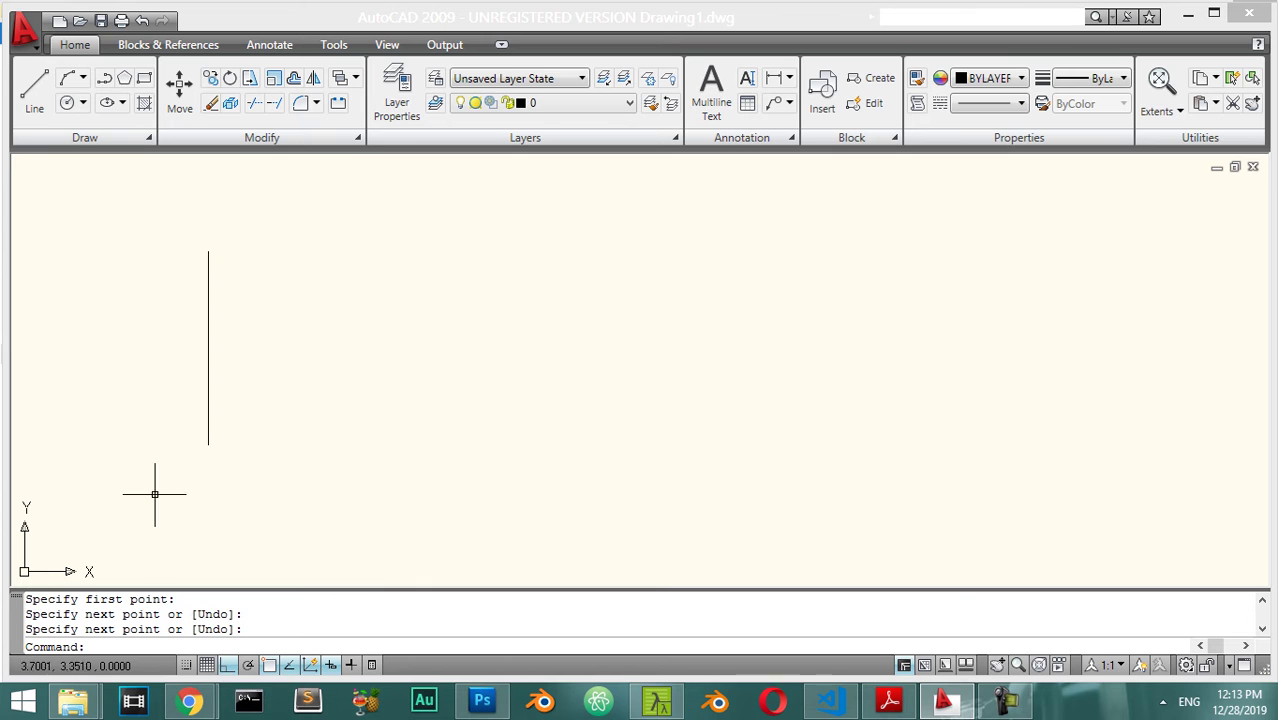
{"action": "right_click", "coordinate": [502, 421]}
{"action": "left_click", "coordinate": [570, 24]}
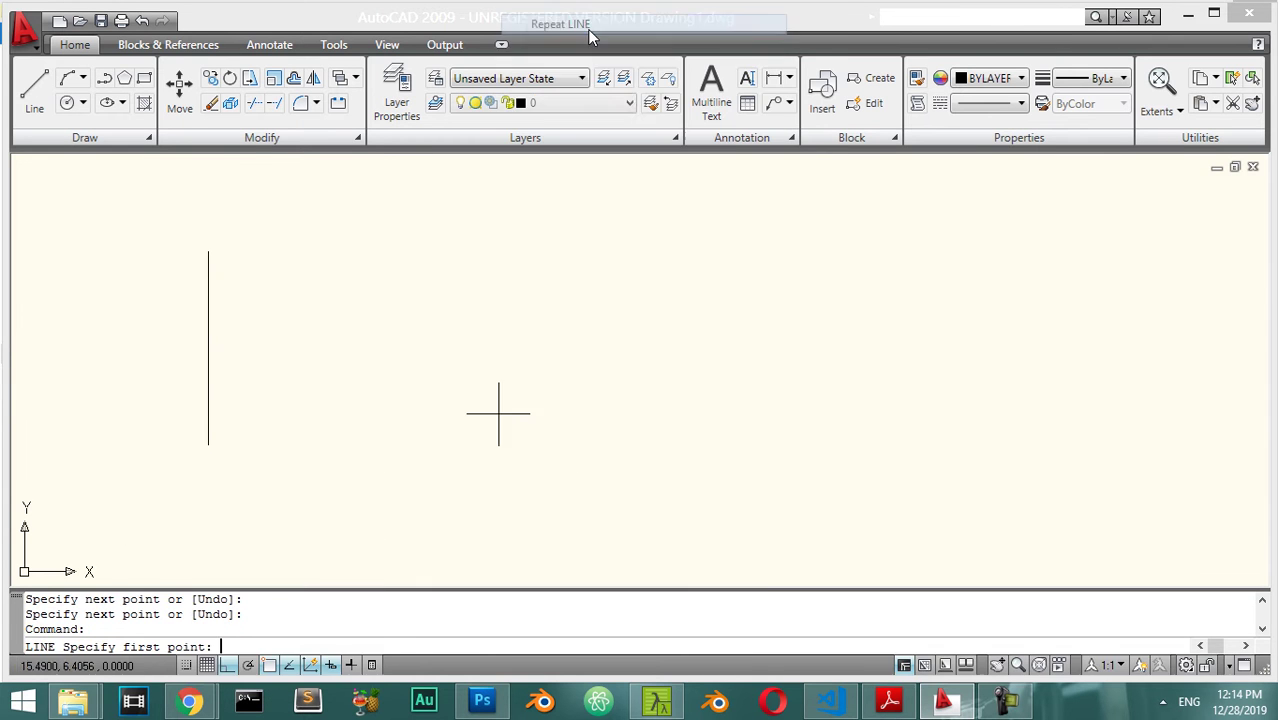
{"action": "key", "text": "Escape"}
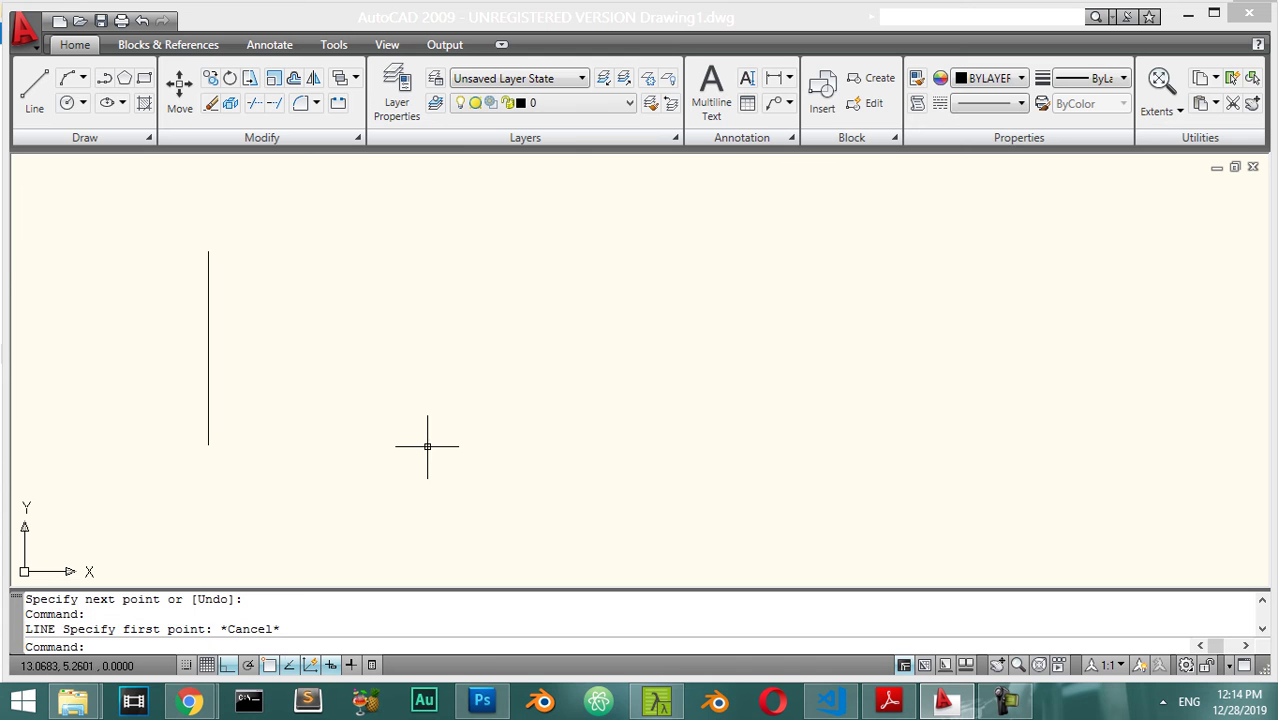
{"action": "key", "text": "Return"}
{"action": "left_click", "coordinate": [208, 444]}
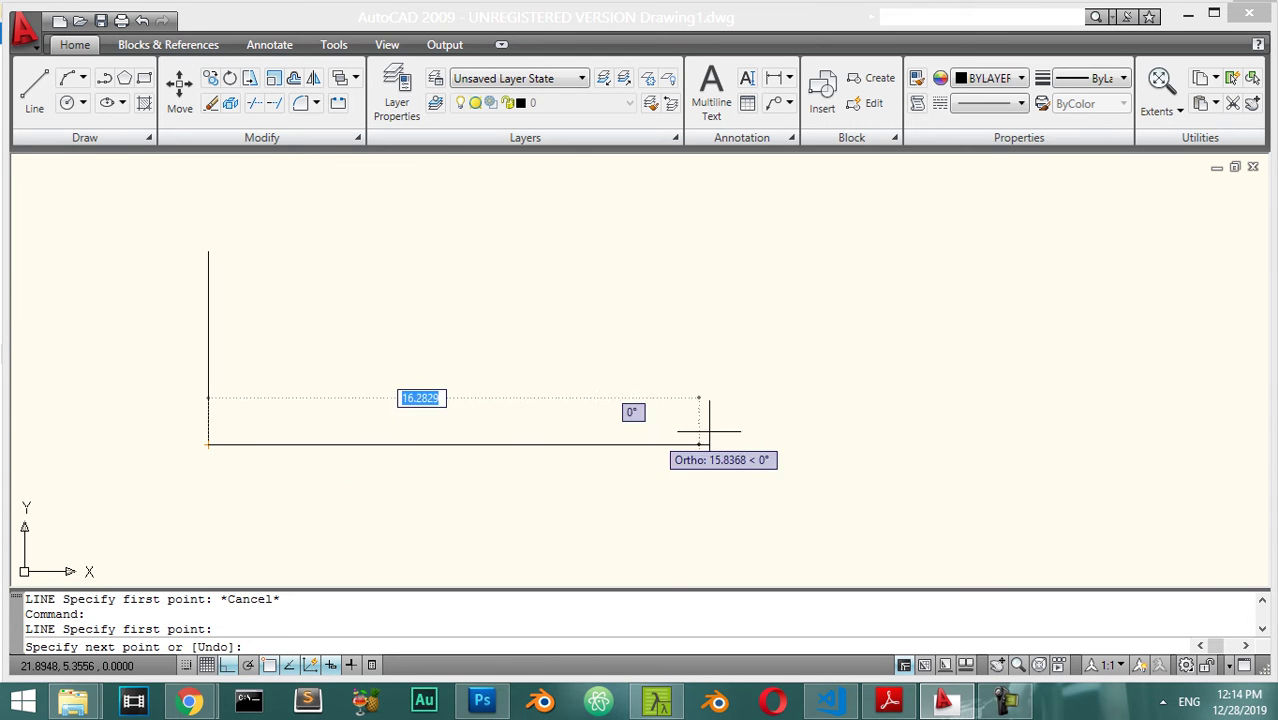
{"action": "type", "text": "2"}
{"action": "key", "text": "Tab"}
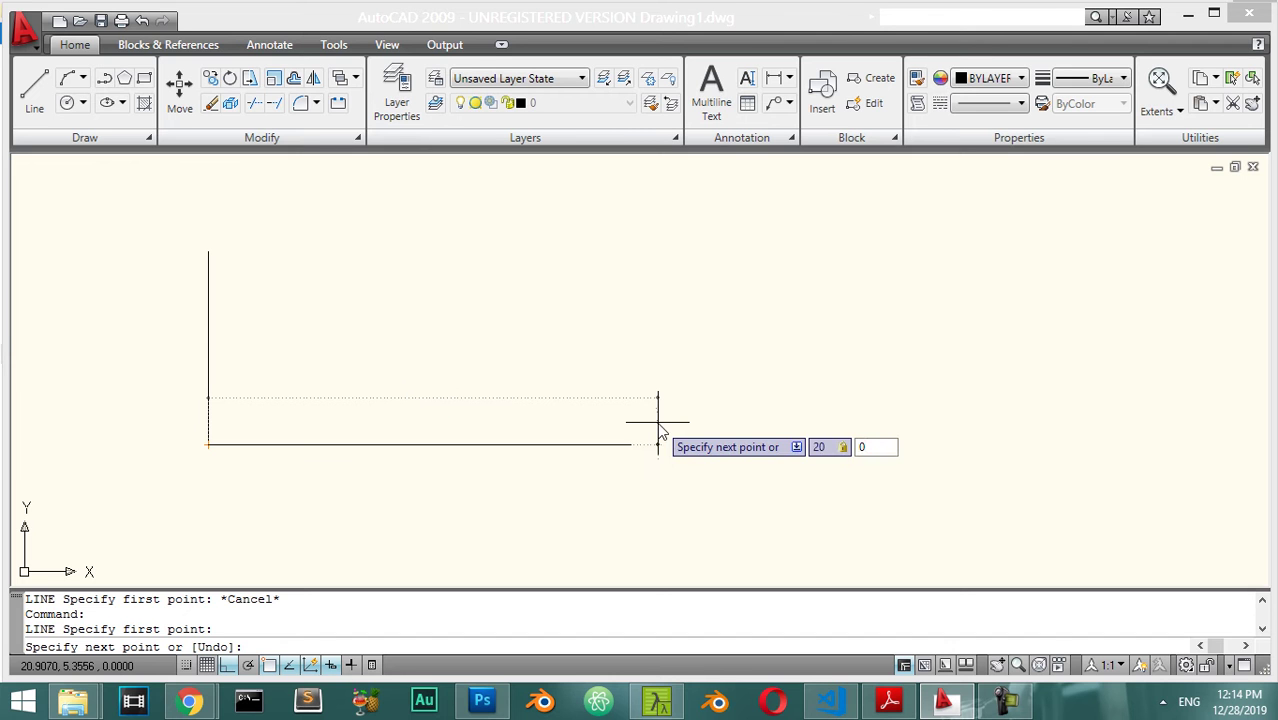
{"action": "key", "text": "Return"}
{"action": "key", "text": "Return"}
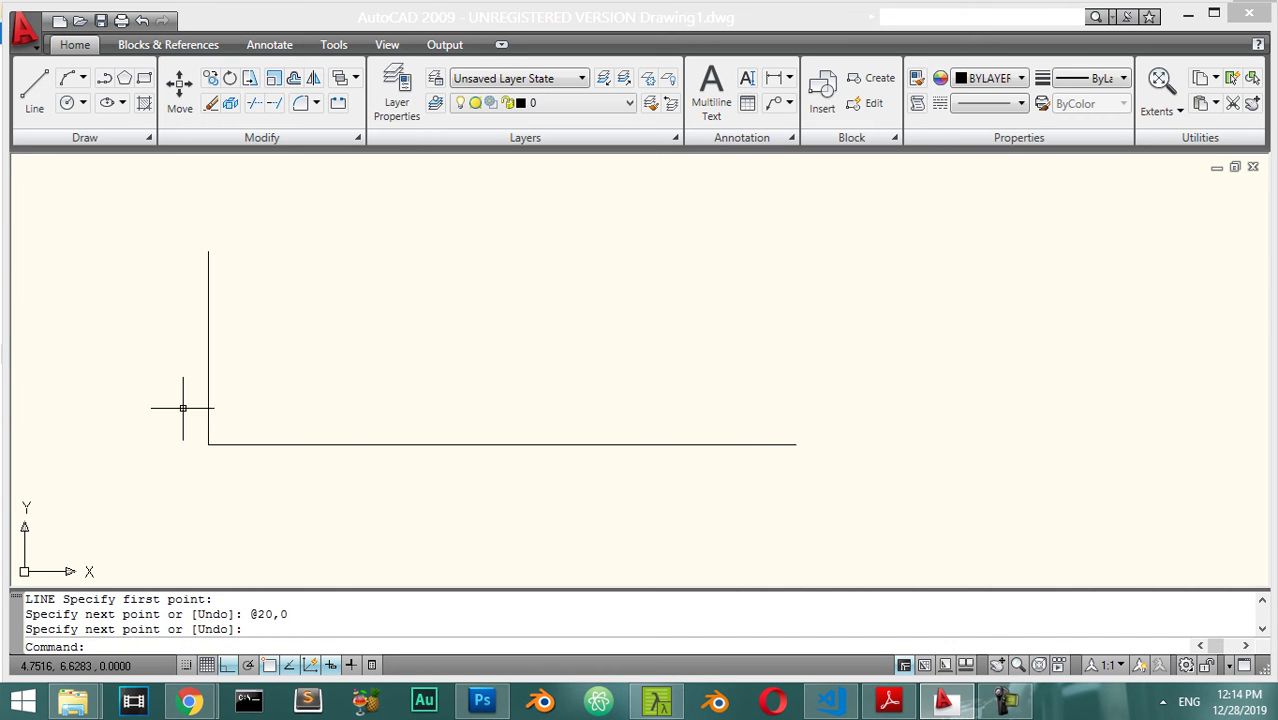
Step: Turn on the grid display around the origin
{"action": "scroll", "coordinate": [397, 418], "scroll_direction": "down", "scroll_amount": 2}
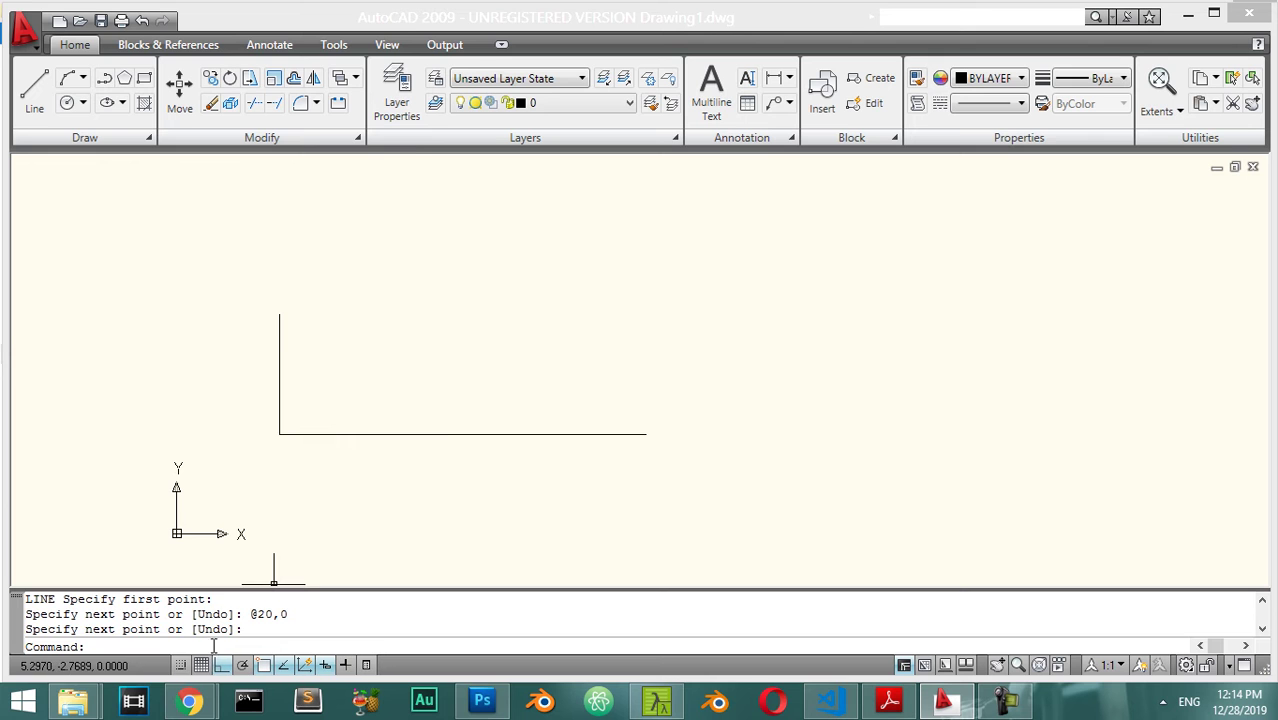
{"action": "key", "text": "F7"}
{"action": "scroll", "coordinate": [348, 447], "scroll_direction": "up", "scroll_amount": 3}
{"action": "scroll", "coordinate": [228, 434], "scroll_direction": "down", "scroll_amount": 4}
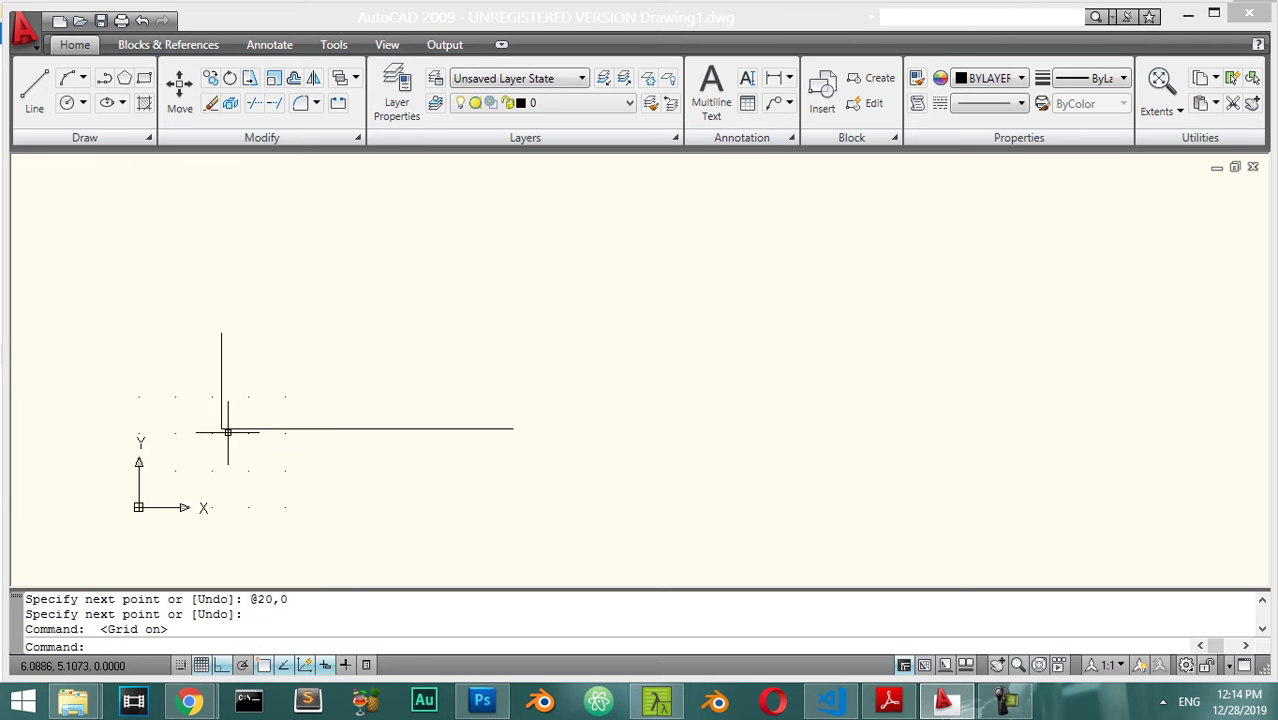
{"action": "middle_click_drag", "start_coordinate": [328, 471], "coordinate": [390, 406]}
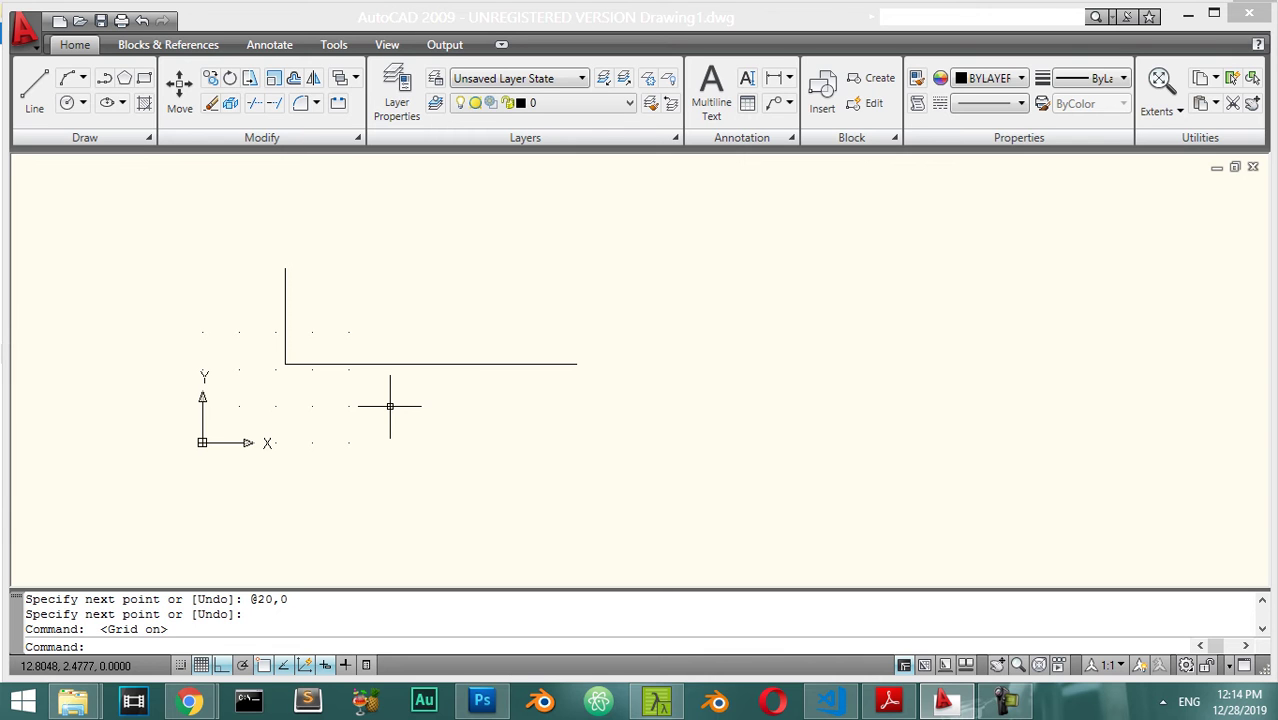
Step: Draw a circle centred at 0,0 with a radius of 5
{"action": "key", "text": "Return"}
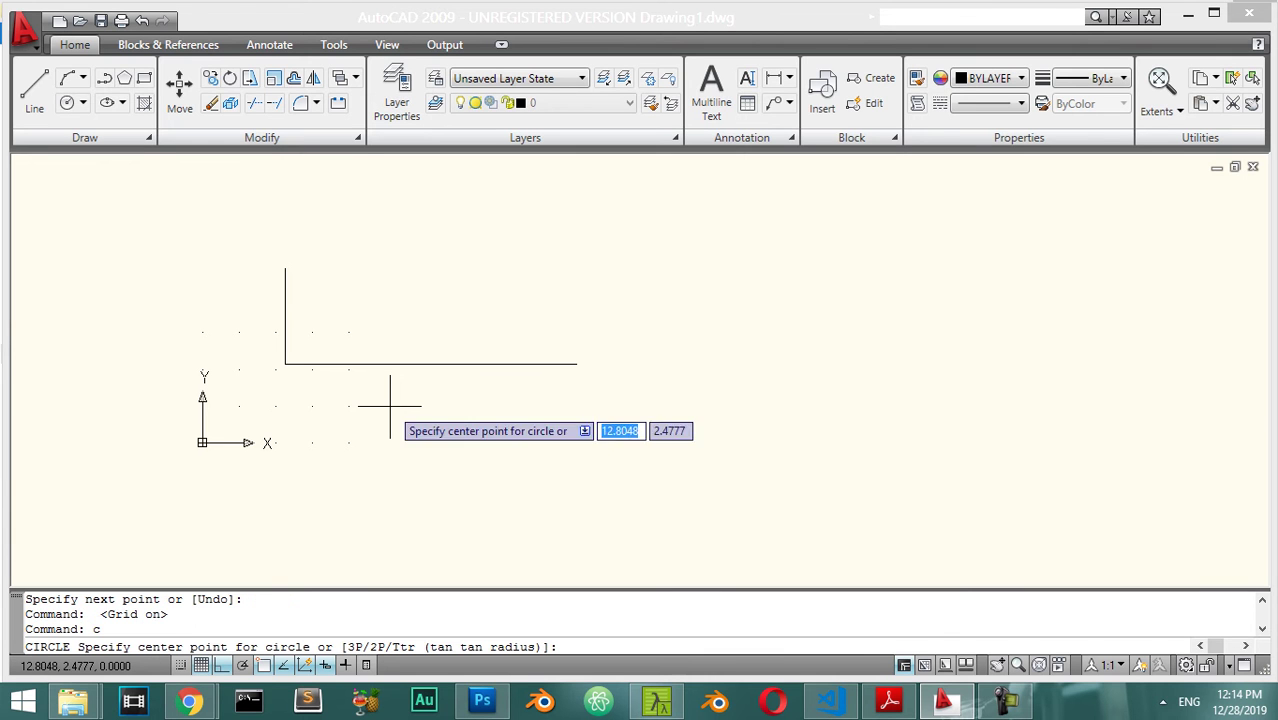
{"action": "type", "text": "0,0"}
{"action": "key", "text": "Return"}
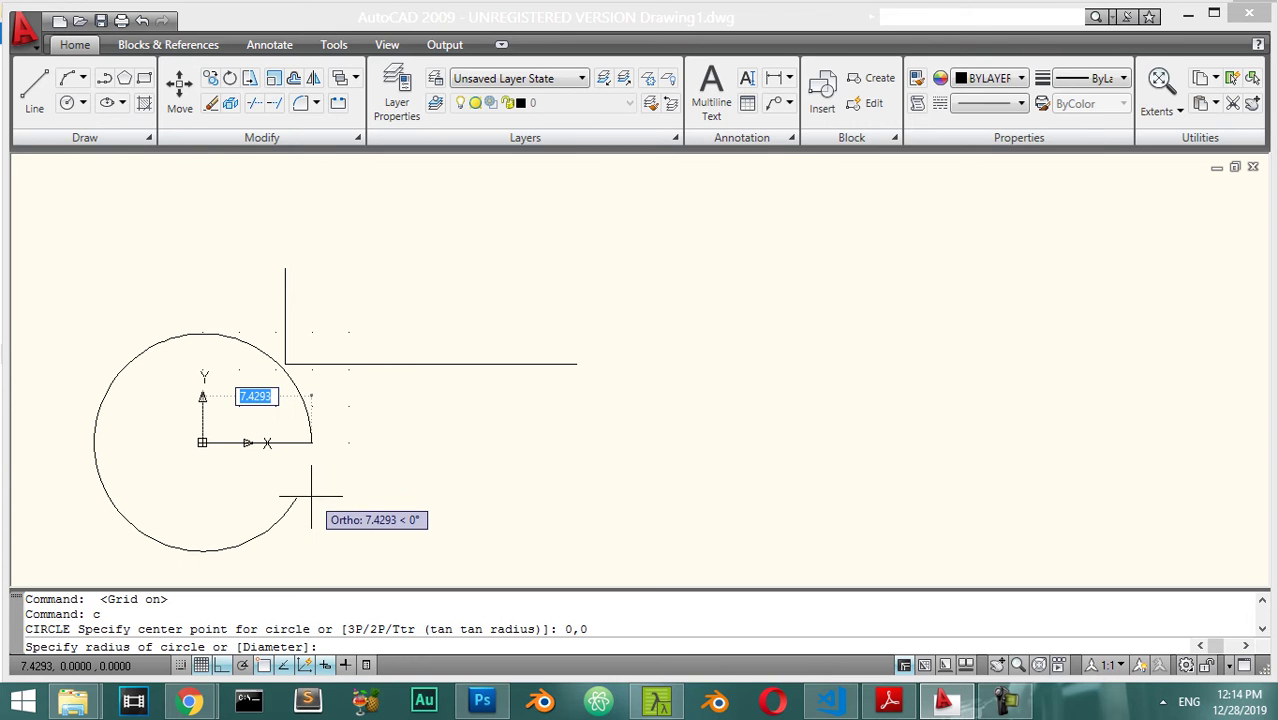
{"action": "type", "text": "5"}
{"action": "key", "text": "Return"}
Step: Inspect the grid around the circle and turn the grid display off
{"action": "scroll", "coordinate": [190, 405], "scroll_direction": "up", "scroll_amount": 5}
{"action": "middle_click_drag", "start_coordinate": [327, 434], "coordinate": [373, 348]}
{"action": "scroll", "coordinate": [435, 316], "scroll_direction": "down", "scroll_amount": 2}
{"action": "scroll", "coordinate": [419, 414], "scroll_direction": "up", "scroll_amount": 3}
{"action": "scroll", "coordinate": [250, 349], "scroll_direction": "down", "scroll_amount": 6}
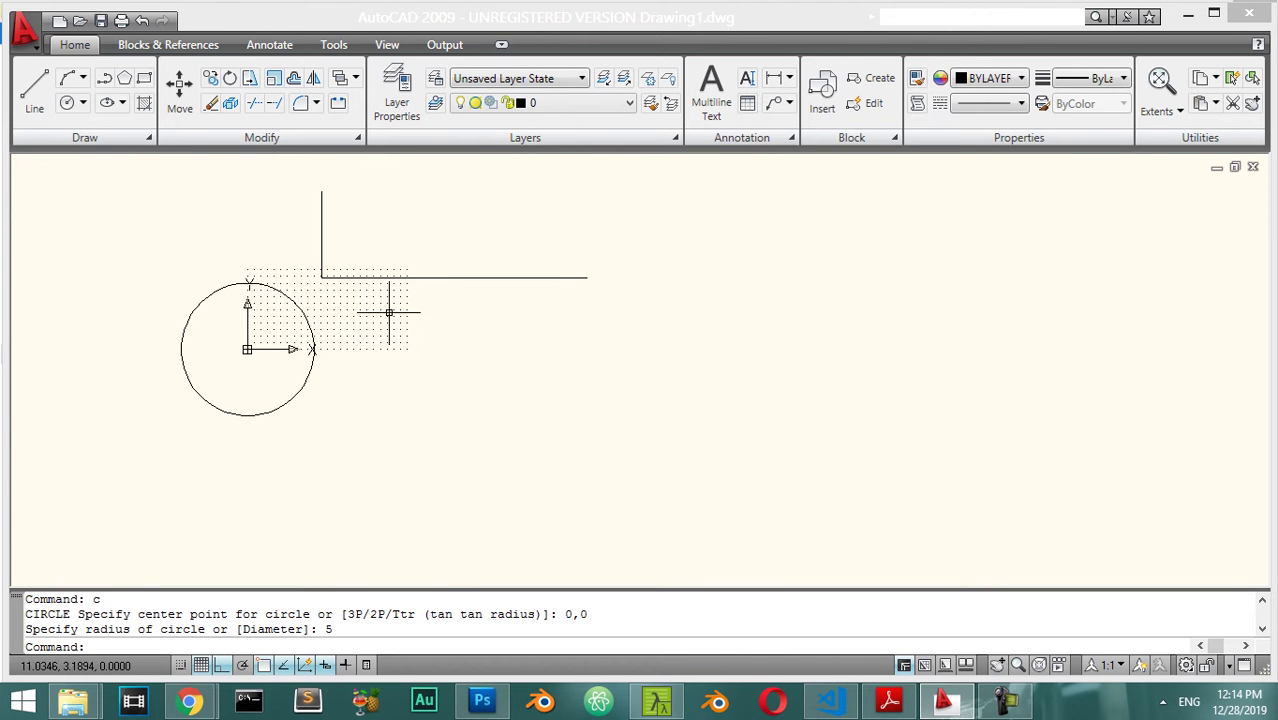
{"action": "scroll", "coordinate": [370, 305], "scroll_direction": "up", "scroll_amount": 3}
{"action": "left_click", "coordinate": [210, 665]}
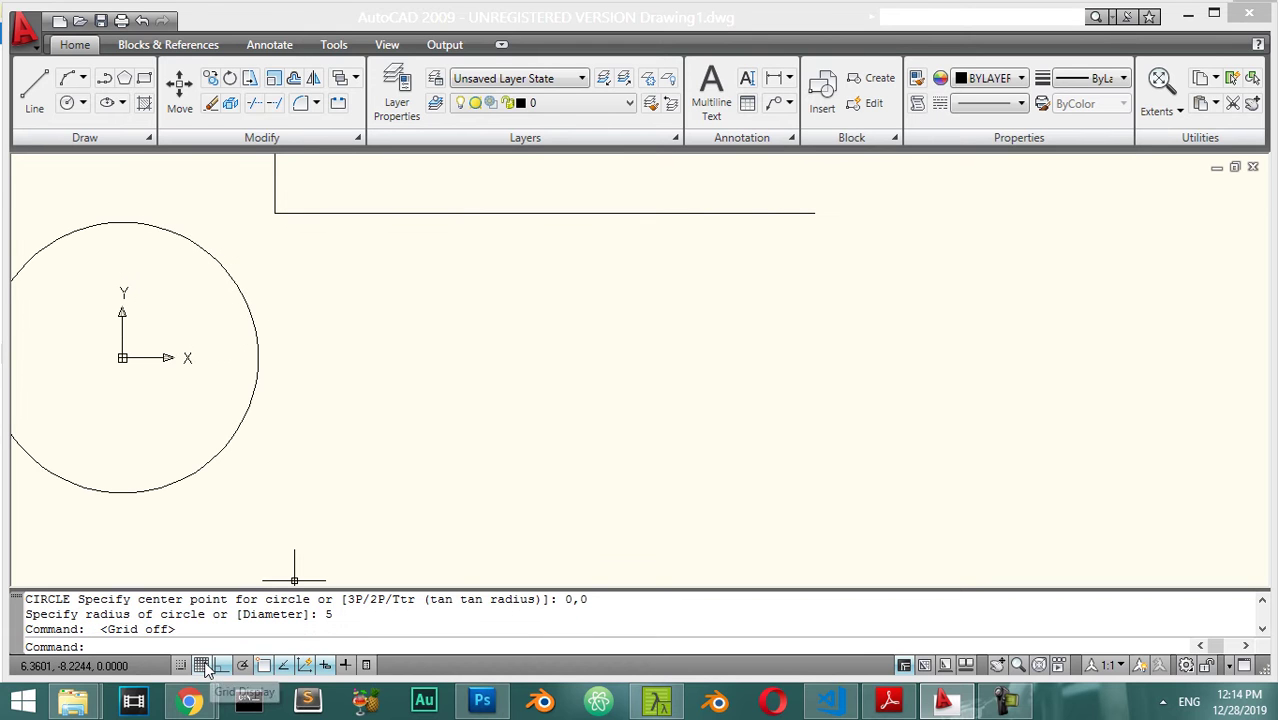
Step: Draw a diagonal line from 5,5 to the relative point @2,2, turning Ortho mode off
{"action": "mouse_move", "coordinate": [284, 399]}
{"action": "middle_mouse_down"}
{"action": "mouse_move", "coordinate": [445, 360]}
{"action": "mouse_move", "coordinate": [479, 388]}
{"action": "middle_mouse_up"}
{"action": "scroll", "coordinate": [479, 385], "scroll_direction": "down", "scroll_amount": 3}
{"action": "scroll", "coordinate": [479, 379], "scroll_direction": "up", "scroll_amount": 2}
{"action": "middle_click_drag", "start_coordinate": [505, 346], "coordinate": [479, 434]}
{"action": "scroll", "coordinate": [479, 433], "scroll_direction": "up", "scroll_amount": 2}
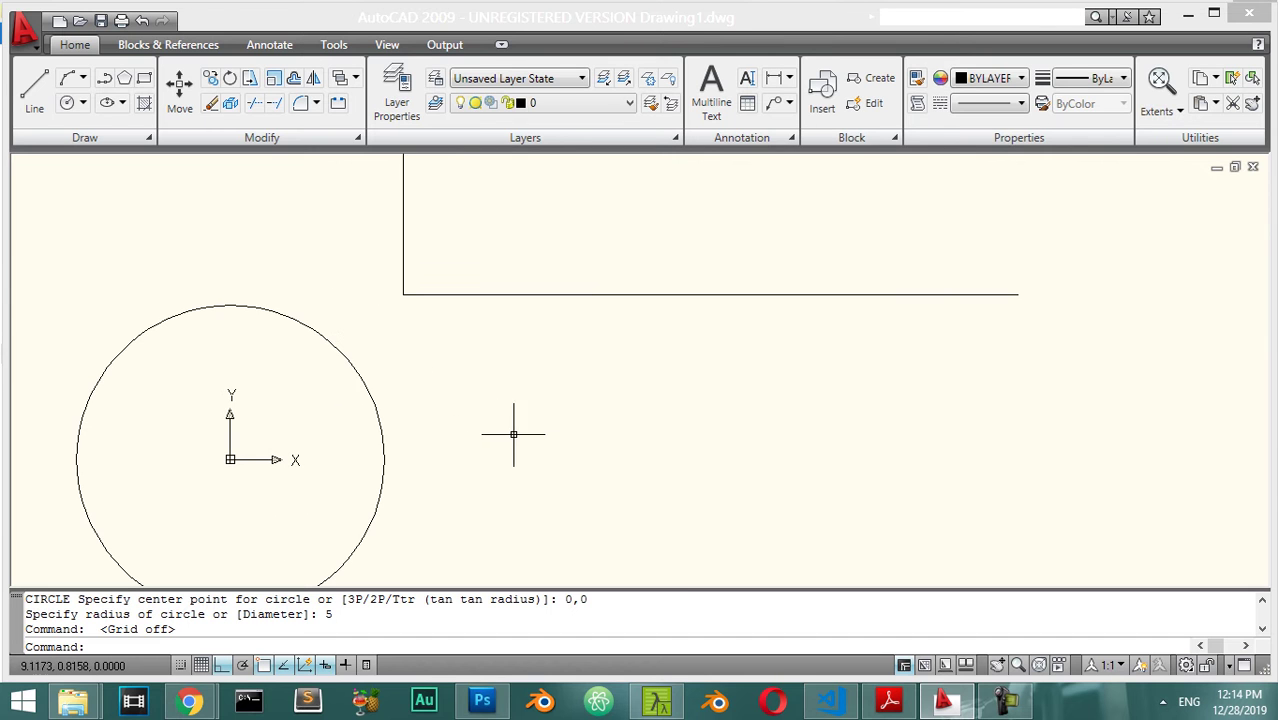
{"action": "scroll", "coordinate": [520, 434], "scroll_direction": "down", "scroll_amount": 2}
{"action": "key", "text": "Return"}
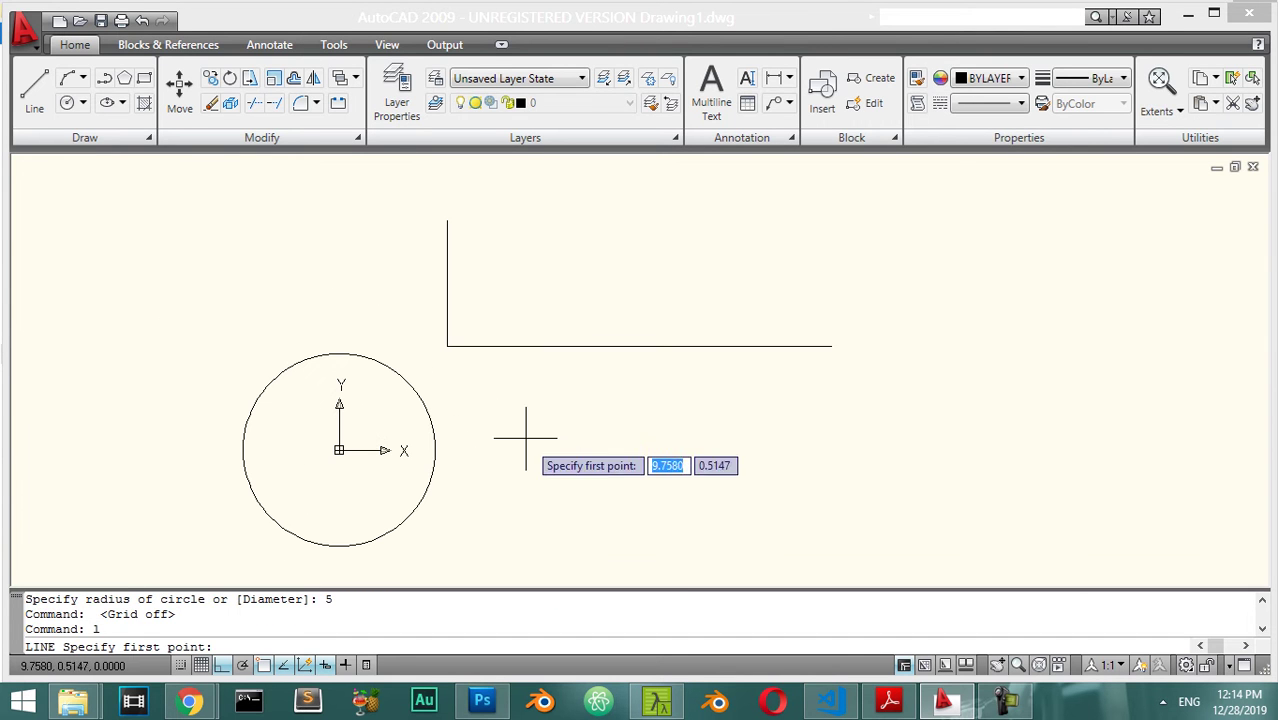
{"action": "type", "text": "5,5"}
{"action": "key", "text": "Return"}
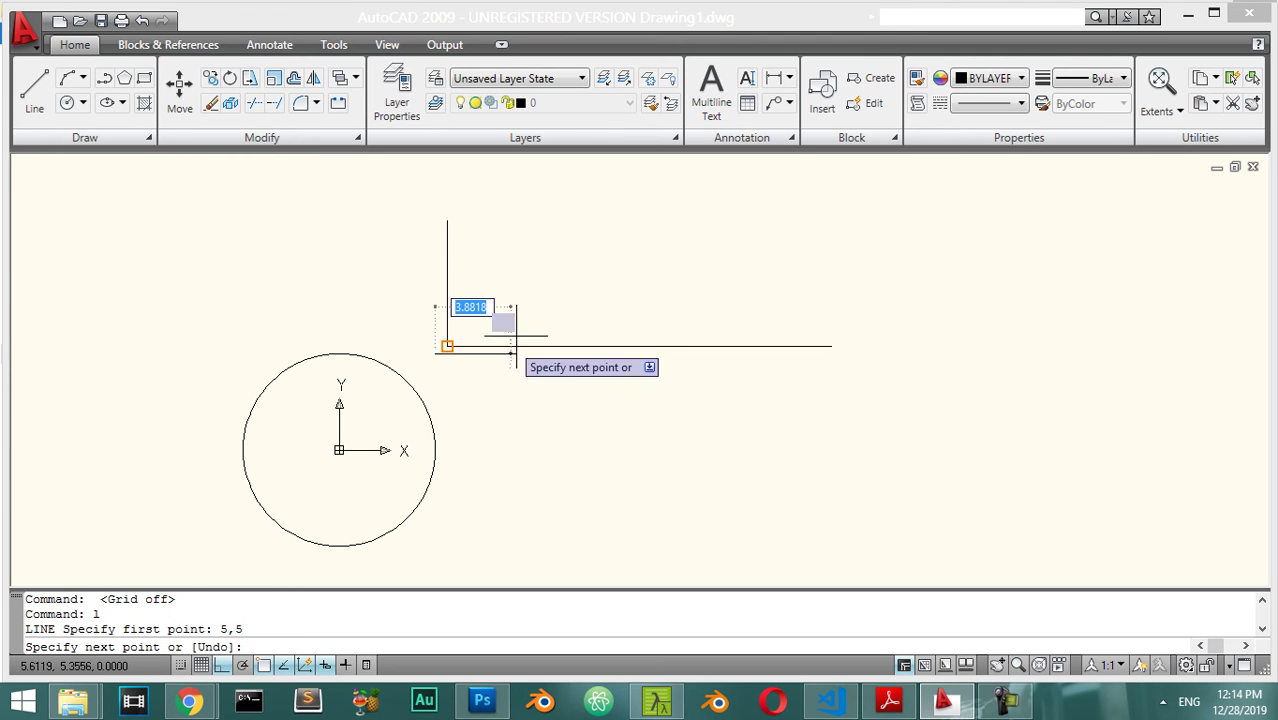
{"action": "left_click", "coordinate": [224, 666]}
{"action": "scroll", "coordinate": [665, 200], "scroll_direction": "down", "scroll_amount": 5}
{"action": "middle_click_drag", "start_coordinate": [665, 234], "coordinate": [607, 428]}
{"action": "scroll", "coordinate": [620, 400], "scroll_direction": "up", "scroll_amount": 5}
{"action": "scroll", "coordinate": [641, 322], "scroll_direction": "down", "scroll_amount": 4}
{"action": "type", "text": "@2,2"}
{"action": "key", "text": "Return"}
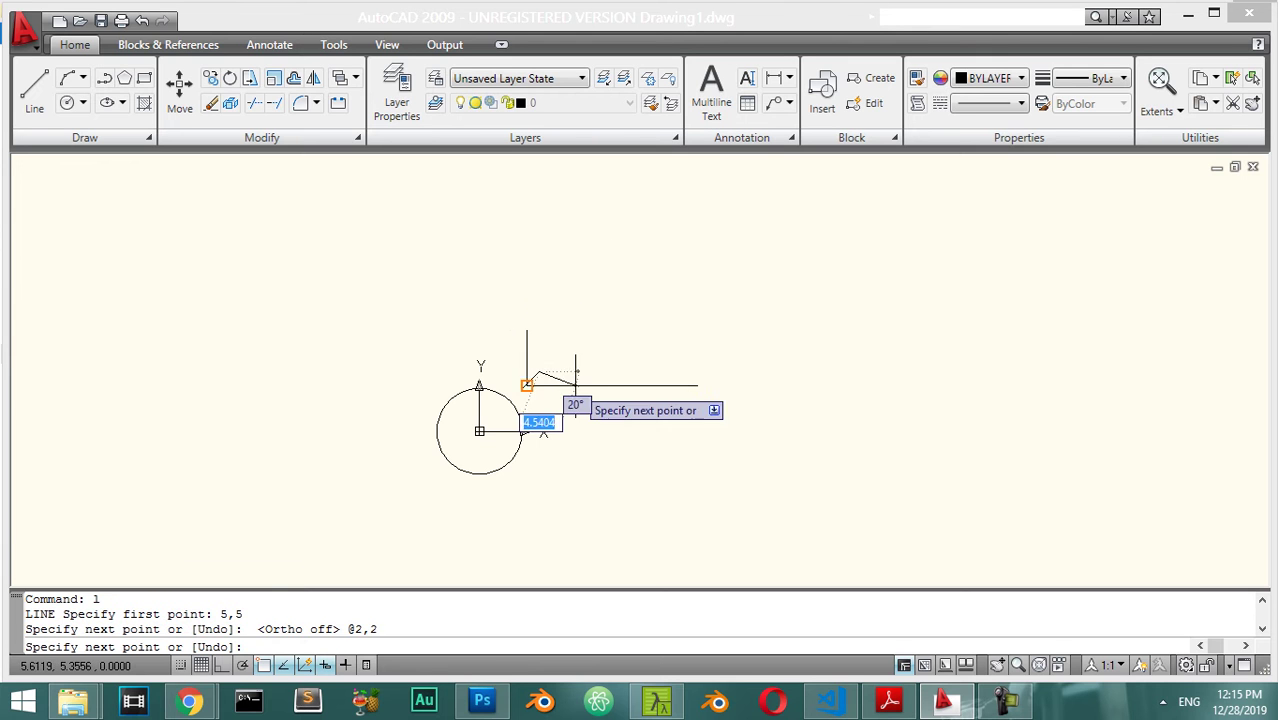
{"action": "key", "text": "Return"}
Step: Examine the short diagonal line where it crosses the corner of the vertical and horizontal lines
{"action": "scroll", "coordinate": [528, 383], "scroll_direction": "up", "scroll_amount": 5}
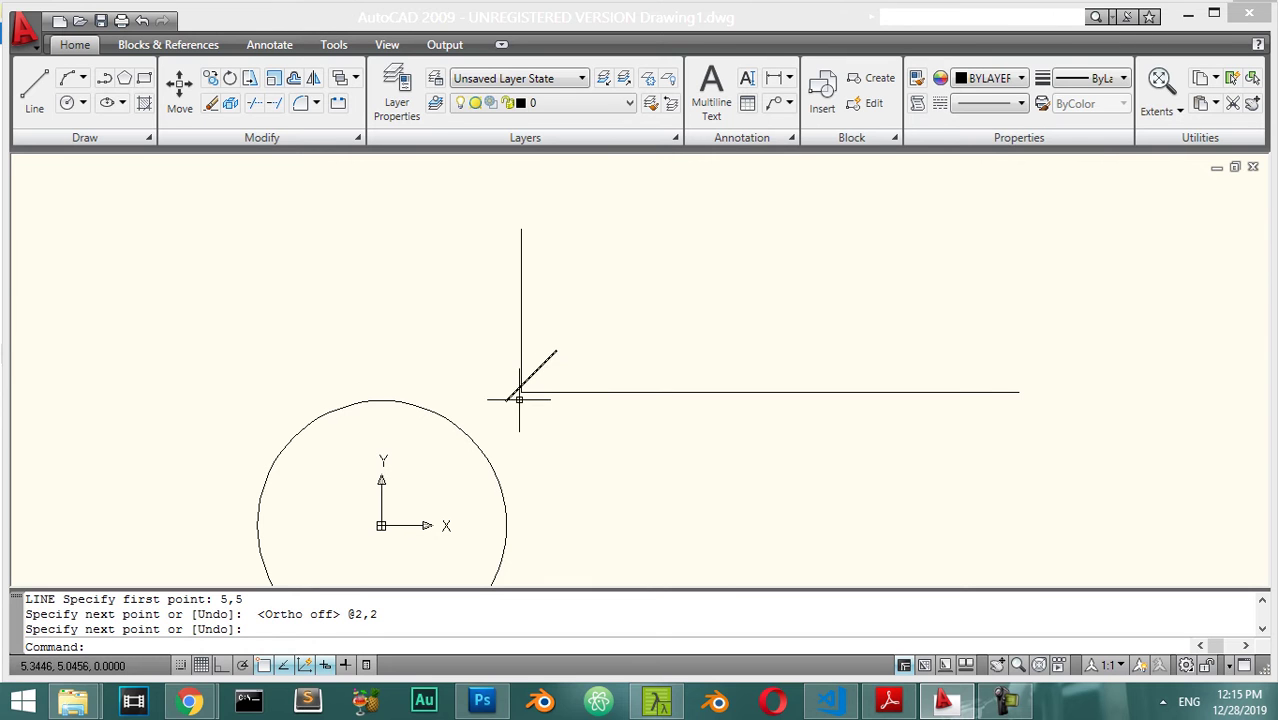
{"action": "scroll", "coordinate": [567, 470], "scroll_direction": "down", "scroll_amount": 2}
{"action": "middle_click_drag", "start_coordinate": [605, 465], "coordinate": [642, 400]}
{"action": "scroll", "coordinate": [640, 400], "scroll_direction": "up", "scroll_amount": 3}
{"action": "scroll", "coordinate": [633, 404], "scroll_direction": "down", "scroll_amount": 2}
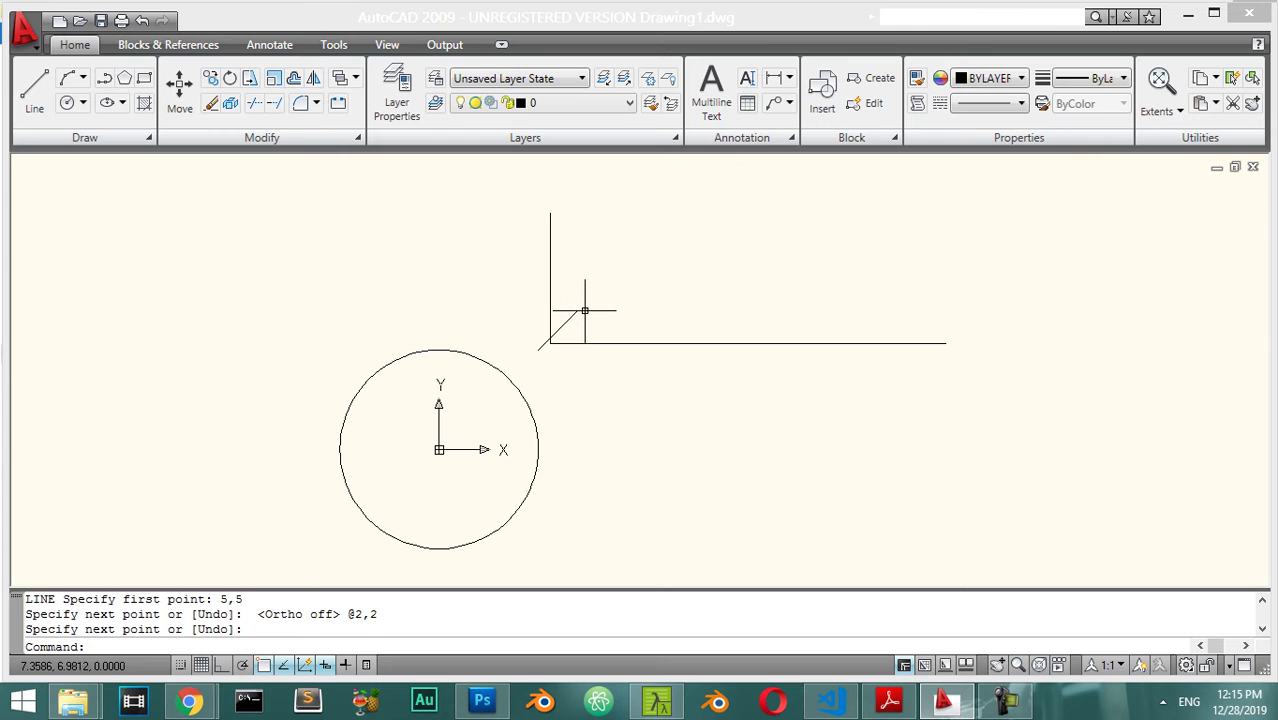
{"action": "scroll", "coordinate": [585, 311], "scroll_direction": "up", "scroll_amount": 3}
{"action": "scroll", "coordinate": [499, 356], "scroll_direction": "down", "scroll_amount": 4}
{"action": "scroll", "coordinate": [498, 386], "scroll_direction": "up", "scroll_amount": 2}
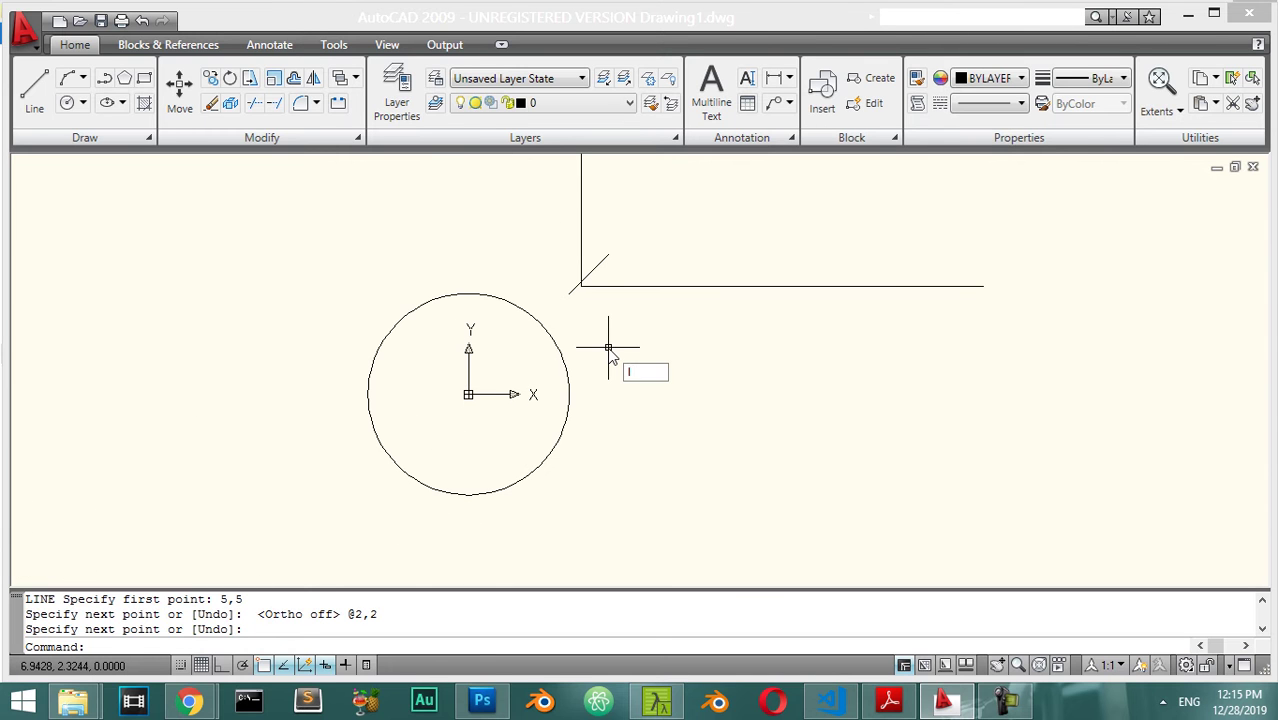
Step: Draw a line from the circle's centre to the far endpoint of the horizontal line
{"action": "key", "text": "Return"}
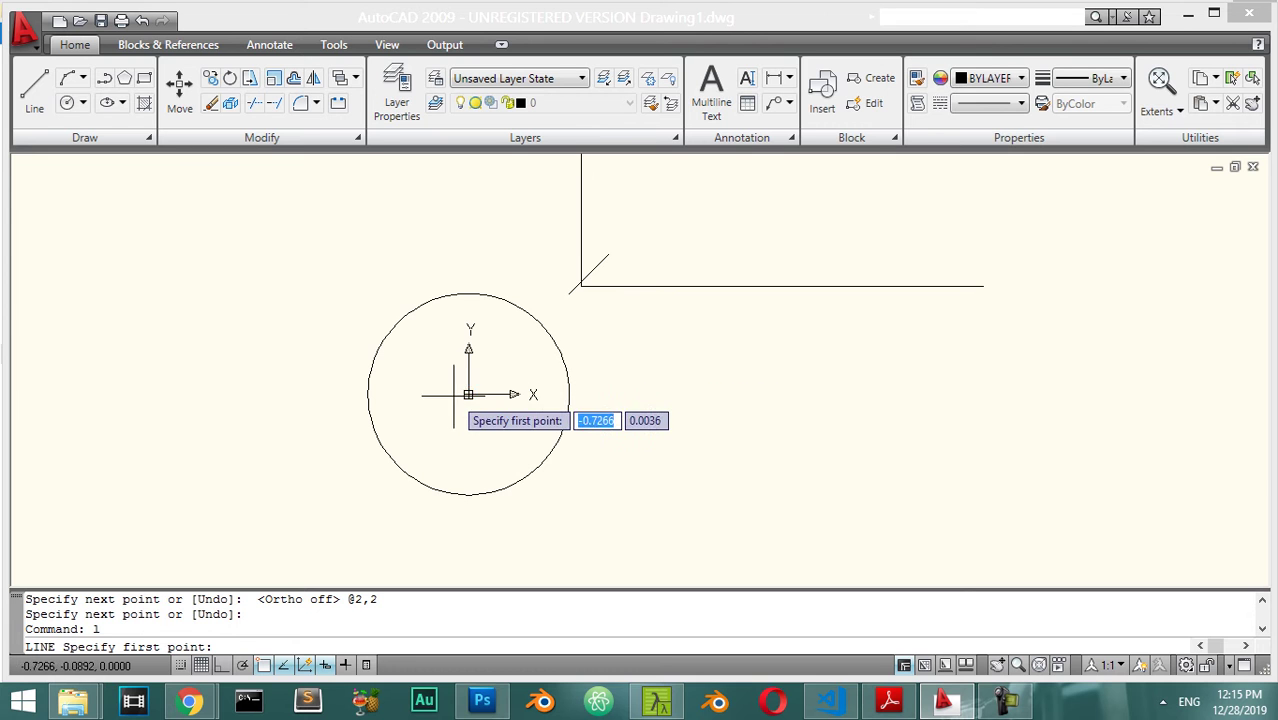
{"action": "left_click", "coordinate": [468, 394]}
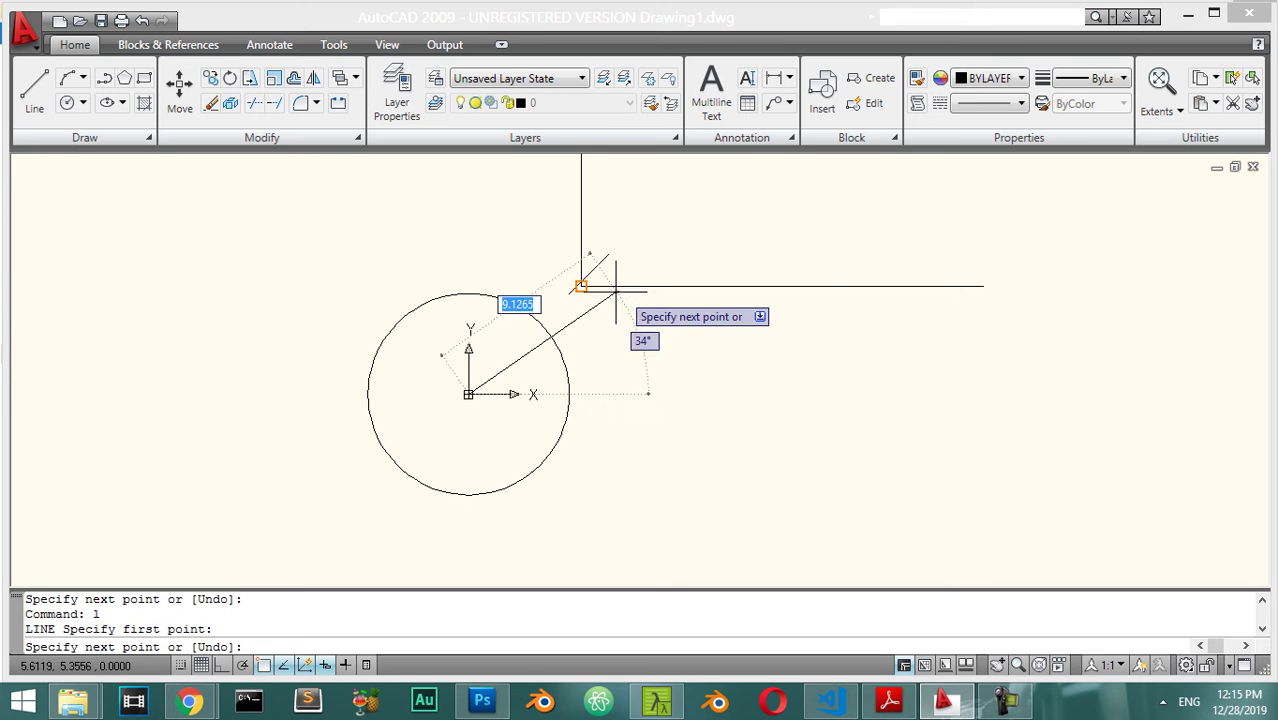
{"action": "left_click", "coordinate": [984, 287]}
{"action": "key", "text": "Return"}
Step: Look over the new line and review the available object snap modes
{"action": "scroll", "coordinate": [537, 496], "scroll_direction": "down", "scroll_amount": 5}
{"action": "scroll", "coordinate": [745, 398], "scroll_direction": "up", "scroll_amount": 5}
{"action": "mouse_move", "coordinate": [455, 453]}
{"action": "middle_mouse_down"}
{"action": "mouse_move", "coordinate": [516, 422]}
{"action": "mouse_move", "coordinate": [703, 274]}
{"action": "middle_mouse_up"}
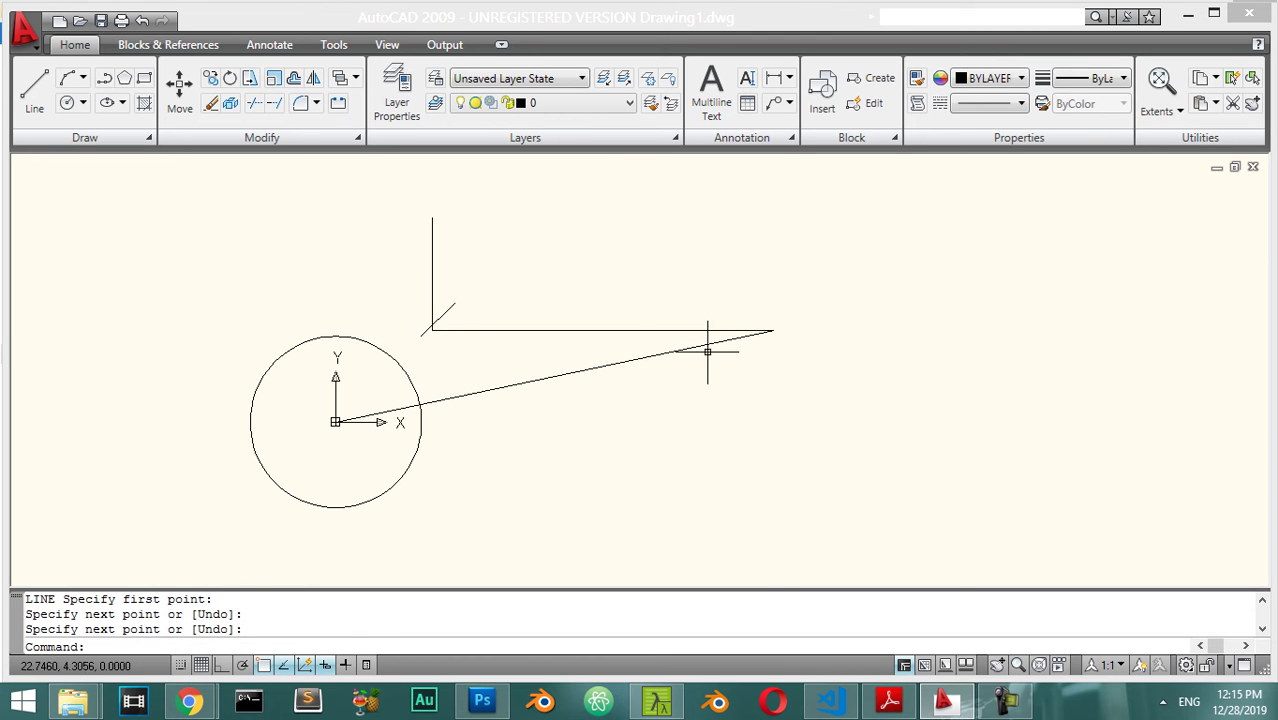
{"action": "middle_click_drag", "start_coordinate": [707, 351], "coordinate": [712, 318]}
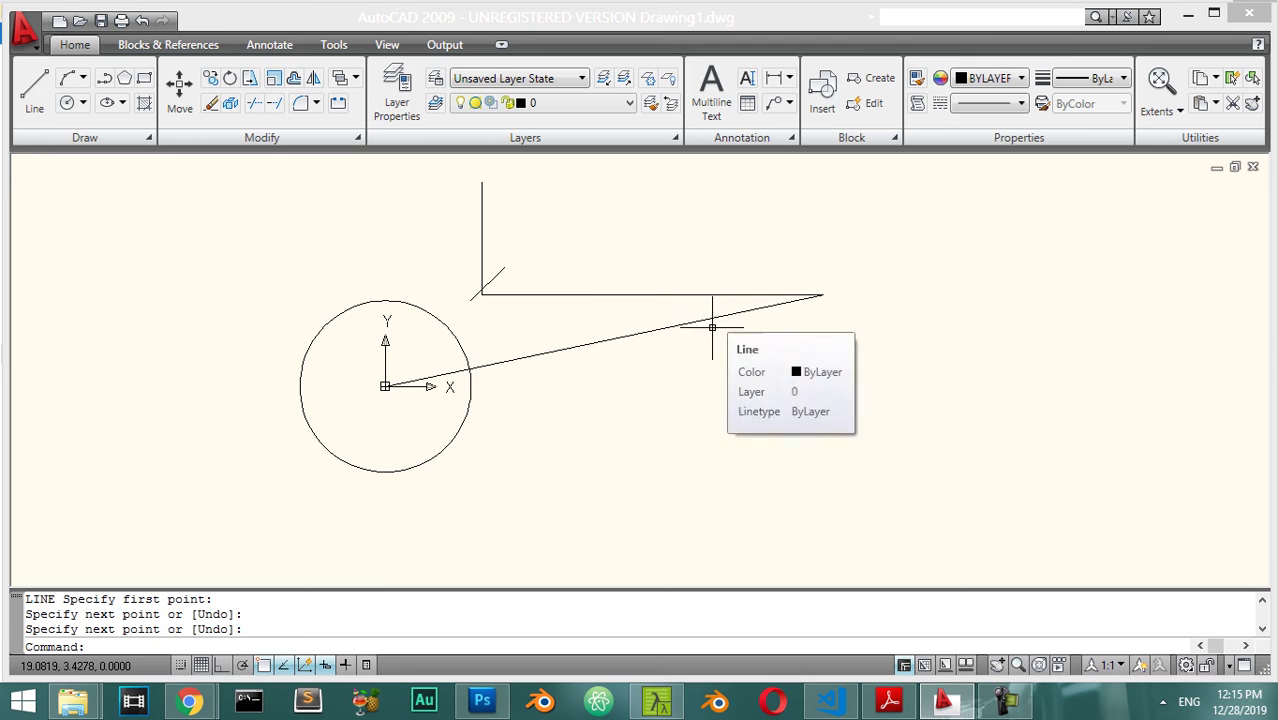
{"action": "right_click", "coordinate": [262, 666]}
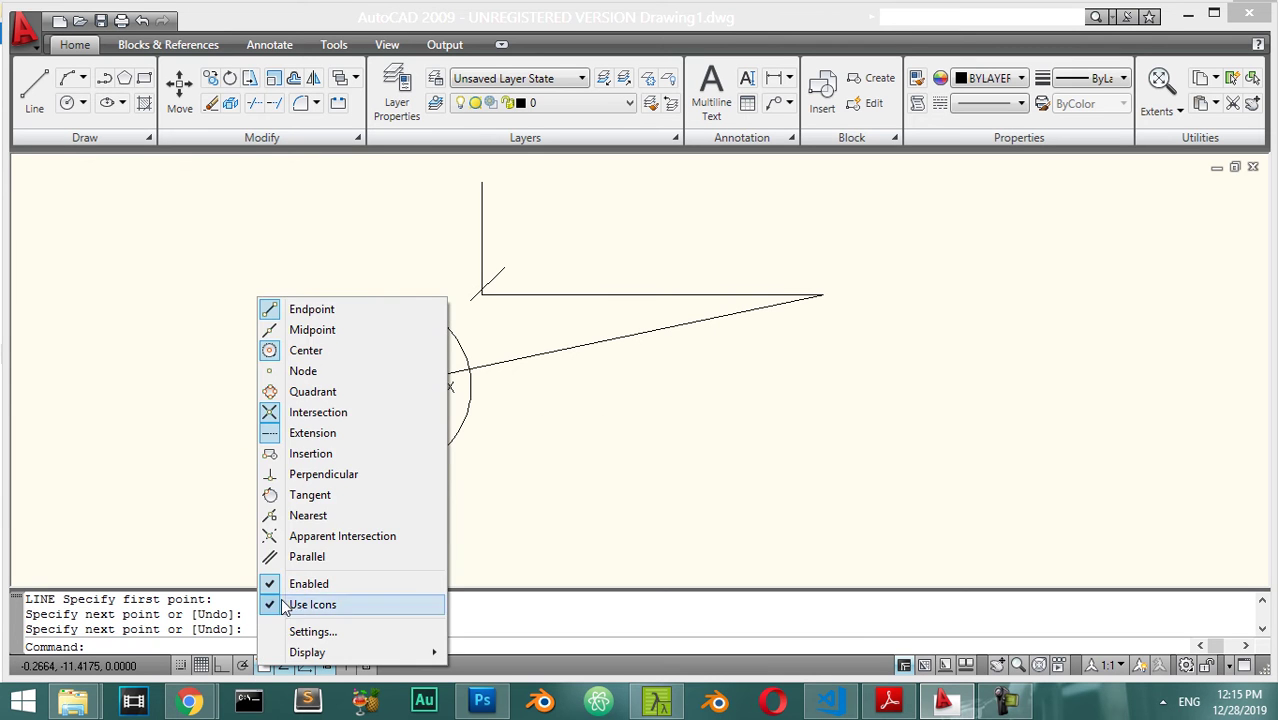
{"action": "left_click", "coordinate": [318, 330]}
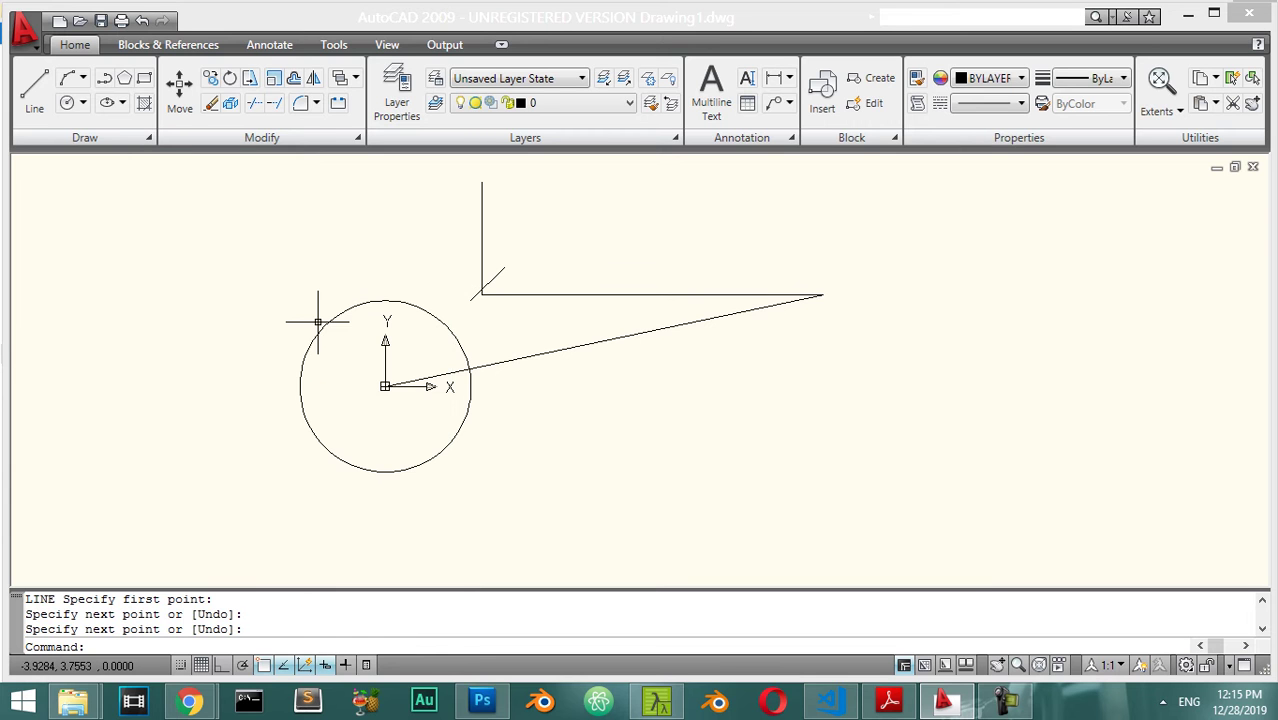
{"action": "right_click", "coordinate": [262, 666]}
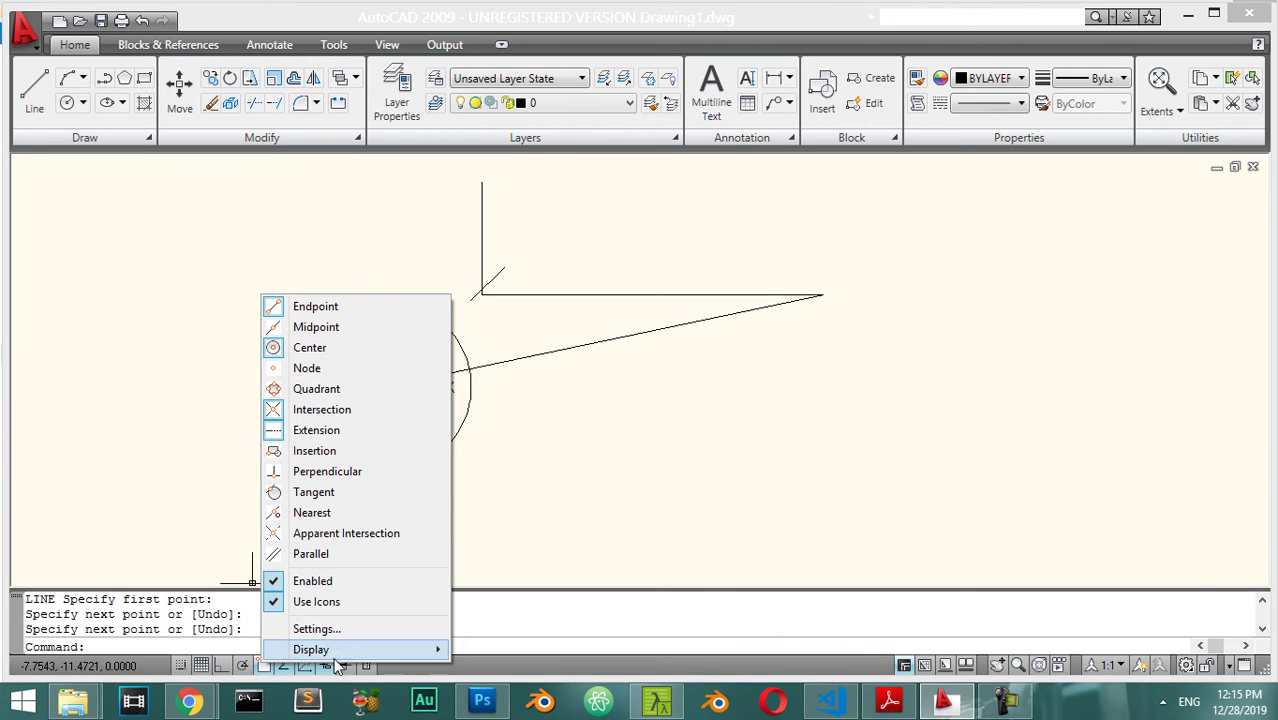
{"action": "left_click", "coordinate": [537, 437]}
{"action": "scroll", "coordinate": [551, 408], "scroll_direction": "up", "scroll_amount": 2}
{"action": "scroll", "coordinate": [662, 288], "scroll_direction": "down", "scroll_amount": 4}
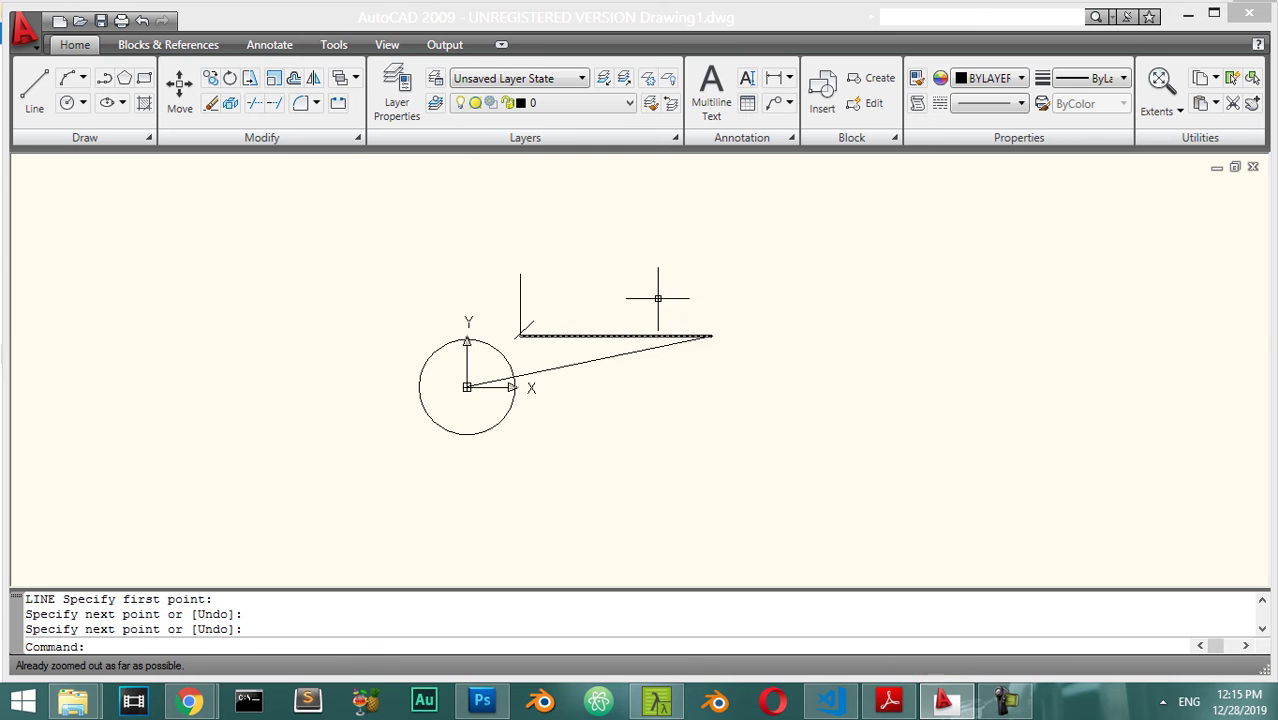
{"action": "left_click", "coordinate": [783, 243]}
{"action": "left_click", "coordinate": [331, 494]}
{"action": "key", "text": "Escape"}
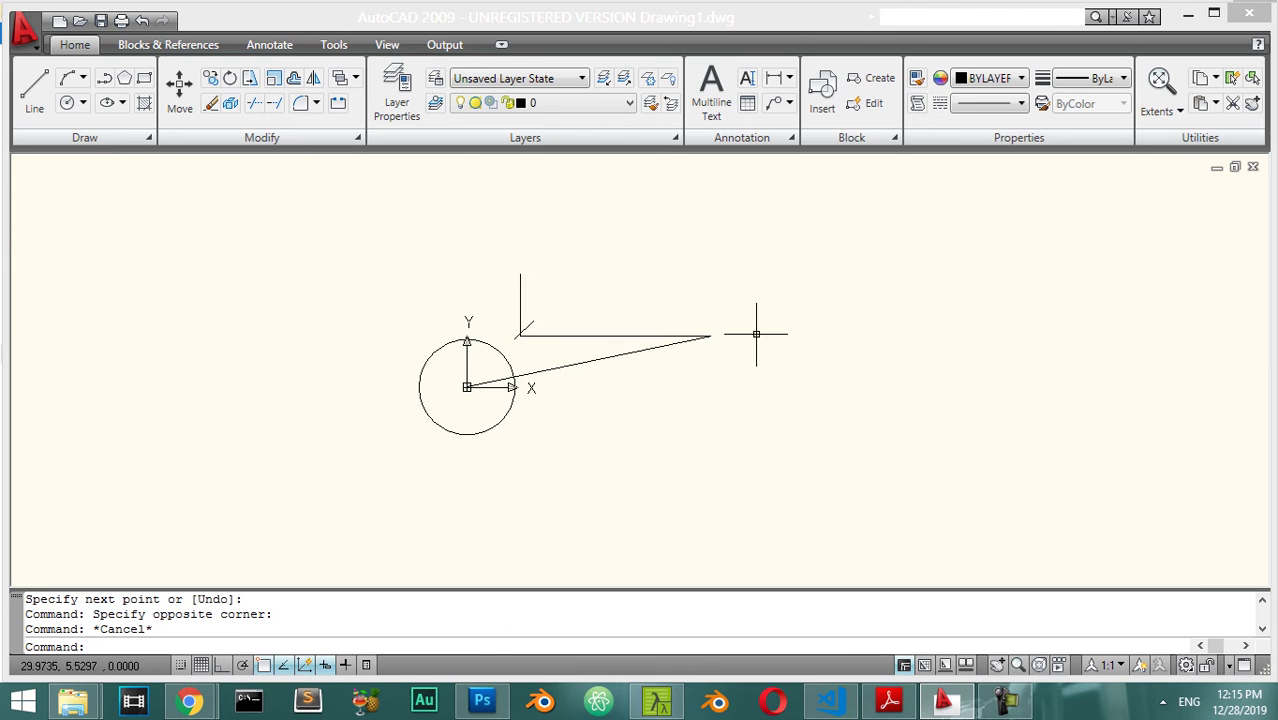
Step: Try a crossing selection over the whole drawing and clear it without erasing anything
{"action": "left_click", "coordinate": [818, 221]}
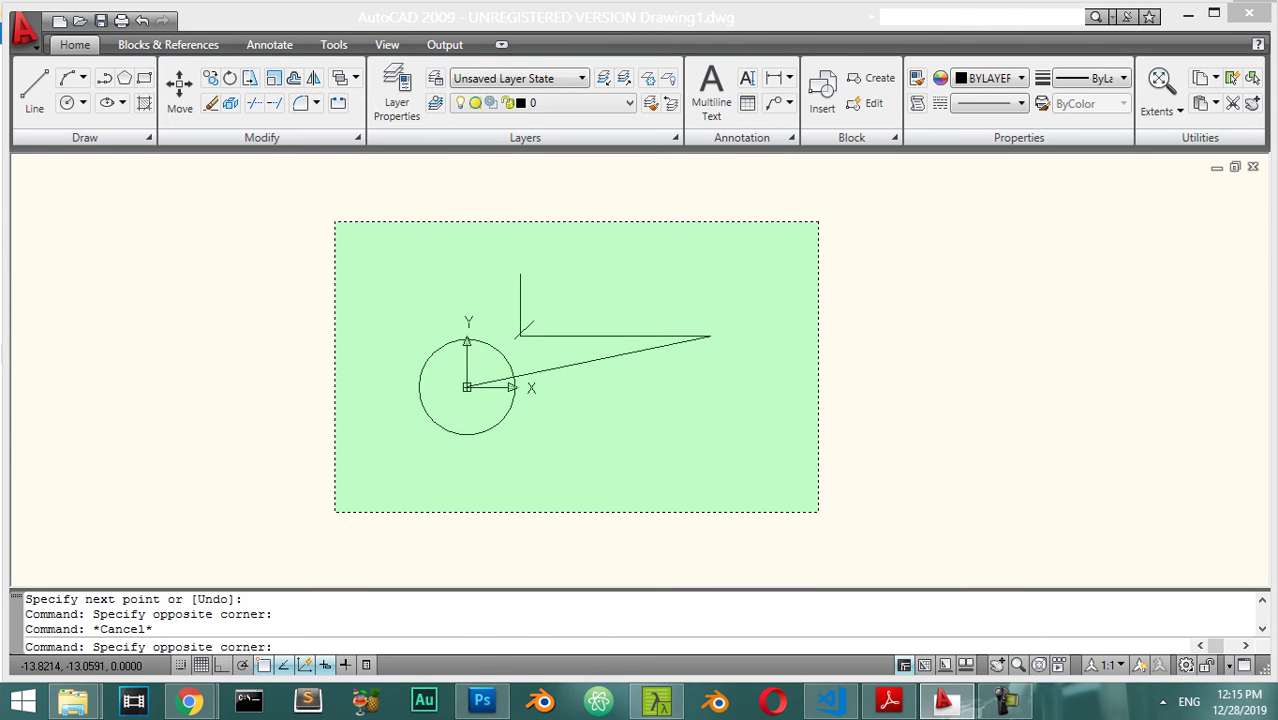
{"action": "left_click", "coordinate": [340, 510]}
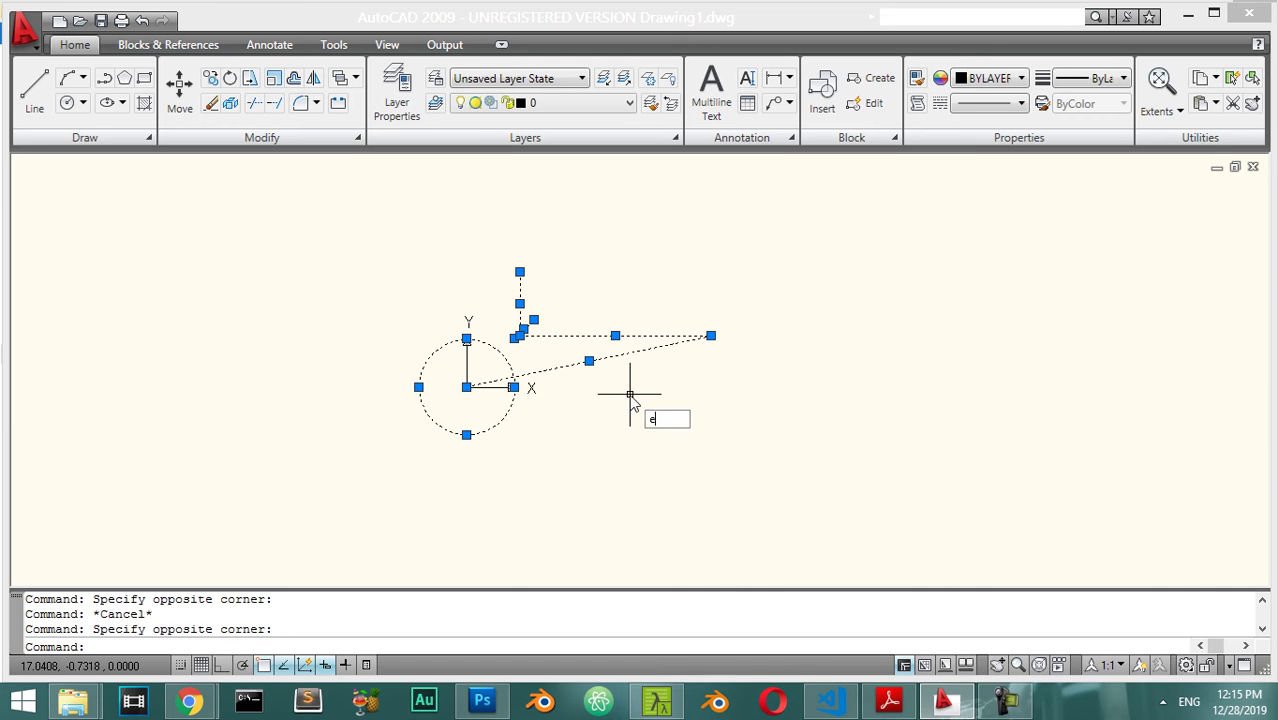
{"action": "key", "text": "Escape"}
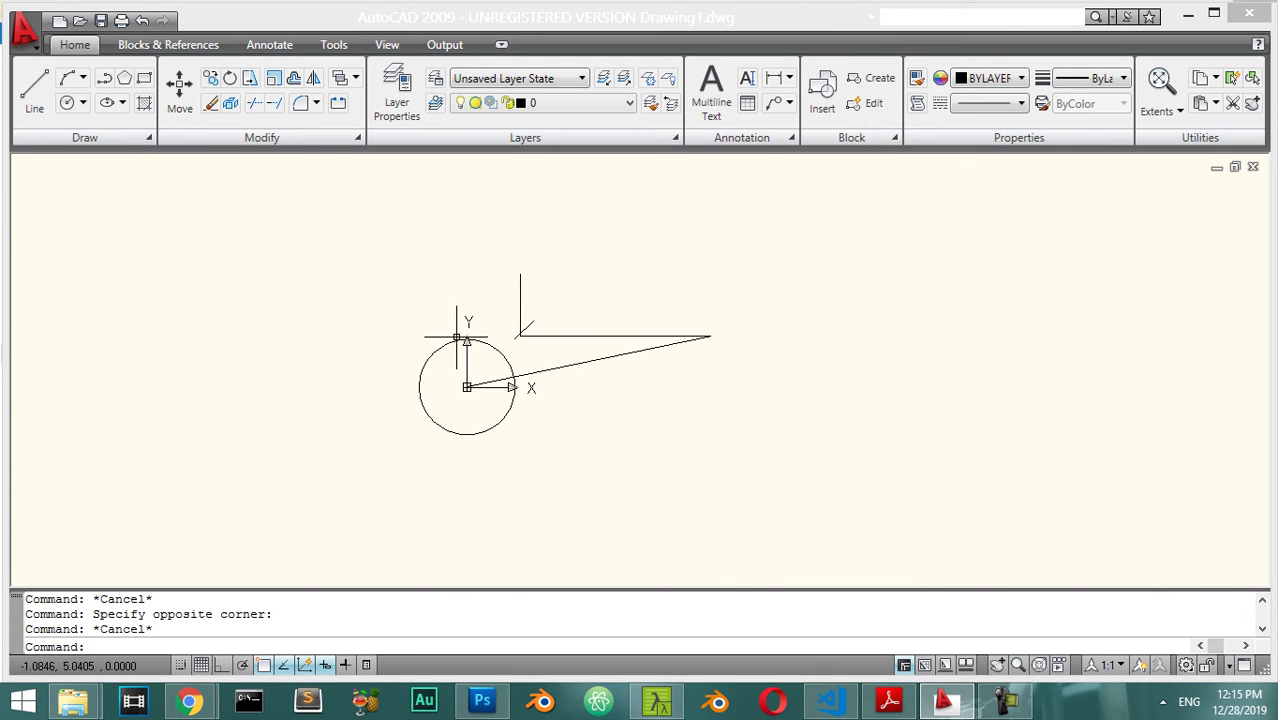
Step: Try an enclosing window selection around the circle only and clear it
{"action": "scroll", "coordinate": [468, 358], "scroll_direction": "up", "scroll_amount": 2}
{"action": "left_click", "coordinate": [337, 301]}
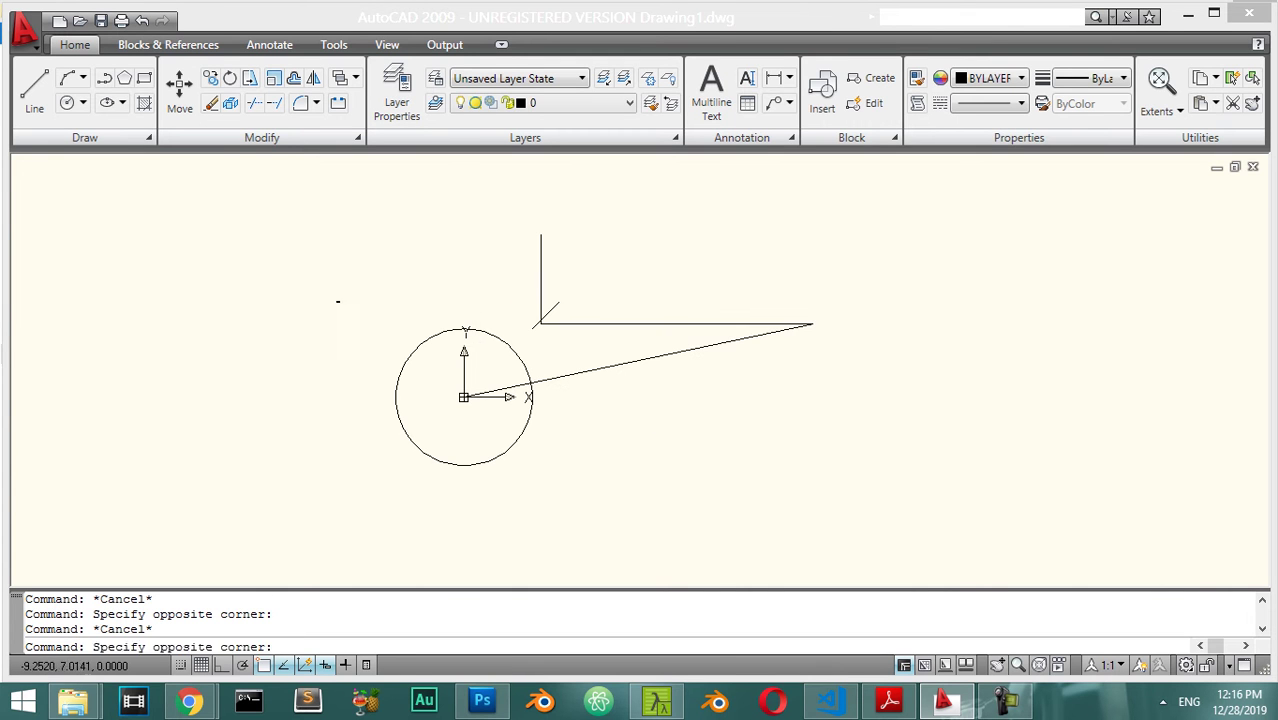
{"action": "left_click", "coordinate": [552, 513]}
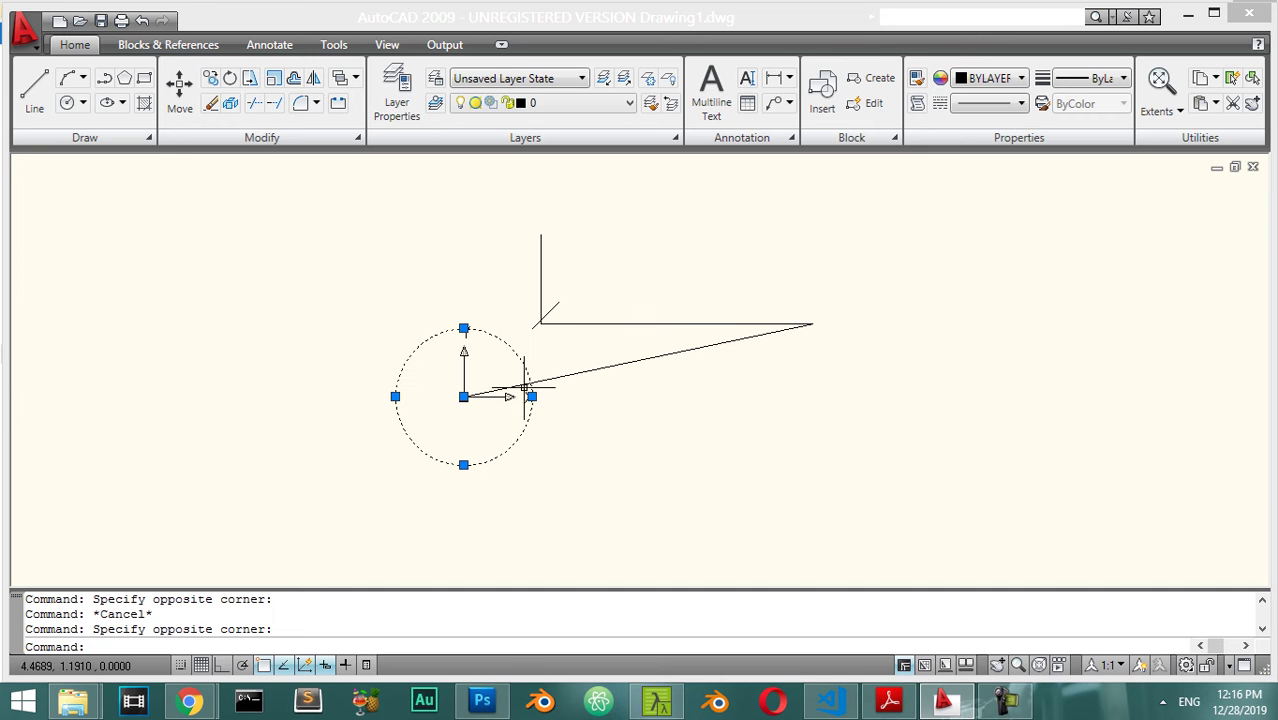
{"action": "key", "text": "Escape"}
Step: Try a crossing selection from the upper right of the lines to below the circle and clear it
{"action": "left_click", "coordinate": [1019, 246]}
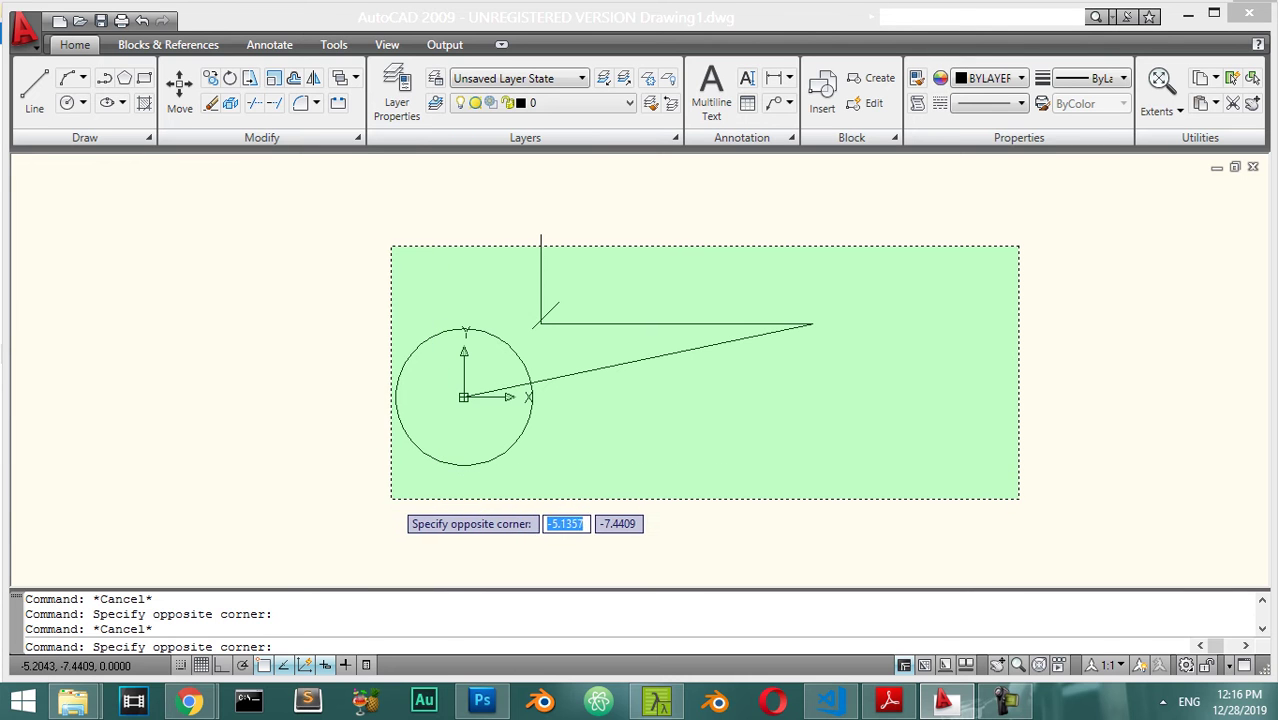
{"action": "left_click", "coordinate": [385, 502]}
{"action": "key", "text": "Escape"}
Step: Try window selections around the circle with the vertical and short diagonal lines, and around the circle alone, clearing each
{"action": "left_click", "coordinate": [318, 205]}
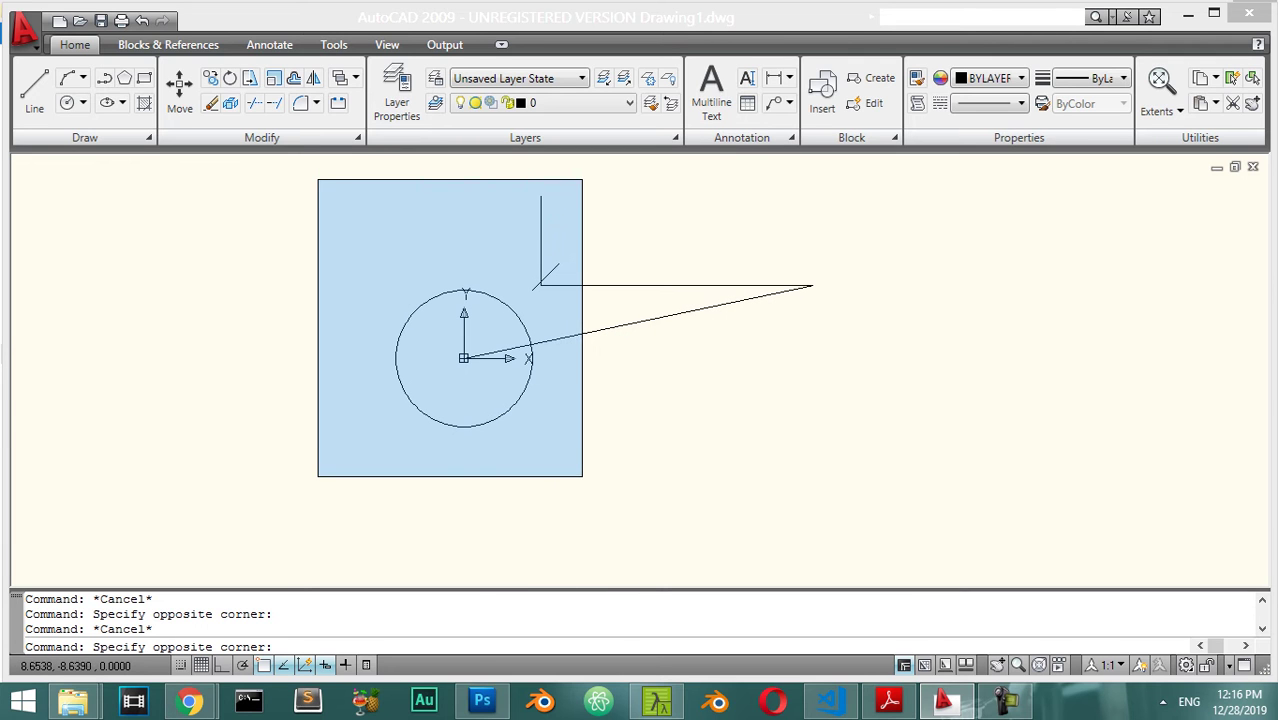
{"action": "left_click", "coordinate": [582, 476]}
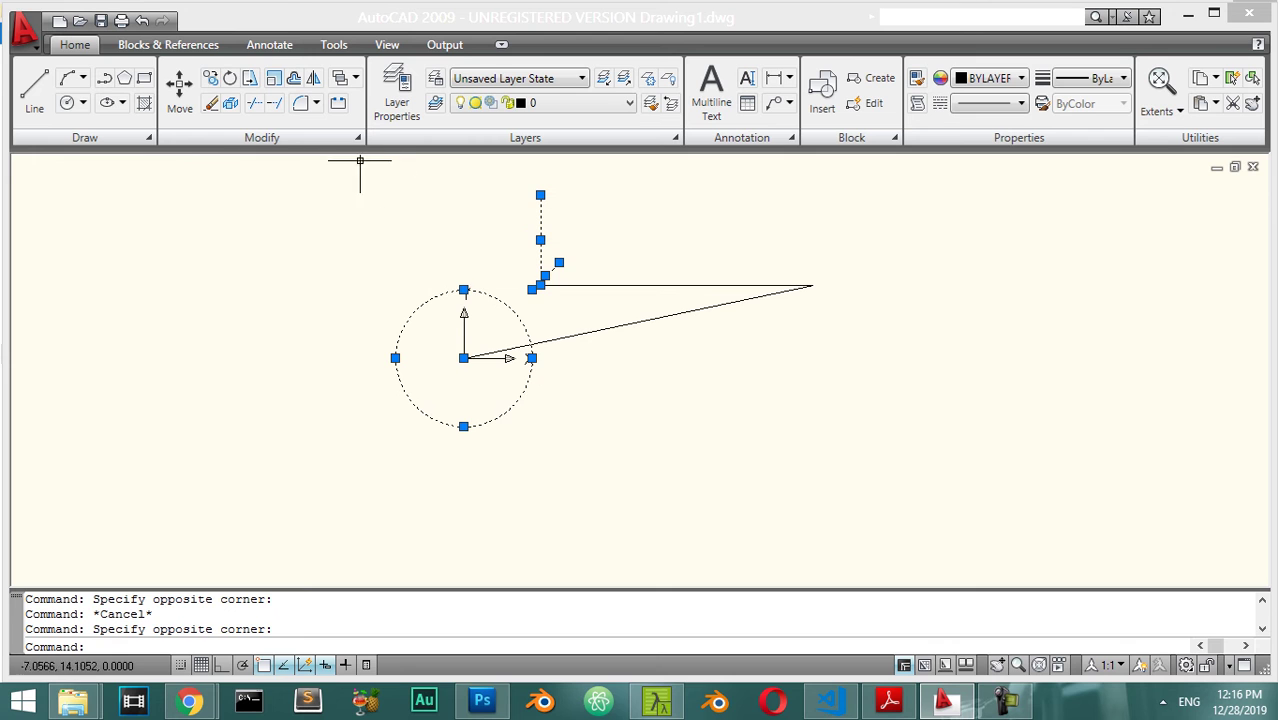
{"action": "key", "text": "Escape"}
{"action": "left_click", "coordinate": [292, 266]}
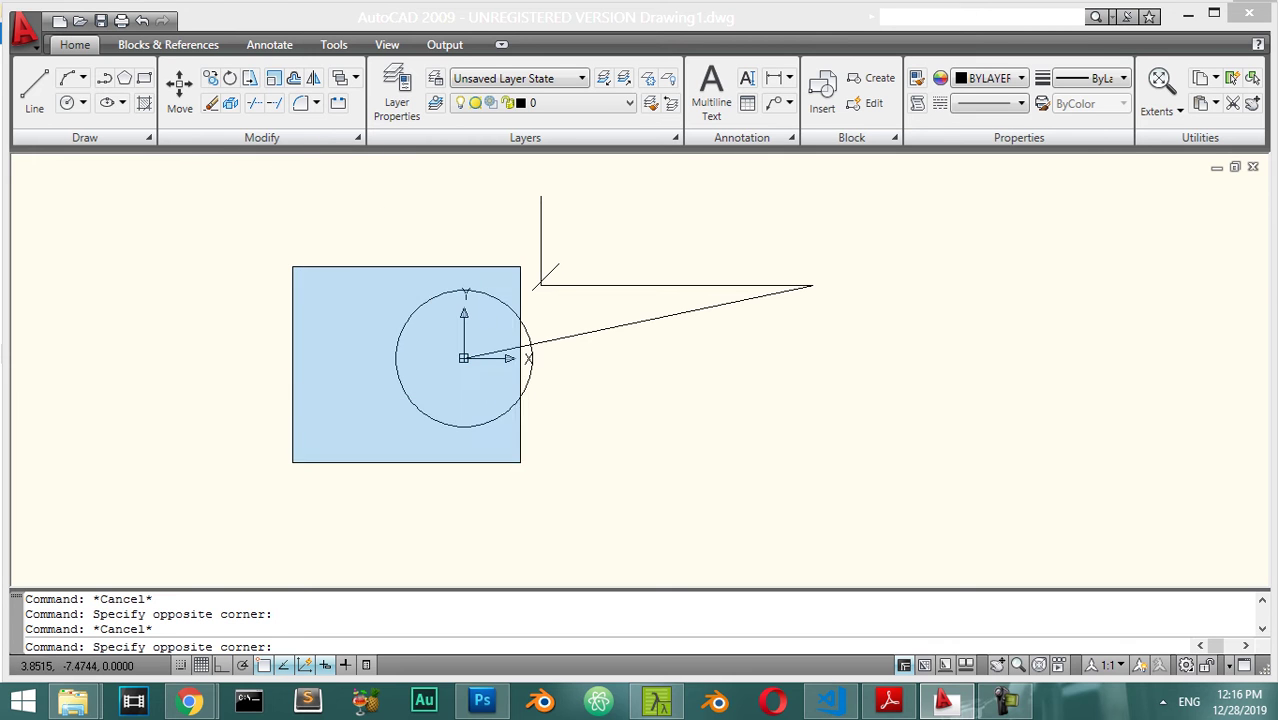
{"action": "left_click", "coordinate": [543, 475]}
{"action": "key", "text": "Escape"}
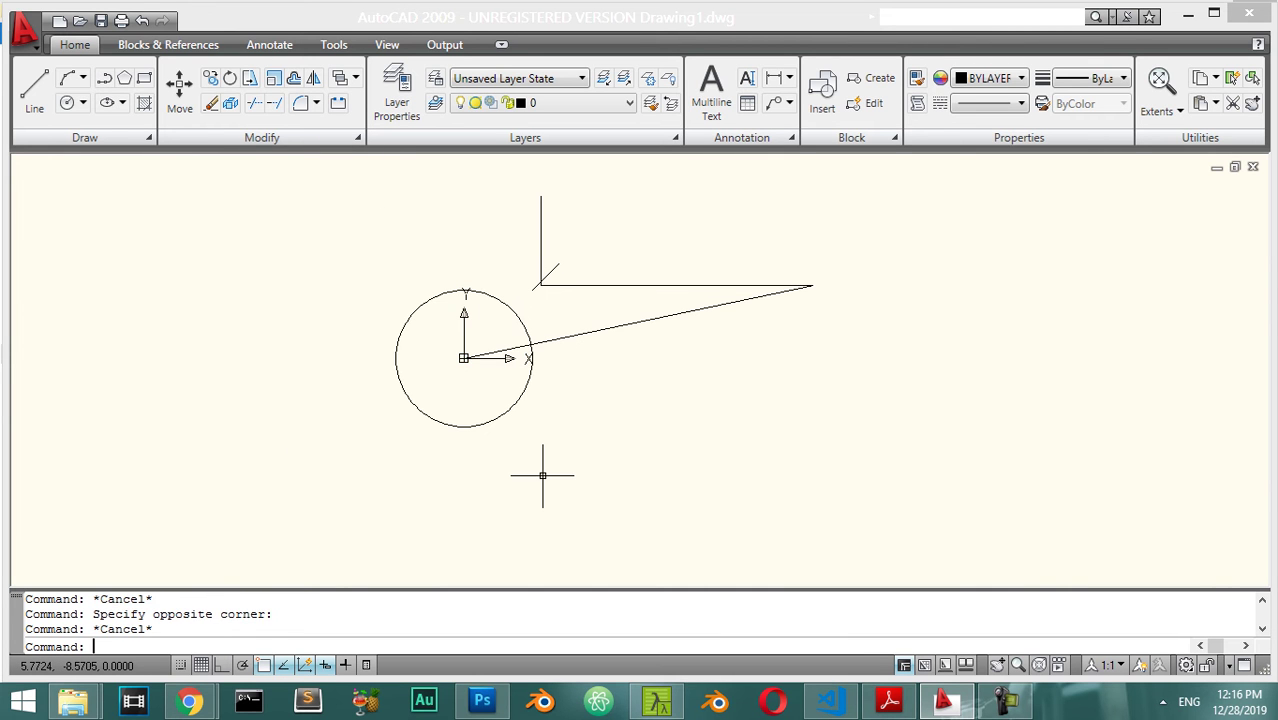
Step: Look over the circle and the connected lines at several magnifications
{"action": "scroll", "coordinate": [619, 428], "scroll_direction": "down", "scroll_amount": 2}
{"action": "scroll", "coordinate": [619, 428], "scroll_direction": "up", "scroll_amount": 4}
{"action": "scroll", "coordinate": [619, 428], "scroll_direction": "down", "scroll_amount": 4}
{"action": "middle_click_drag", "start_coordinate": [613, 411], "coordinate": [608, 431]}
{"action": "scroll", "coordinate": [616, 431], "scroll_direction": "up", "scroll_amount": 2}
{"action": "scroll", "coordinate": [676, 382], "scroll_direction": "down", "scroll_amount": 3}
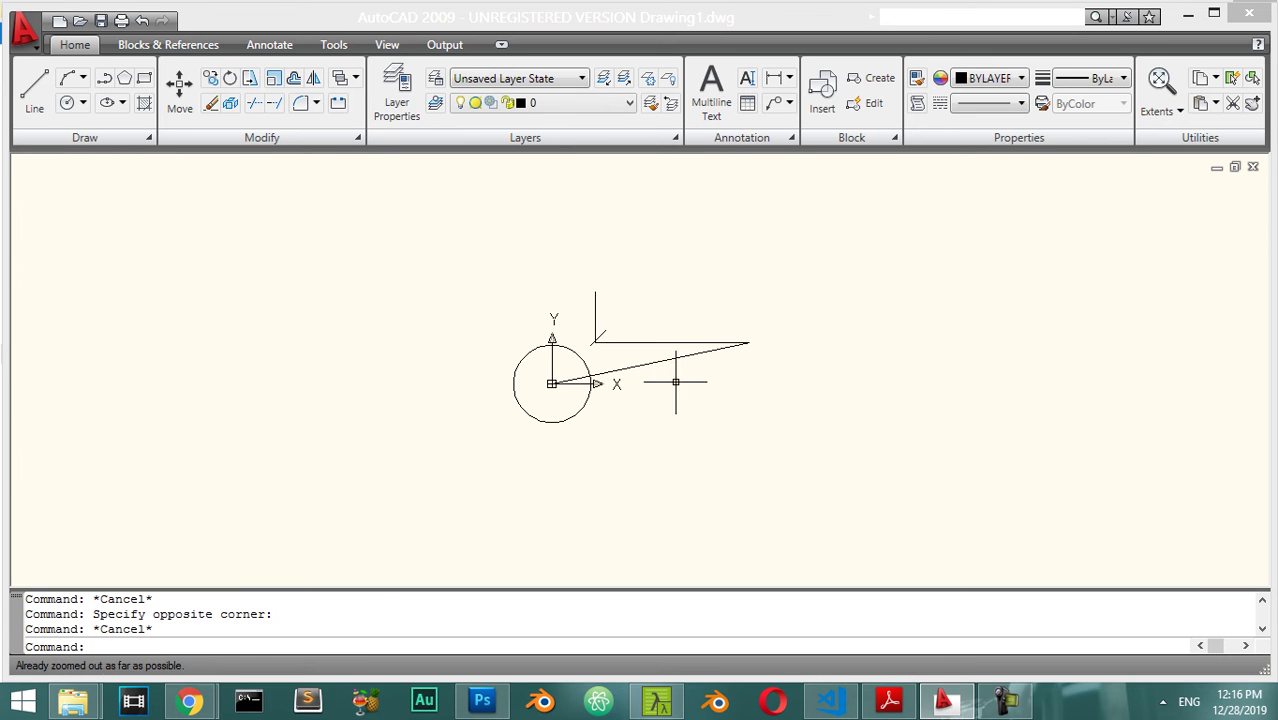
{"action": "scroll", "coordinate": [709, 364], "scroll_direction": "up", "scroll_amount": 1}
{"action": "scroll", "coordinate": [633, 360], "scroll_direction": "down", "scroll_amount": 2}
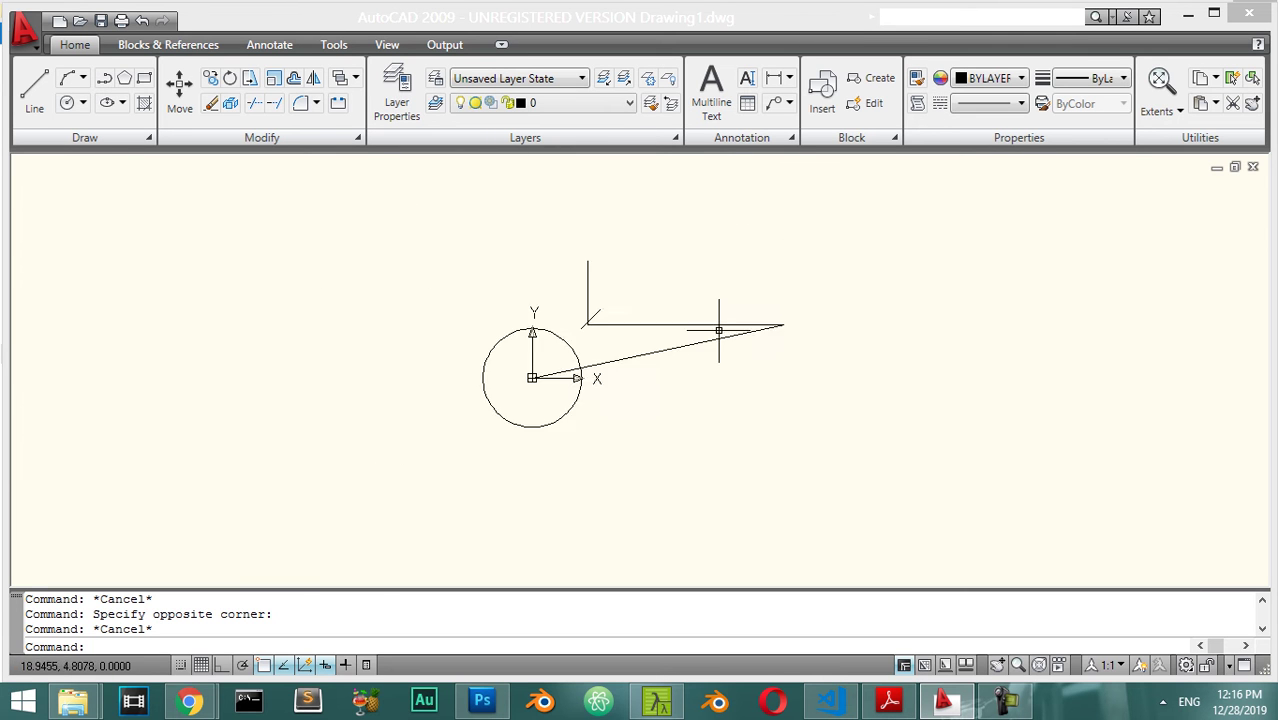
Step: Erase the circle and all the lines using a crossing selection
{"action": "left_click", "coordinate": [842, 271]}
{"action": "left_click", "coordinate": [375, 453]}
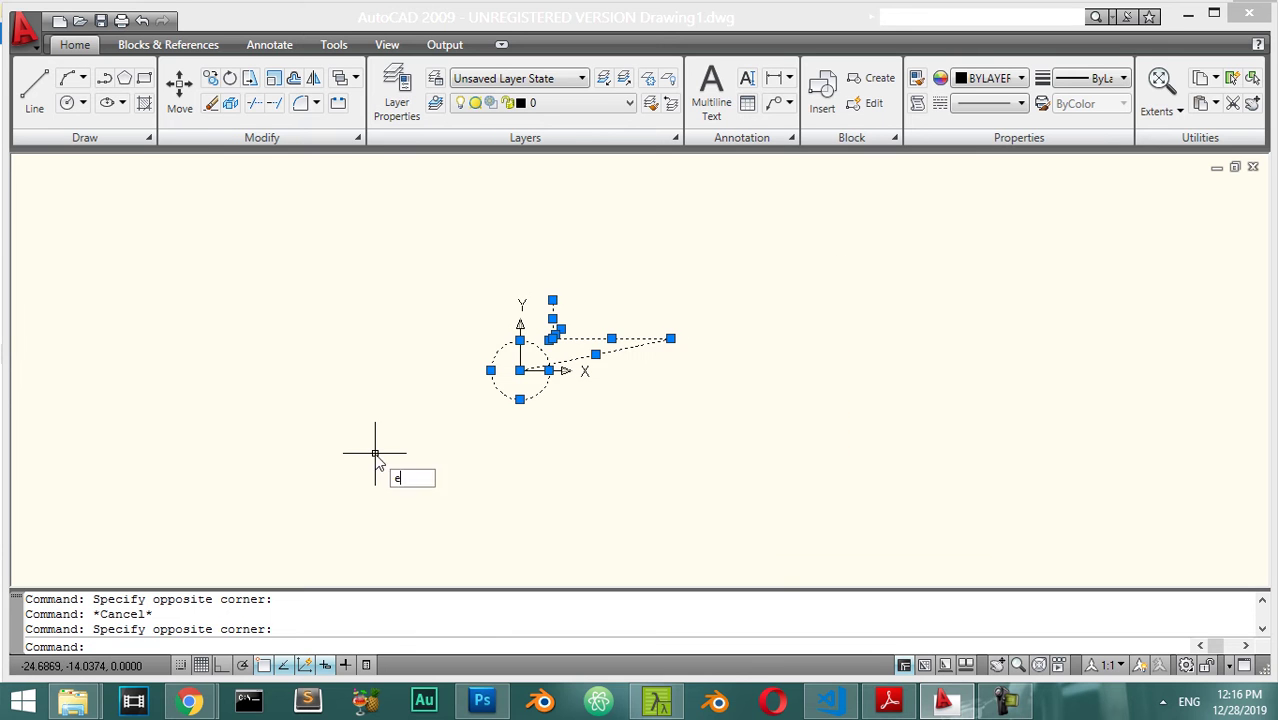
{"action": "key", "text": "Return"}
Step: Draw a horizontal line above the origin, starting almost directly over it and extending to the right
{"action": "type", "text": "l"}
{"action": "key", "text": "Return"}
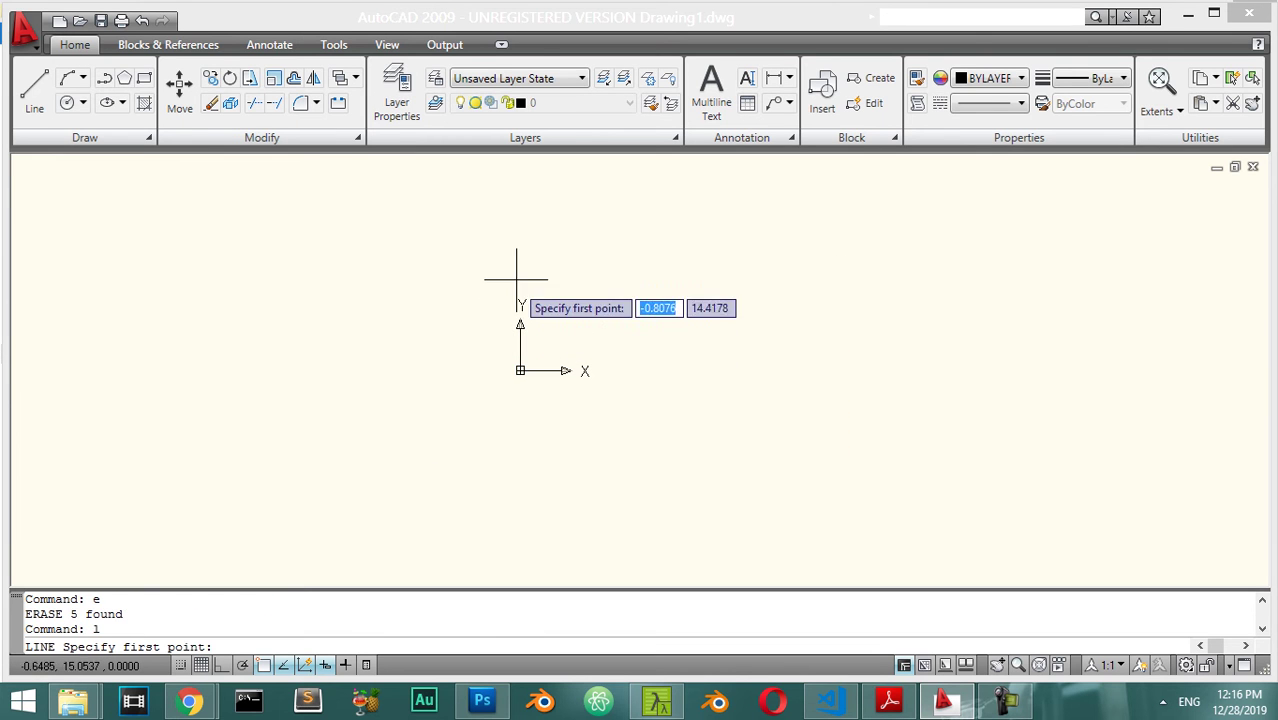
{"action": "left_click", "coordinate": [523, 245]}
{"action": "left_click", "coordinate": [723, 245]}
{"action": "key", "text": "Return"}
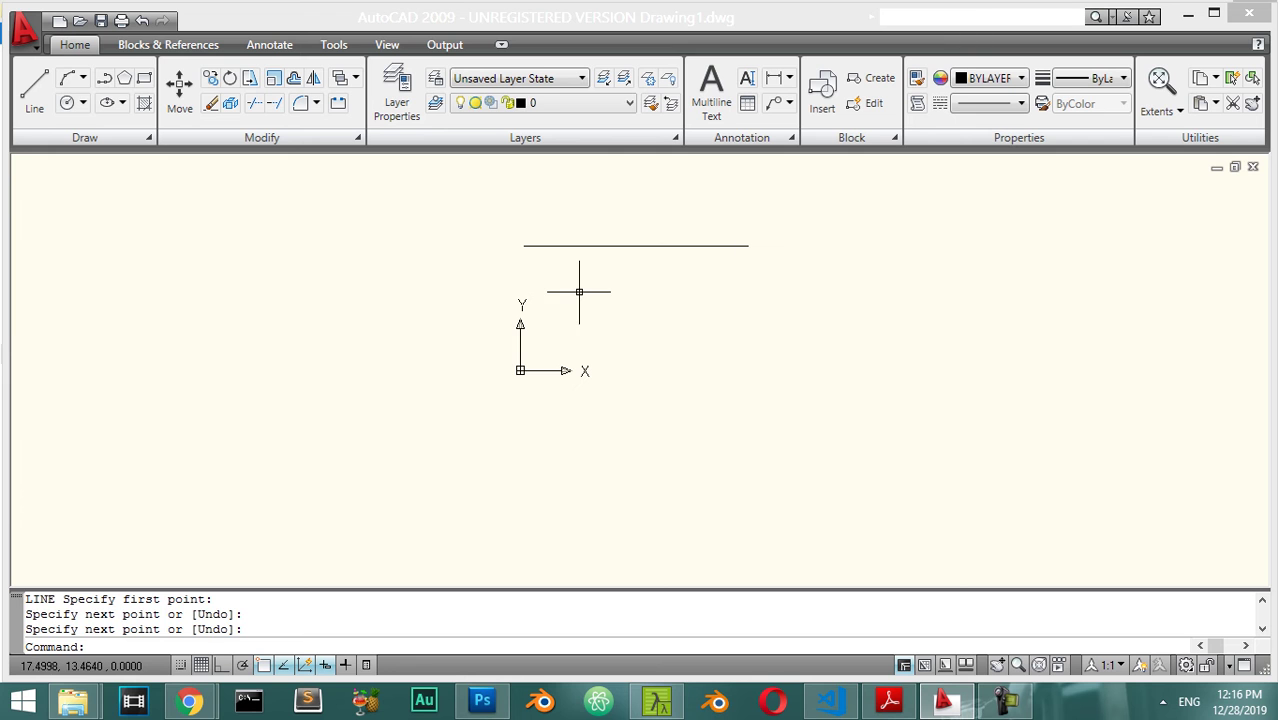
Step: Draw a vertical line downward past the origin beside the Y axis, turning Ortho mode on
{"action": "key", "text": "Return"}
{"action": "left_click", "coordinate": [520, 321]}
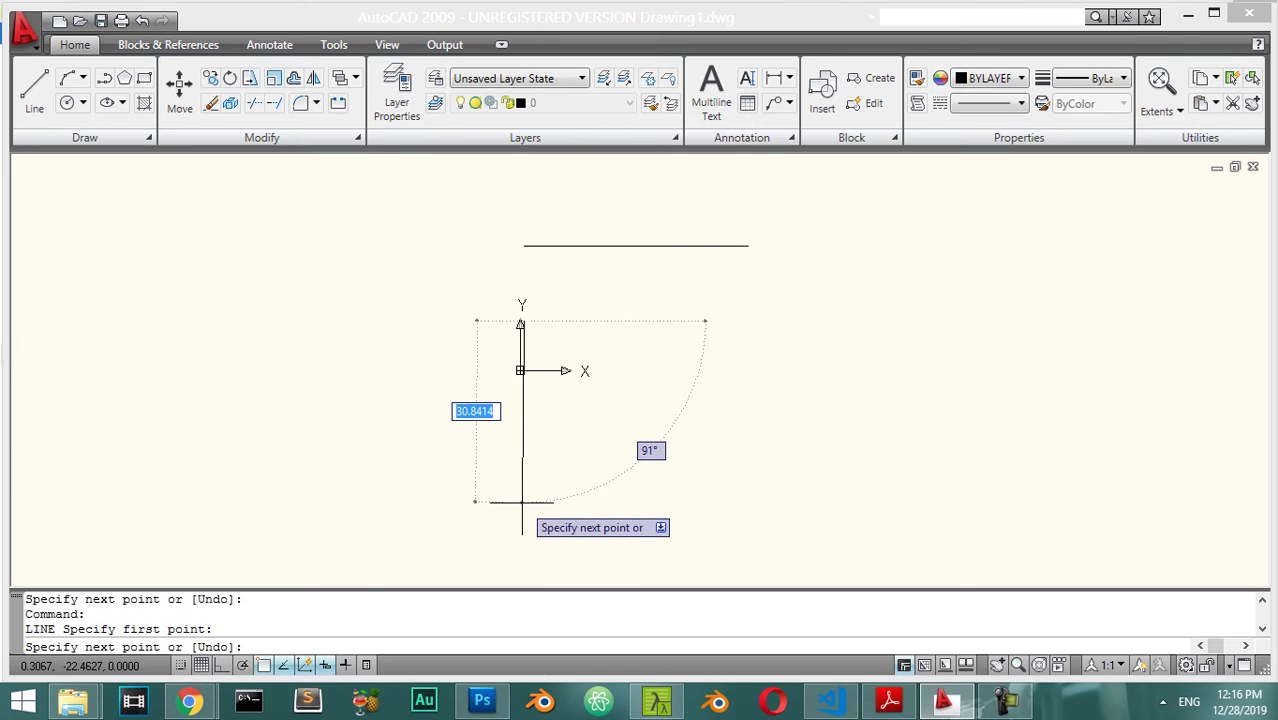
{"action": "left_click", "coordinate": [222, 665]}
{"action": "left_click", "coordinate": [526, 483]}
{"action": "key", "text": "Return"}
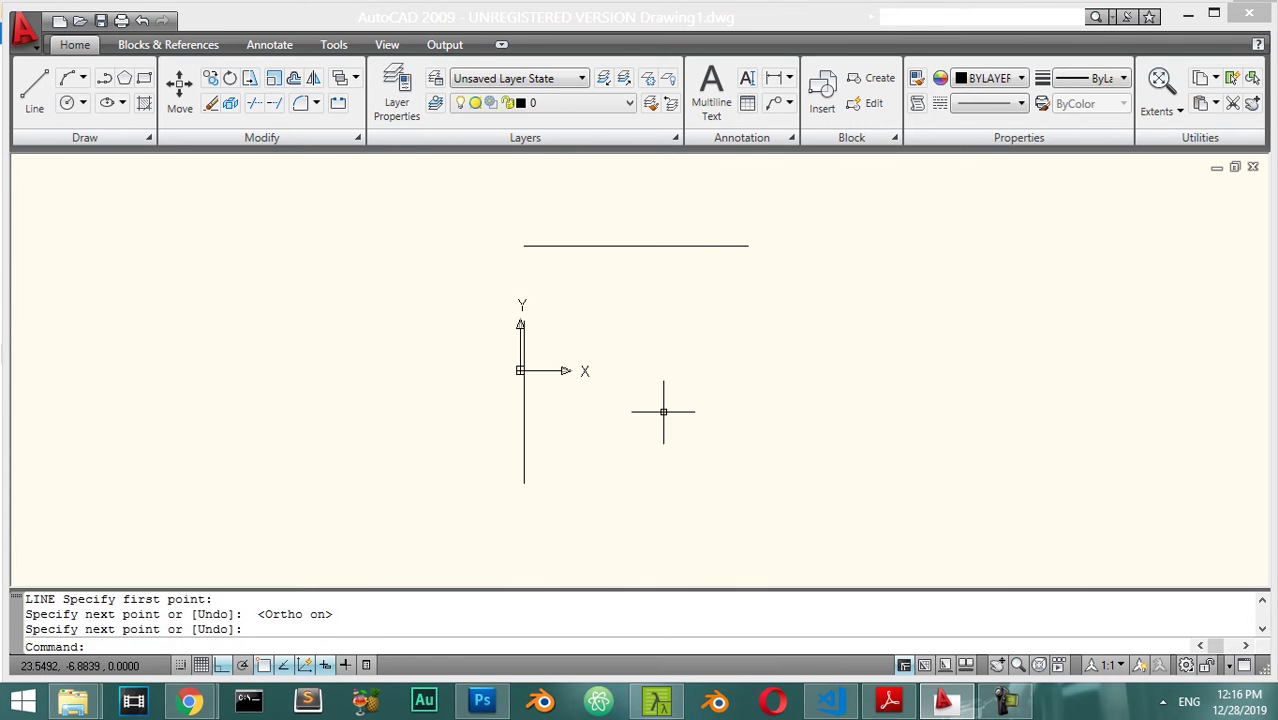
Step: Draw a diagonal line from about 15.3,-16.6 to about 37.9,5.8, turning Ortho mode off
{"action": "type", "text": "l"}
{"action": "key", "text": "Return"}
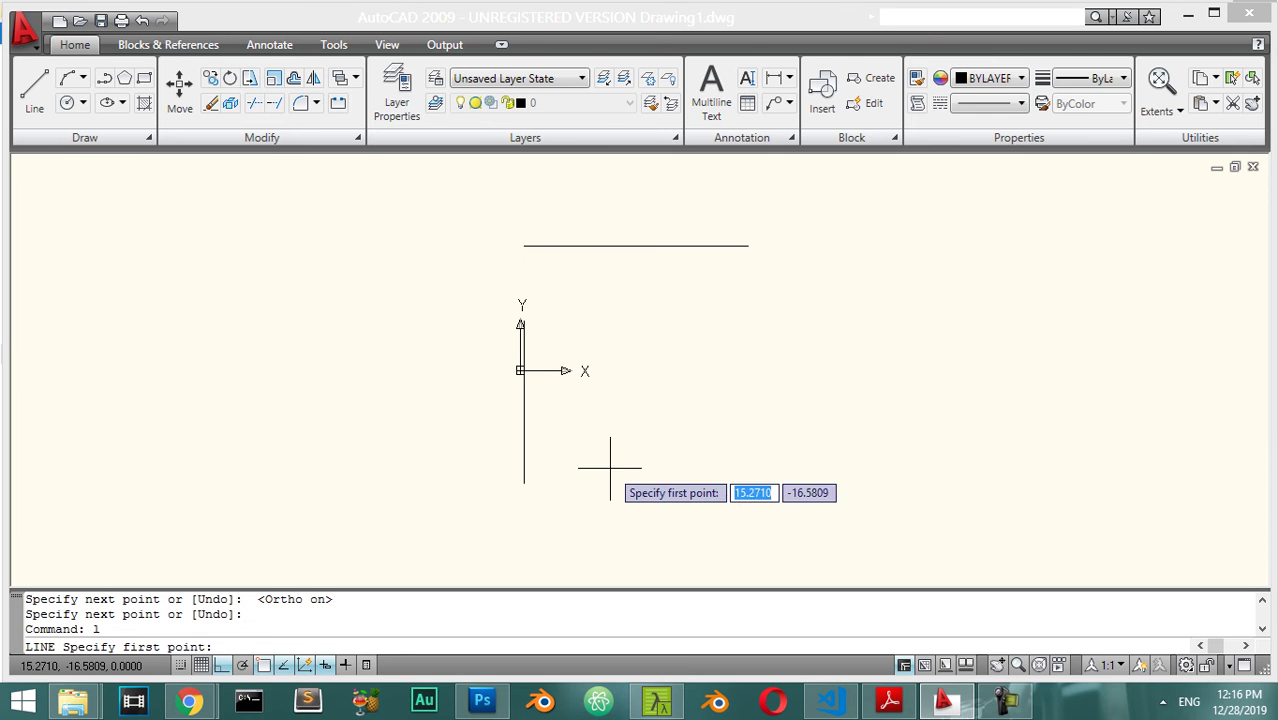
{"action": "left_click", "coordinate": [610, 467]}
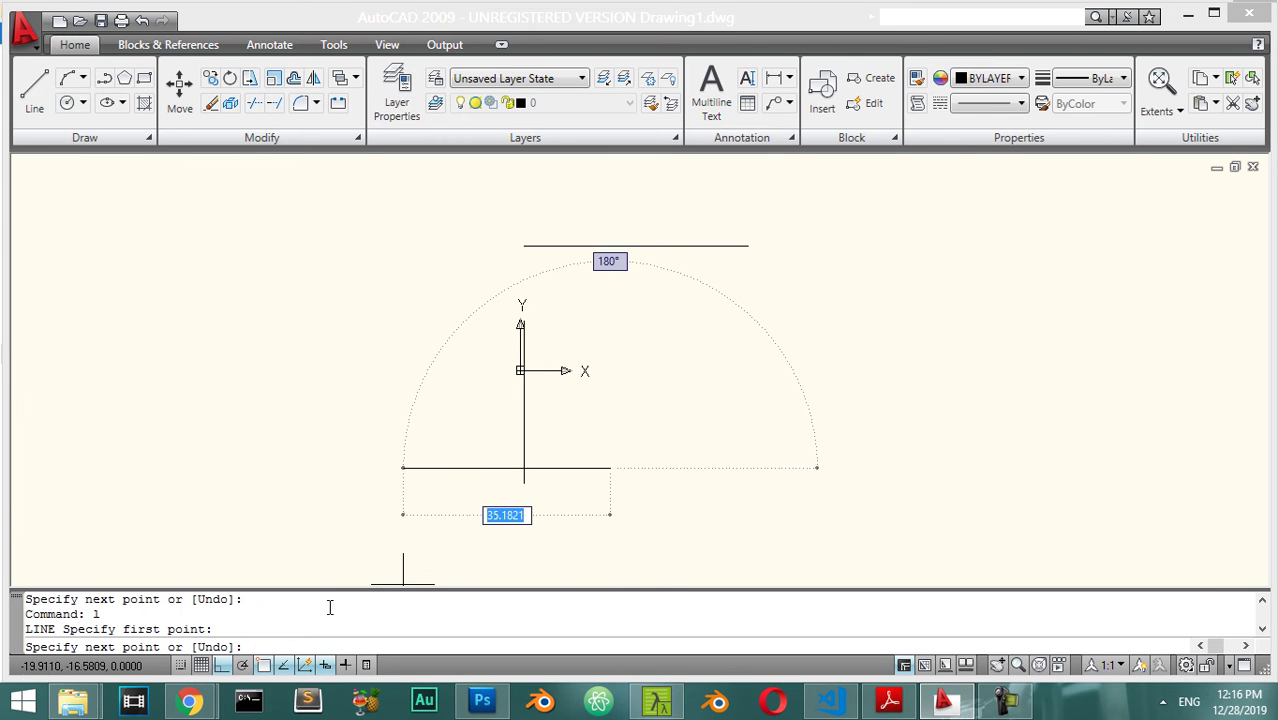
{"action": "left_click", "coordinate": [224, 667]}
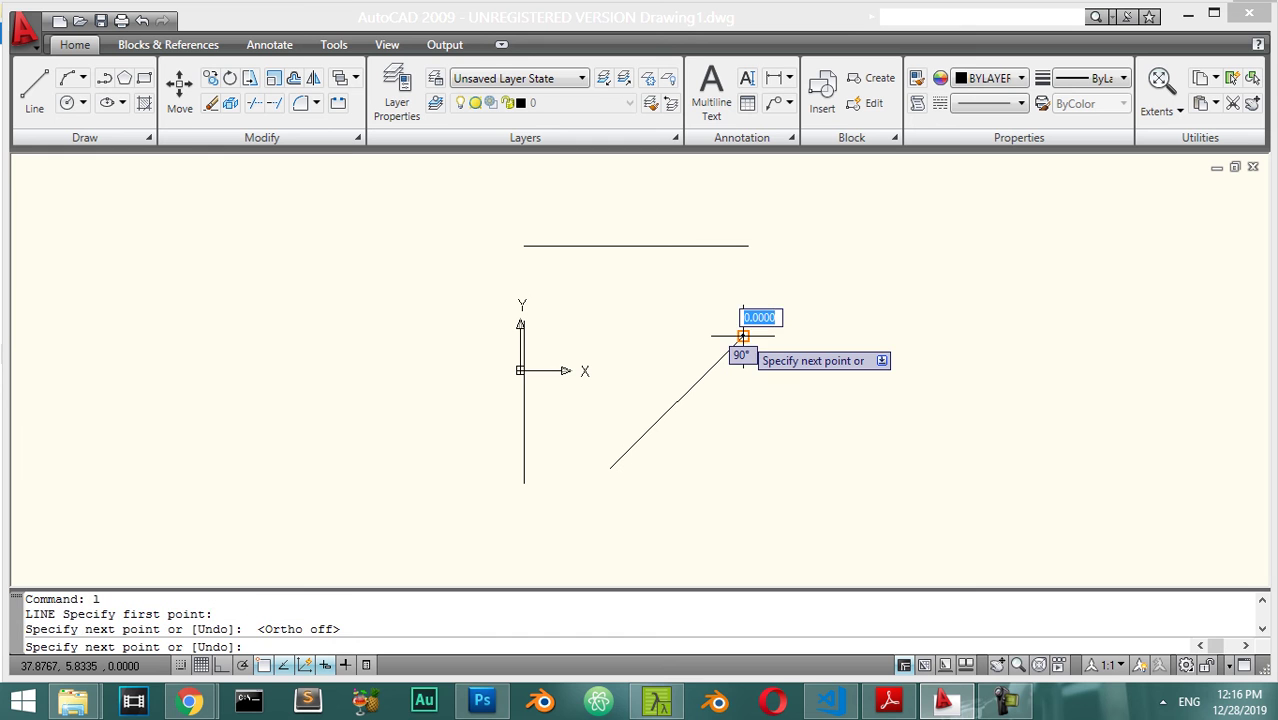
{"action": "key", "text": "Return"}
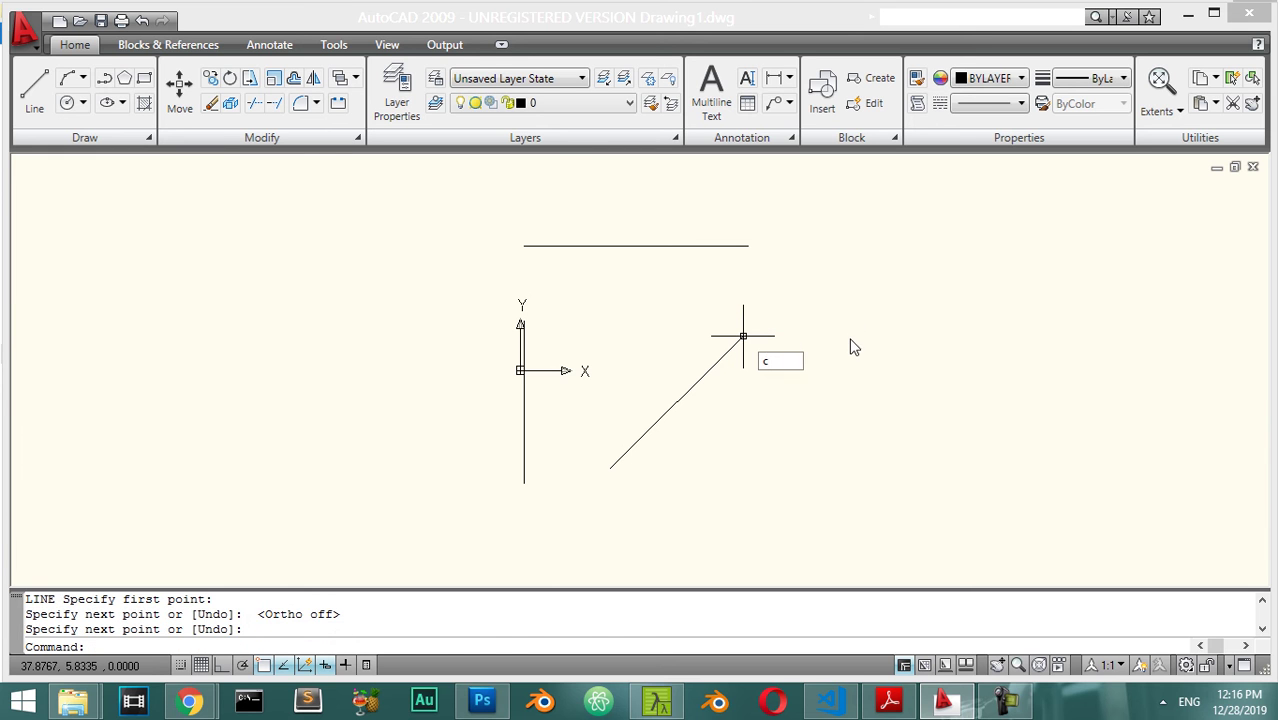
Step: Draw a freehand-sized circle to the right of the diagonal line's upper end
{"action": "key", "text": "Return"}
{"action": "left_click", "coordinate": [841, 322]}
{"action": "scroll", "coordinate": [855, 368], "scroll_direction": "down", "scroll_amount": 2}
{"action": "scroll", "coordinate": [941, 345], "scroll_direction": "up", "scroll_amount": 3}
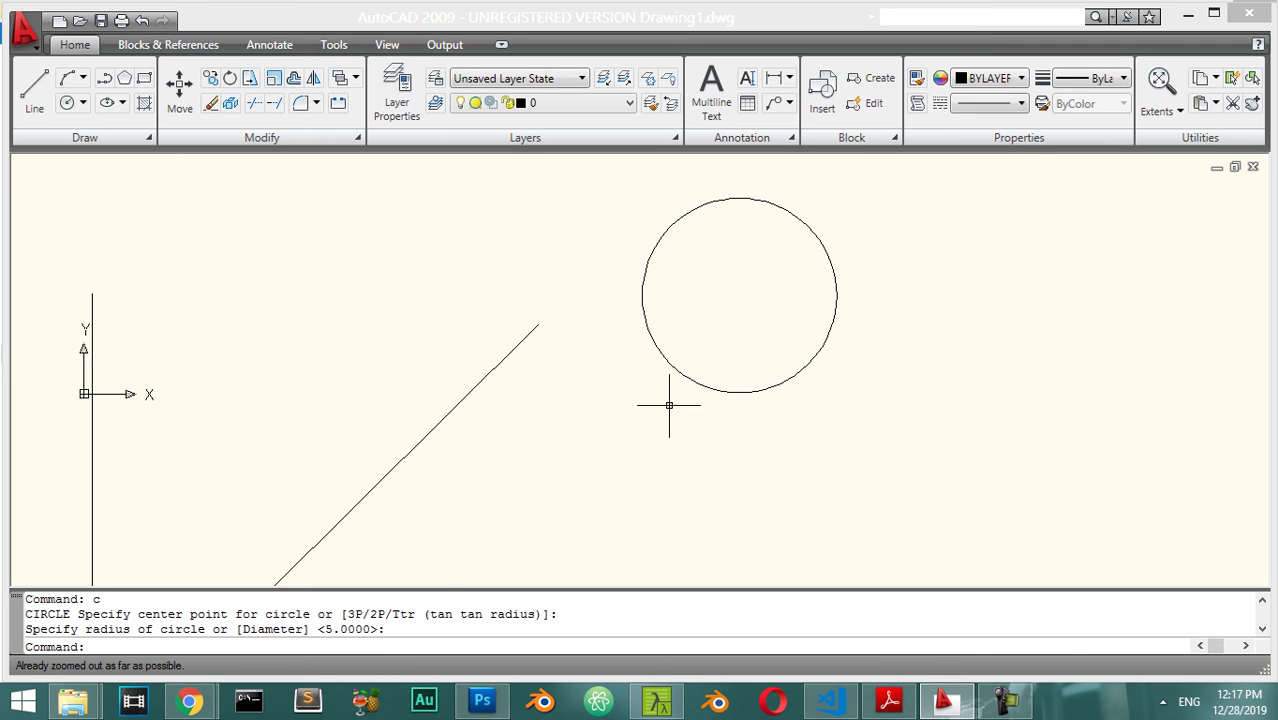
Step: Review the running object snap modes and turn on Tangent snap
{"action": "right_click", "coordinate": [262, 666]}
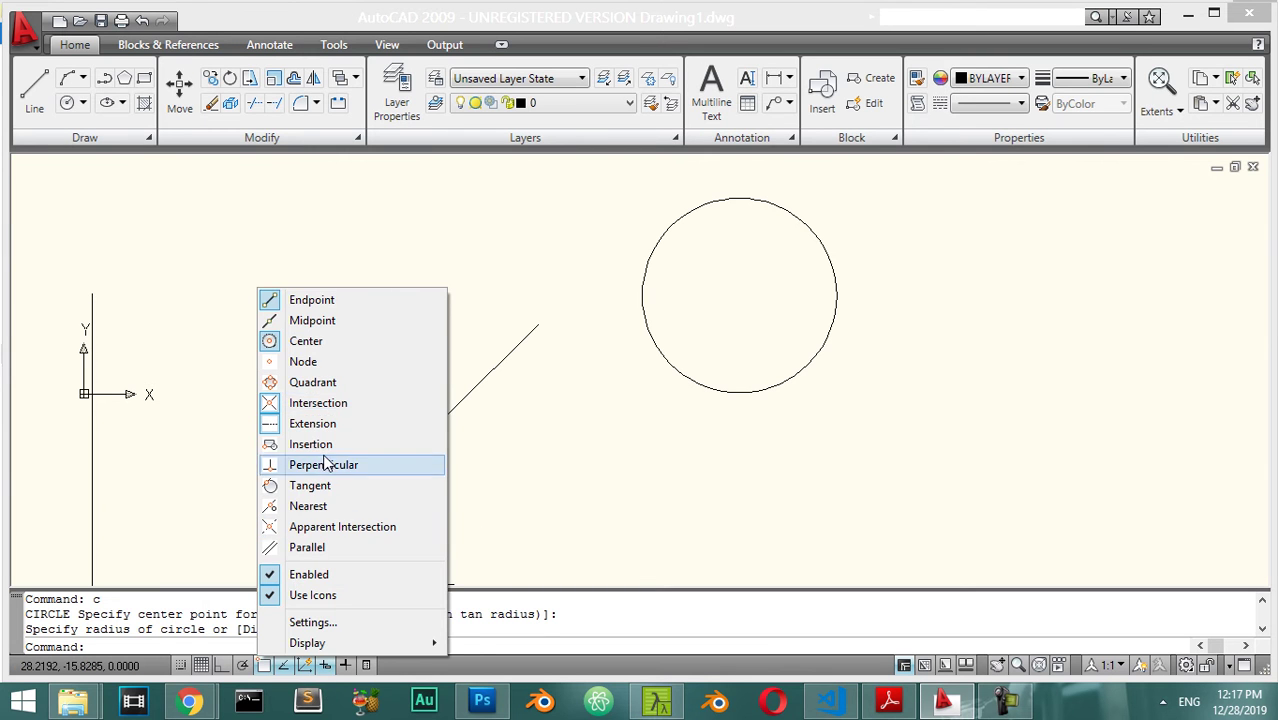
{"action": "left_click", "coordinate": [374, 426]}
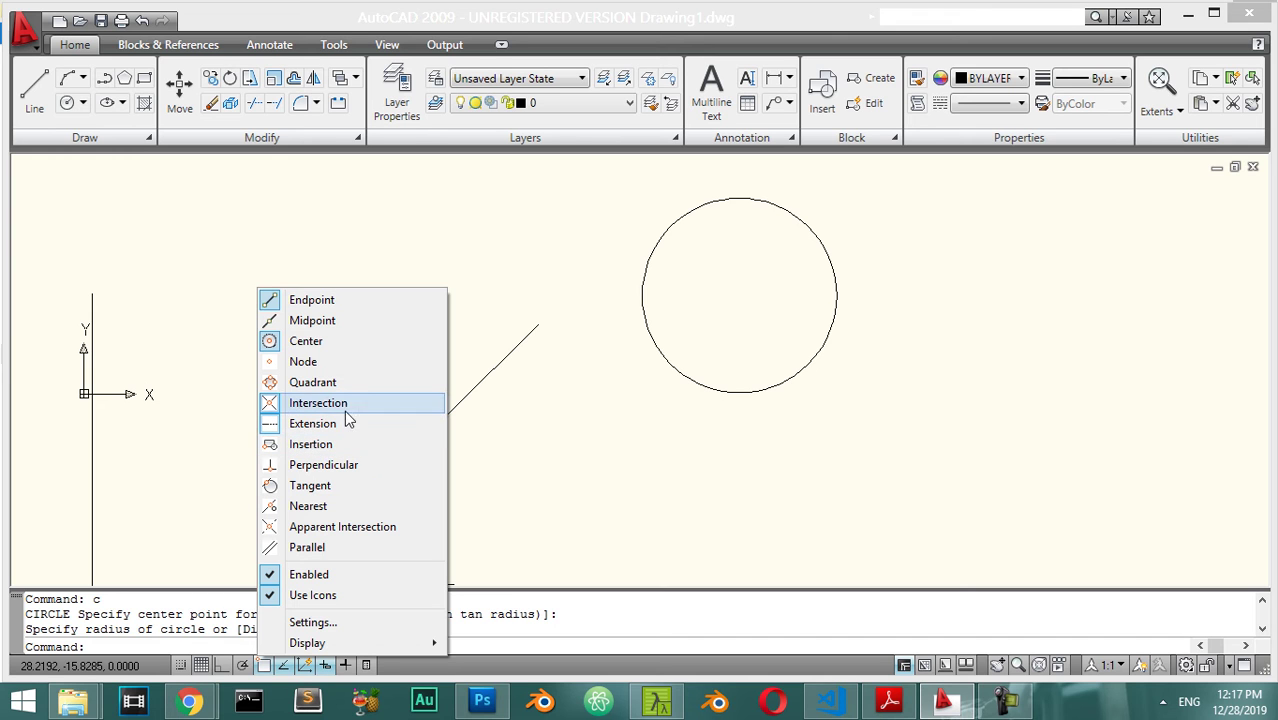
{"action": "left_click", "coordinate": [340, 300]}
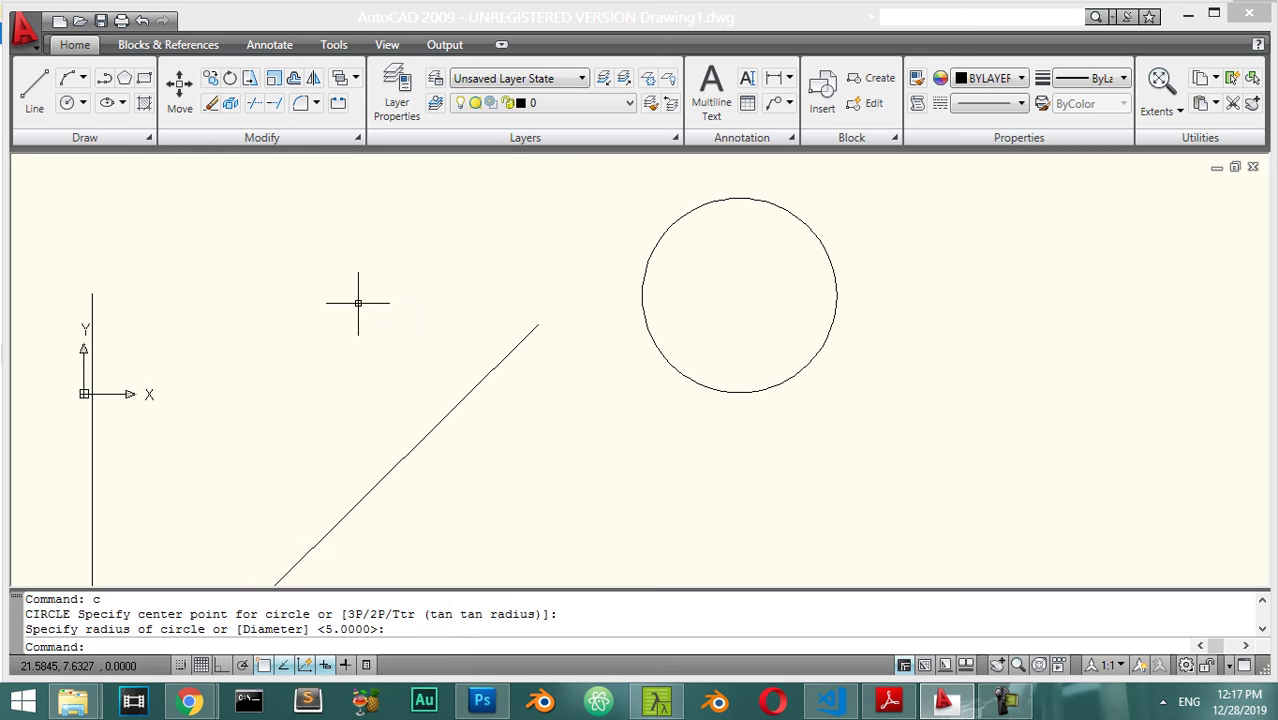
{"action": "right_click", "coordinate": [257, 666]}
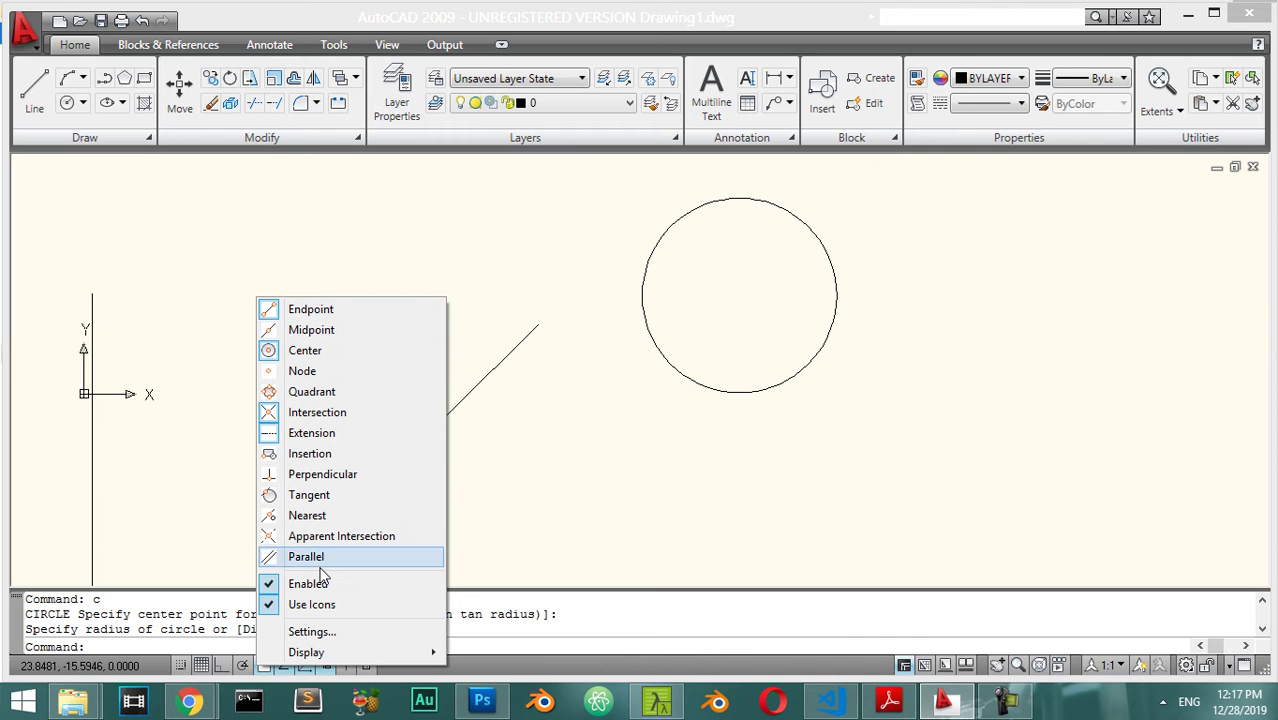
{"action": "left_click", "coordinate": [310, 495]}
Step: Draw a line from the circle's rightmost point slanting upward and outward to the right
{"action": "scroll", "coordinate": [571, 434], "scroll_direction": "down", "scroll_amount": 3}
{"action": "scroll", "coordinate": [571, 434], "scroll_direction": "up", "scroll_amount": 2}
{"action": "middle_click_drag", "start_coordinate": [847, 462], "coordinate": [815, 445]}
{"action": "key", "text": "Return"}
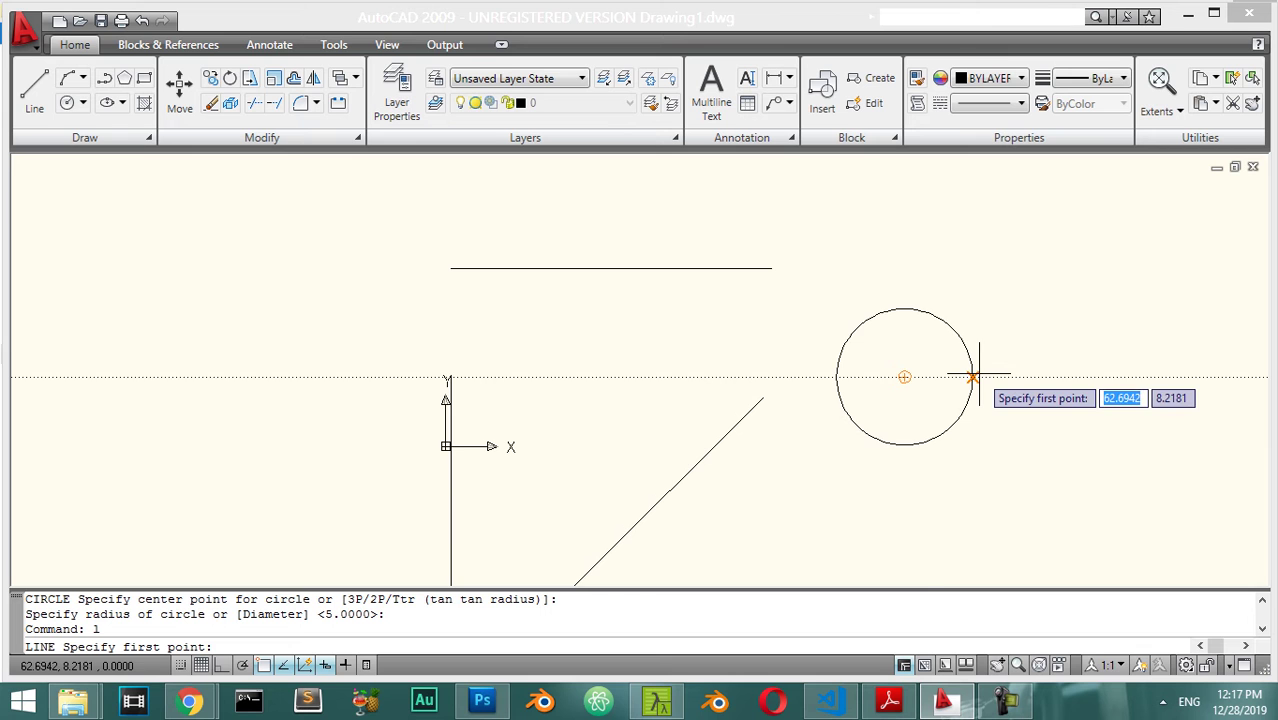
{"action": "scroll", "coordinate": [968, 340], "scroll_direction": "up", "scroll_amount": 5}
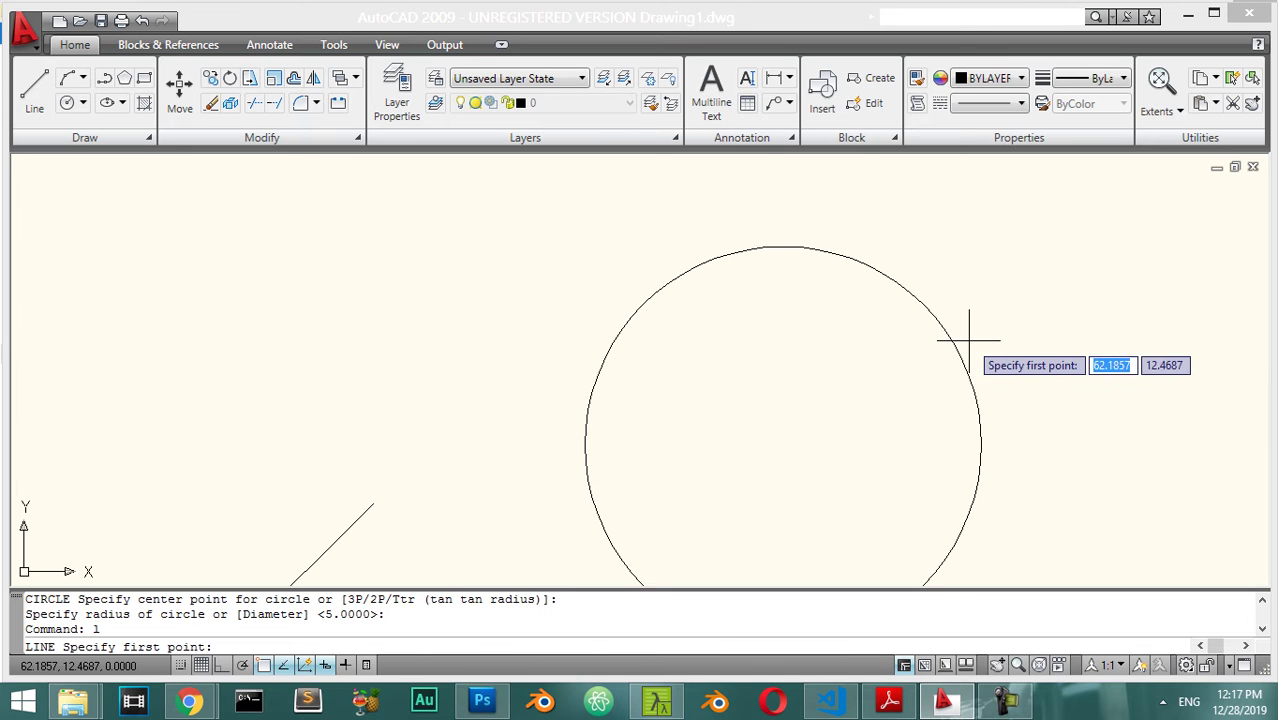
{"action": "left_click", "coordinate": [981, 445]}
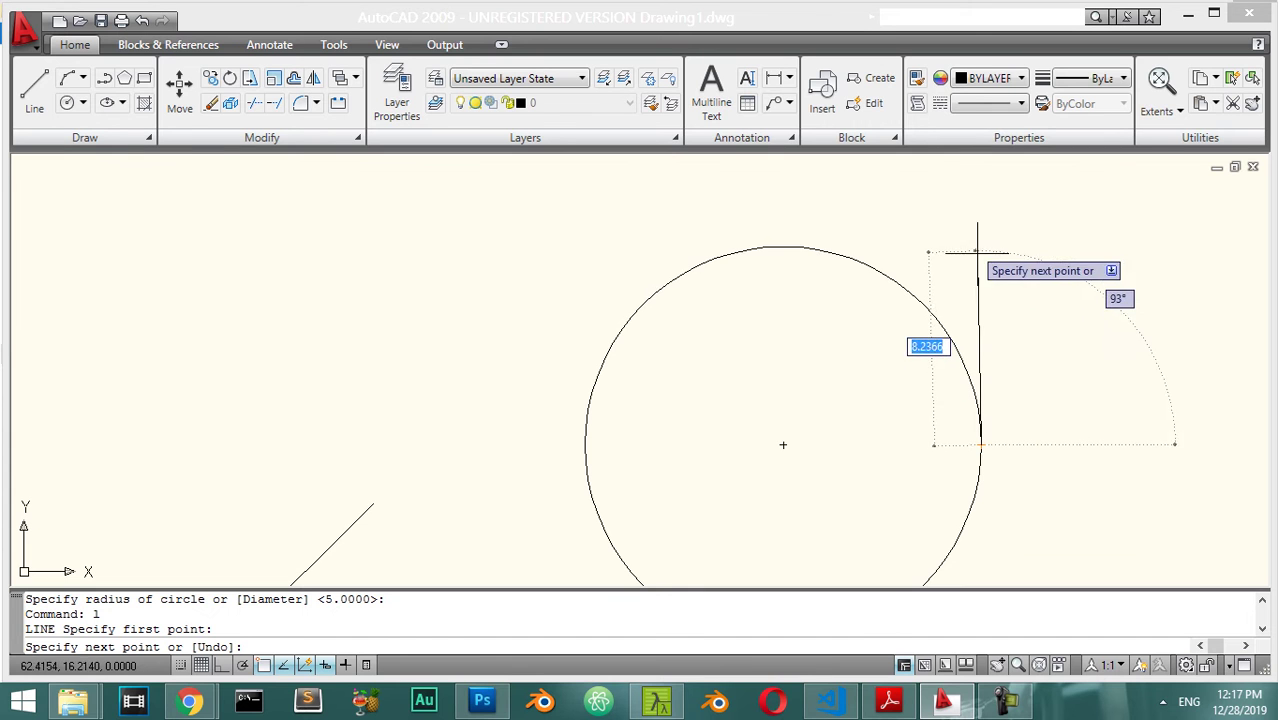
{"action": "left_click", "coordinate": [1049, 230]}
{"action": "key", "text": "Return"}
Step: Draw a line from the horizontal line's midpoint to the diagonal line's midpoint, using one-time Midpoint snaps for both ends
{"action": "scroll", "coordinate": [995, 358], "scroll_direction": "down", "scroll_amount": 4}
{"action": "scroll", "coordinate": [921, 408], "scroll_direction": "up", "scroll_amount": 4}
{"action": "scroll", "coordinate": [889, 407], "scroll_direction": "down", "scroll_amount": 5}
{"action": "scroll", "coordinate": [861, 410], "scroll_direction": "up", "scroll_amount": 3}
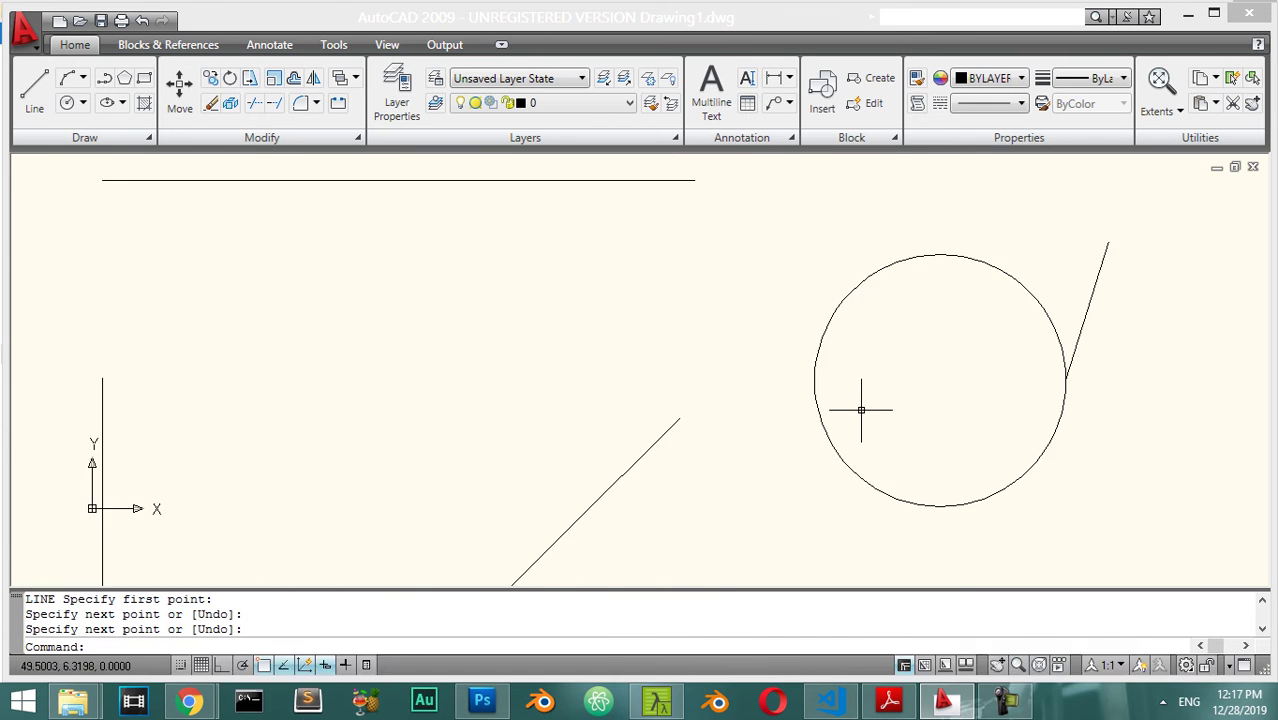
{"action": "scroll", "coordinate": [861, 410], "scroll_direction": "down", "scroll_amount": 2}
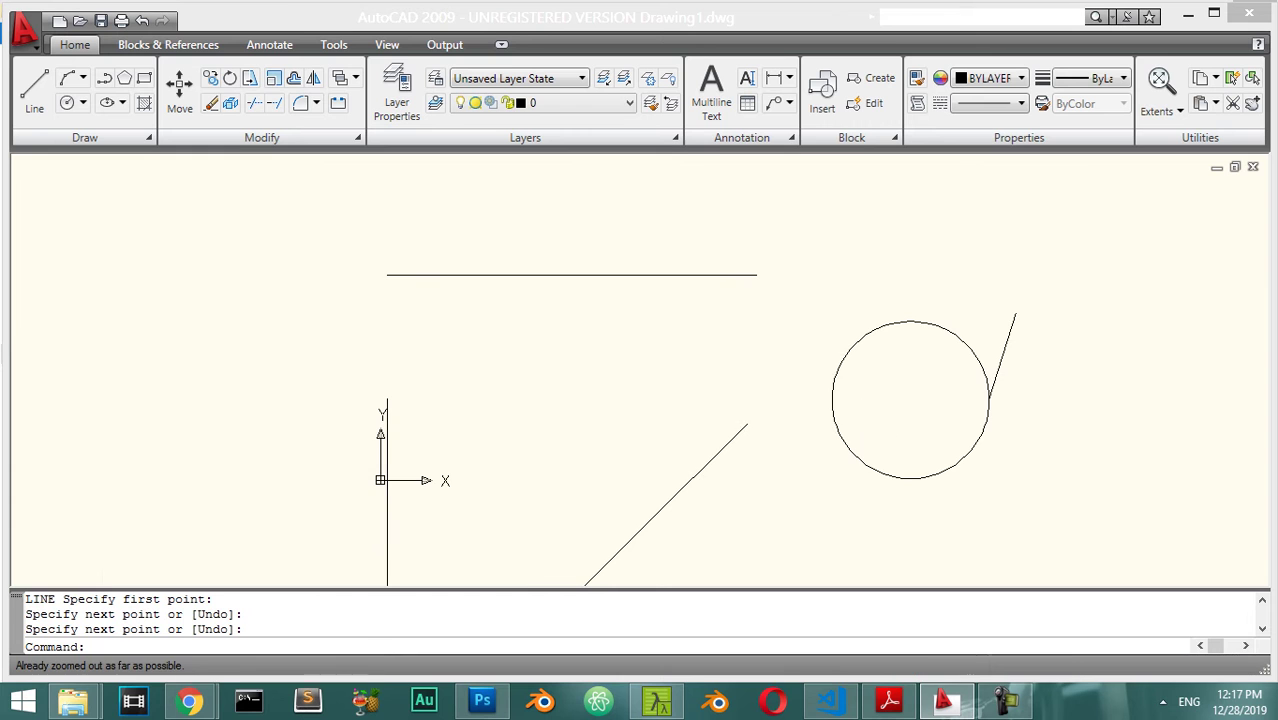
{"action": "type", "text": "l"}
{"action": "key", "text": "Return"}
{"action": "right_click", "coordinate": [786, 306], "text": "shift"}
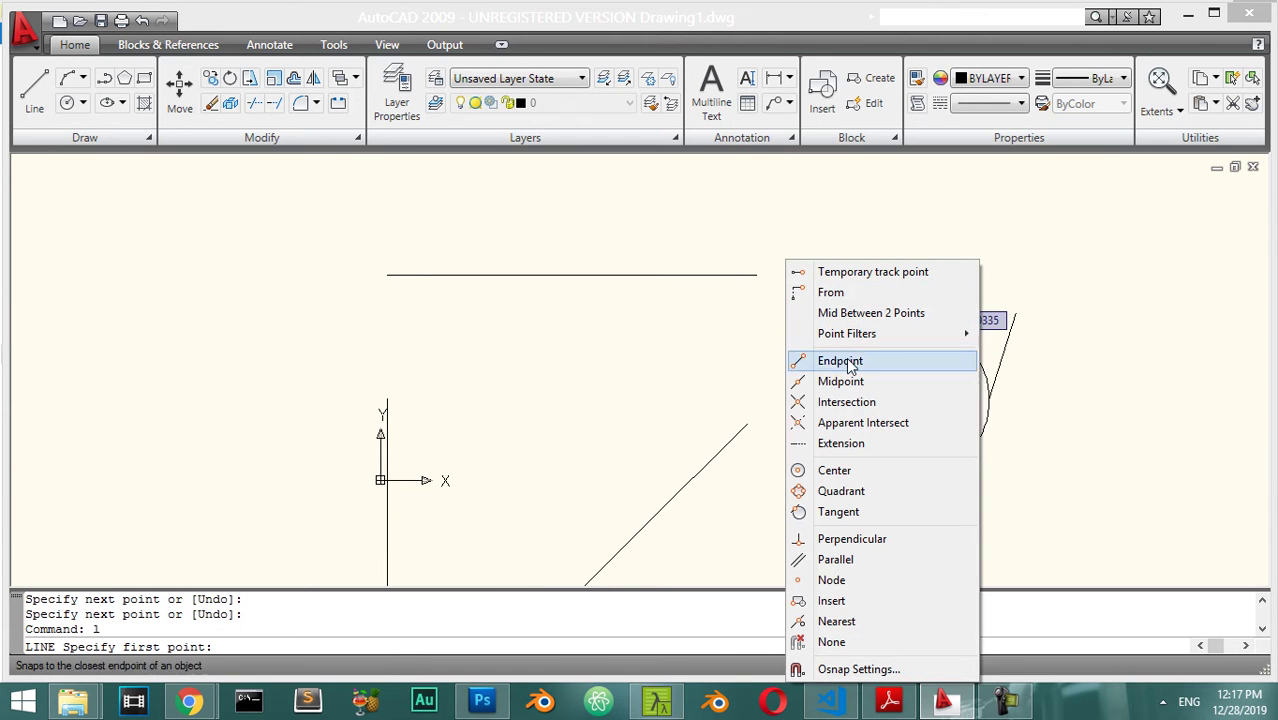
{"action": "left_click", "coordinate": [822, 381]}
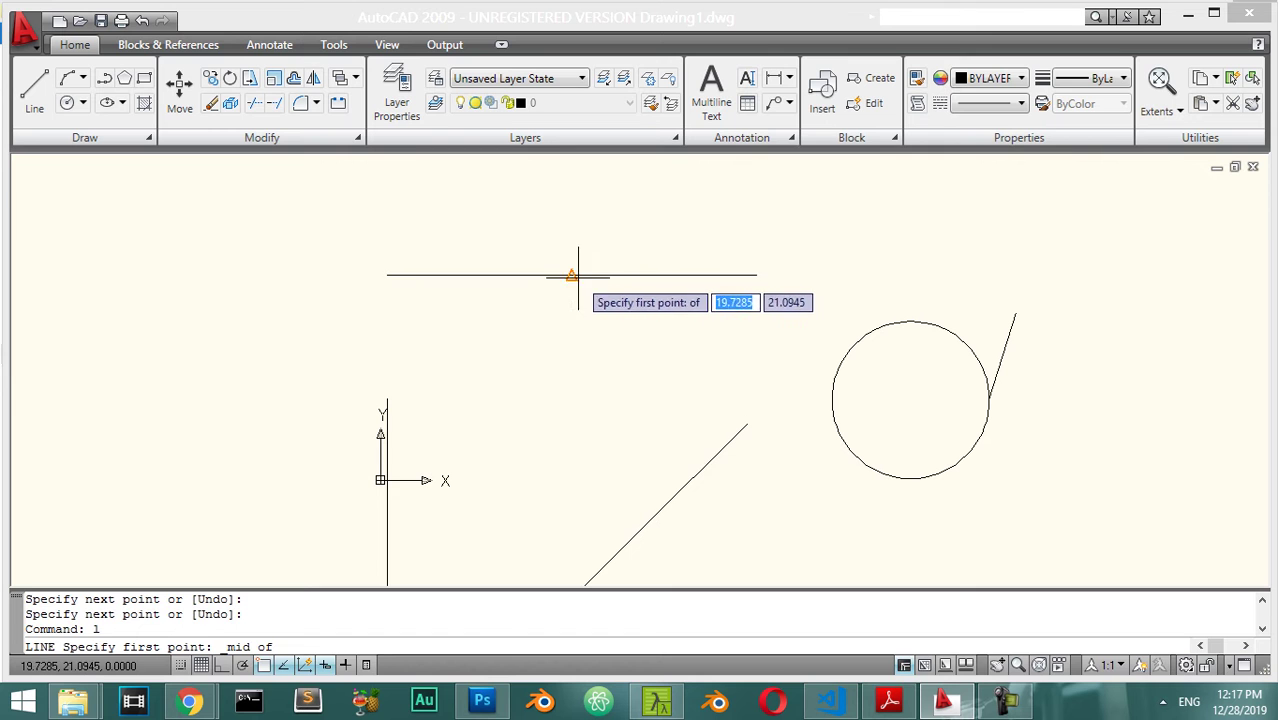
{"action": "left_click", "coordinate": [578, 275]}
{"action": "right_click", "coordinate": [632, 441], "text": "shift"}
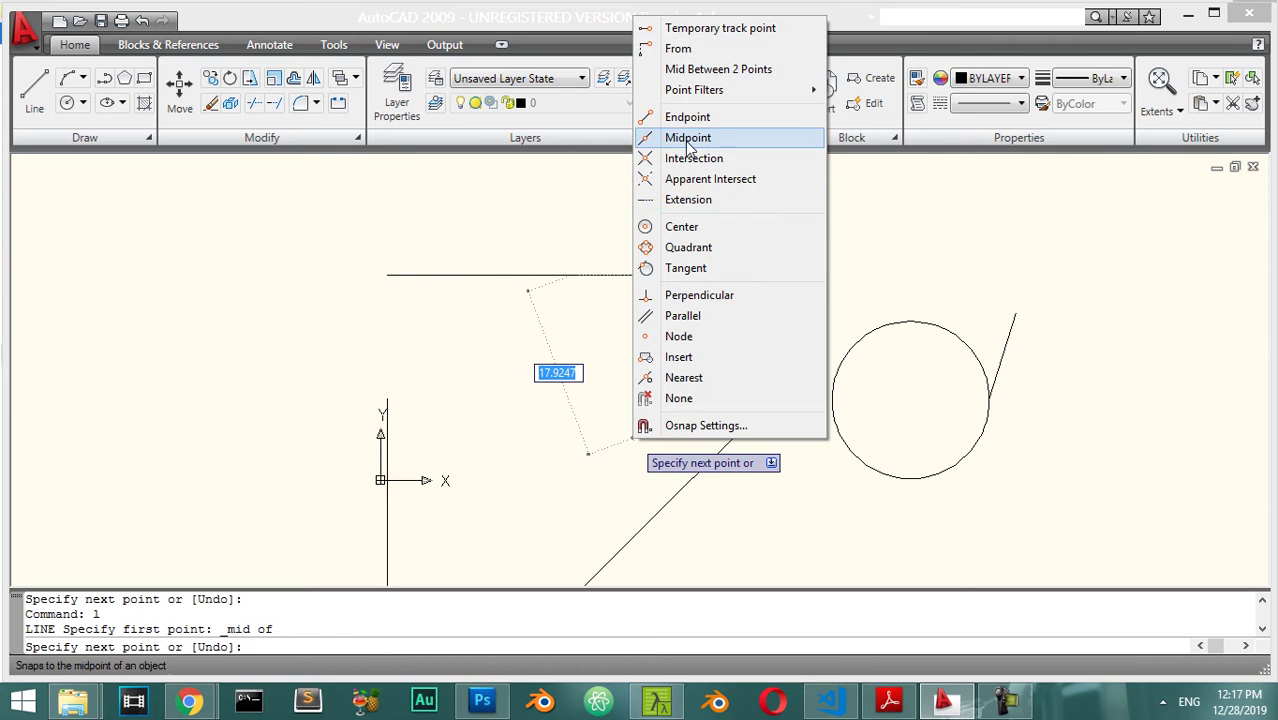
{"action": "left_click", "coordinate": [688, 138]}
{"action": "left_click", "coordinate": [640, 527]}
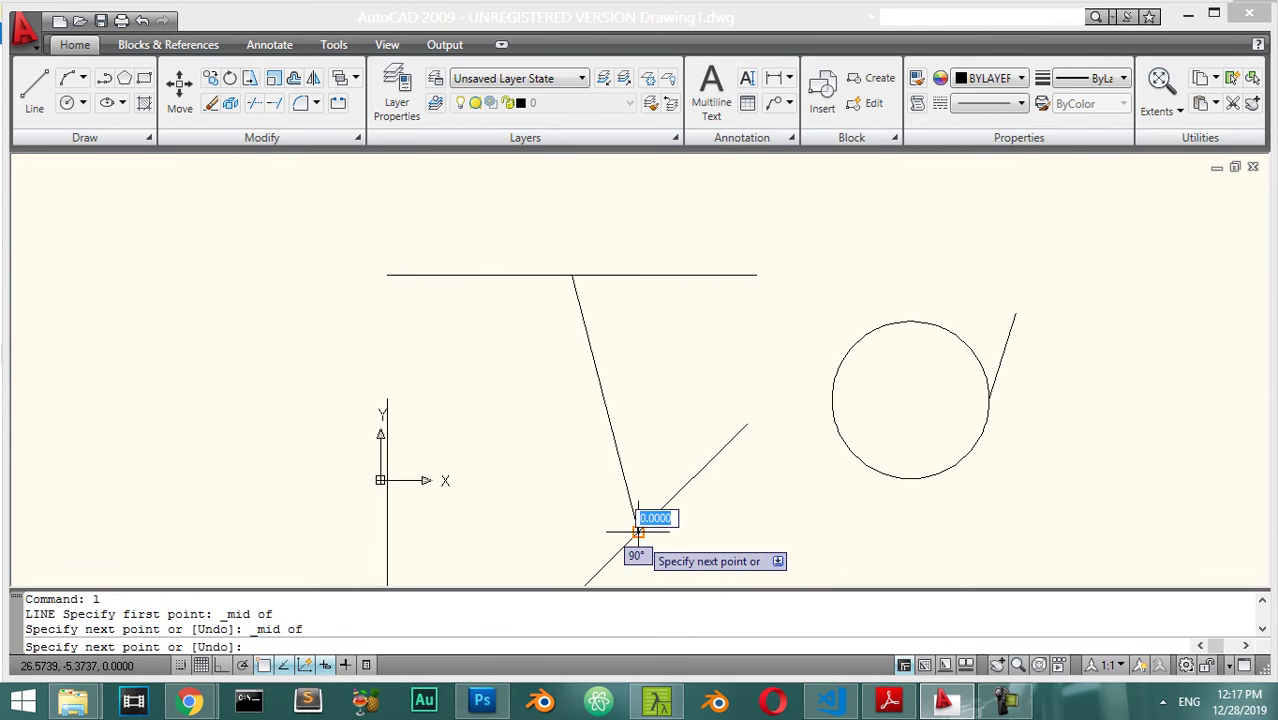
Step: Draw a line from the circle's bottom quadrant to the diagonal line's lower endpoint, using one-time Quadrant and Endpoint snaps
{"action": "key", "text": "Return"}
{"action": "key", "text": "Escape"}
{"action": "scroll", "coordinate": [570, 230], "scroll_direction": "down", "scroll_amount": 1}
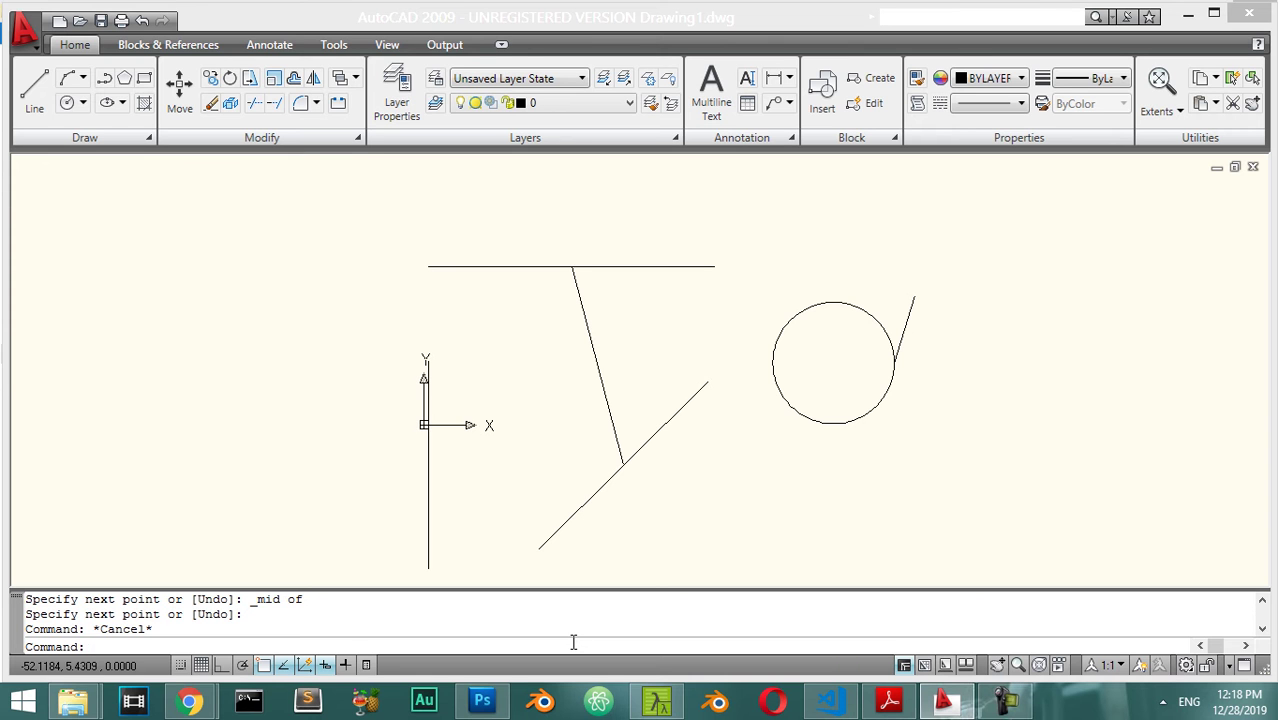
{"action": "type", "text": "l"}
{"action": "key", "text": "Return"}
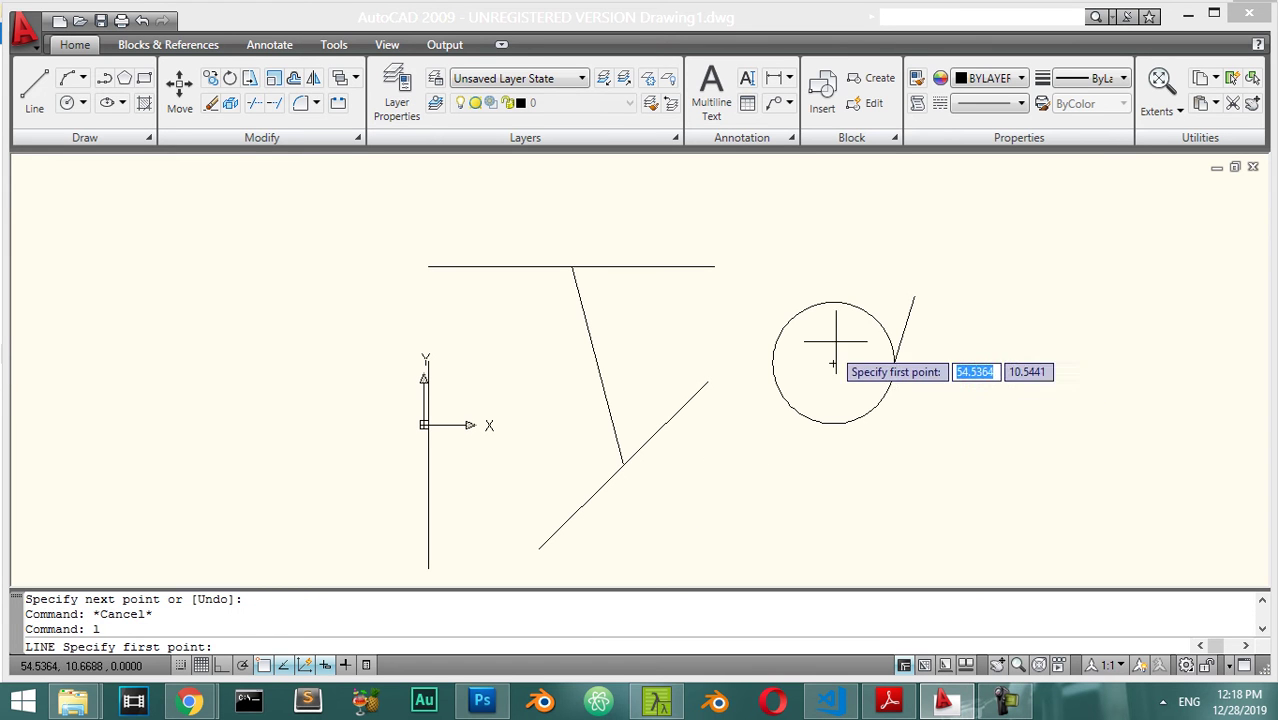
{"action": "right_click", "coordinate": [842, 262], "text": "shift"}
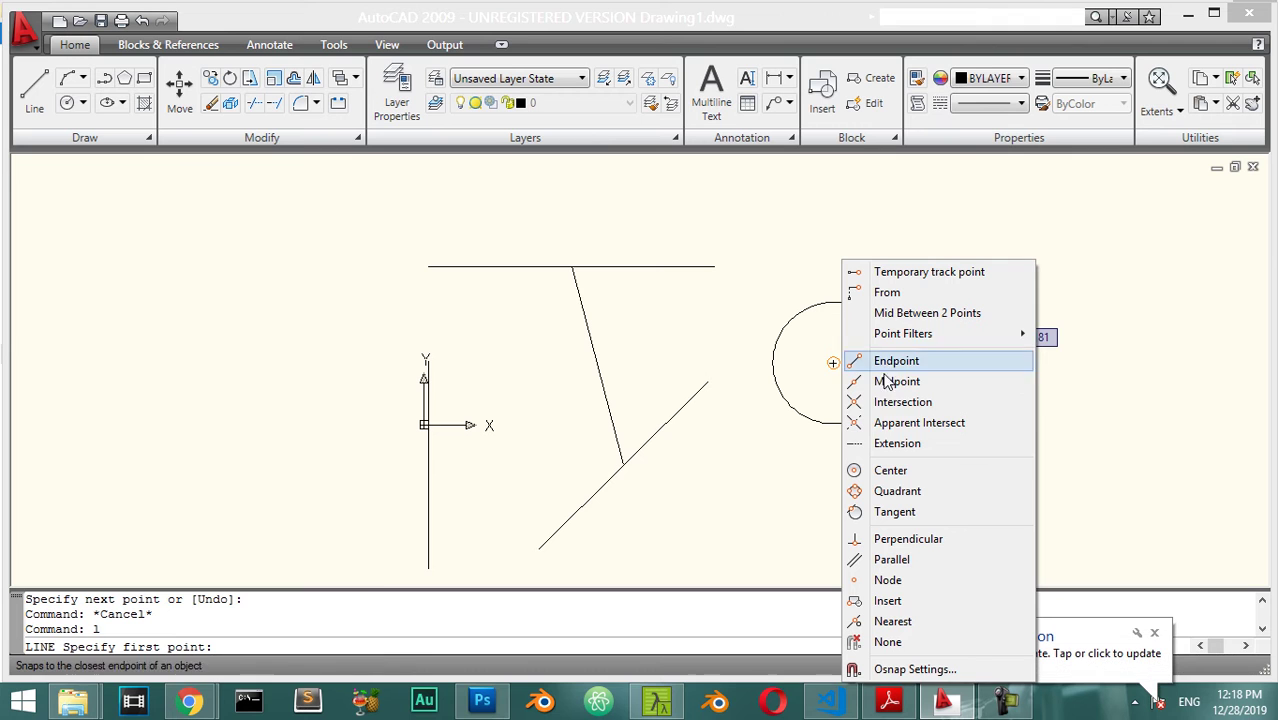
{"action": "left_click", "coordinate": [898, 491]}
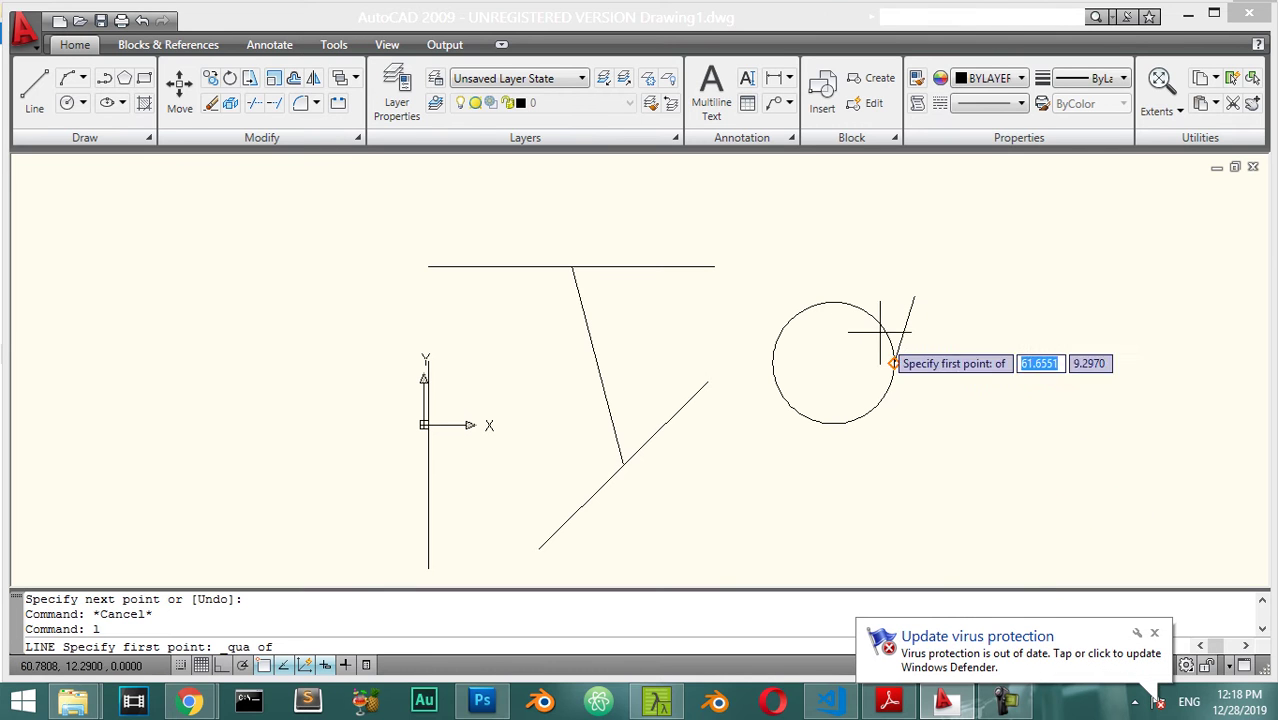
{"action": "left_click", "coordinate": [836, 421]}
{"action": "right_click", "coordinate": [655, 452], "text": "shift"}
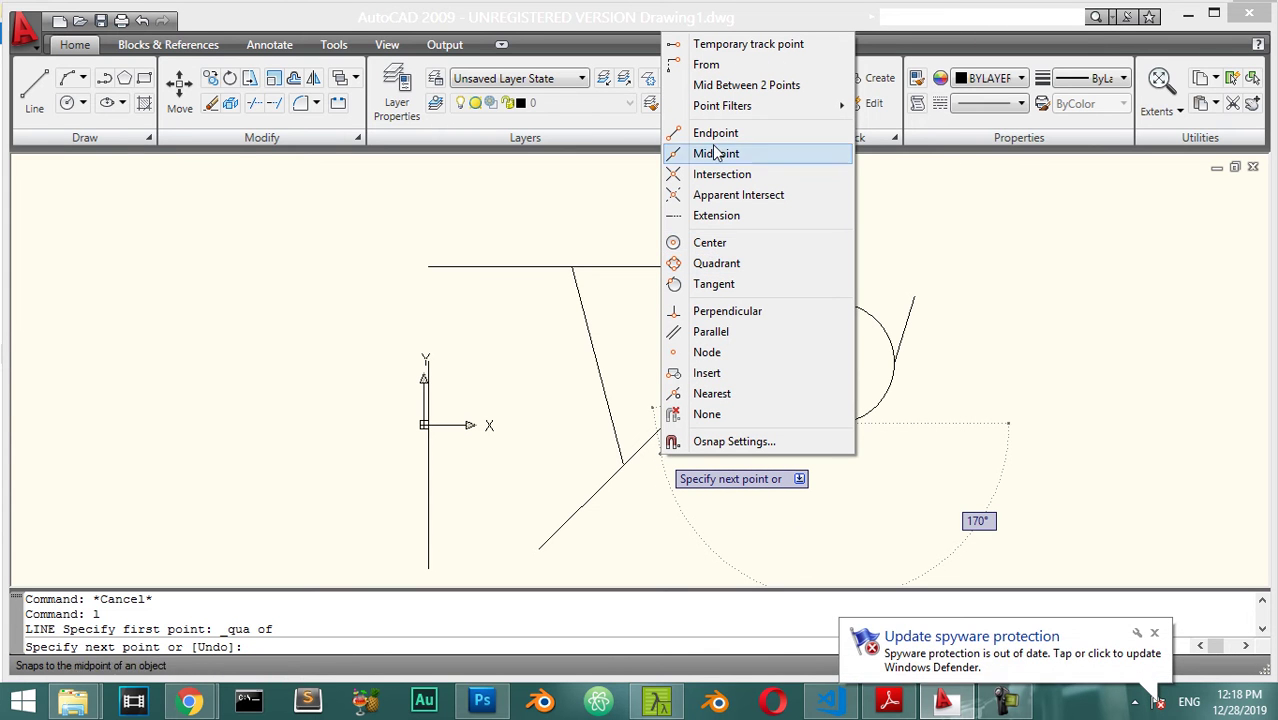
{"action": "left_click", "coordinate": [705, 134]}
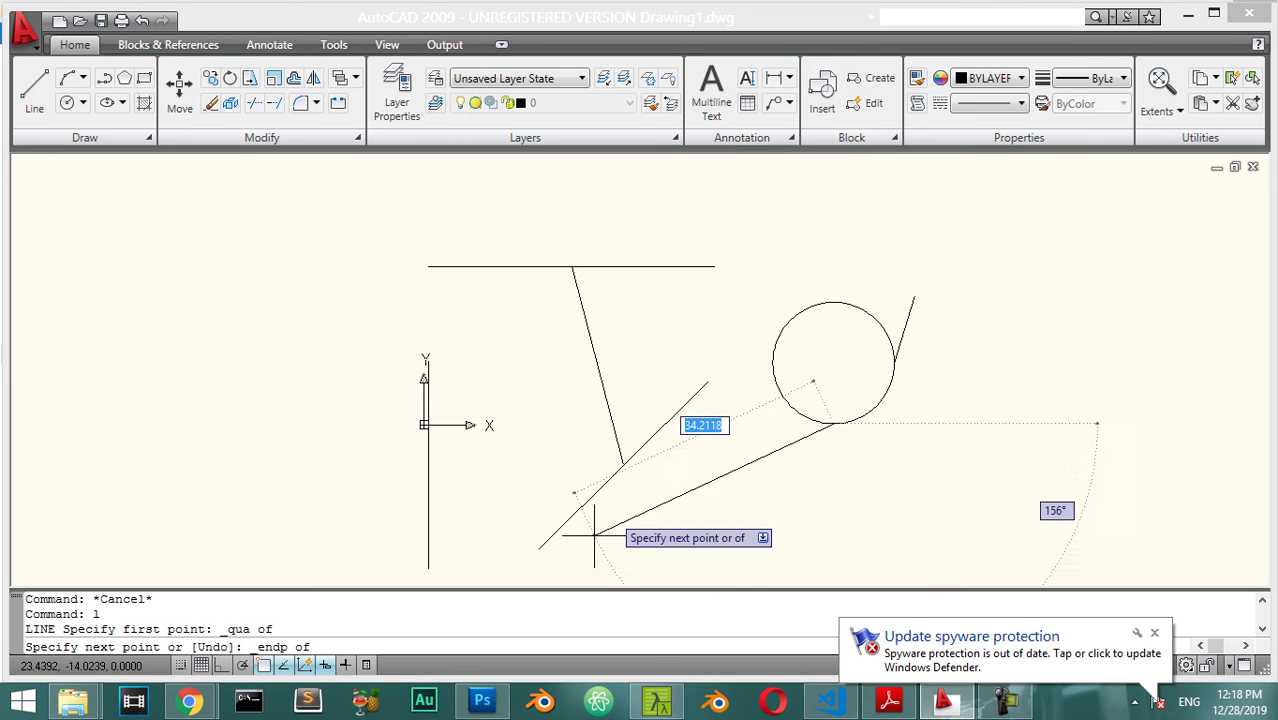
{"action": "left_click", "coordinate": [539, 549]}
{"action": "key", "text": "Return"}
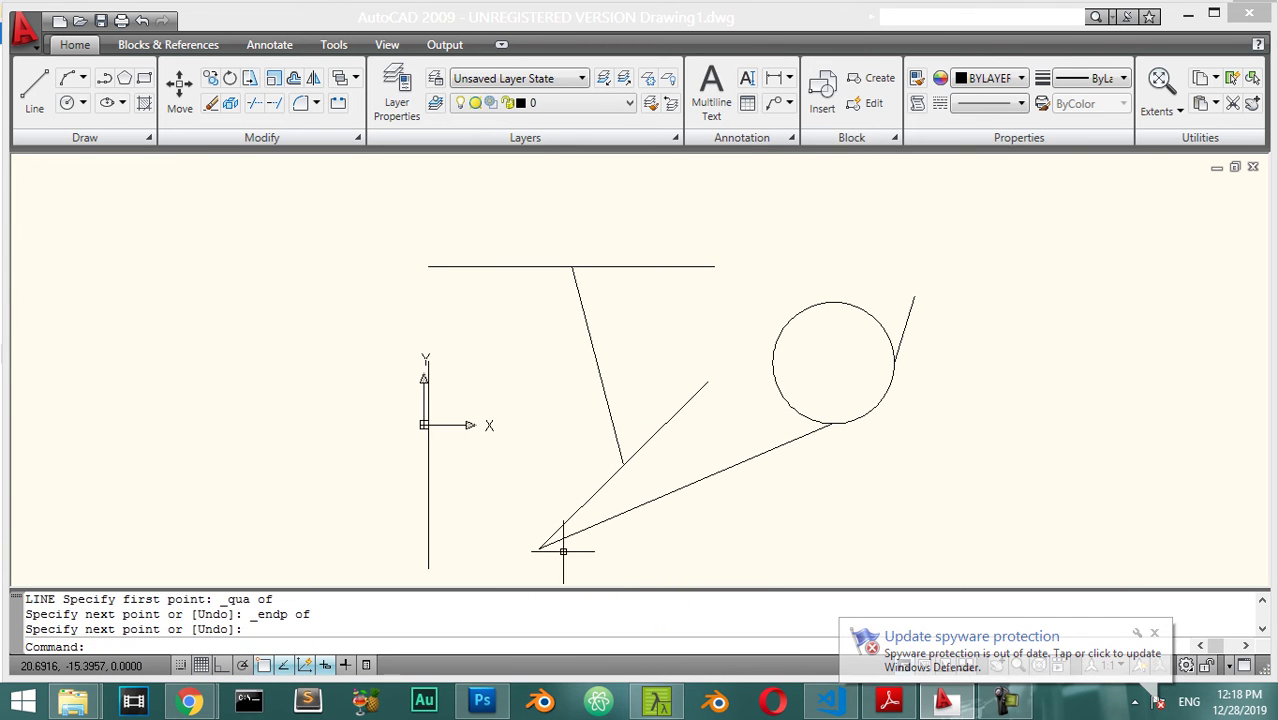
Step: Draw a line from the intersection at the diagonal's midpoint to the upper horizontal line's right endpoint, starting with a one-time Intersection snap
{"action": "right_click", "coordinate": [633, 361]}
{"action": "left_click", "coordinate": [665, 289]}
{"action": "right_click", "coordinate": [650, 327], "text": "shift"}
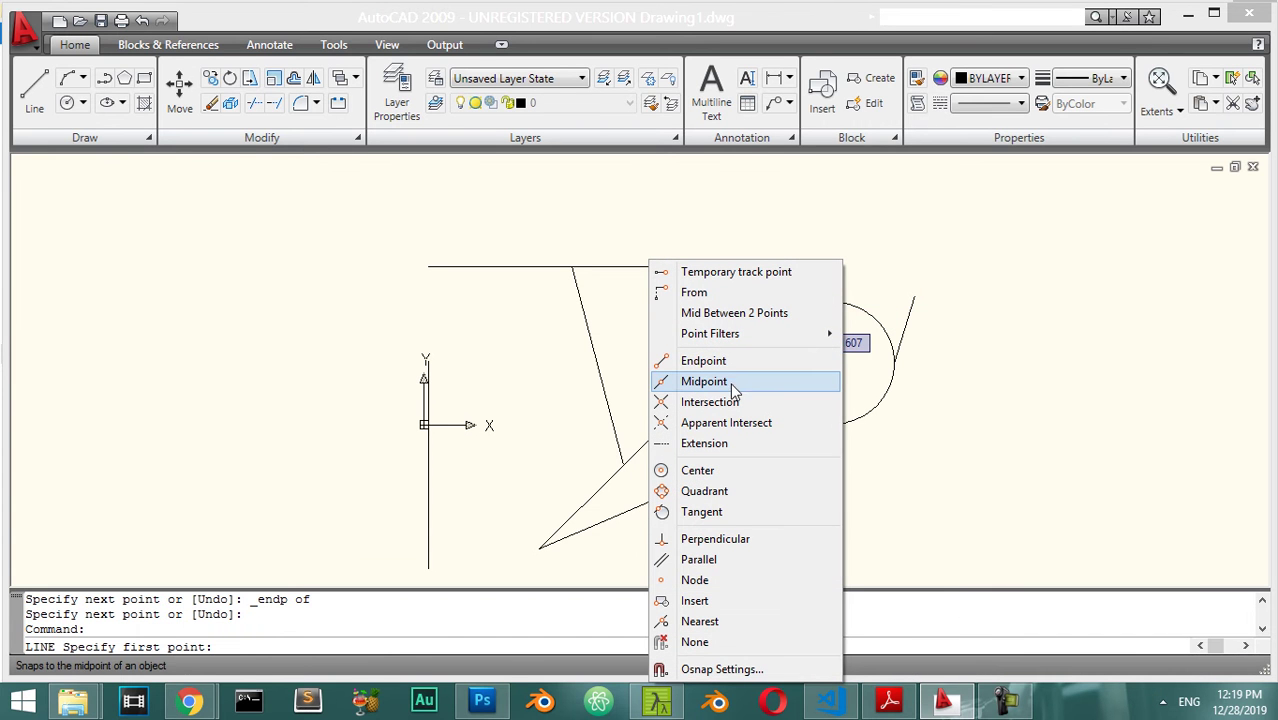
{"action": "left_click", "coordinate": [735, 413]}
{"action": "left_click", "coordinate": [621, 461]}
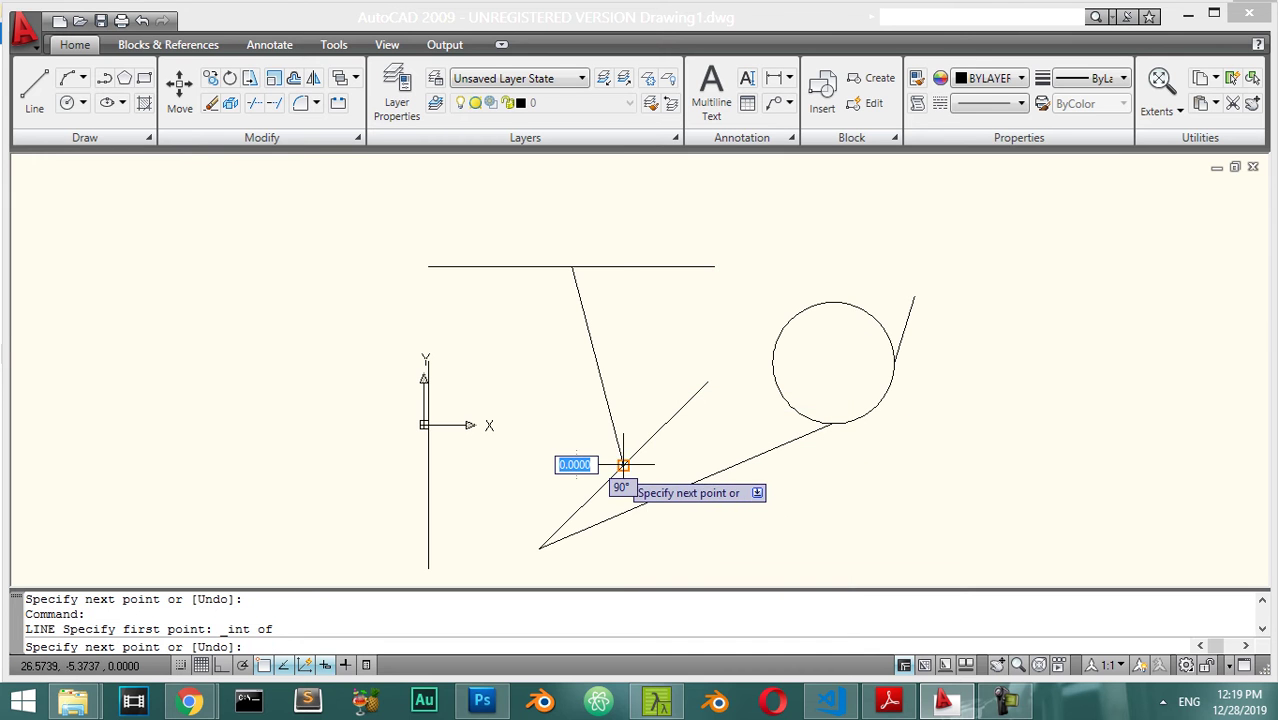
{"action": "left_click", "coordinate": [713, 267]}
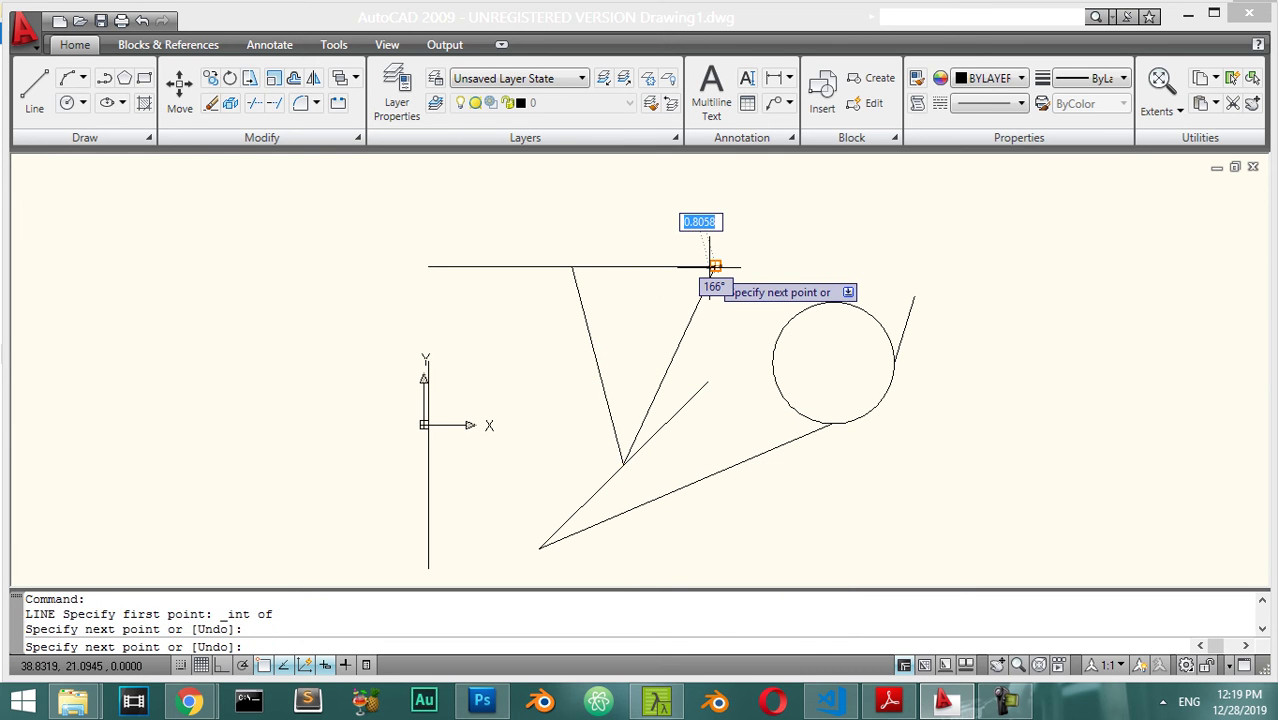
{"action": "key", "text": "Return"}
{"action": "key", "text": "Return"}
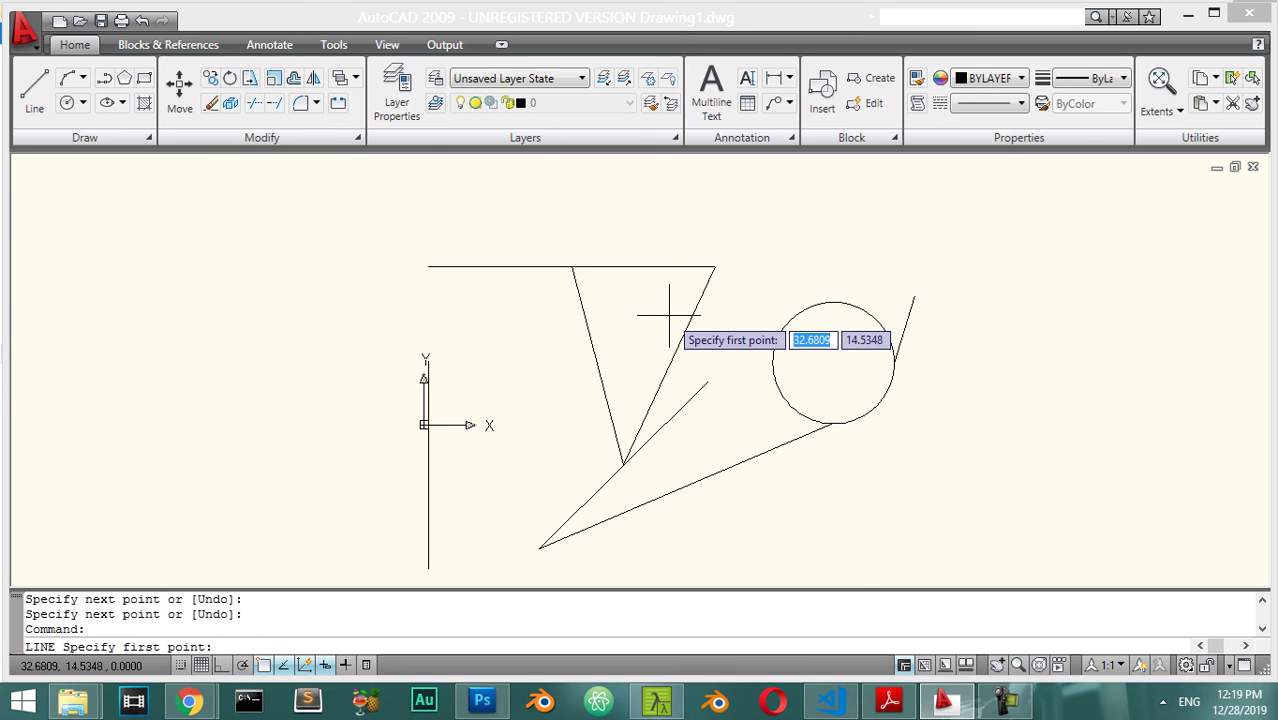
{"action": "right_click", "coordinate": [669, 316], "text": "shift"}
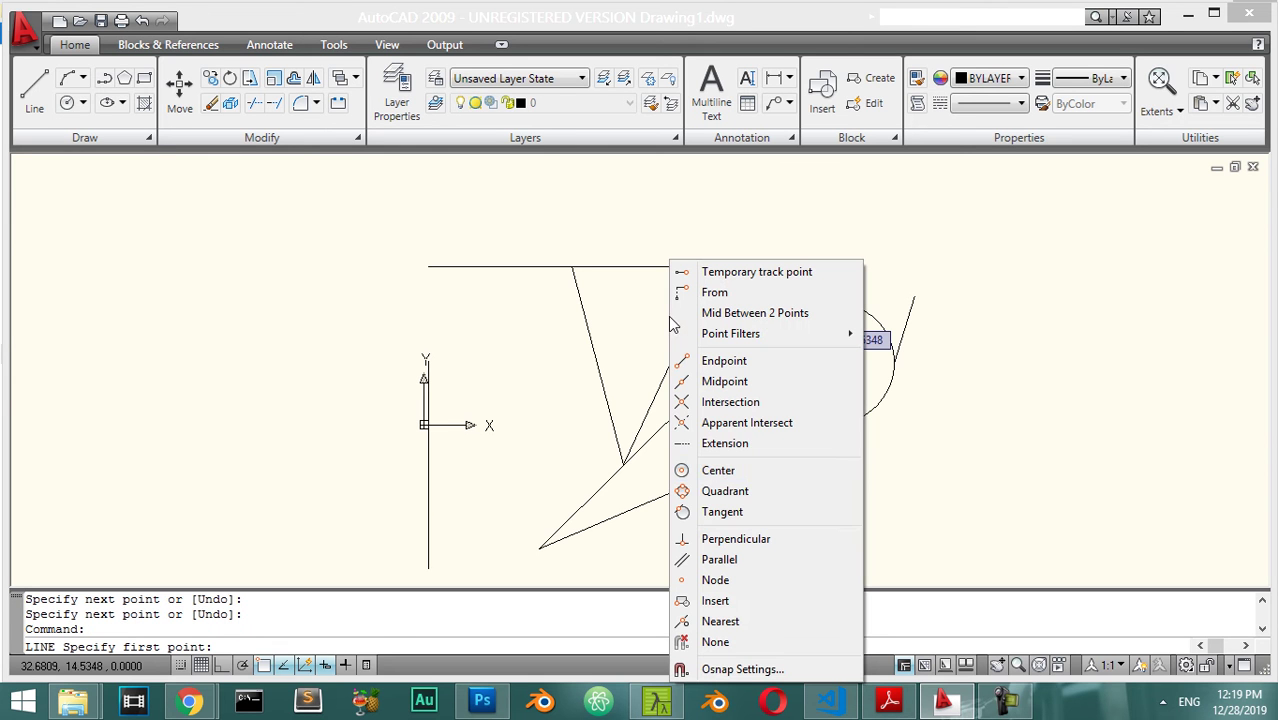
{"action": "left_click", "coordinate": [738, 540]}
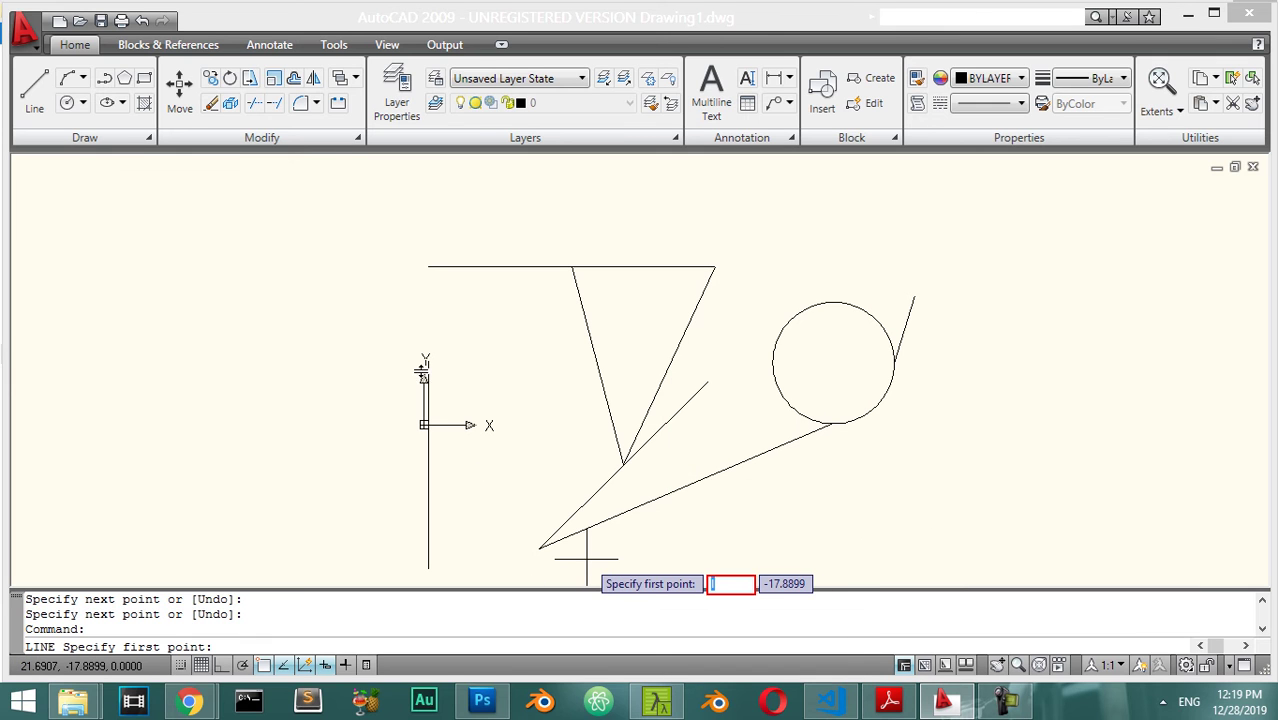
{"action": "key", "text": "Escape"}
{"action": "key", "text": "Escape"}
Step: Draw a freehand-length horizontal line across the vertical line, just below the origin, with Ortho mode turned on
{"action": "type", "text": "l"}
{"action": "key", "text": "Return"}
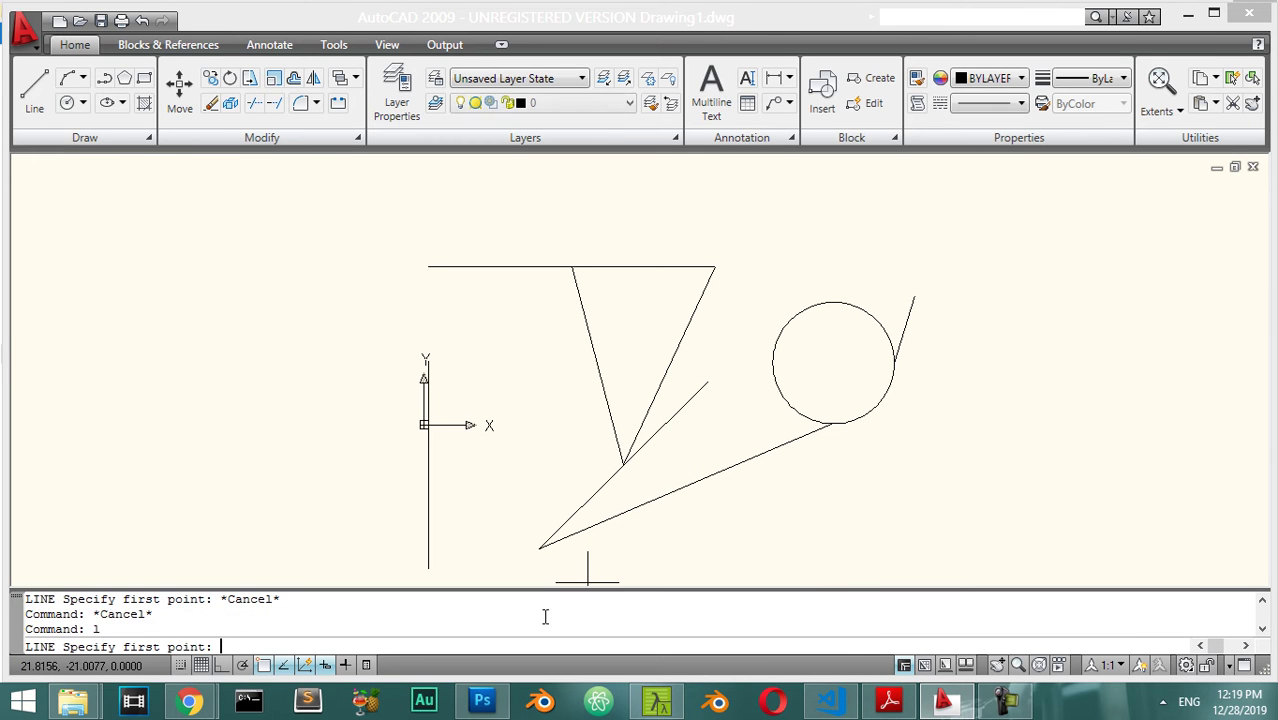
{"action": "left_click", "coordinate": [297, 457]}
{"action": "left_click", "coordinate": [223, 666]}
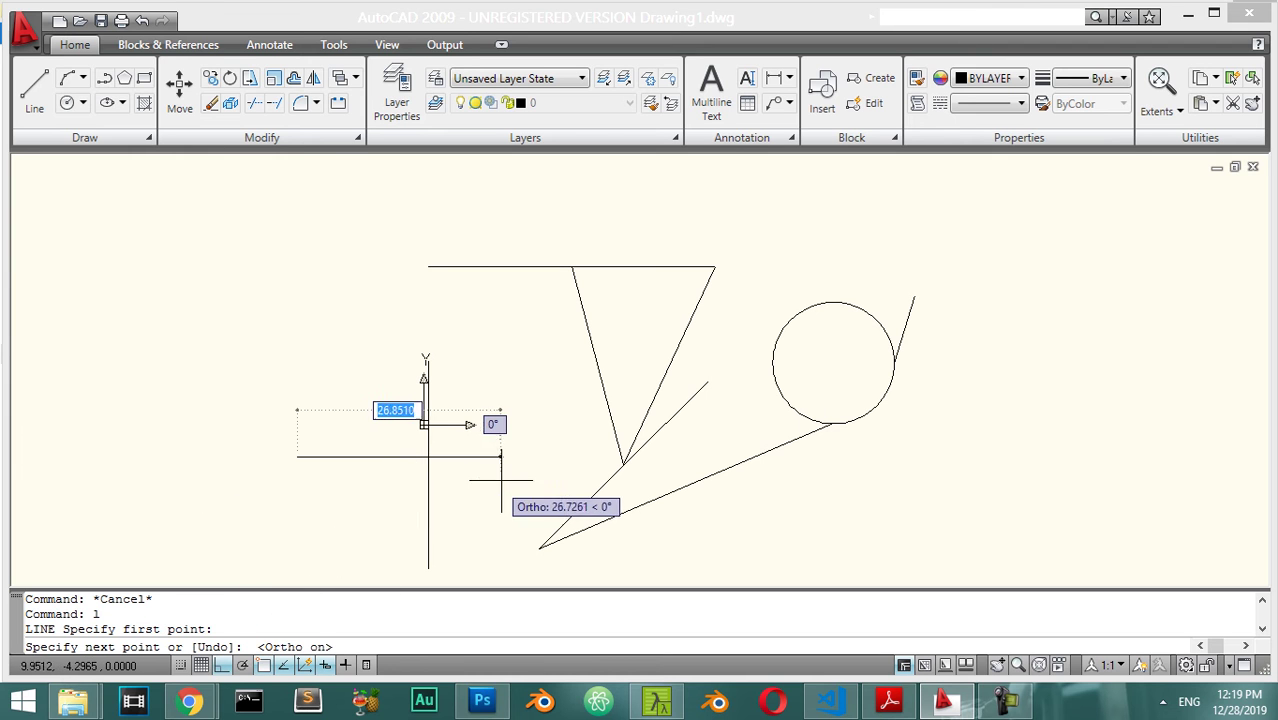
{"action": "left_click", "coordinate": [554, 460]}
{"action": "key", "text": "Return"}
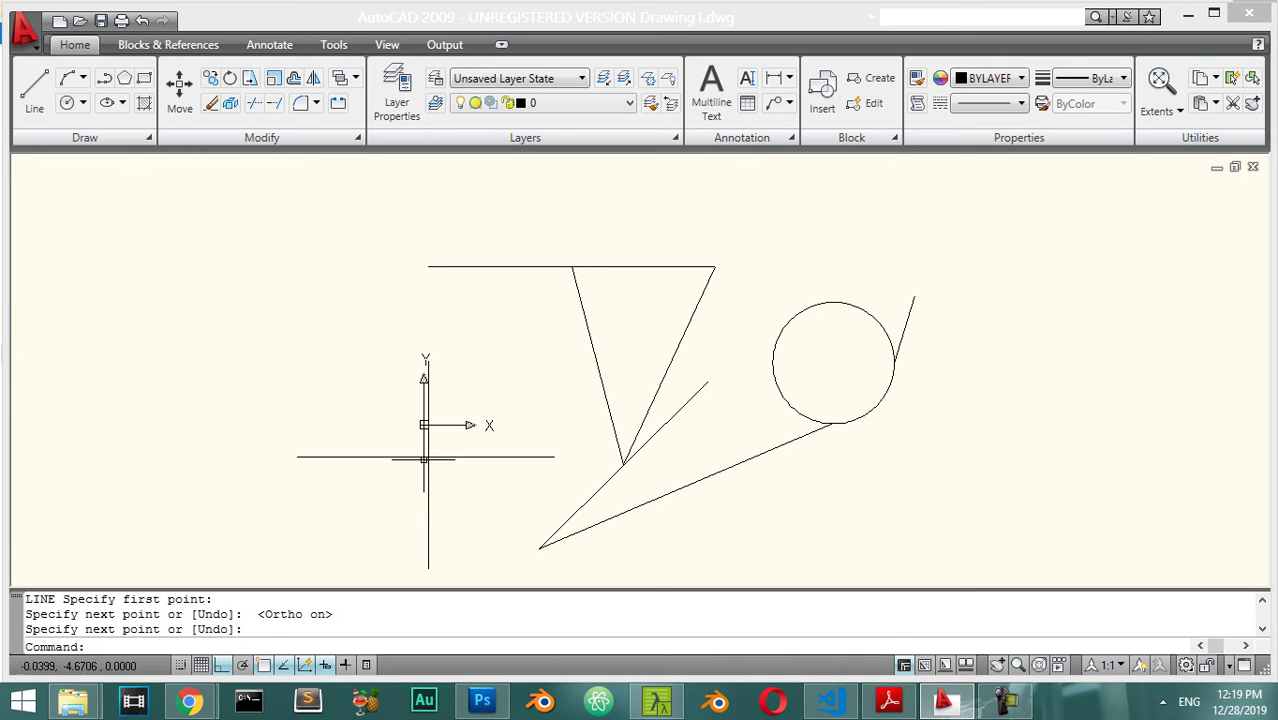
Step: Turn Ortho off while drawing a line from the lower horizontal line's right endpoint to the upper horizontal line with a one-time Perpendicular snap
{"action": "scroll", "coordinate": [533, 332], "scroll_direction": "up", "scroll_amount": 2}
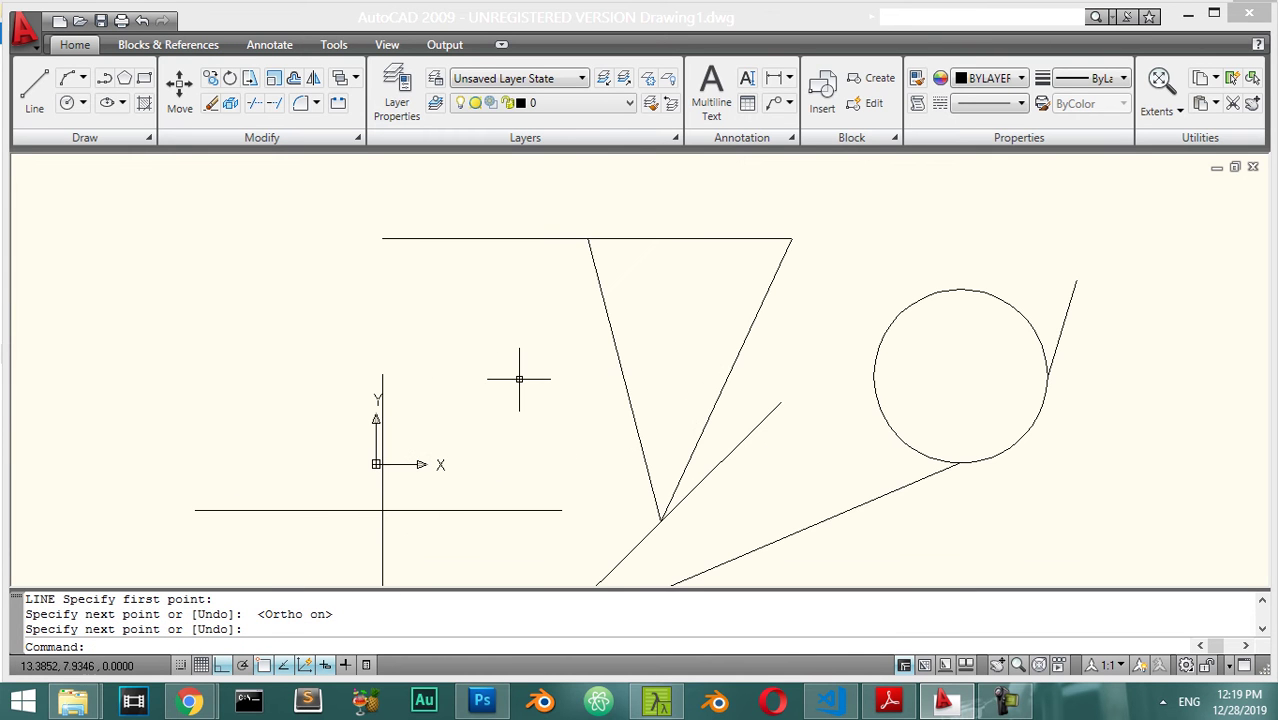
{"action": "type", "text": "l"}
{"action": "key", "text": "Return"}
{"action": "left_click", "coordinate": [562, 510]}
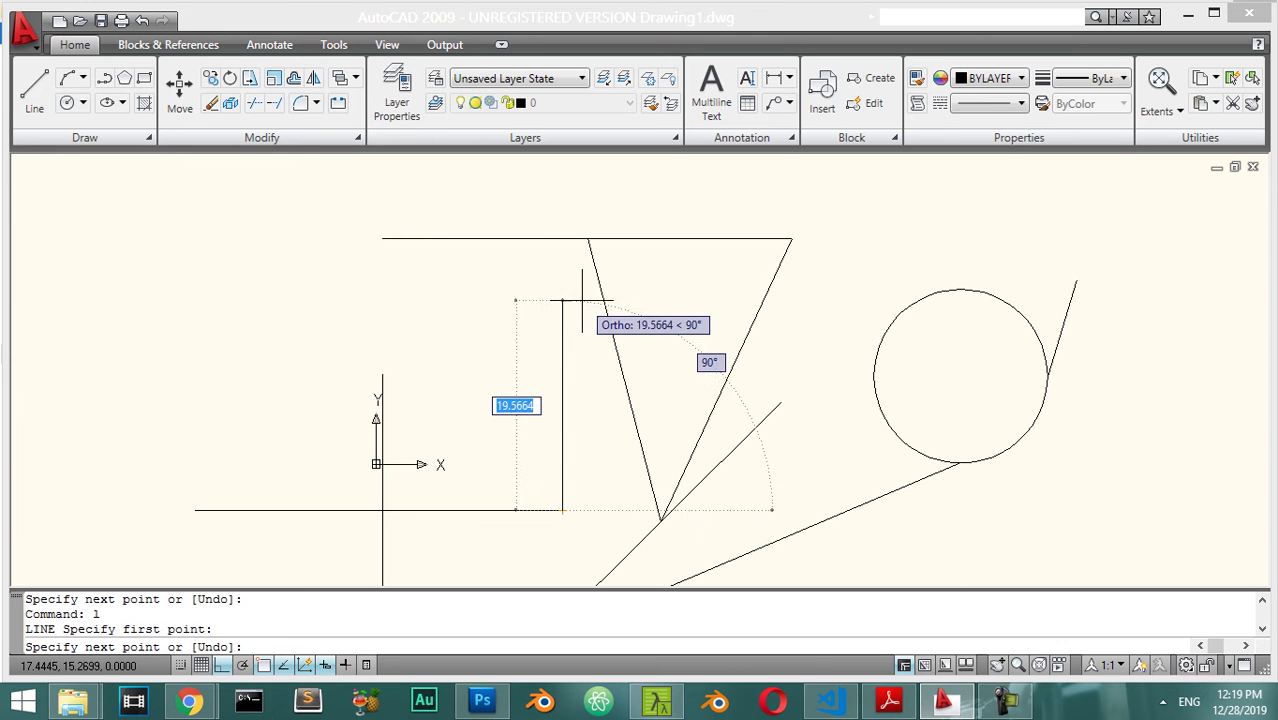
{"action": "left_click", "coordinate": [226, 665]}
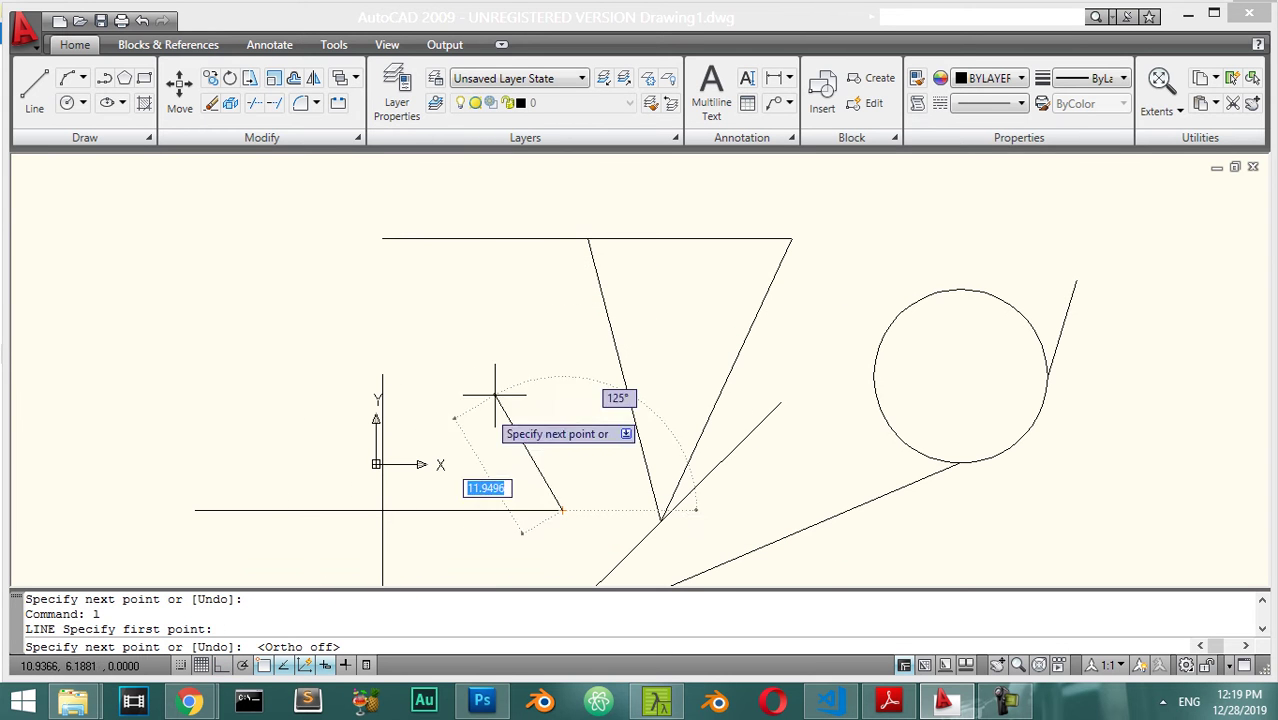
{"action": "right_click", "coordinate": [567, 259], "text": "shift"}
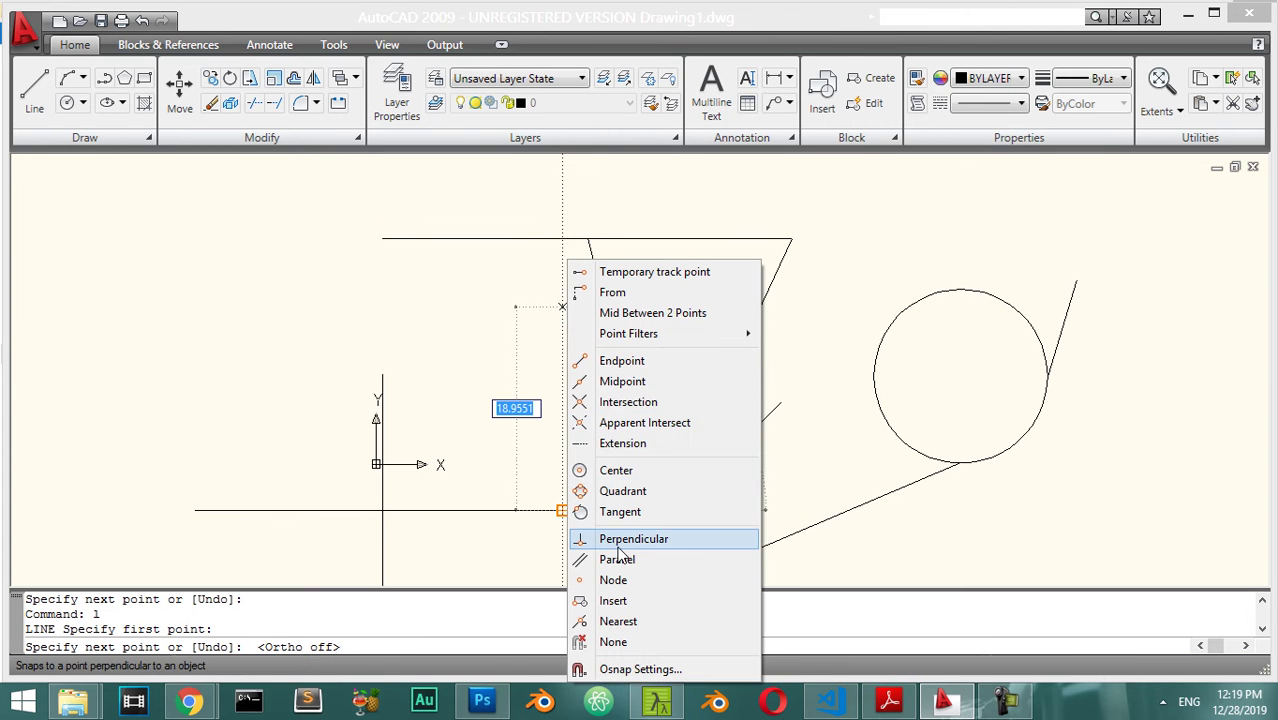
{"action": "left_click", "coordinate": [618, 545]}
{"action": "left_click", "coordinate": [562, 237]}
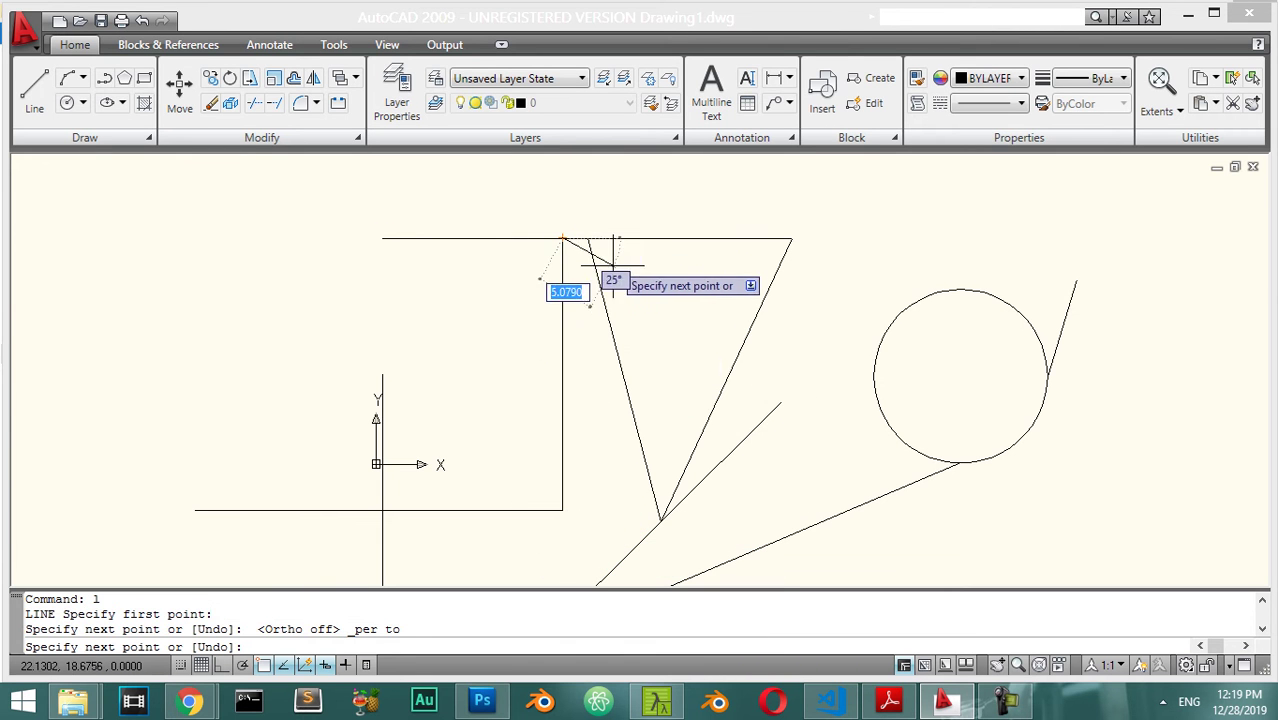
{"action": "key", "text": "Return"}
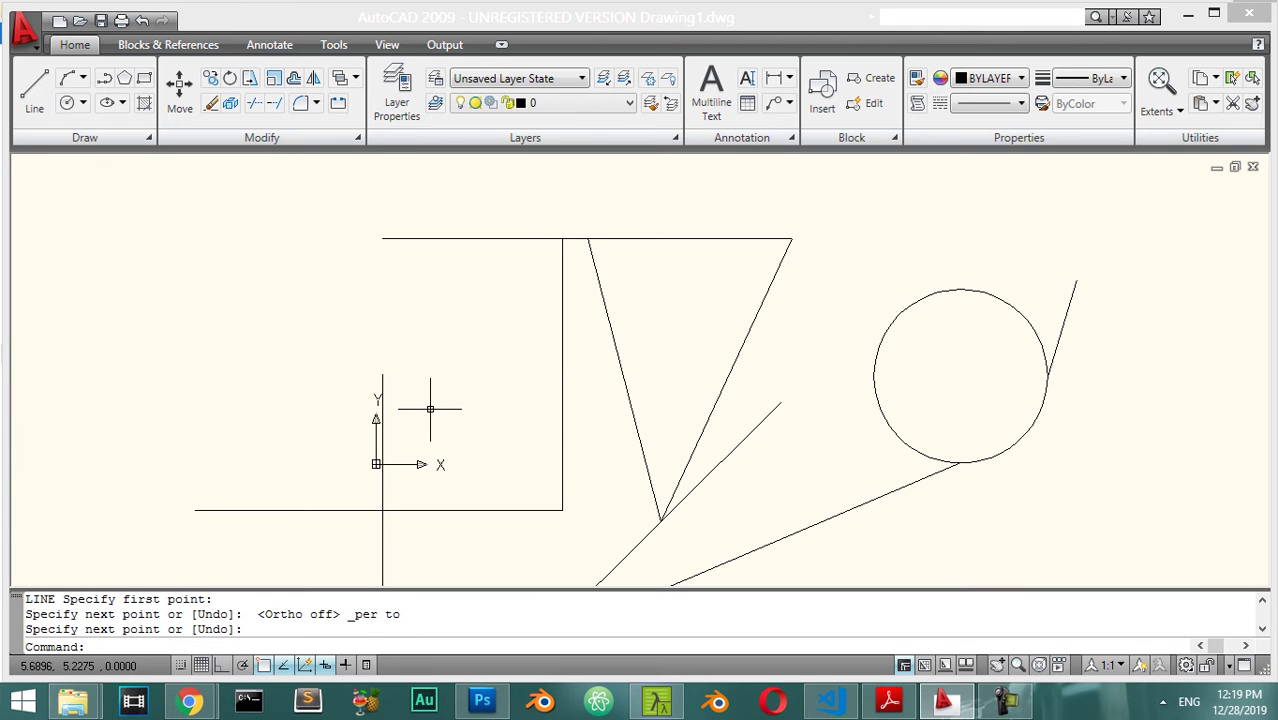
Step: Review the one-time snap options and the Polar Tracking, Object Snap and Dynamic Input pages of Drafting Settings
{"action": "type", "text": "l"}
{"action": "key", "text": "Return"}
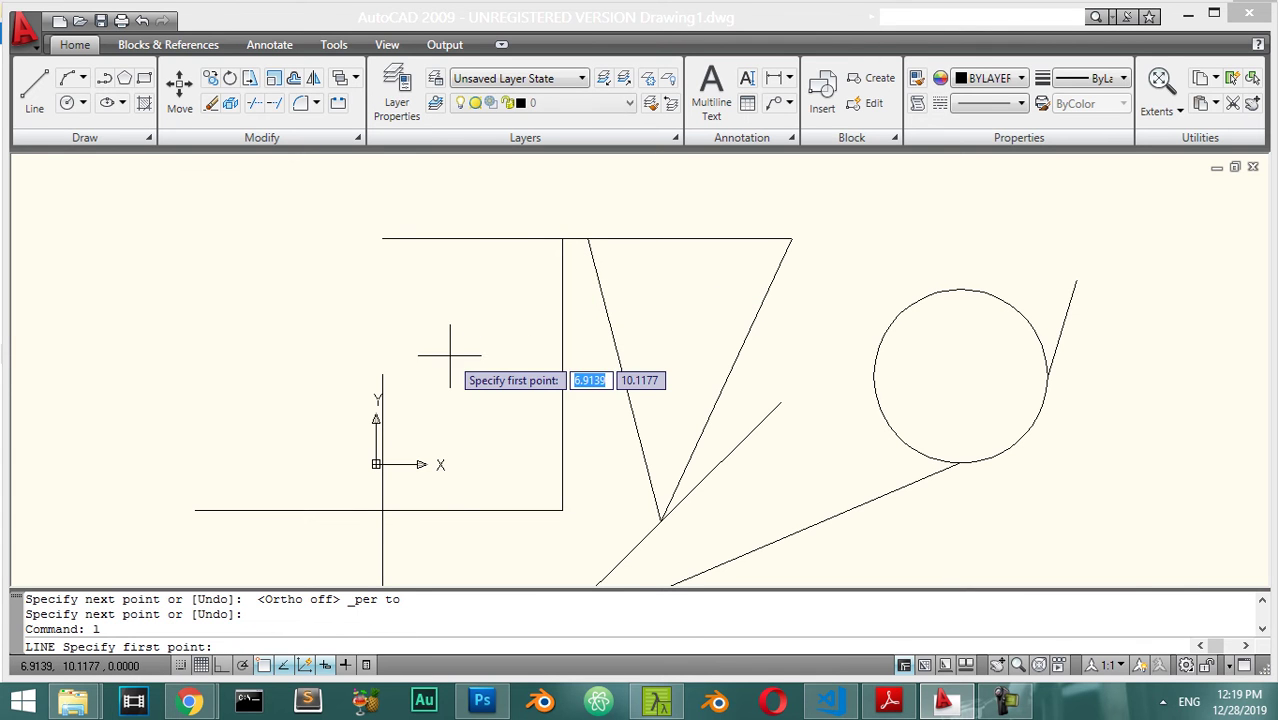
{"action": "right_click", "coordinate": [449, 352], "text": "shift"}
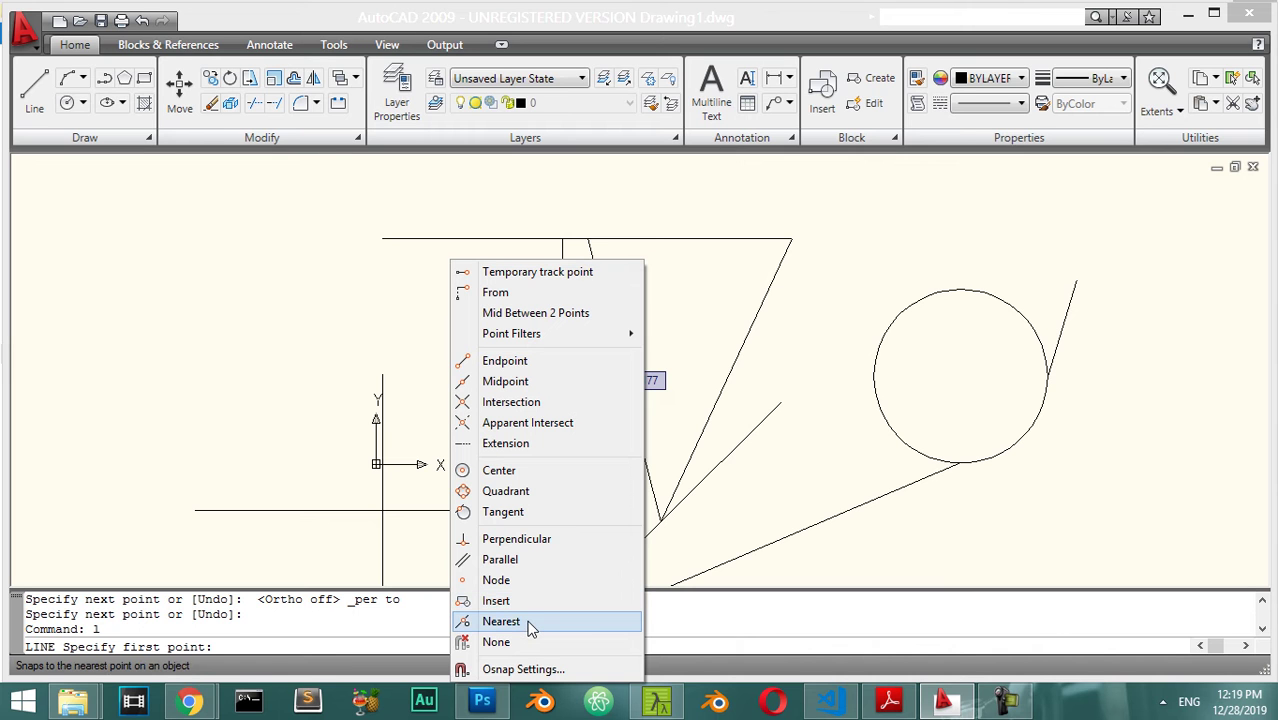
{"action": "left_click", "coordinate": [553, 668]}
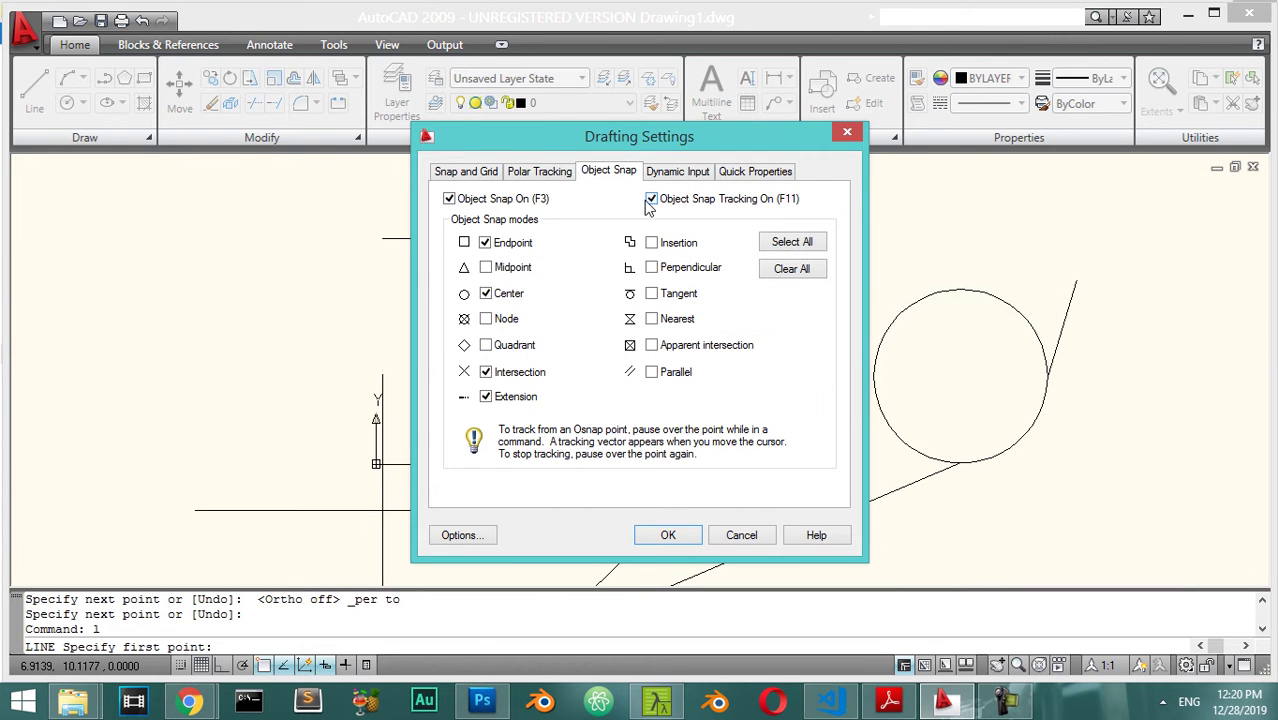
{"action": "left_click", "coordinate": [554, 172]}
{"action": "left_click", "coordinate": [630, 172]}
{"action": "left_click", "coordinate": [690, 174]}
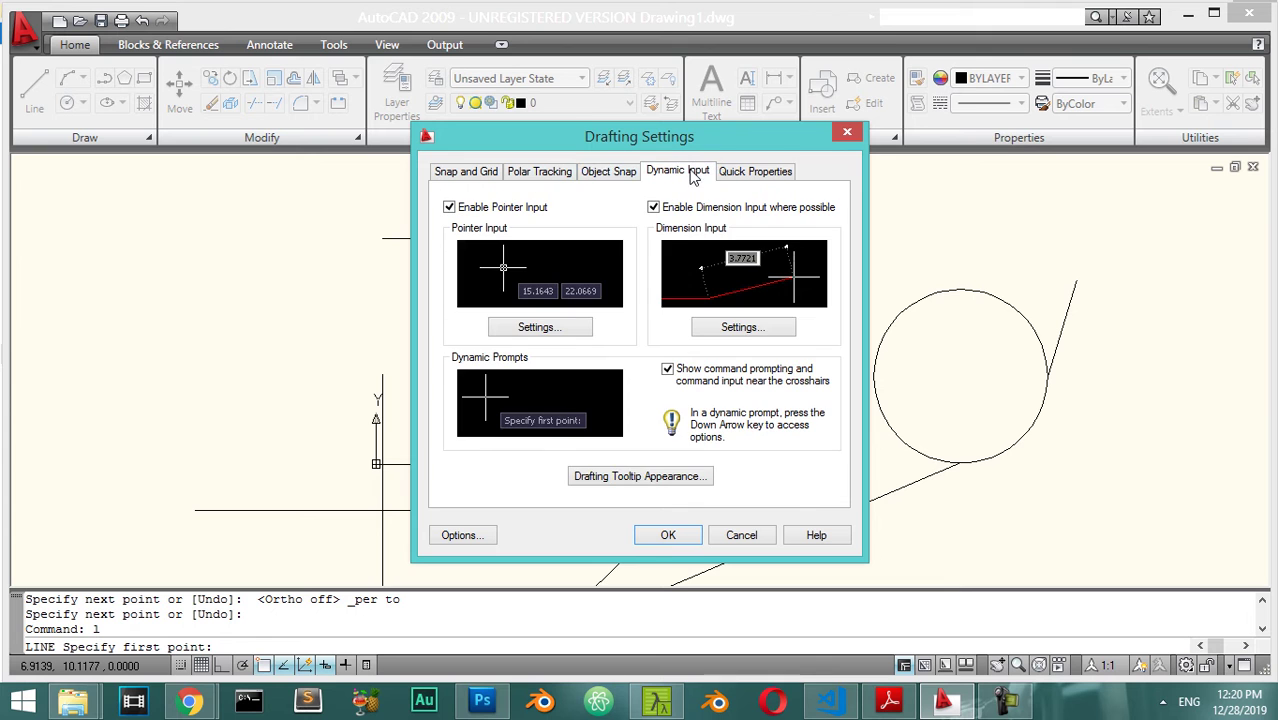
{"action": "left_click", "coordinate": [604, 172]}
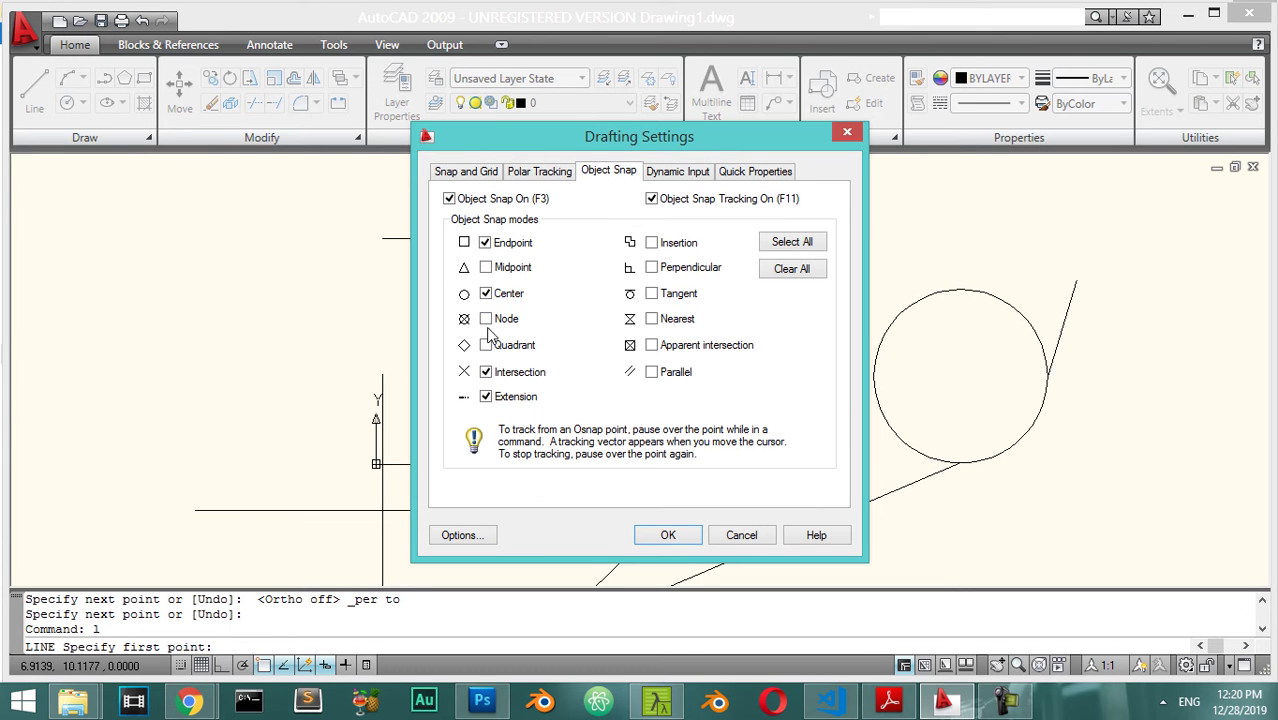
{"action": "left_click", "coordinate": [666, 535]}
{"action": "scroll", "coordinate": [641, 430], "scroll_direction": "down", "scroll_amount": 2}
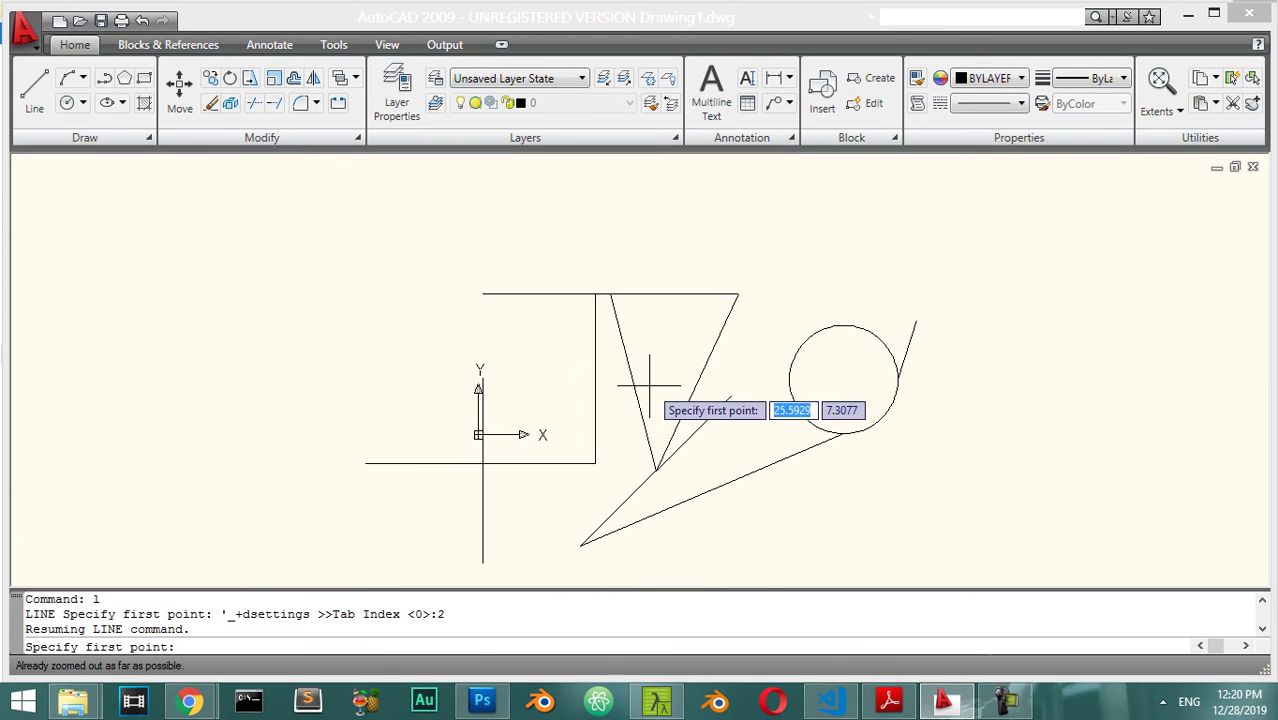
{"action": "key", "text": "Escape"}
Step: Draw a freehand-sized rectangle to the upper left of the existing lines
{"action": "type", "text": "re"}
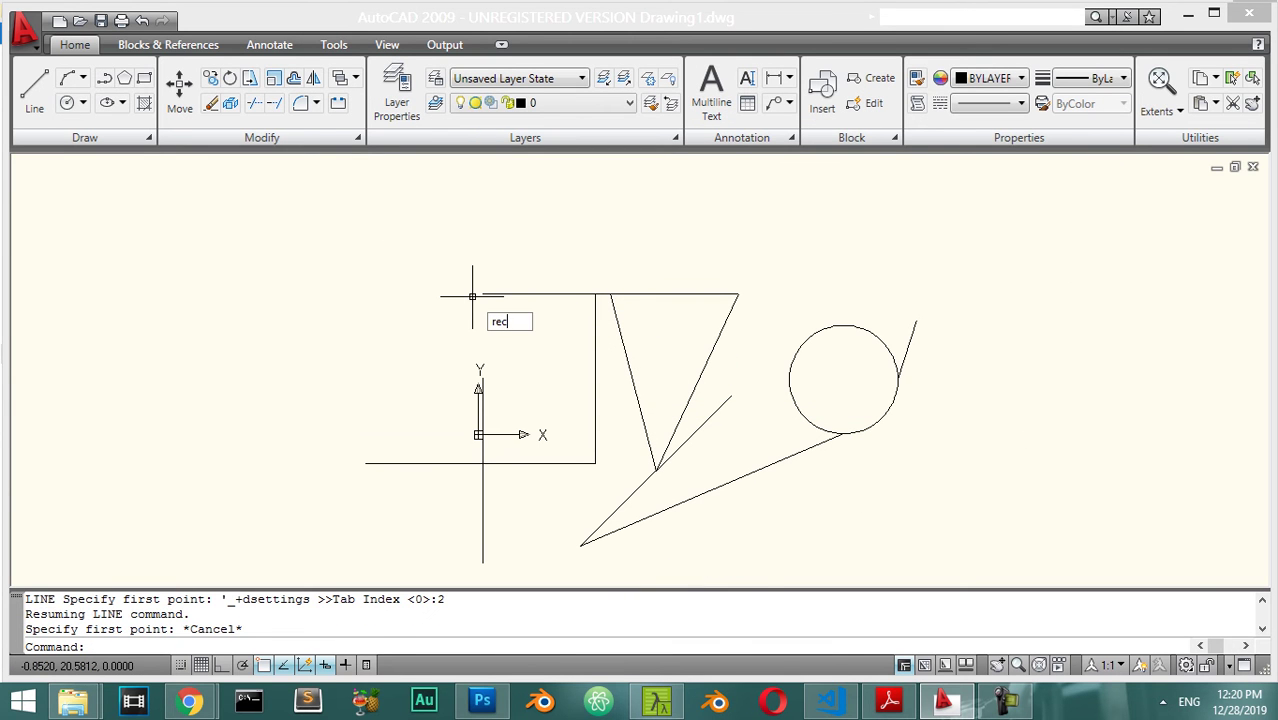
{"action": "type", "text": "c"}
{"action": "key", "text": "Return"}
{"action": "left_click", "coordinate": [133, 208]}
{"action": "left_click", "coordinate": [371, 381]}
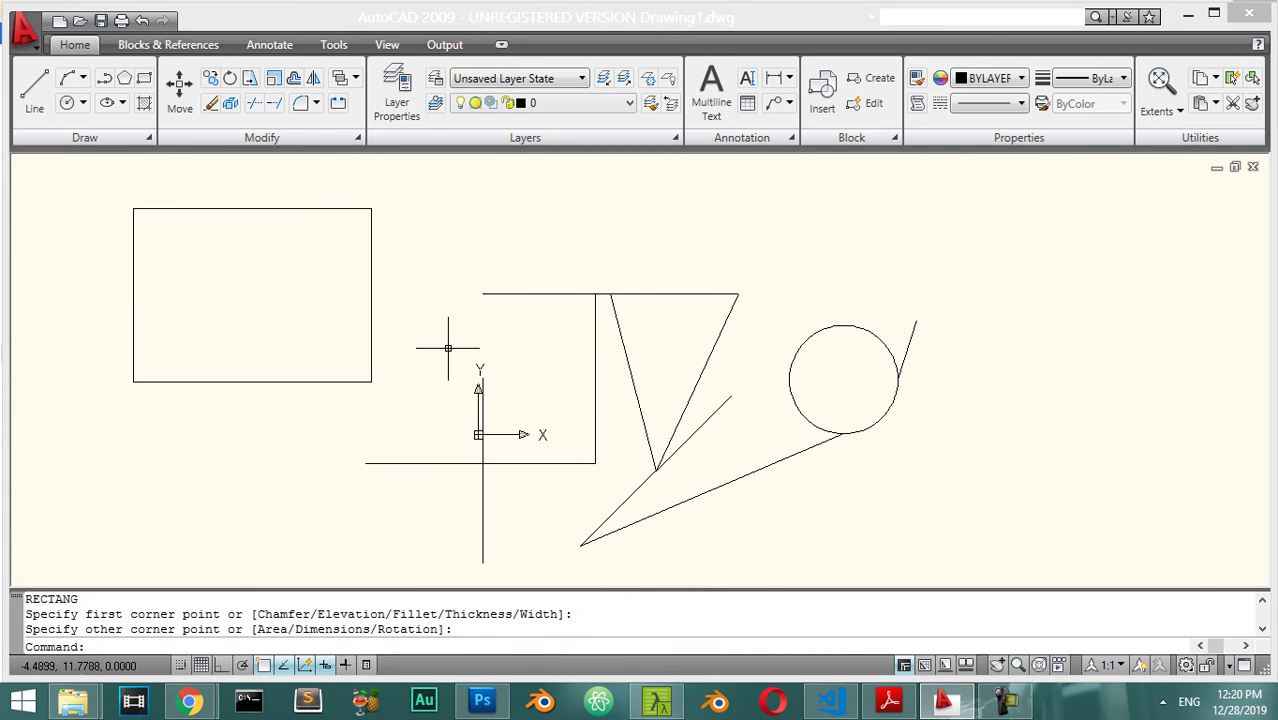
{"action": "type", "text": "l"}
{"action": "key", "text": "Return"}
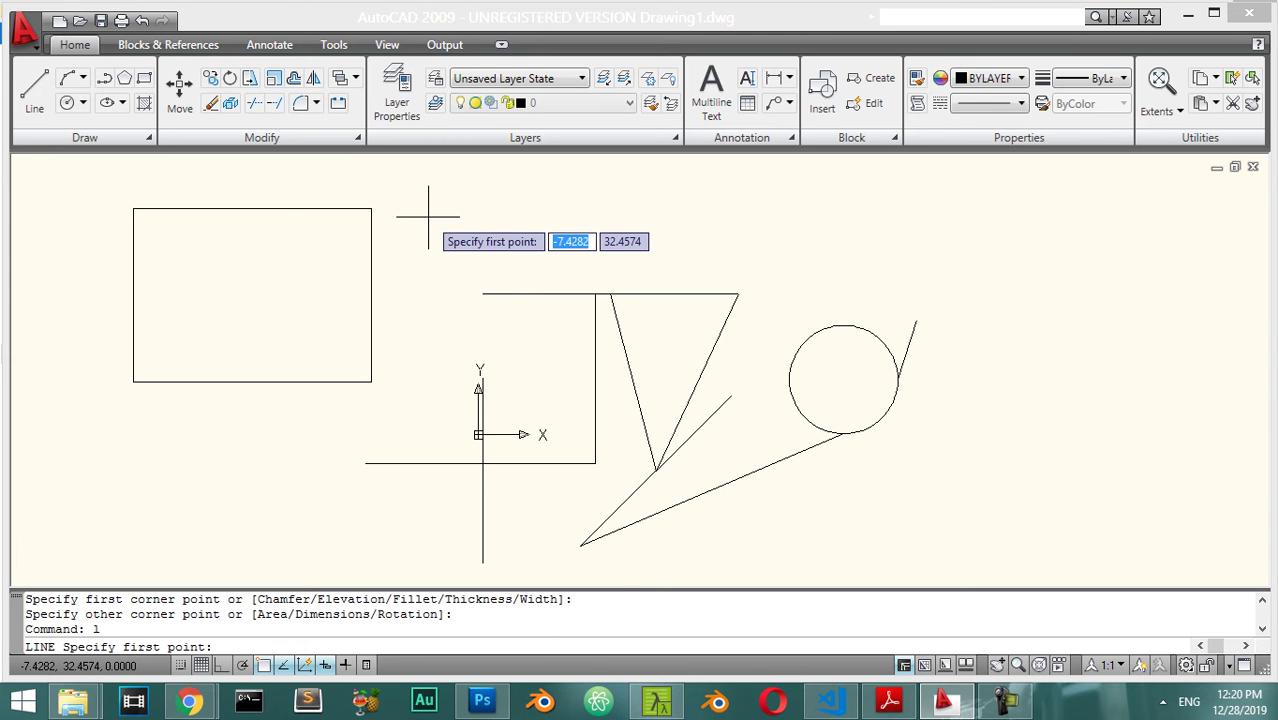
{"action": "right_click", "coordinate": [428, 225], "text": "shift"}
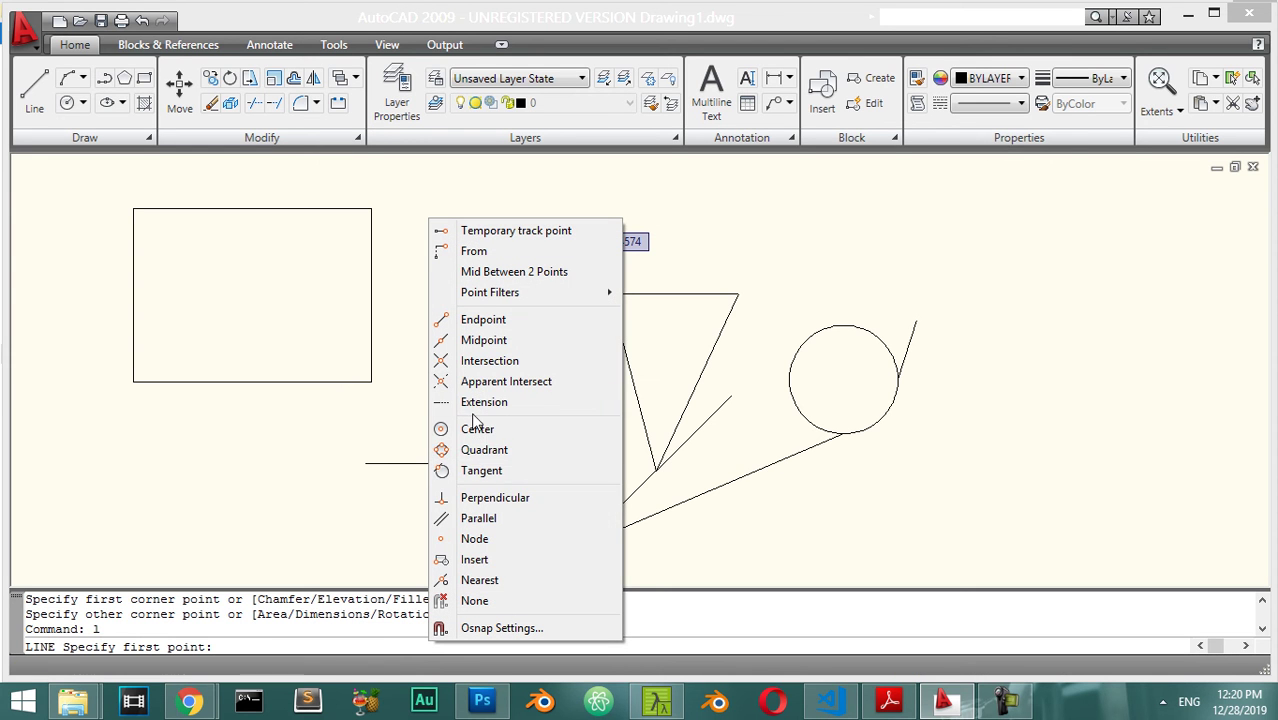
{"action": "left_click", "coordinate": [476, 539]}
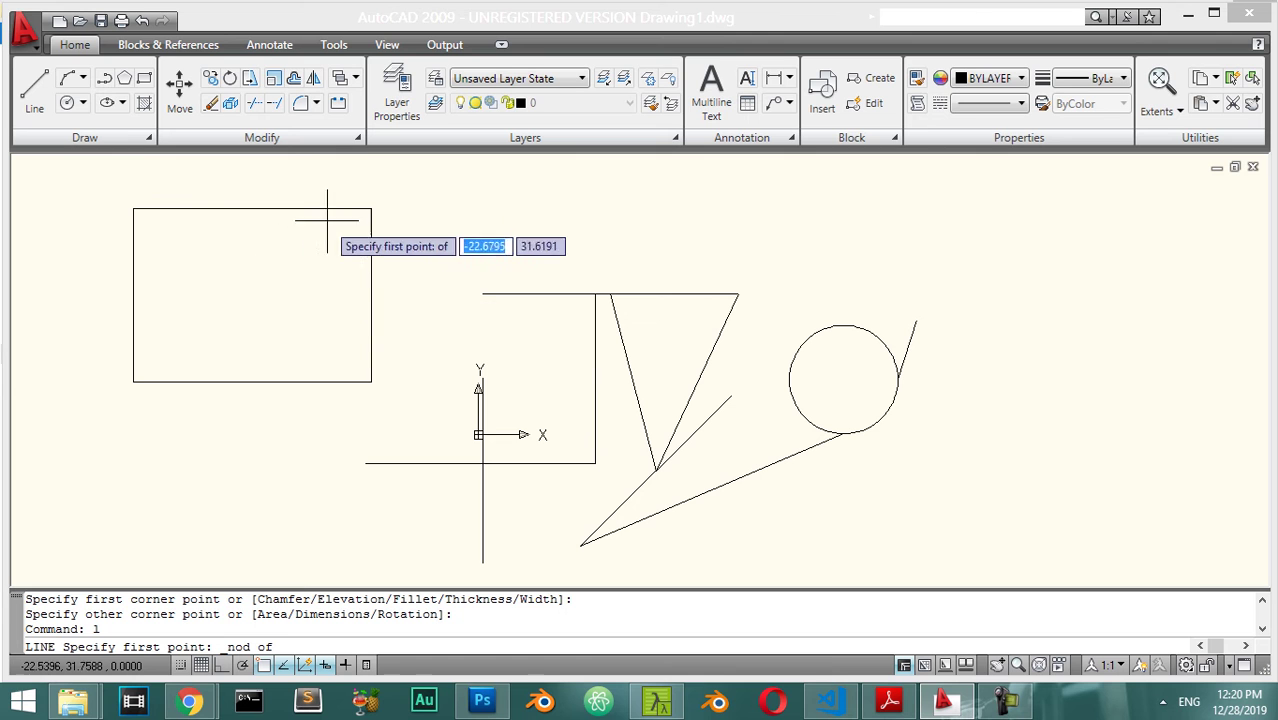
{"action": "right_click", "coordinate": [366, 264], "text": "shift"}
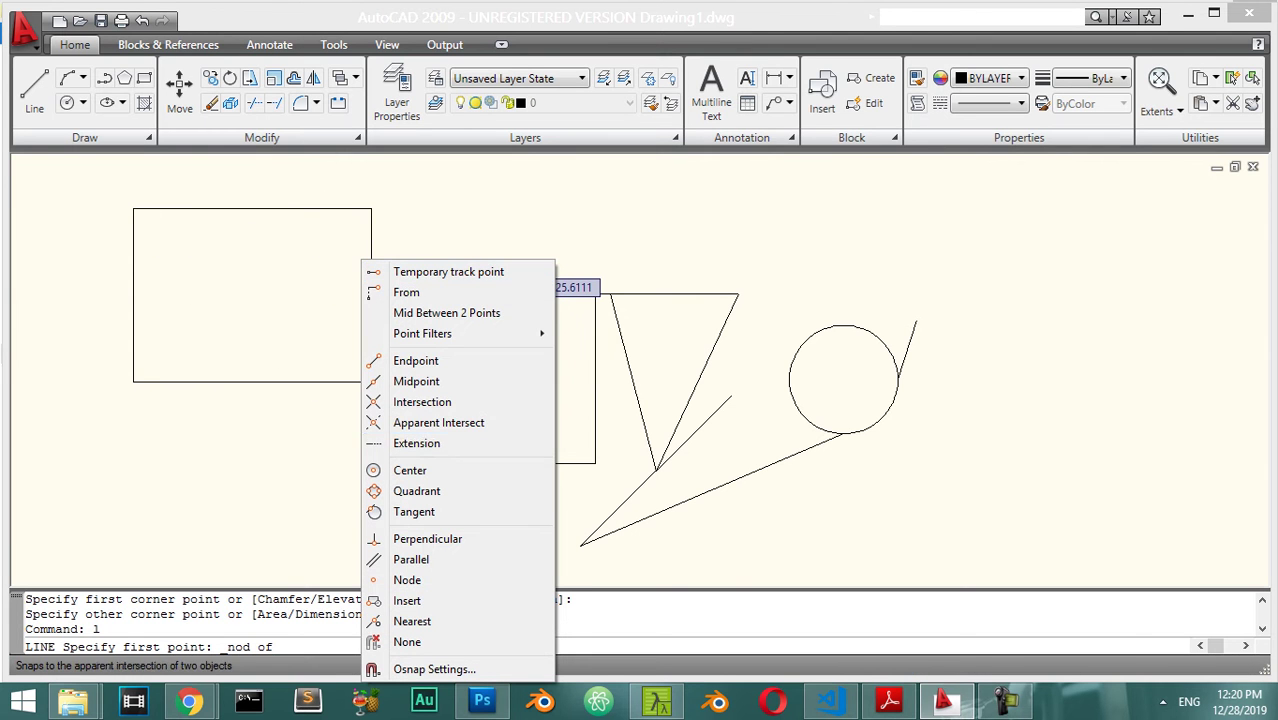
{"action": "left_click", "coordinate": [440, 422]}
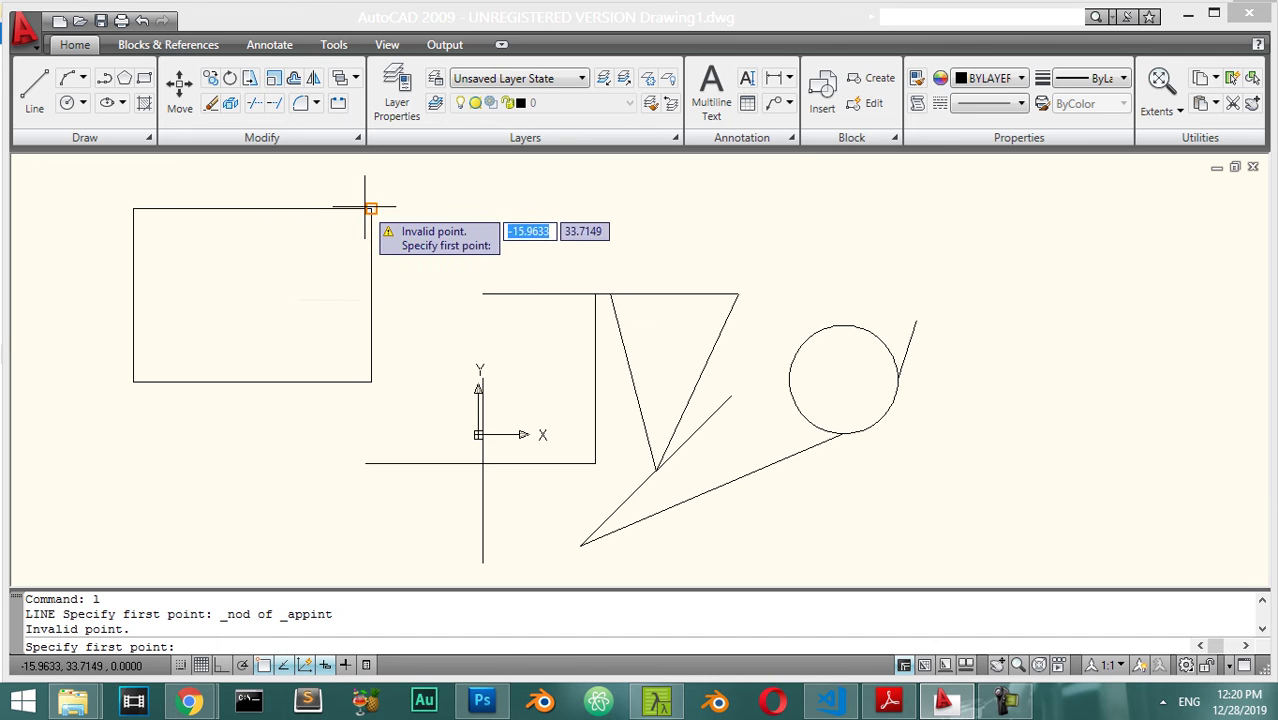
{"action": "right_click", "coordinate": [318, 264], "text": "shift"}
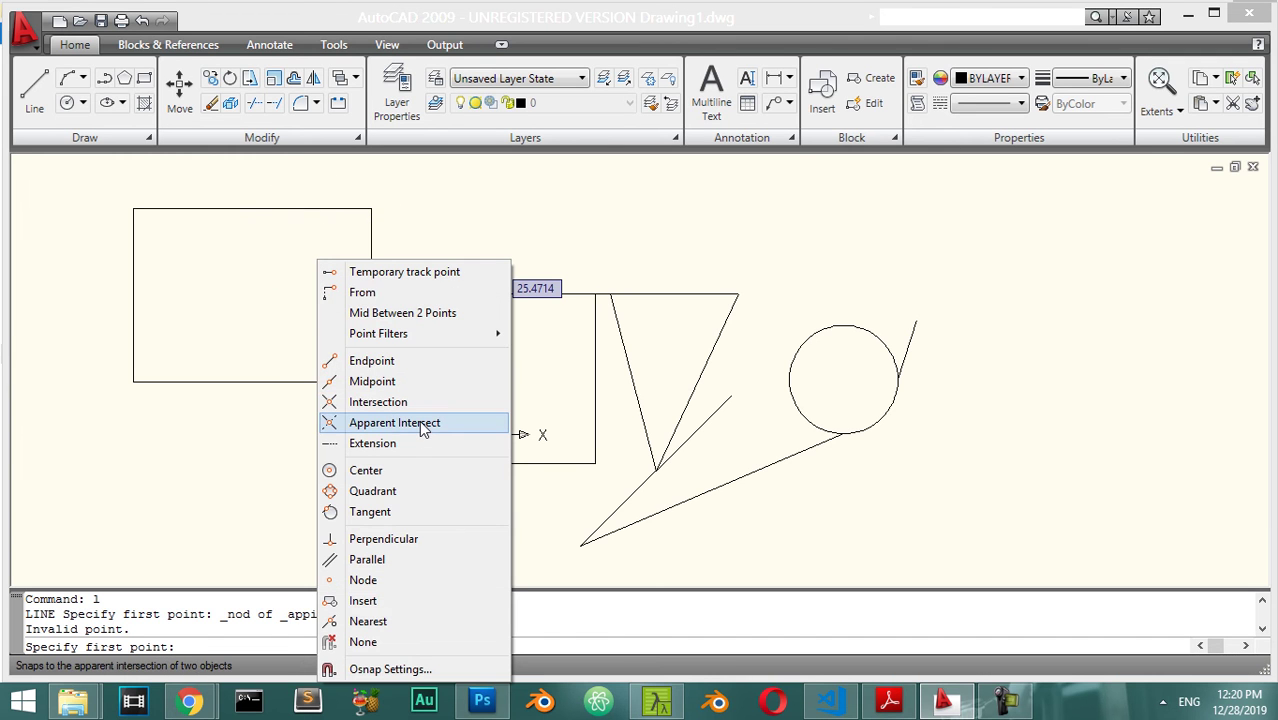
{"action": "left_click", "coordinate": [402, 401]}
{"action": "right_click", "coordinate": [250, 291], "text": "shift"}
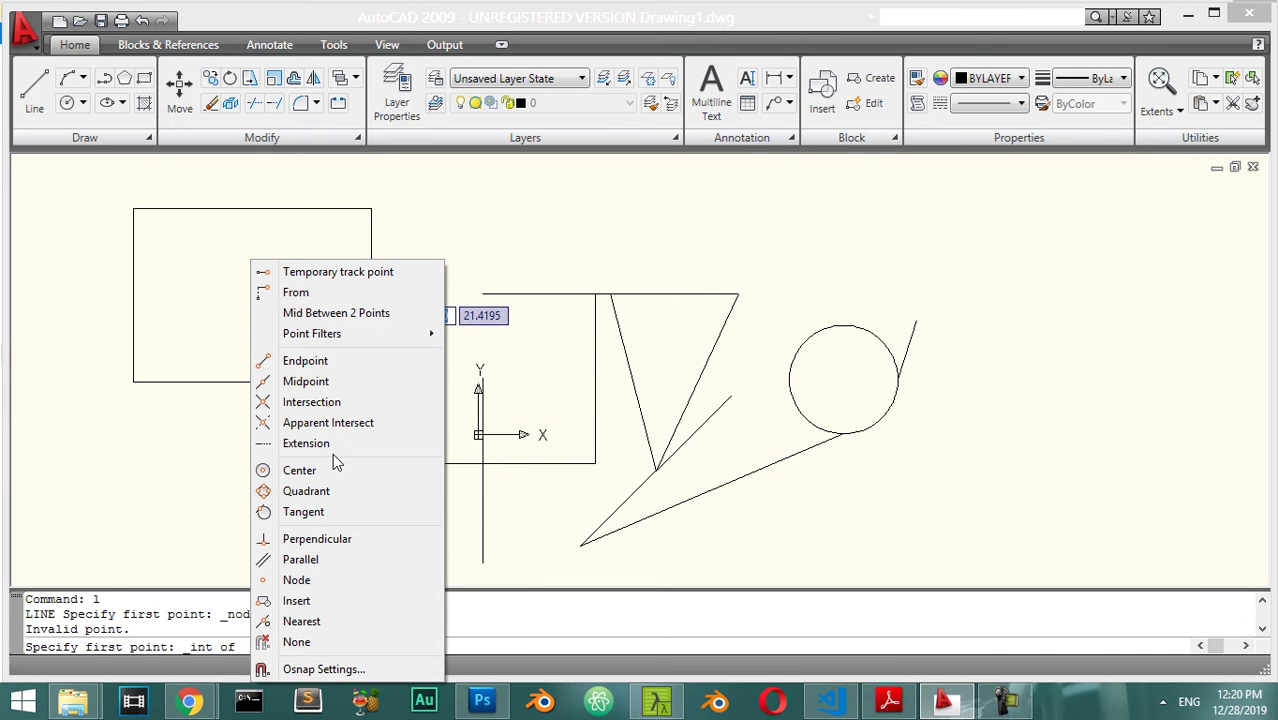
{"action": "key", "text": "Escape"}
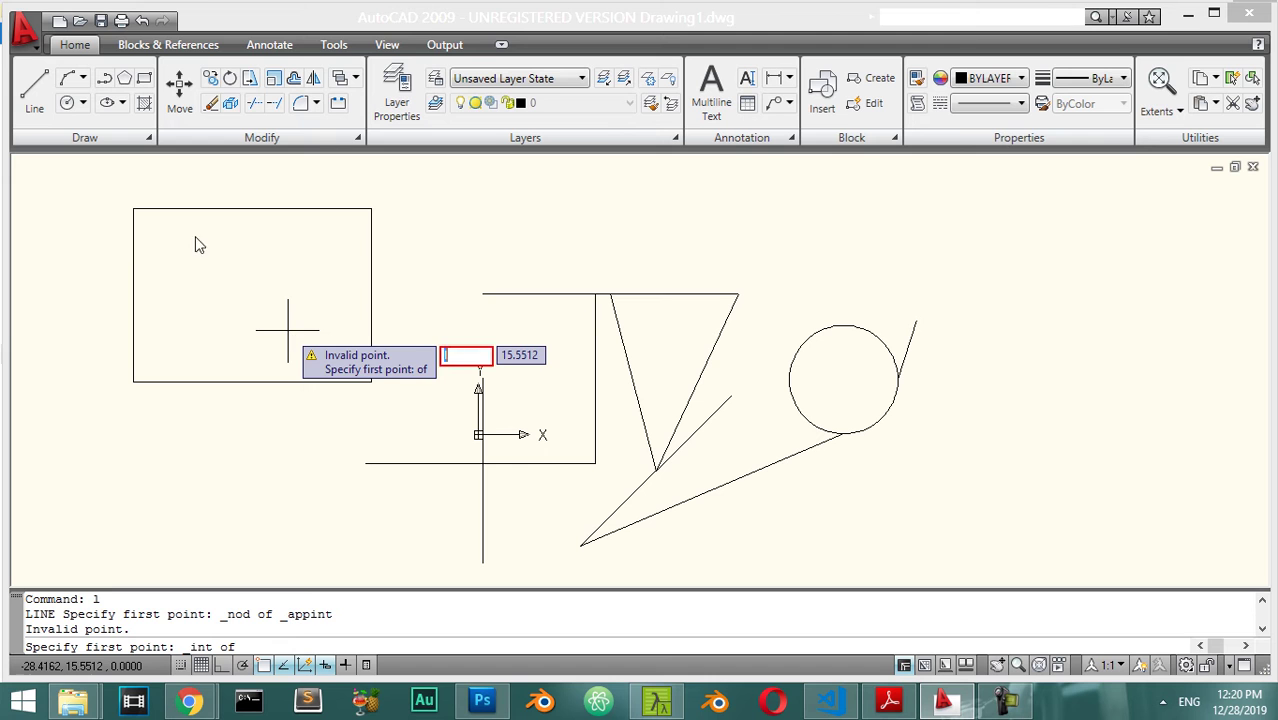
{"action": "key", "text": "Escape"}
{"action": "key", "text": "Escape"}
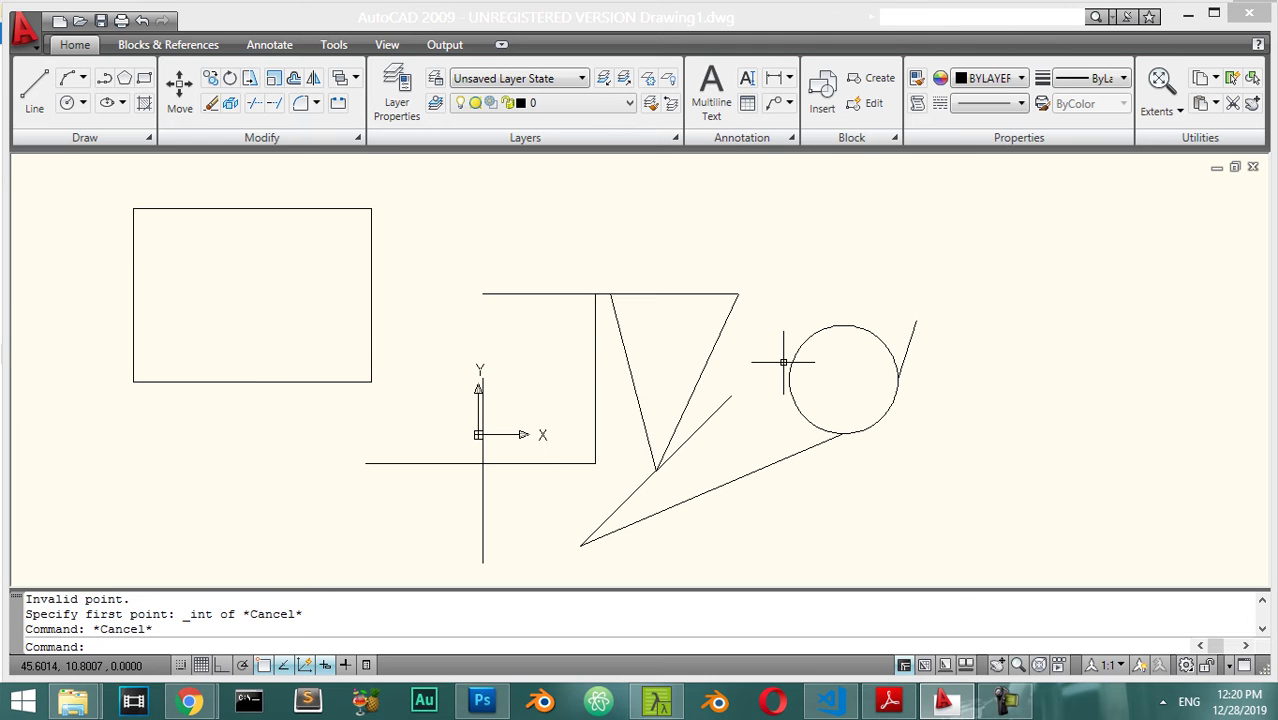
Step: Erase all the existing lines together with the circle and the rectangle using one crossing selection
{"action": "scroll", "coordinate": [783, 362], "scroll_direction": "up", "scroll_amount": 2}
{"action": "scroll", "coordinate": [783, 362], "scroll_direction": "down", "scroll_amount": 1}
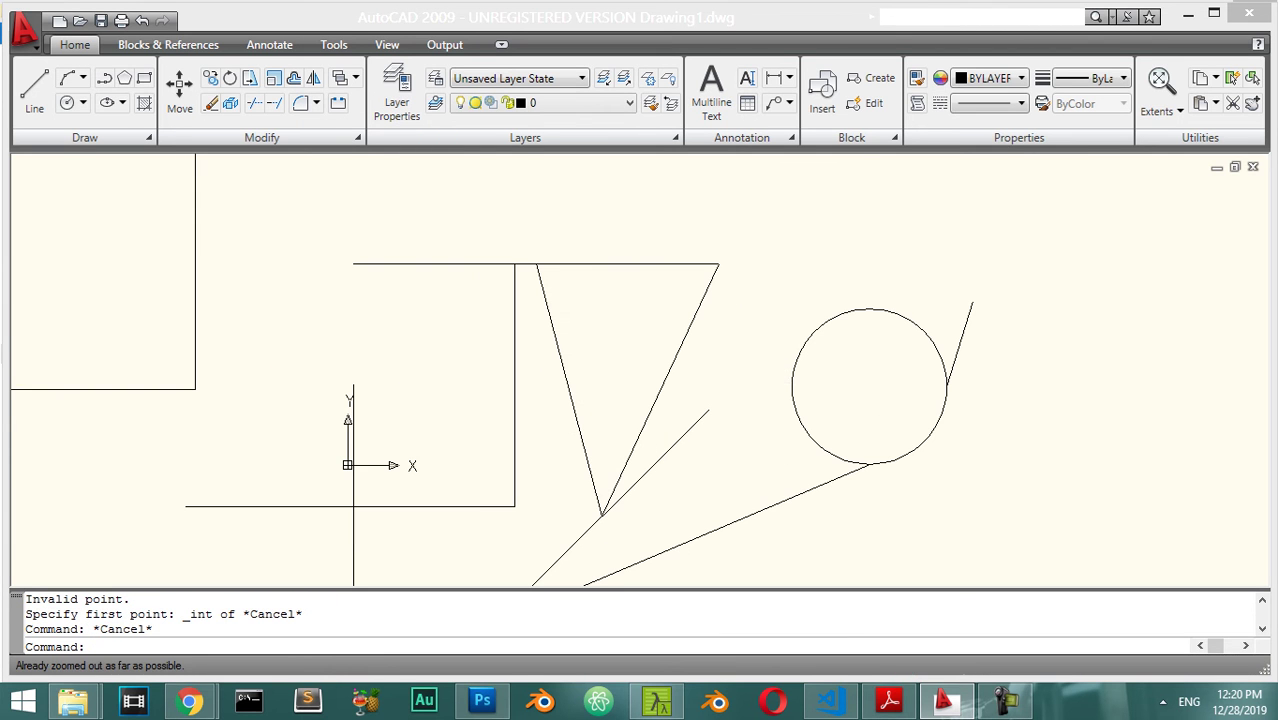
{"action": "left_click", "coordinate": [771, 376]}
{"action": "key", "text": "Escape"}
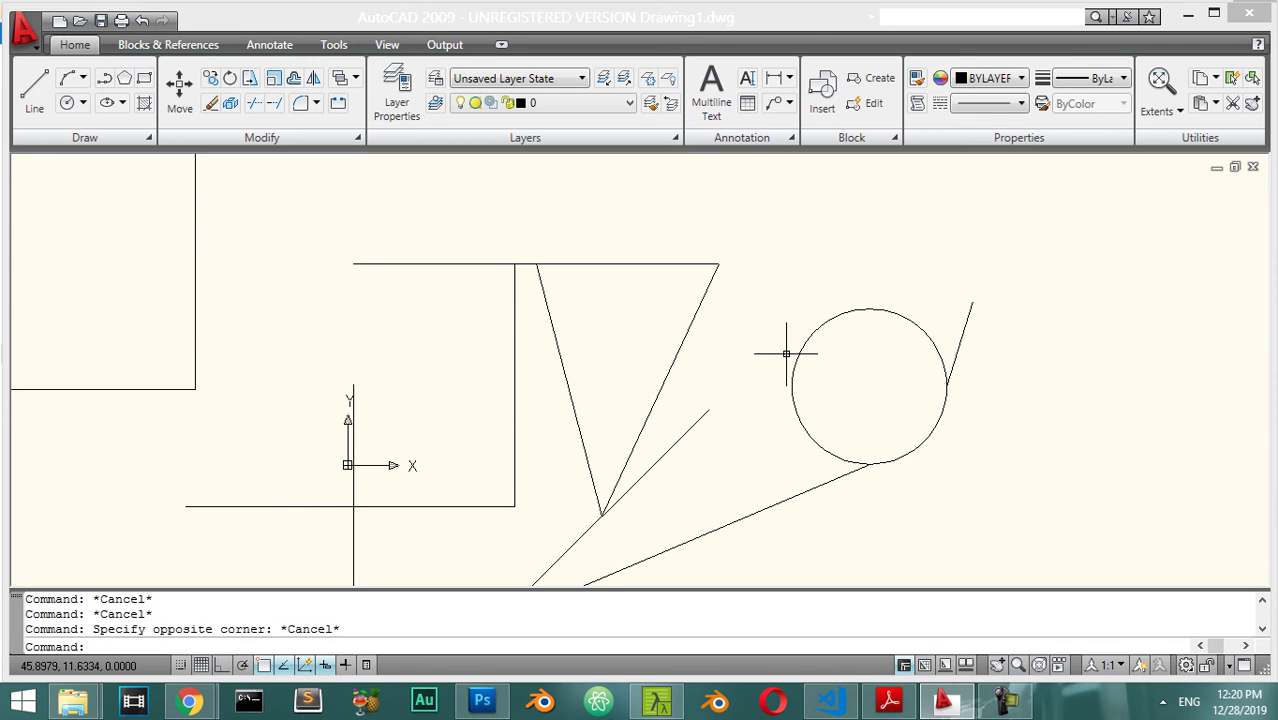
{"action": "key", "text": "Escape"}
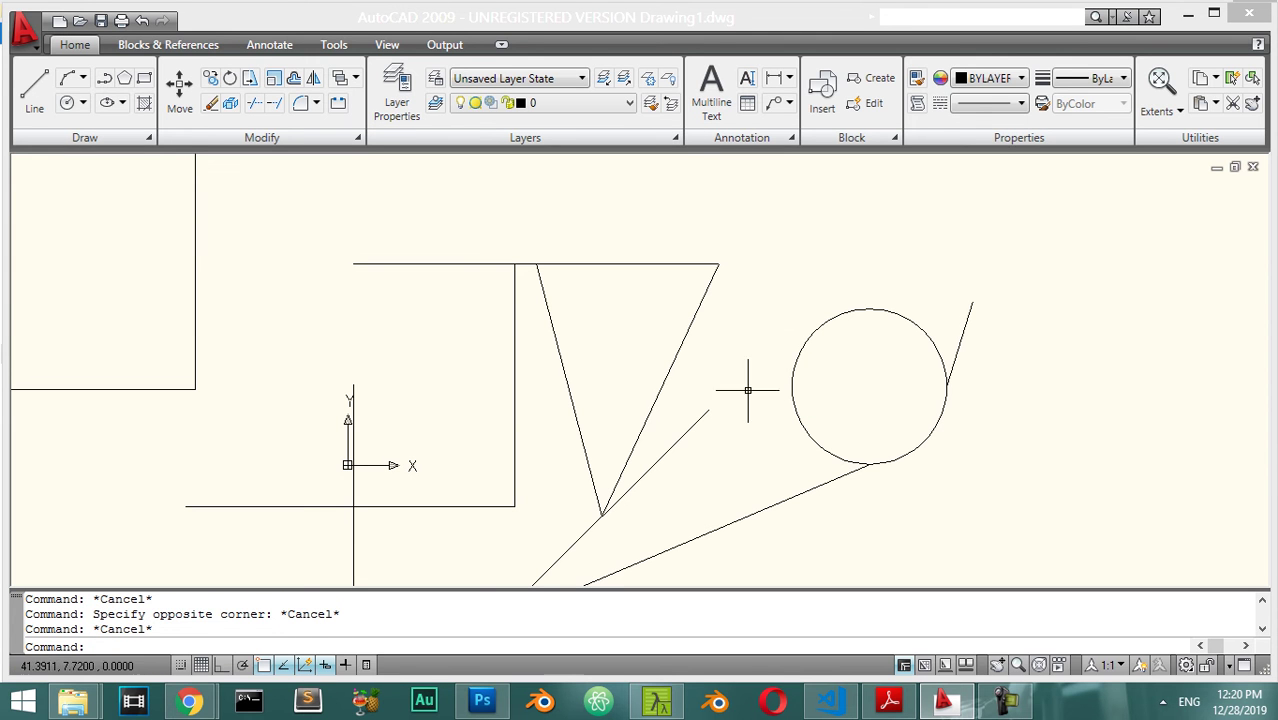
{"action": "key", "text": "Escape"}
{"action": "left_click", "coordinate": [1136, 251]}
{"action": "left_click", "coordinate": [218, 560]}
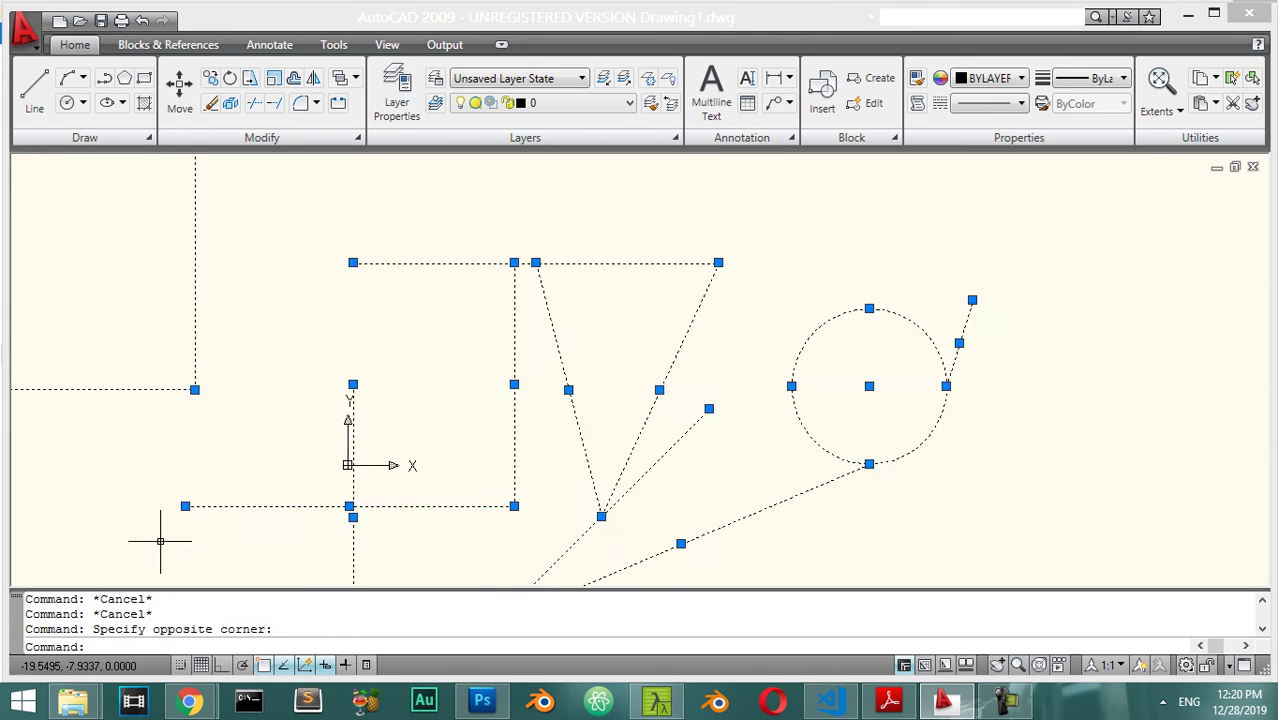
{"action": "type", "text": "e"}
{"action": "key", "text": "Return"}
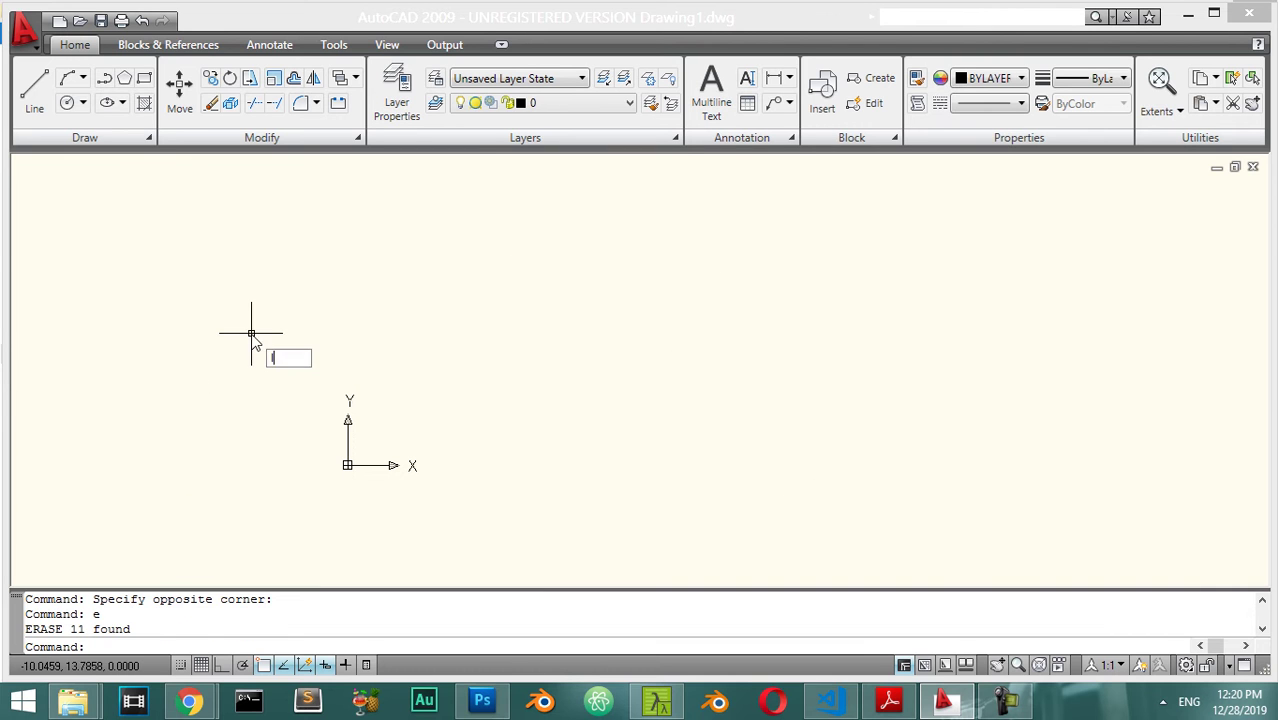
Step: Draw a freehand line sloping down to the right, passing above the origin
{"action": "type", "text": "l"}
{"action": "key", "text": "Return"}
{"action": "left_click", "coordinate": [204, 282]}
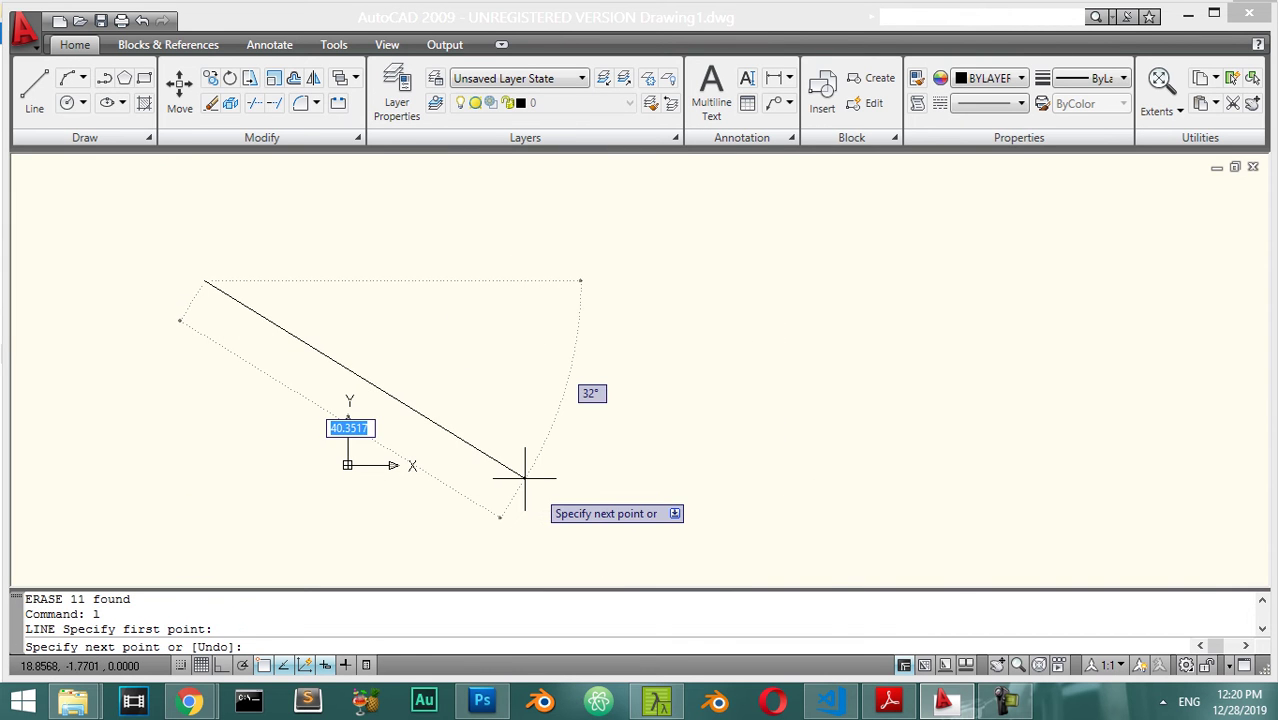
{"action": "left_click", "coordinate": [507, 418]}
{"action": "key", "text": "Return"}
Step: Draw a second, steeper freehand line to the right of the first one, sloping down to the left without touching it
{"action": "type", "text": "l"}
{"action": "key", "text": "Return"}
{"action": "left_click", "coordinate": [670, 308]}
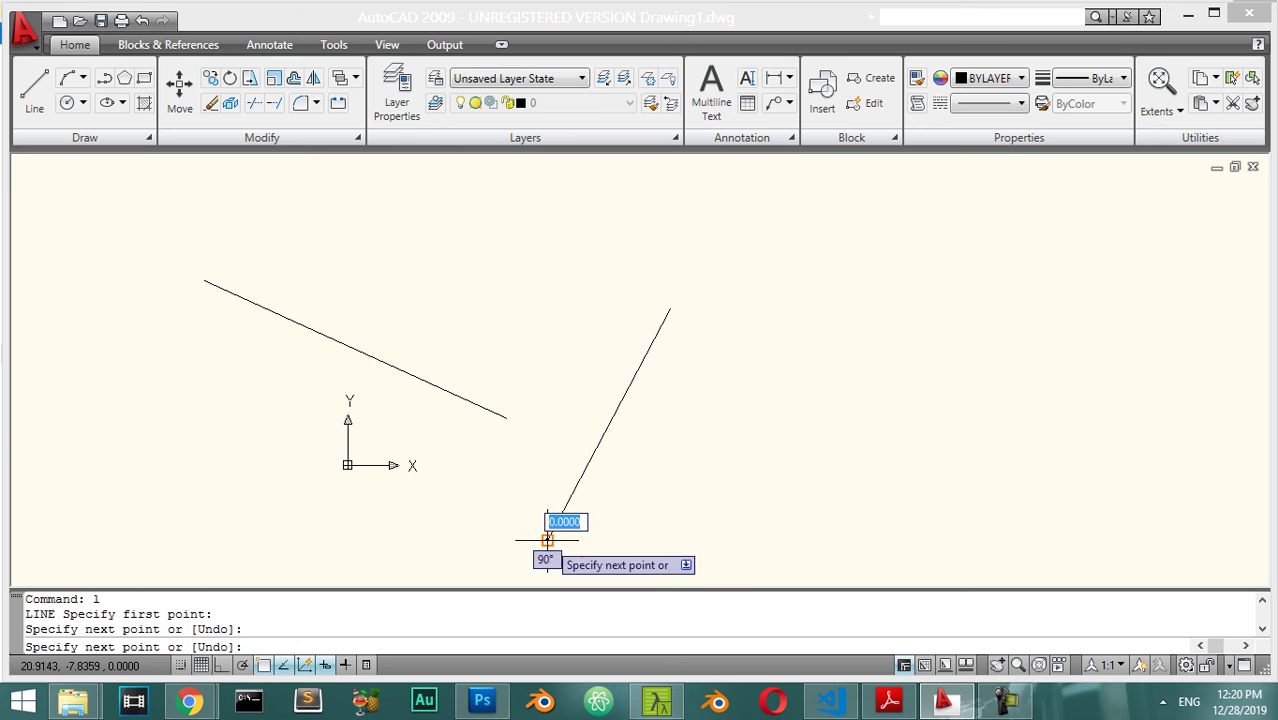
{"action": "left_click", "coordinate": [548, 540]}
{"action": "key", "text": "Return"}
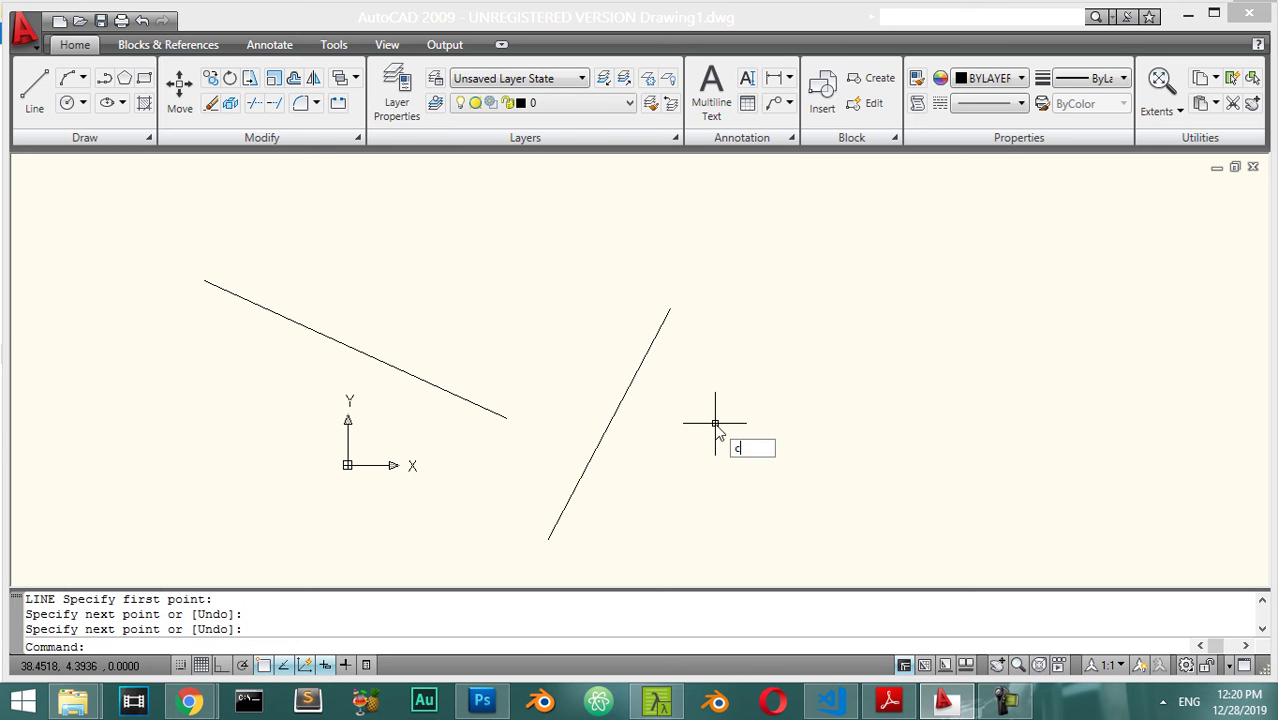
Step: Draw a circle of about 14.2 radius centred on the two lines' apparent intersection, using a one-time Apparent Intersect snap
{"action": "type", "text": "c"}
{"action": "key", "text": "Return"}
{"action": "right_click", "coordinate": [700, 395], "text": "shift"}
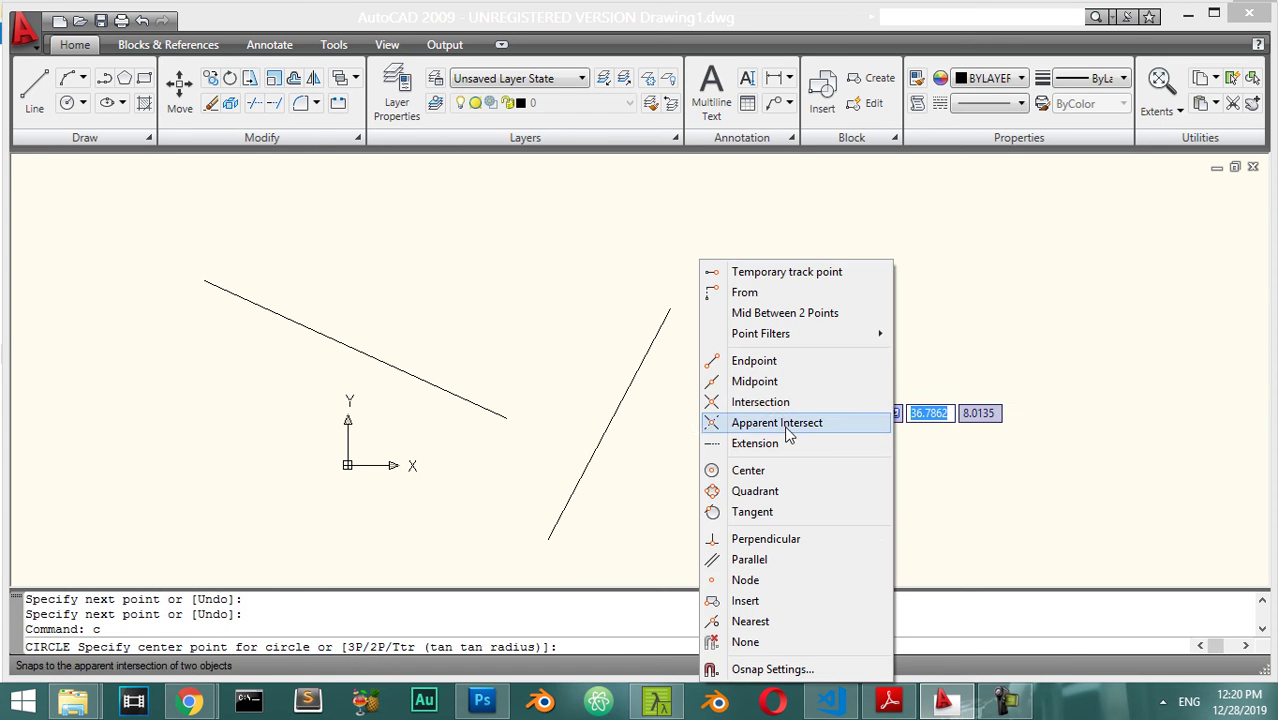
{"action": "left_click", "coordinate": [789, 425]}
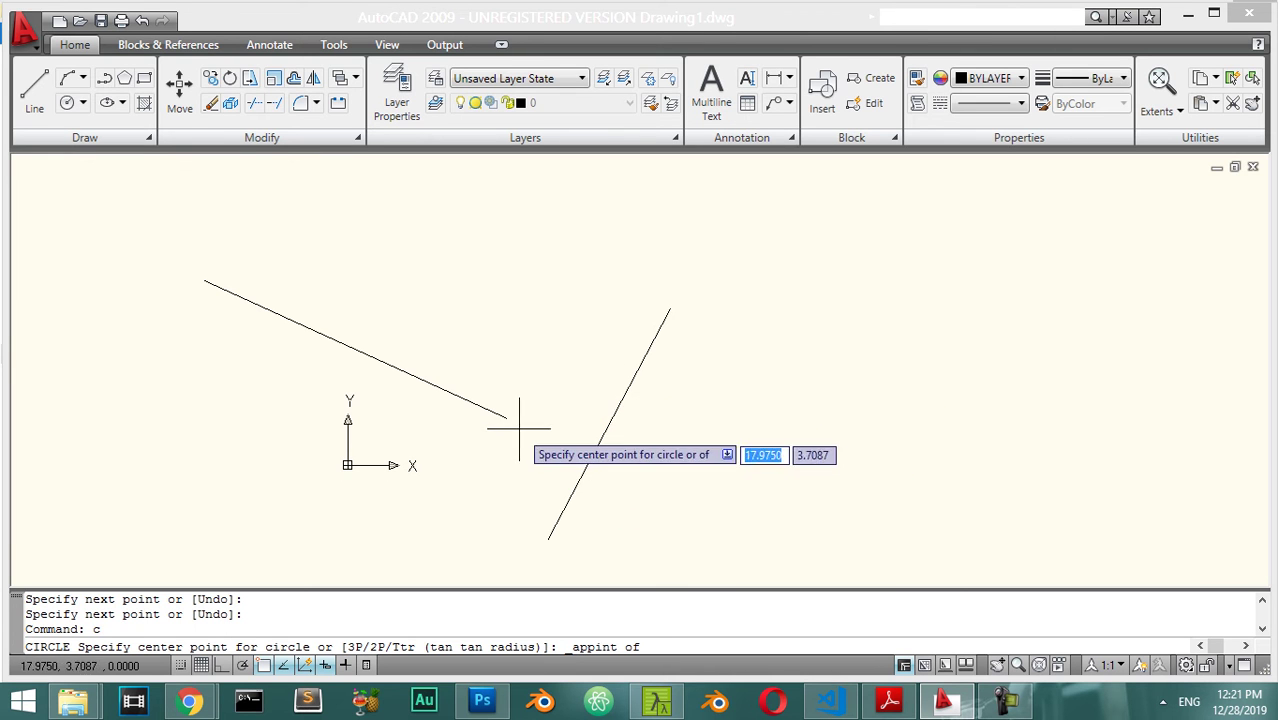
{"action": "left_click", "coordinate": [588, 463]}
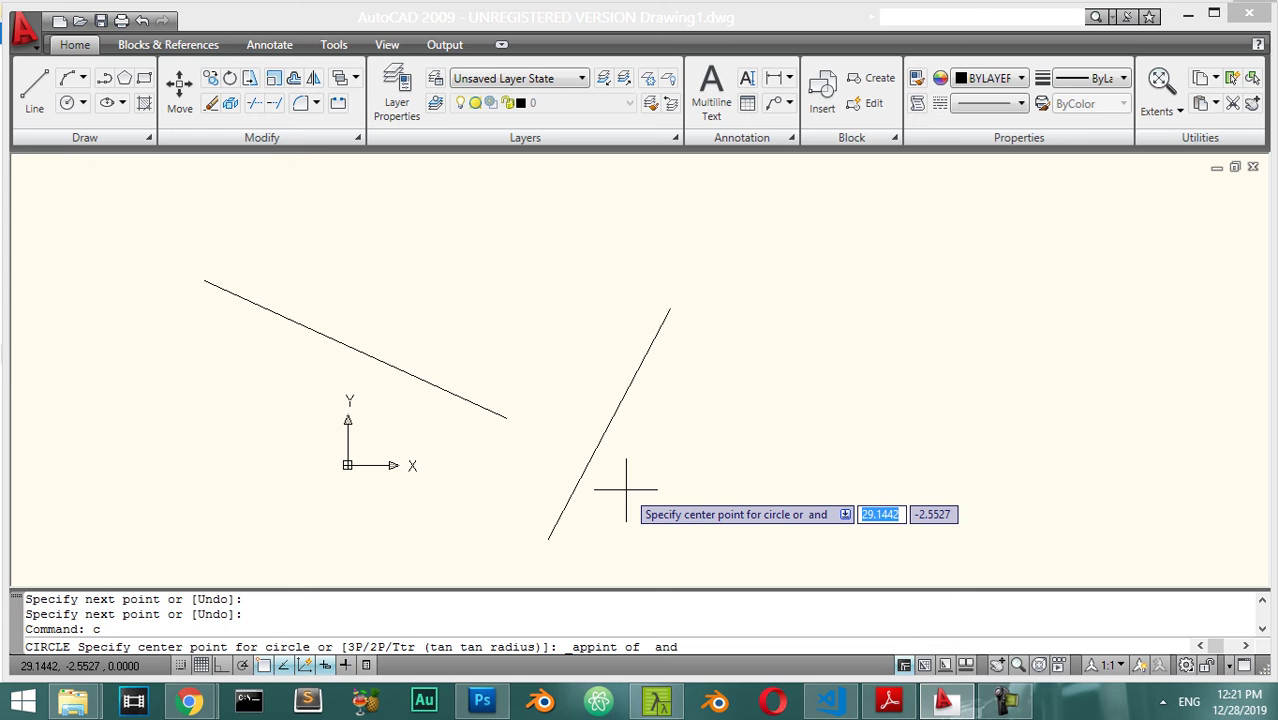
{"action": "left_click", "coordinate": [506, 418]}
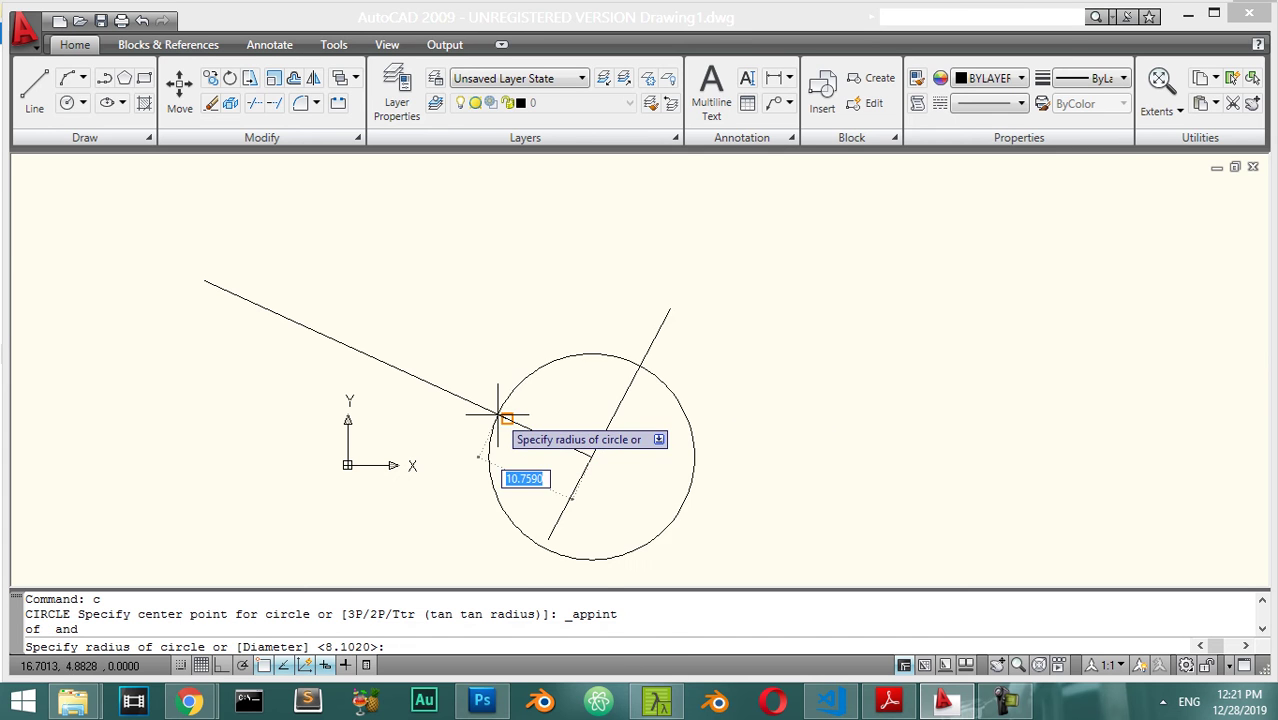
{"action": "left_click", "coordinate": [478, 369]}
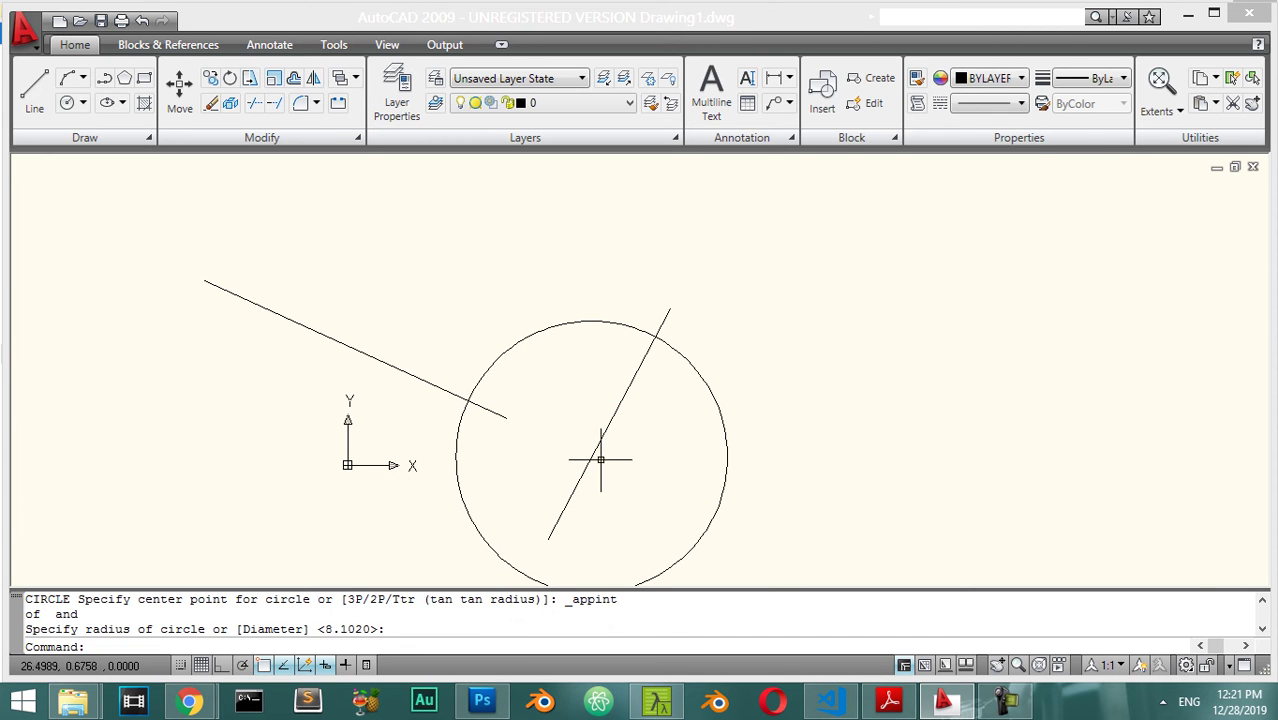
{"action": "key", "text": "Escape"}
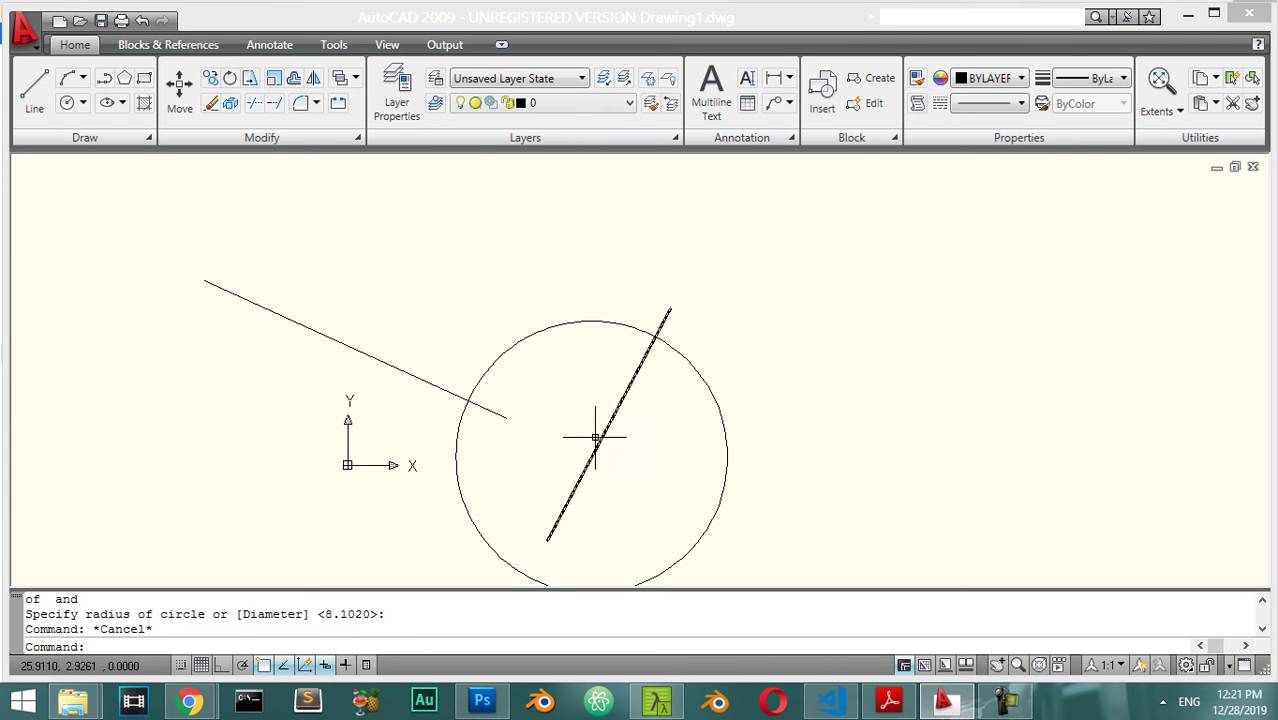
Step: Draw a smaller freehand-sized circle centred where the steep line's extension meets the large circle, using a one-time Apparent Intersect snap
{"action": "type", "text": "c"}
{"action": "key", "text": "Return"}
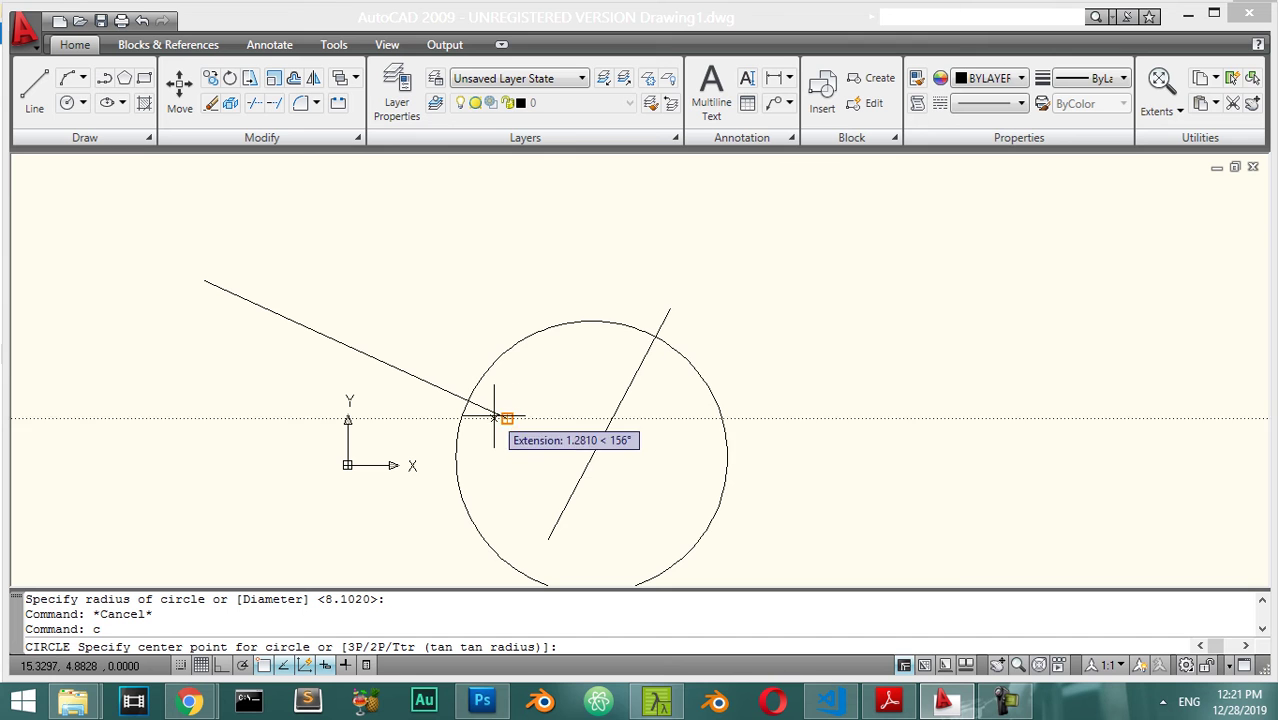
{"action": "right_click", "coordinate": [598, 402], "text": "shift"}
{"action": "left_click", "coordinate": [655, 426]}
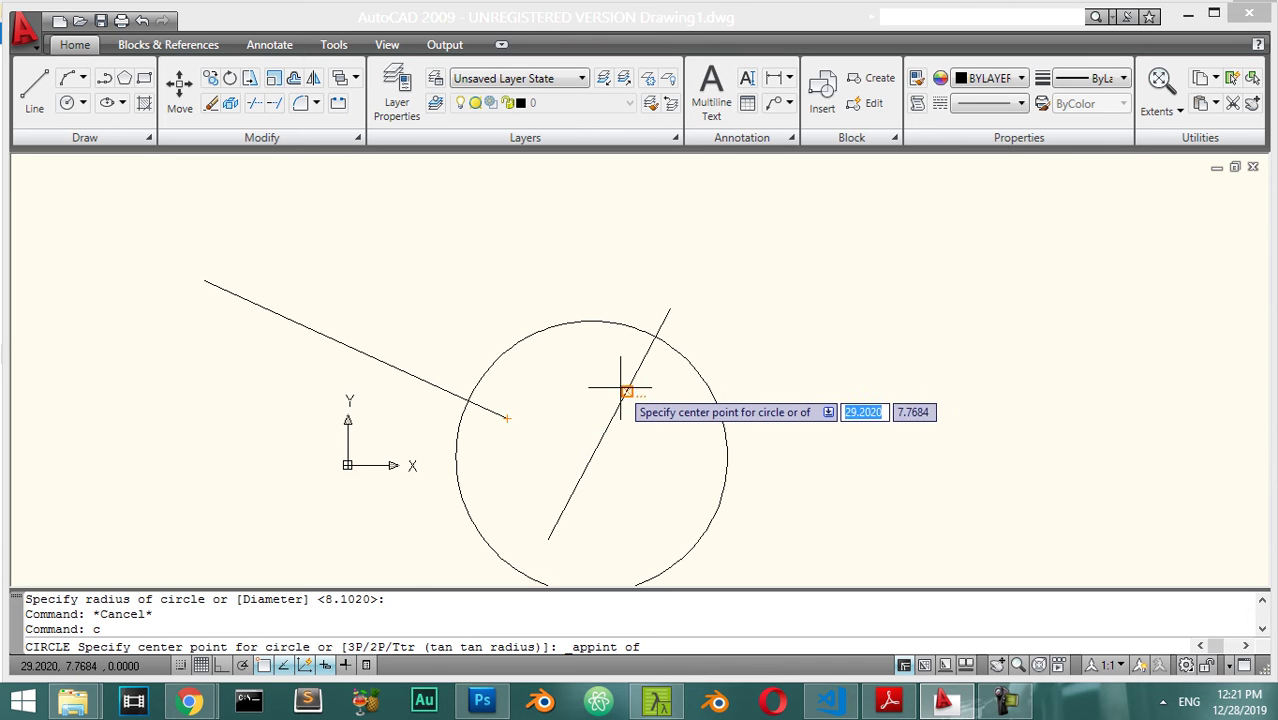
{"action": "left_click", "coordinate": [508, 553]}
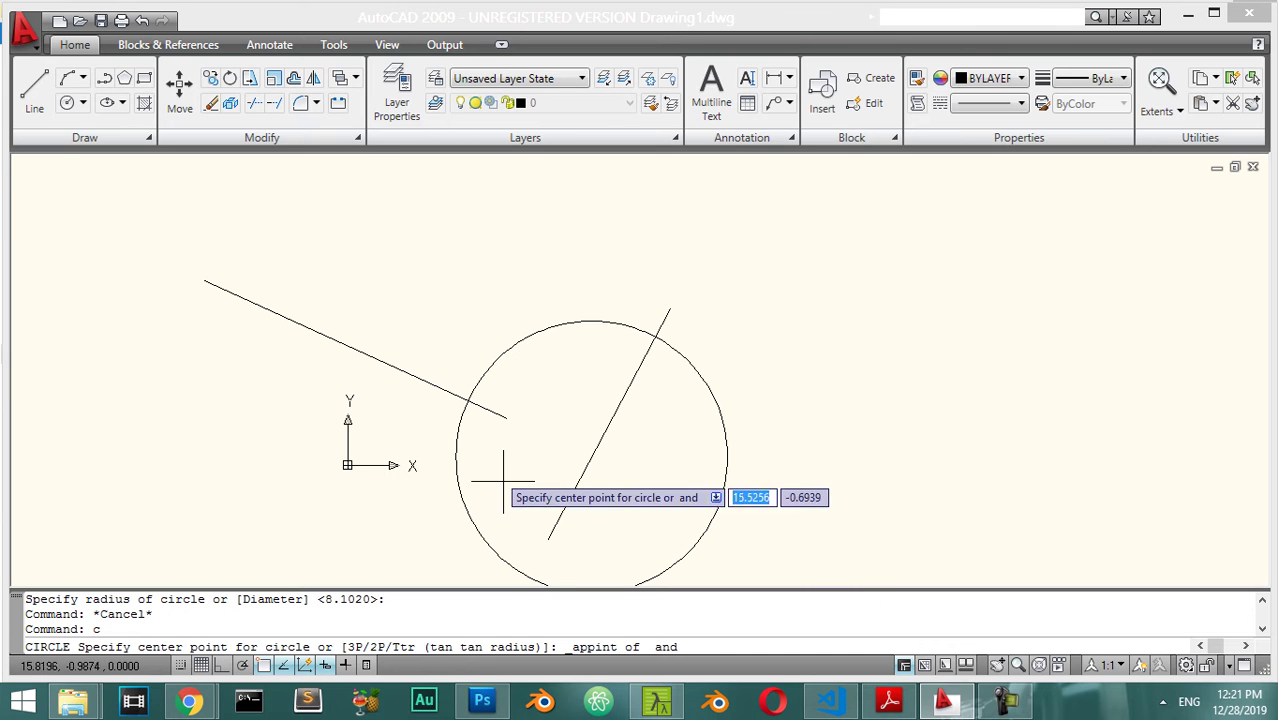
{"action": "left_click", "coordinate": [545, 521]}
{"action": "left_click", "coordinate": [546, 517]}
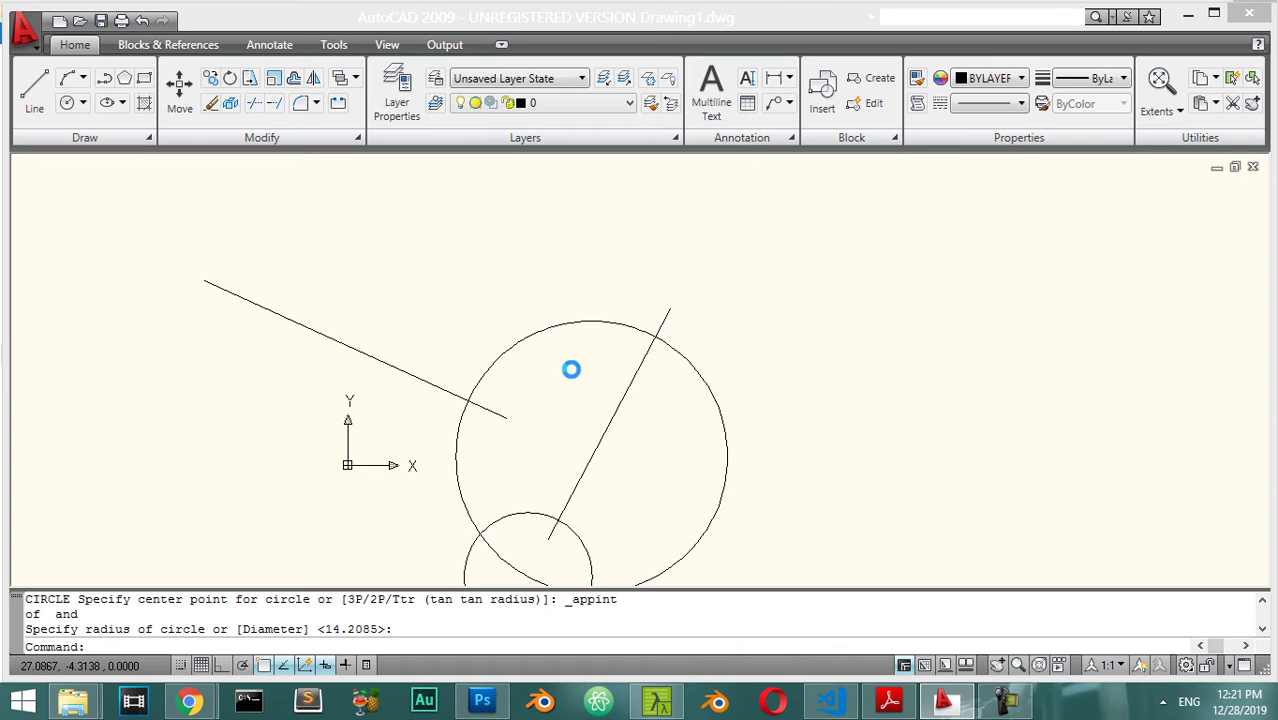
{"action": "mouse_move", "coordinate": [609, 475]}
{"action": "middle_mouse_down"}
{"action": "mouse_move", "coordinate": [633, 488]}
{"action": "mouse_move", "coordinate": [575, 347]}
{"action": "middle_mouse_up"}
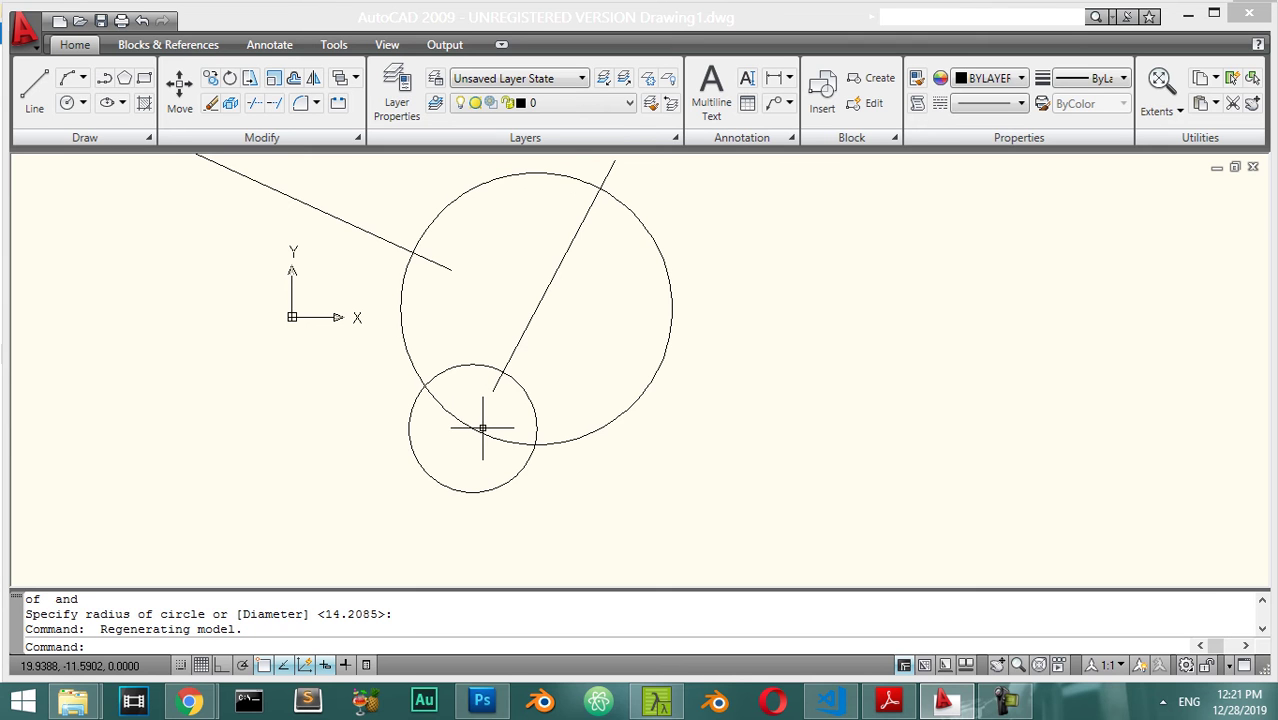
Step: Erase both lines and both circles with a crossing selection
{"action": "right_click", "coordinate": [516, 437], "text": "shift"}
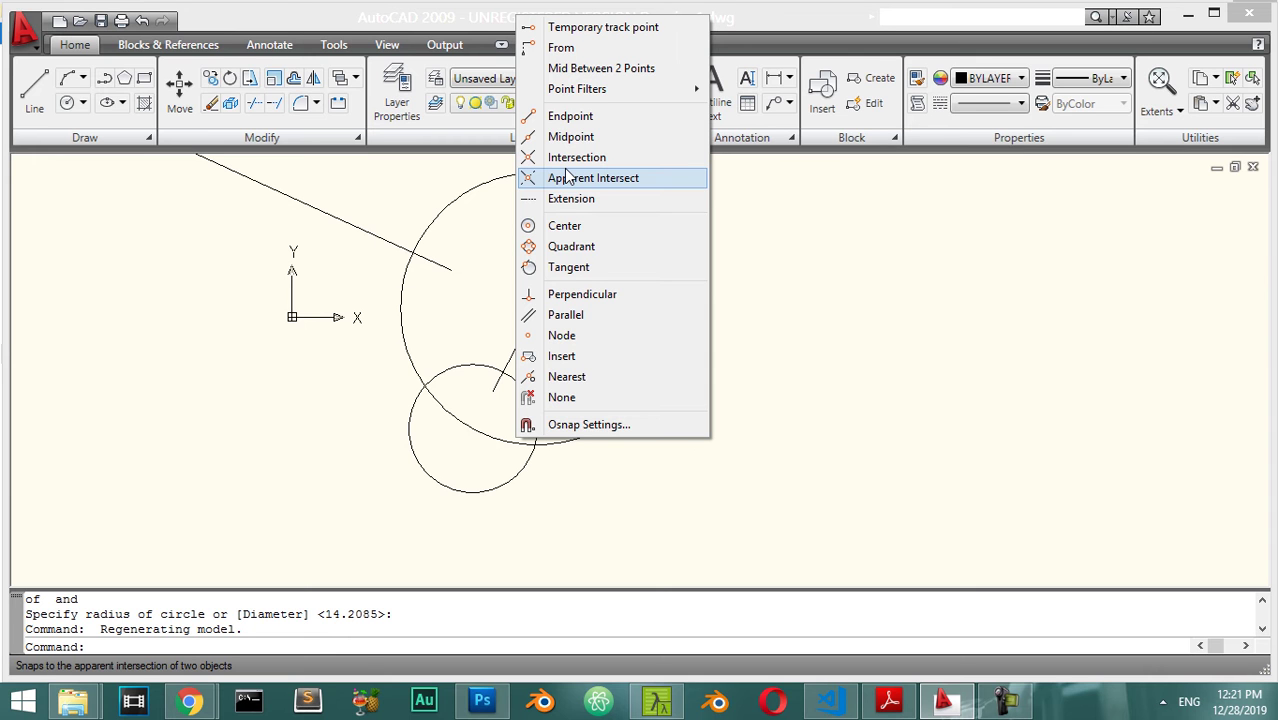
{"action": "key", "text": "Escape"}
{"action": "scroll", "coordinate": [590, 310], "scroll_direction": "down", "scroll_amount": 2}
{"action": "left_click", "coordinate": [748, 214]}
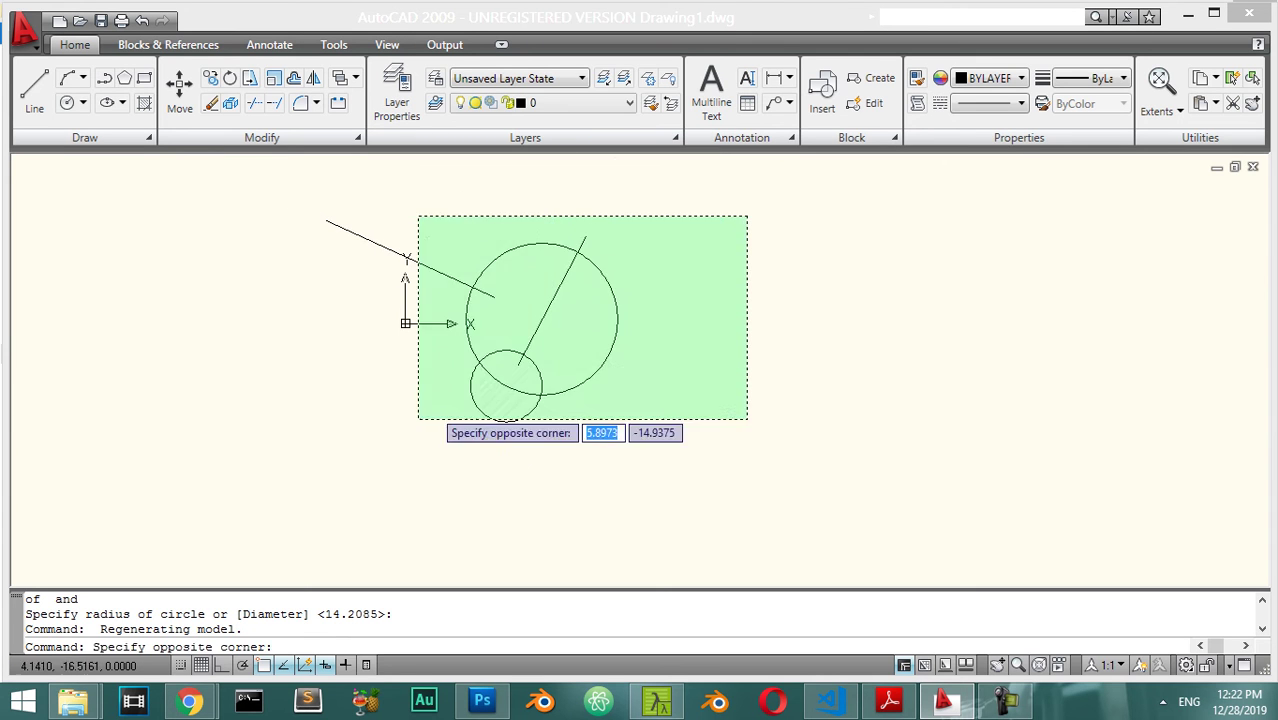
{"action": "left_click", "coordinate": [460, 408]}
{"action": "type", "text": "e"}
{"action": "key", "text": "Return"}
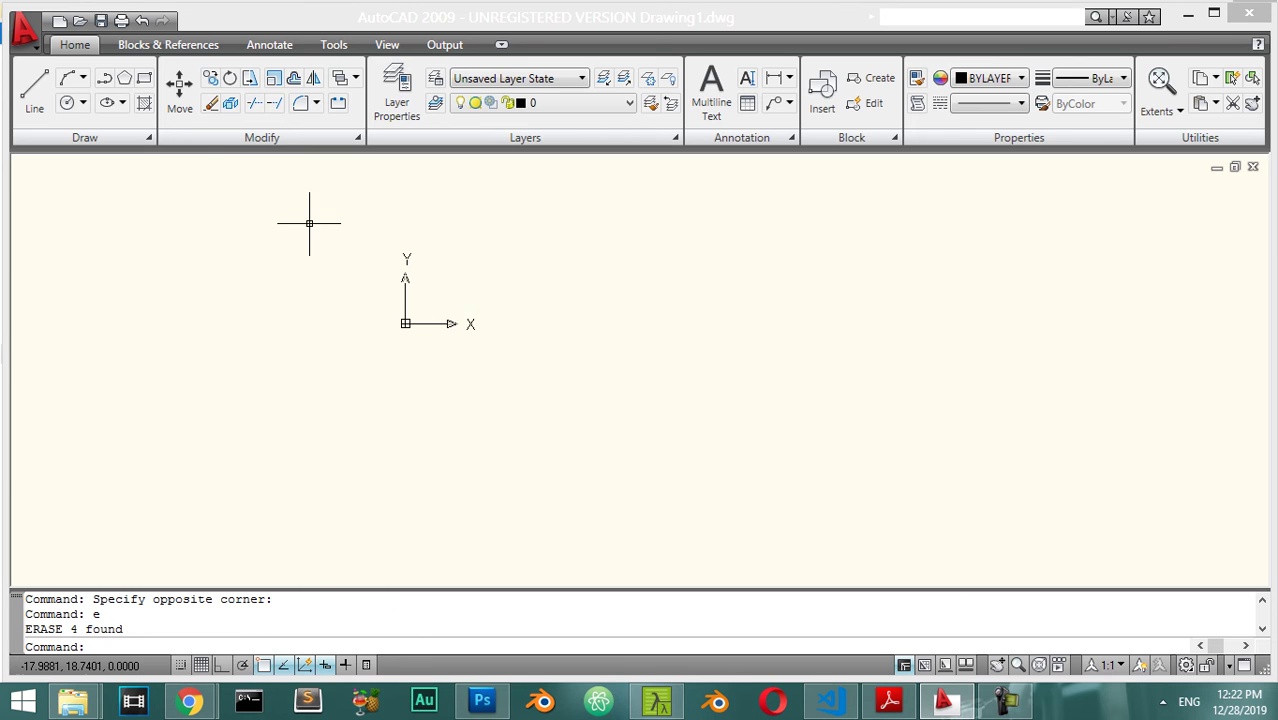
Step: Draw a single freehand line sloping gently down to the right, above the origin
{"action": "mouse_move", "coordinate": [153, 143]}
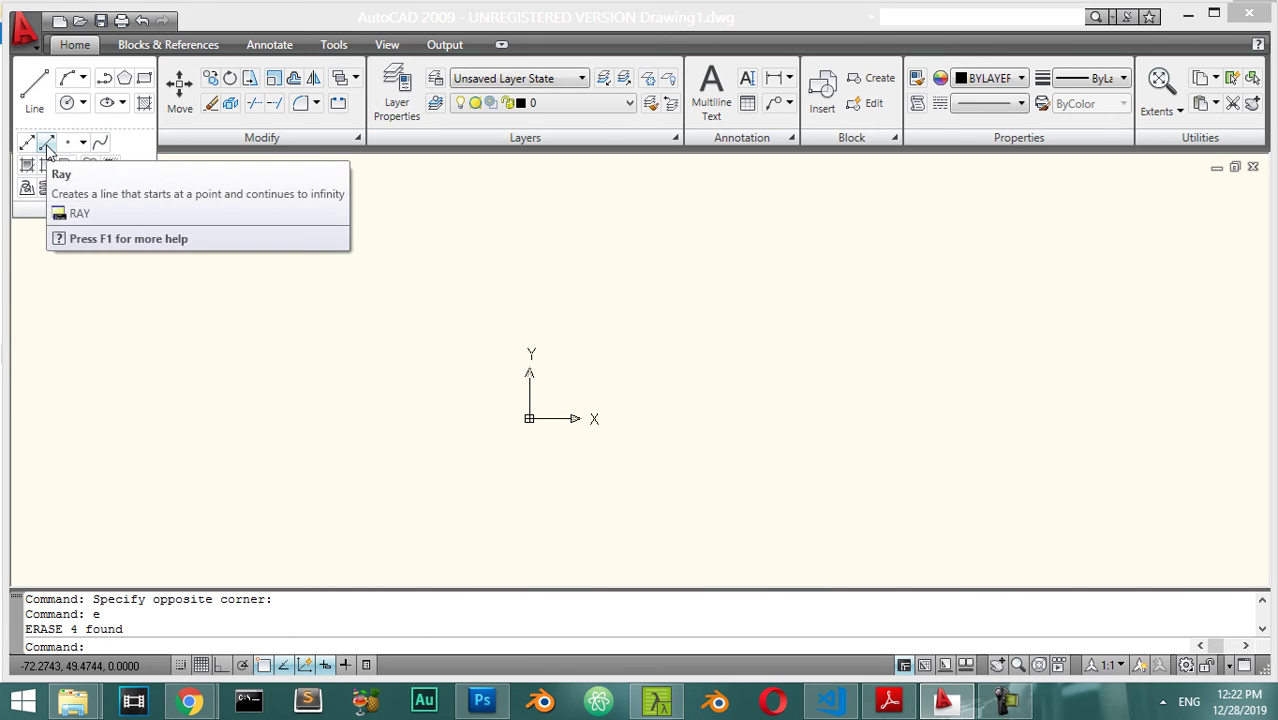
{"action": "left_click", "coordinate": [37, 82]}
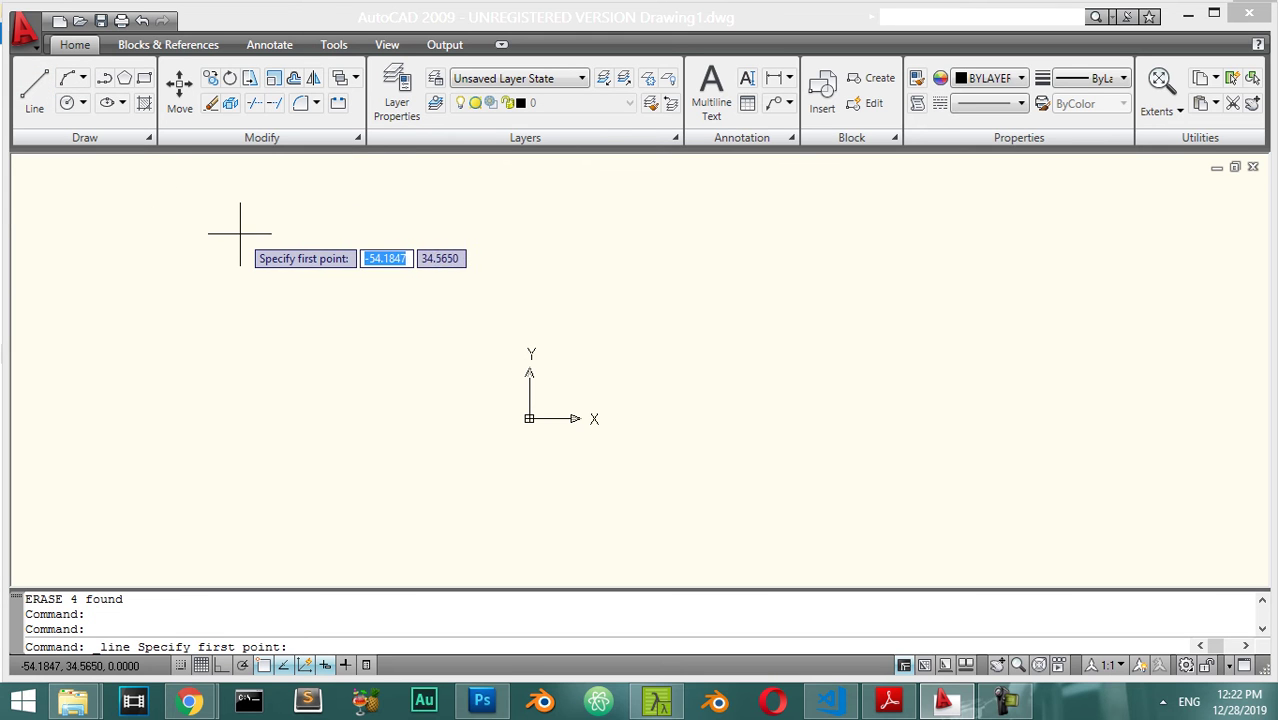
{"action": "left_click", "coordinate": [240, 227]}
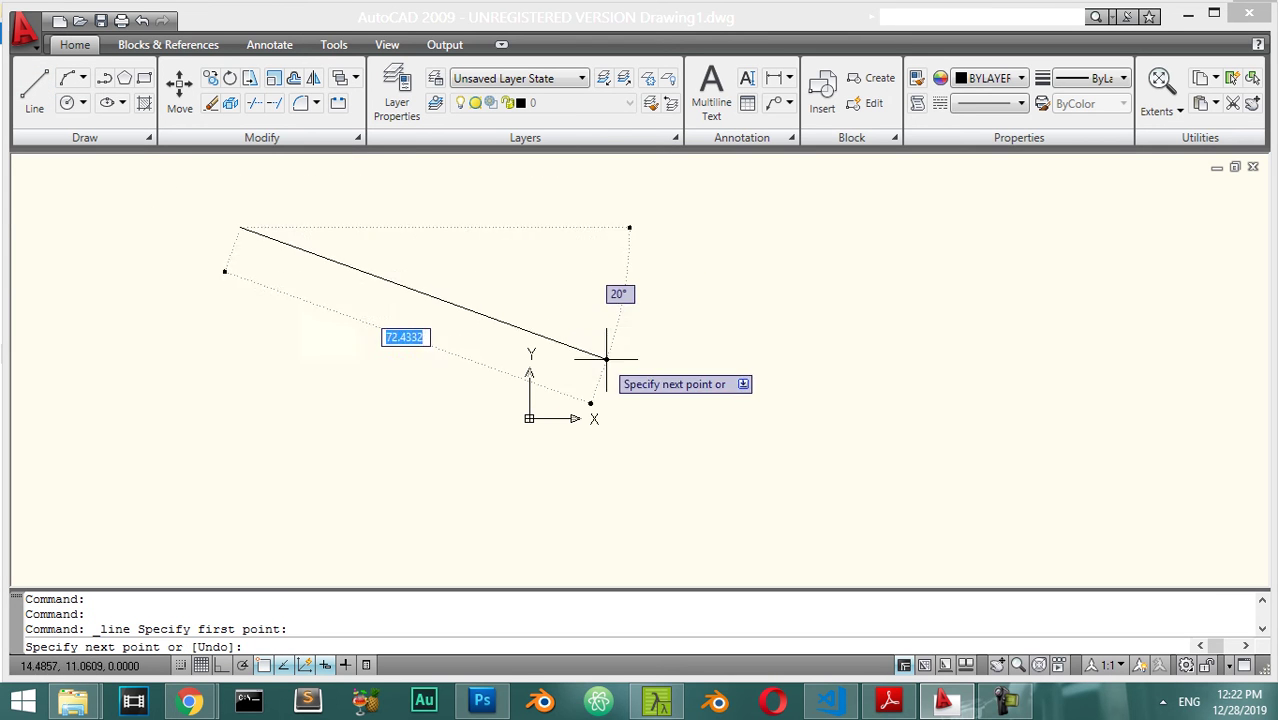
{"action": "left_click", "coordinate": [598, 329]}
{"action": "key", "text": "Return"}
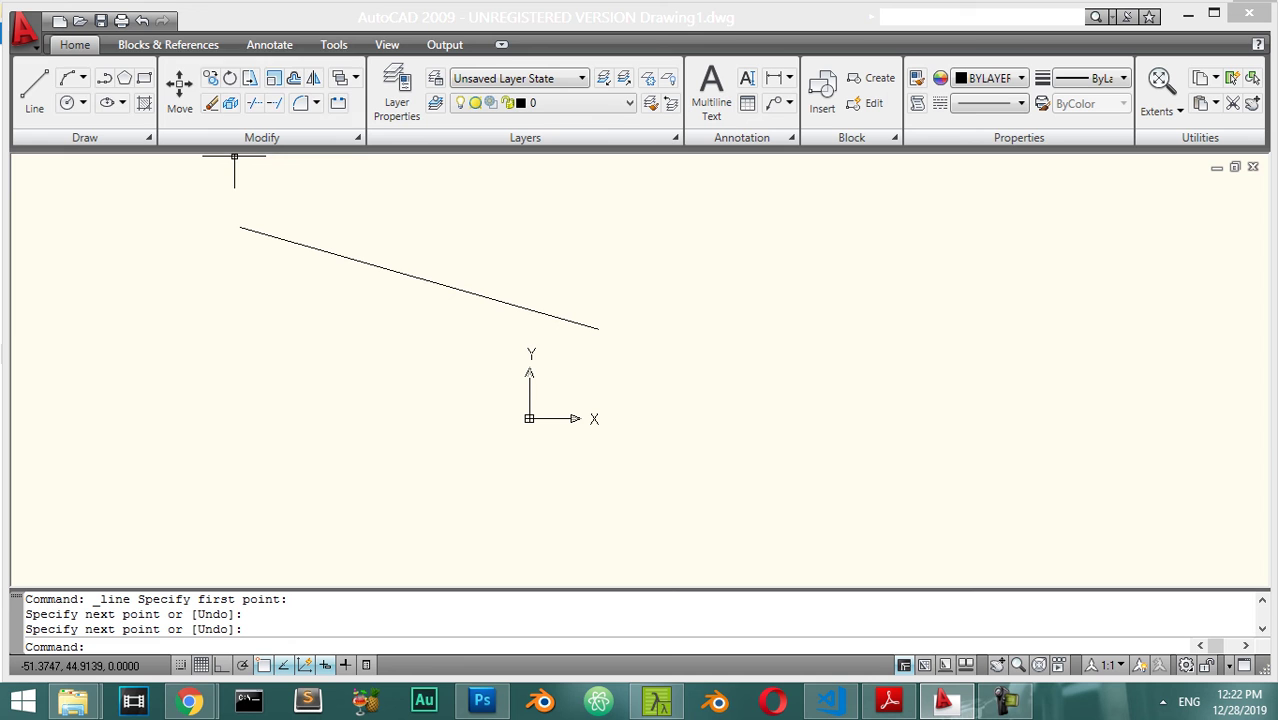
Step: Draw a circle with a radius of 12 centred on the sloping line's lower-right endpoint
{"action": "left_click", "coordinate": [82, 104]}
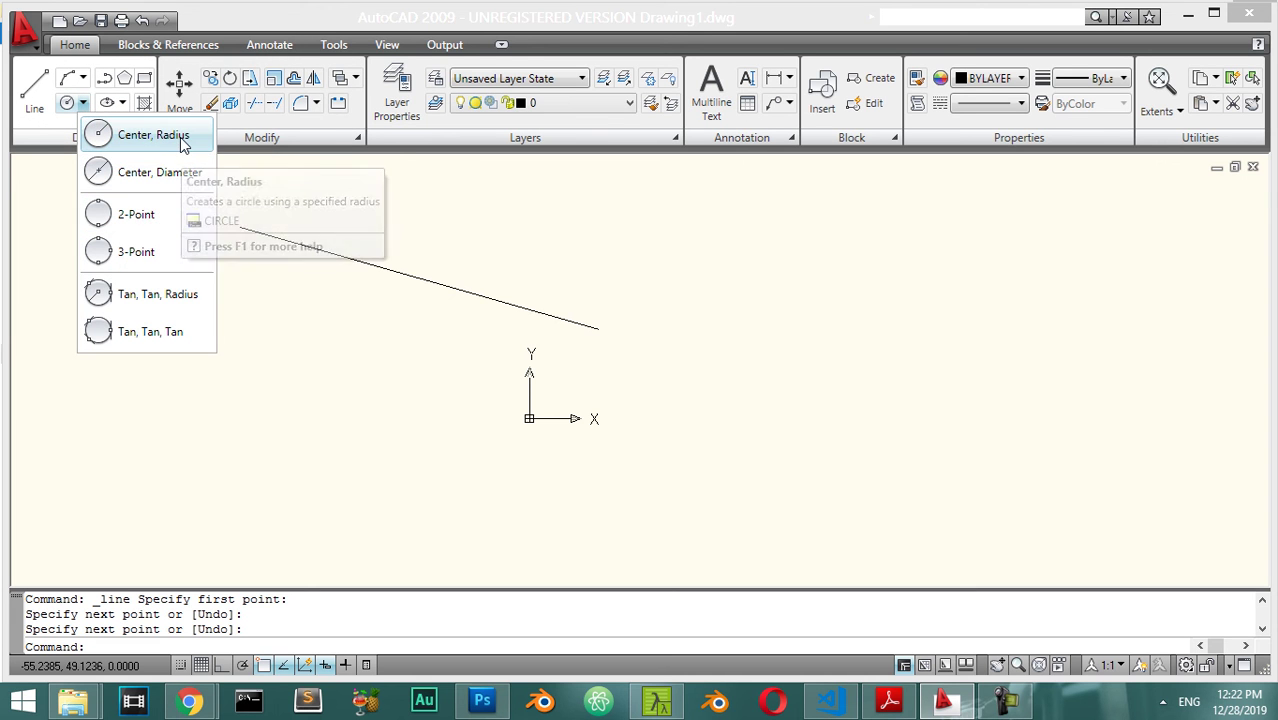
{"action": "left_click", "coordinate": [168, 137]}
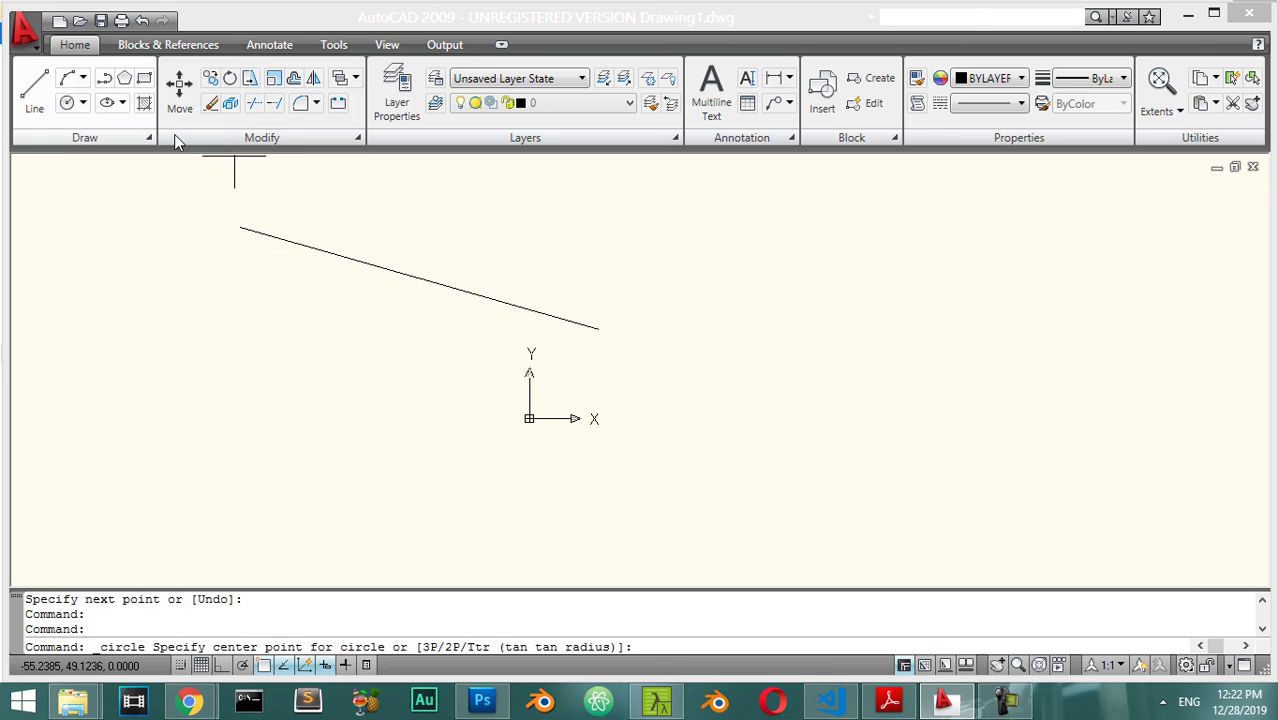
{"action": "left_click", "coordinate": [598, 328]}
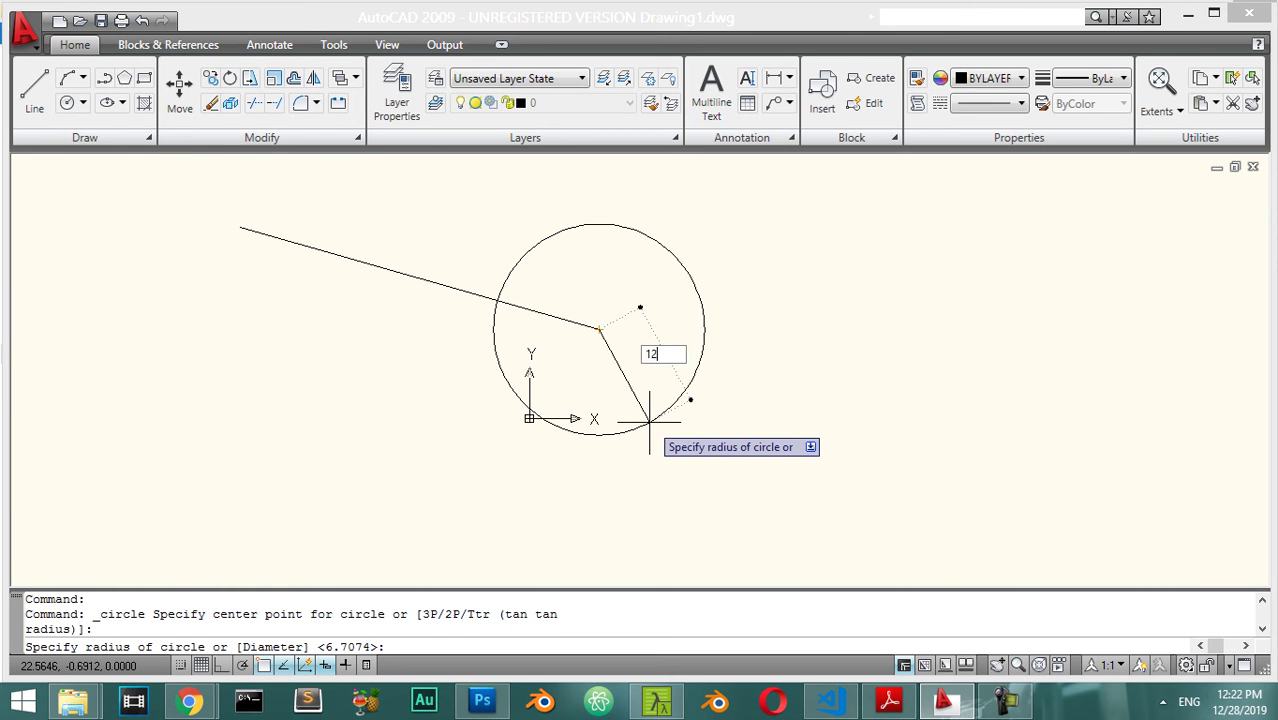
{"action": "key", "text": "Return"}
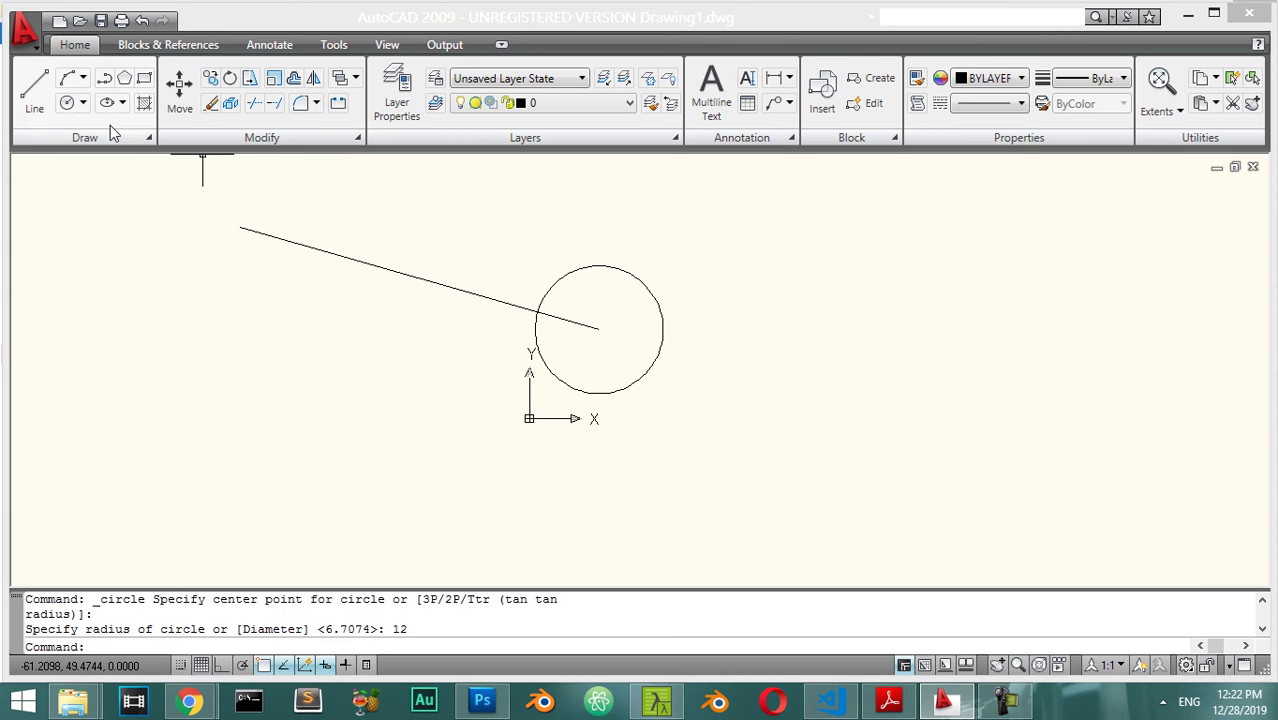
Step: Draw a 2-Point circle with its diameter running from the small circle's top quadrant to the line's upper-left endpoint
{"action": "left_click", "coordinate": [85, 103]}
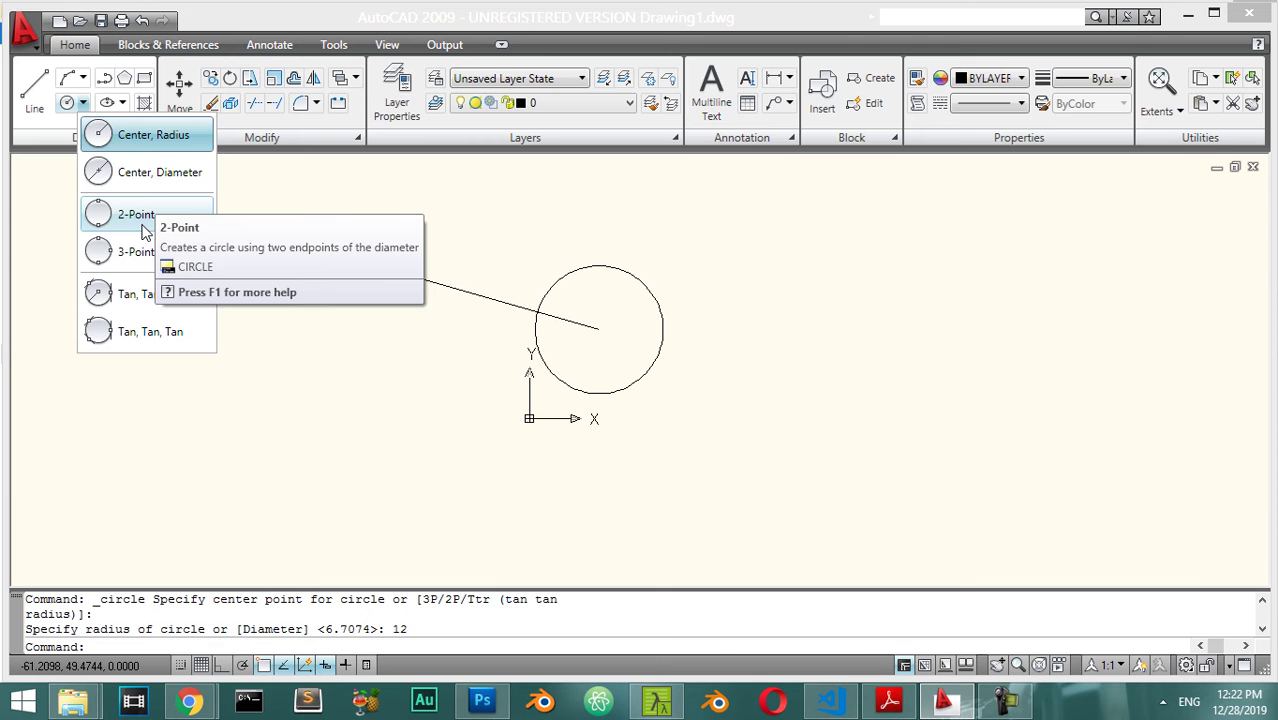
{"action": "left_click", "coordinate": [136, 215]}
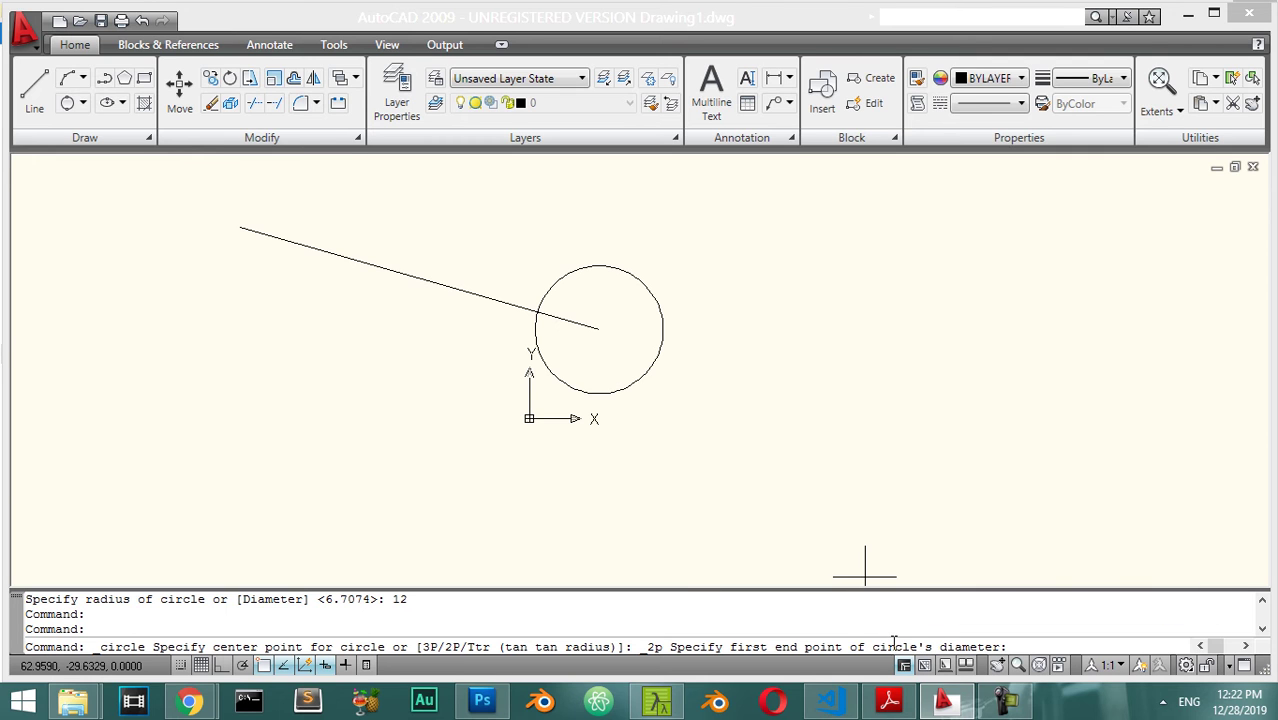
{"action": "scroll", "coordinate": [622, 335], "scroll_direction": "up", "scroll_amount": 2}
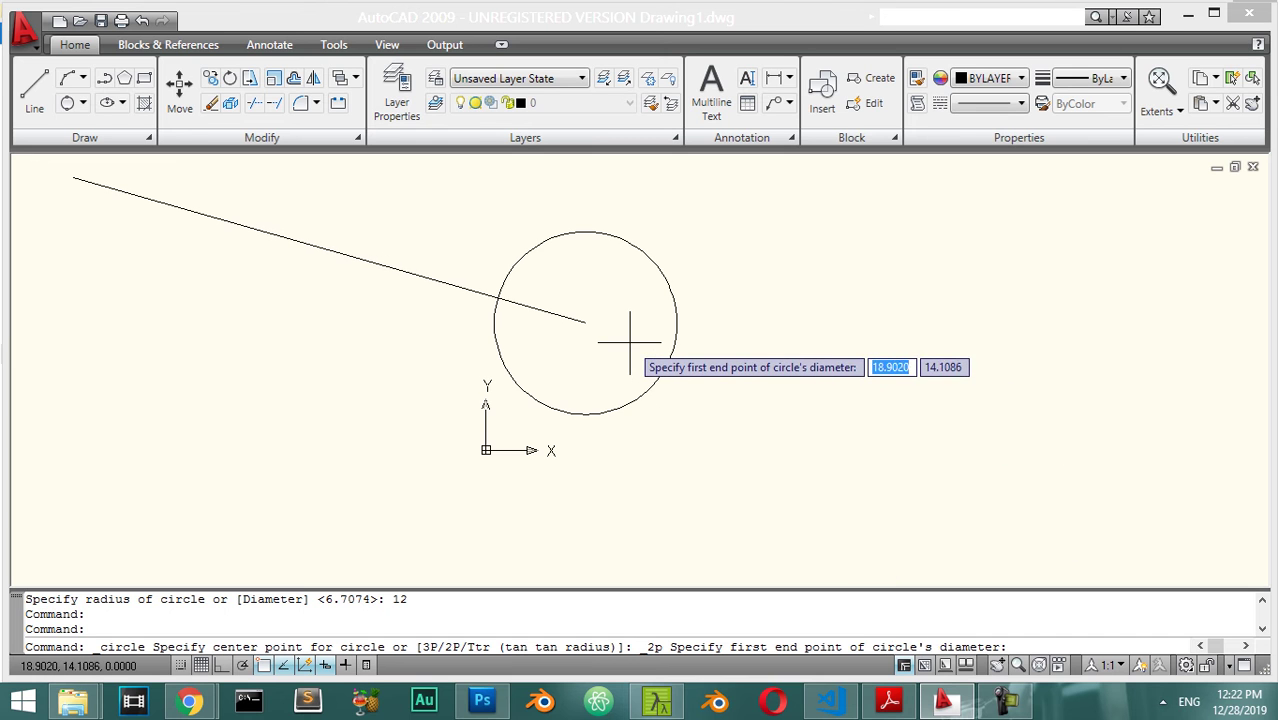
{"action": "left_click", "coordinate": [585, 231]}
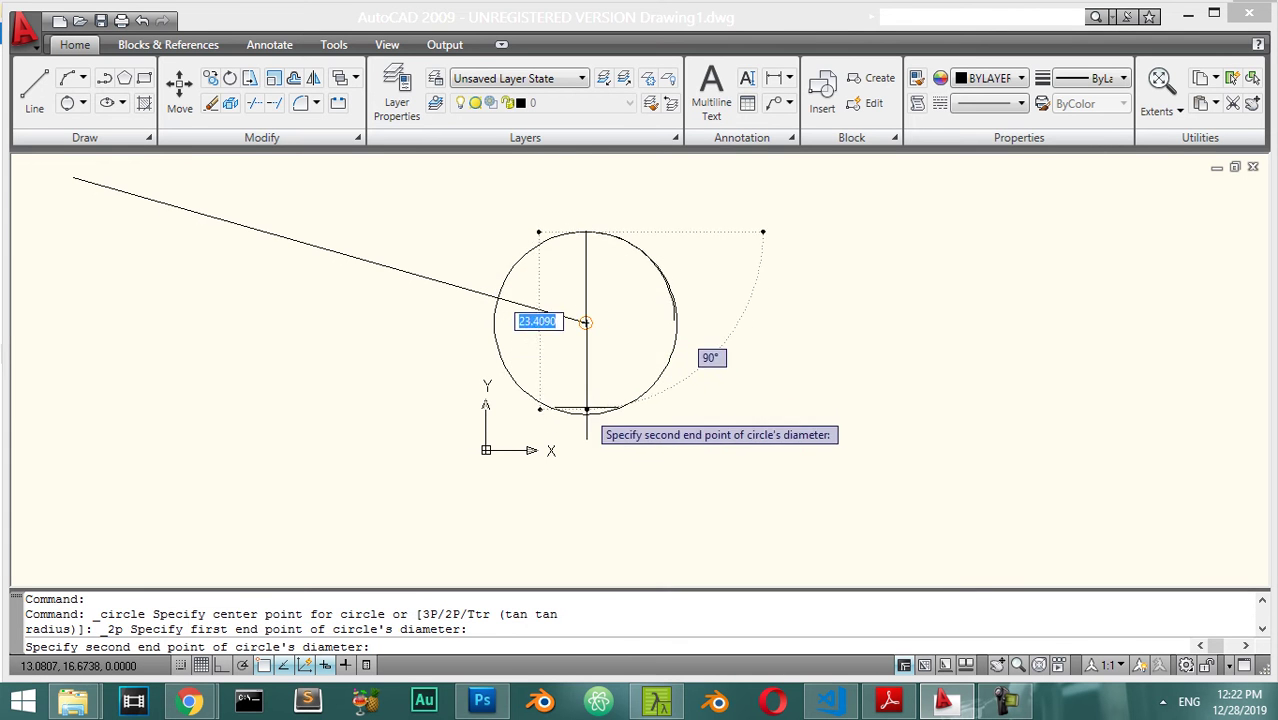
{"action": "left_click", "coordinate": [72, 177]}
{"action": "scroll", "coordinate": [200, 252], "scroll_direction": "down", "scroll_amount": 2}
{"action": "scroll", "coordinate": [430, 243], "scroll_direction": "down", "scroll_amount": 2}
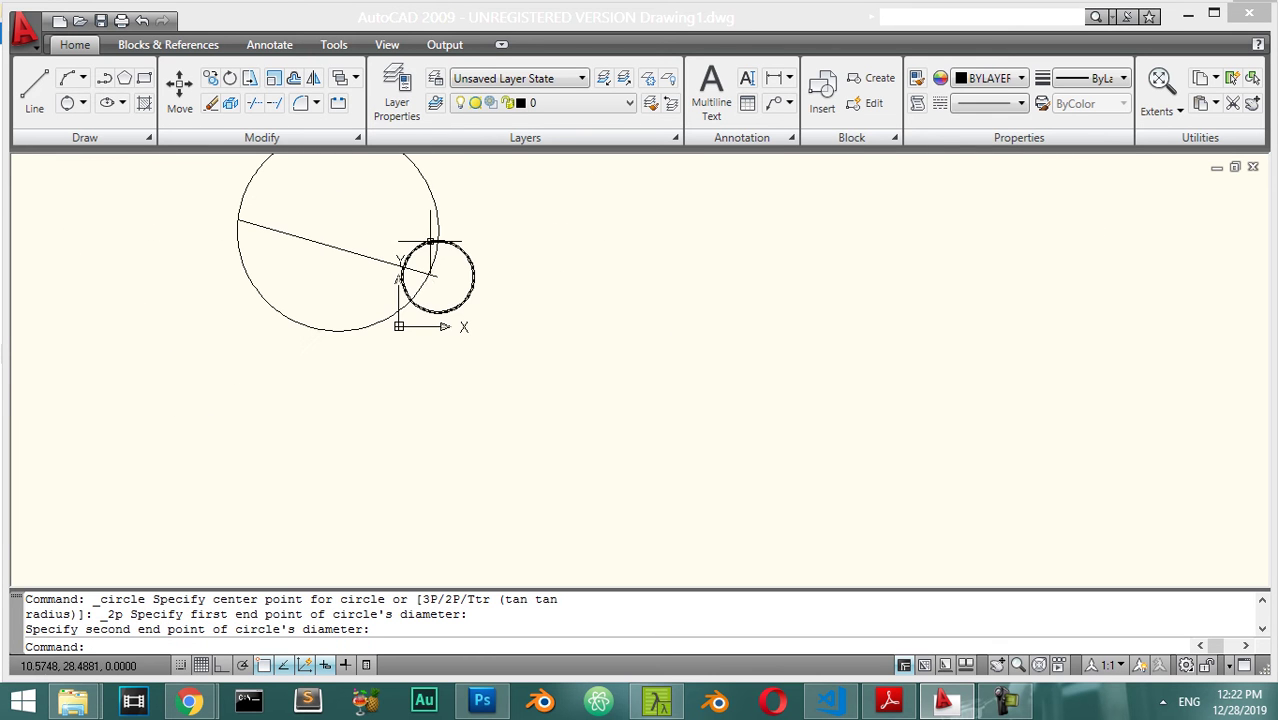
{"action": "middle_click_drag", "start_coordinate": [371, 256], "coordinate": [438, 410]}
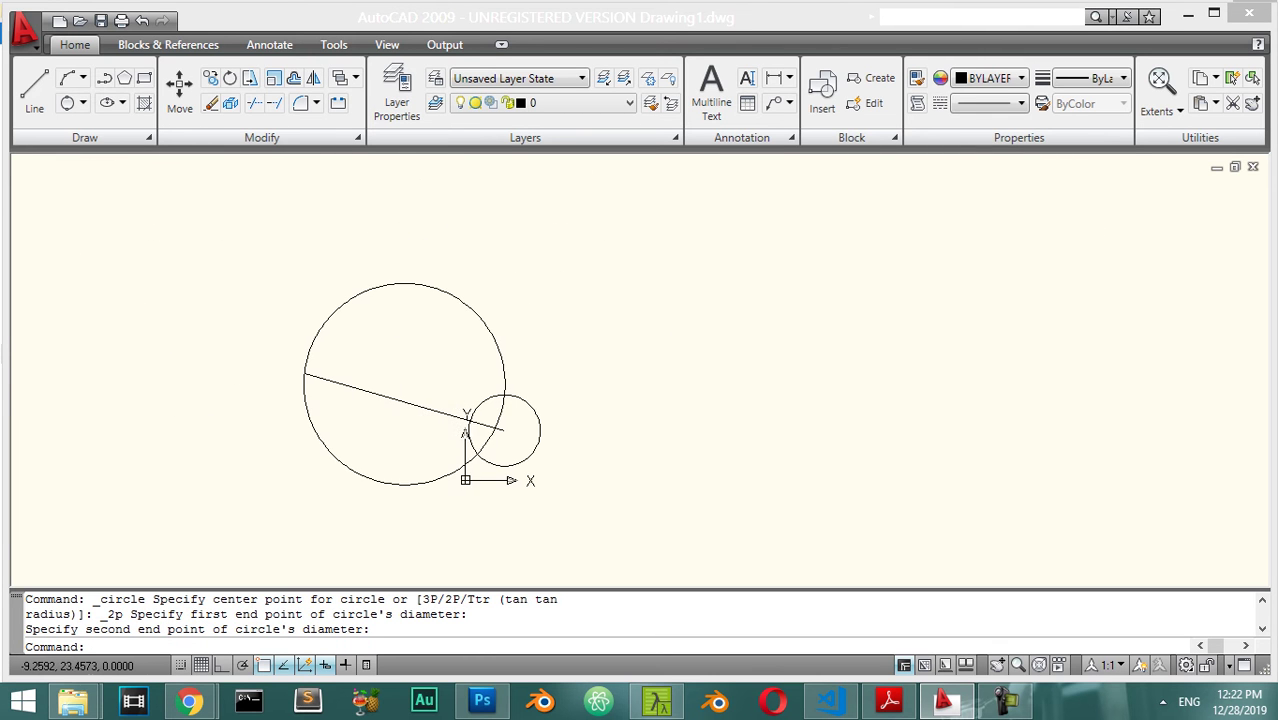
Step: Draw a 3-Point circle through a free point above the small circle, tangent to that circle, and through the line's upper-left endpoint
{"action": "left_click", "coordinate": [83, 103]}
{"action": "left_click", "coordinate": [137, 251]}
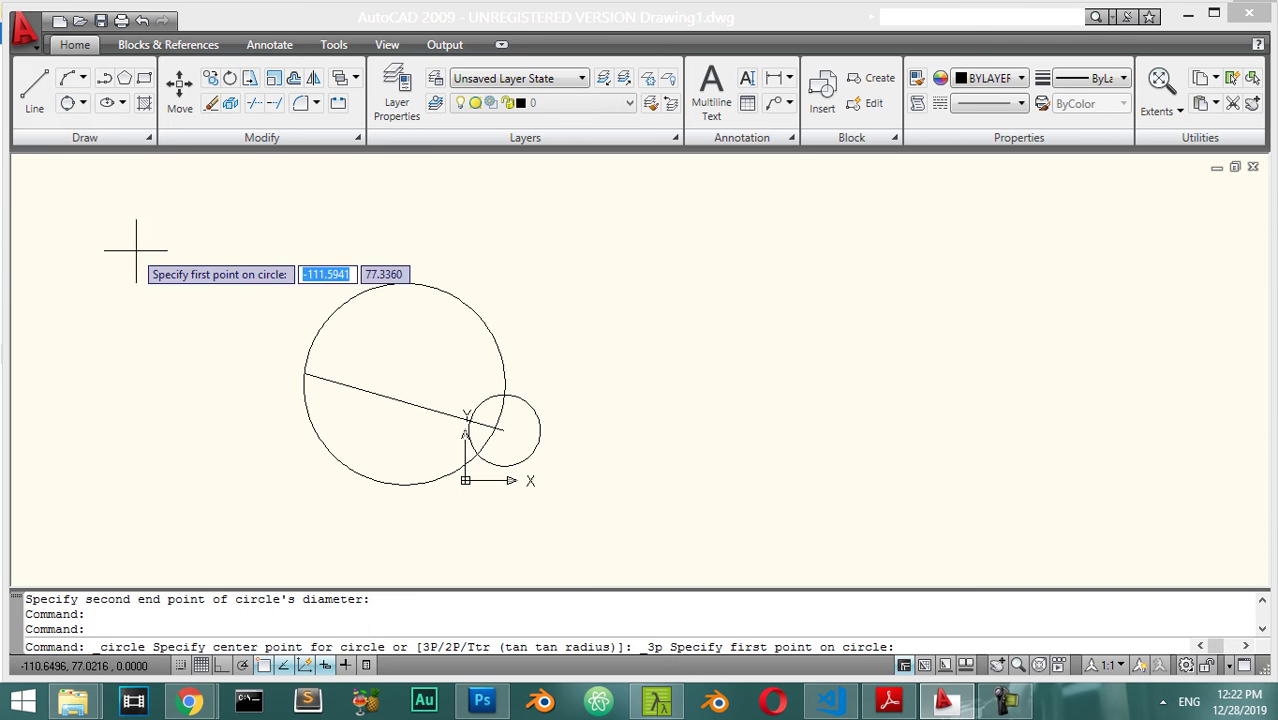
{"action": "scroll", "coordinate": [358, 416], "scroll_direction": "up", "scroll_amount": 2}
{"action": "scroll", "coordinate": [357, 357], "scroll_direction": "up", "scroll_amount": 2}
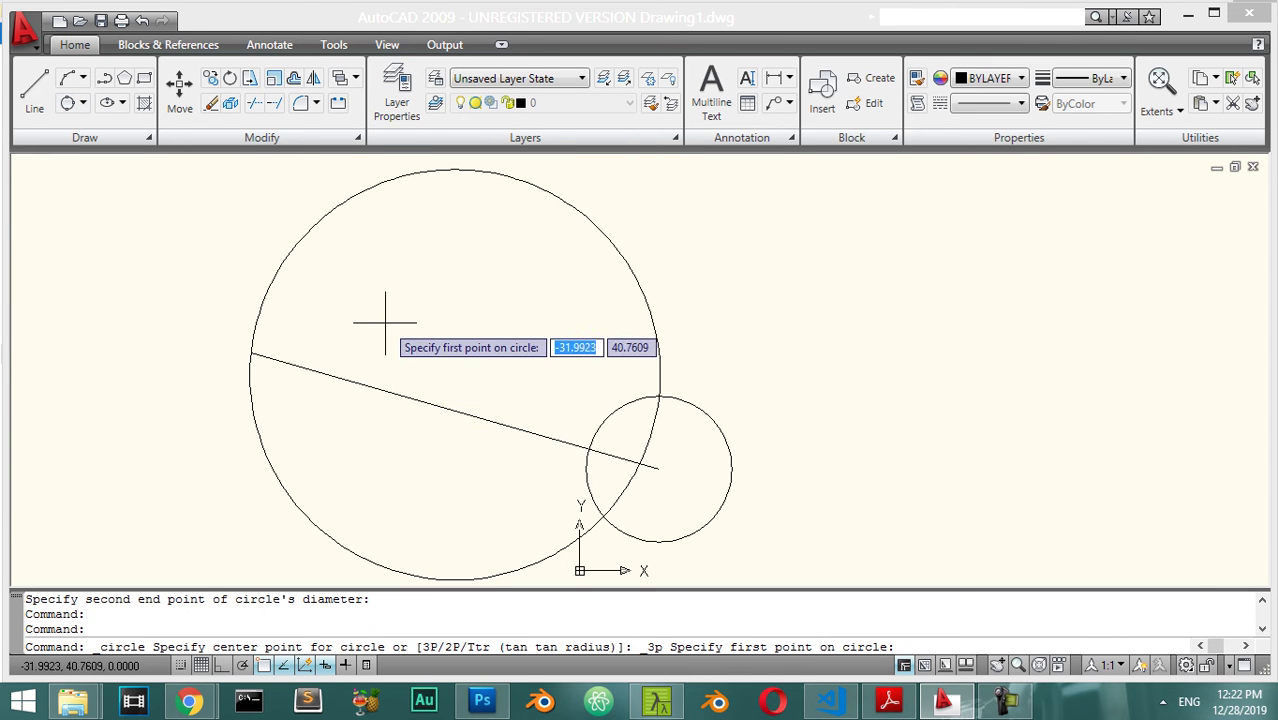
{"action": "left_click", "coordinate": [732, 256]}
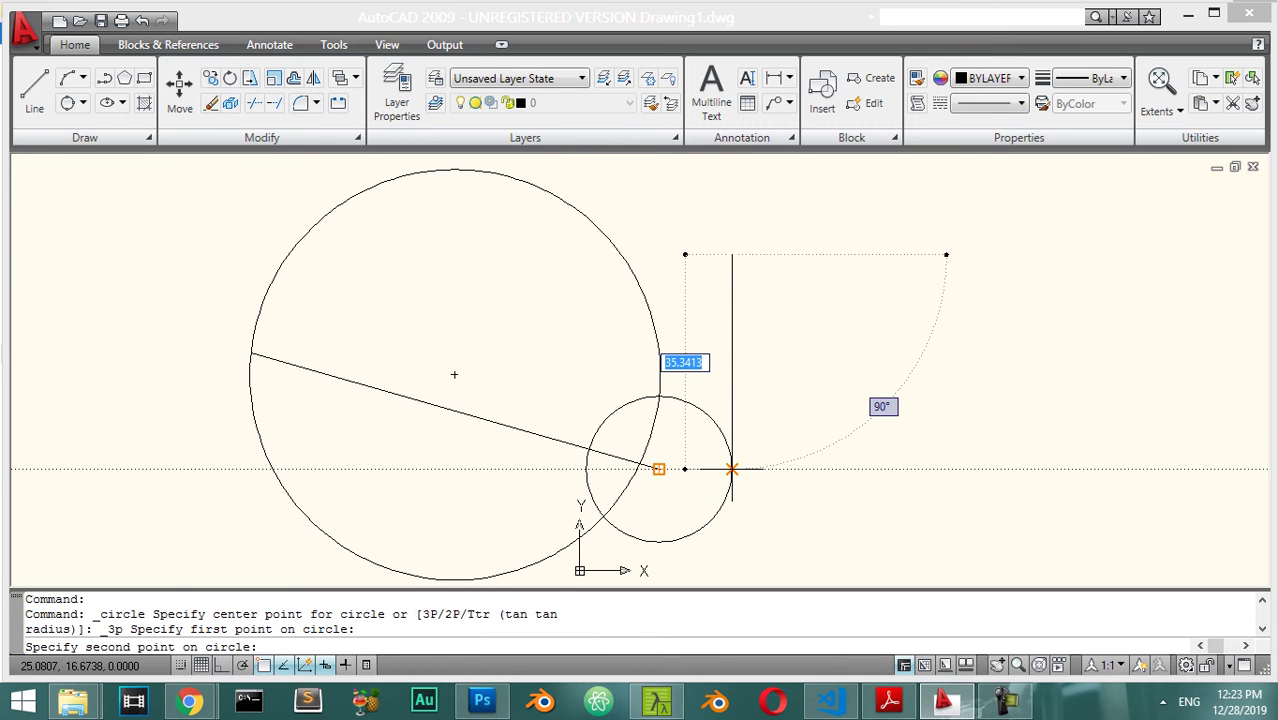
{"action": "right_click", "coordinate": [732, 469], "text": "shift"}
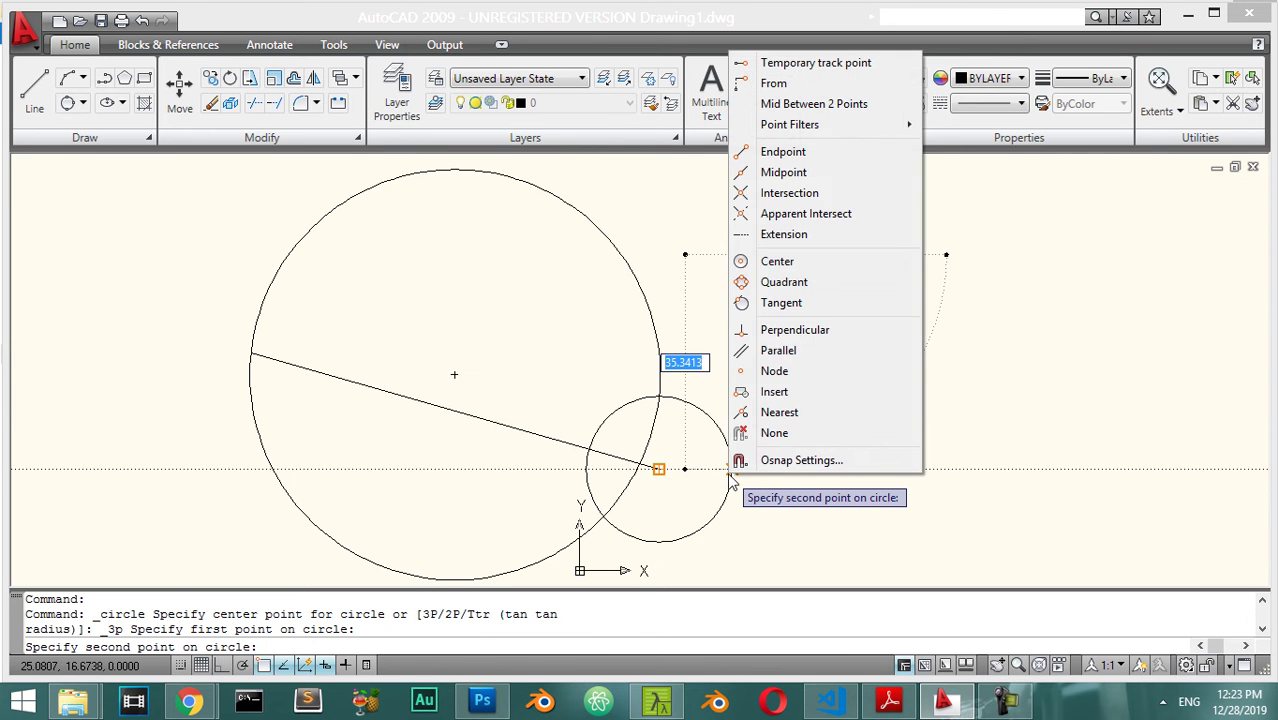
{"action": "left_click", "coordinate": [800, 302]}
{"action": "left_click", "coordinate": [731, 468]}
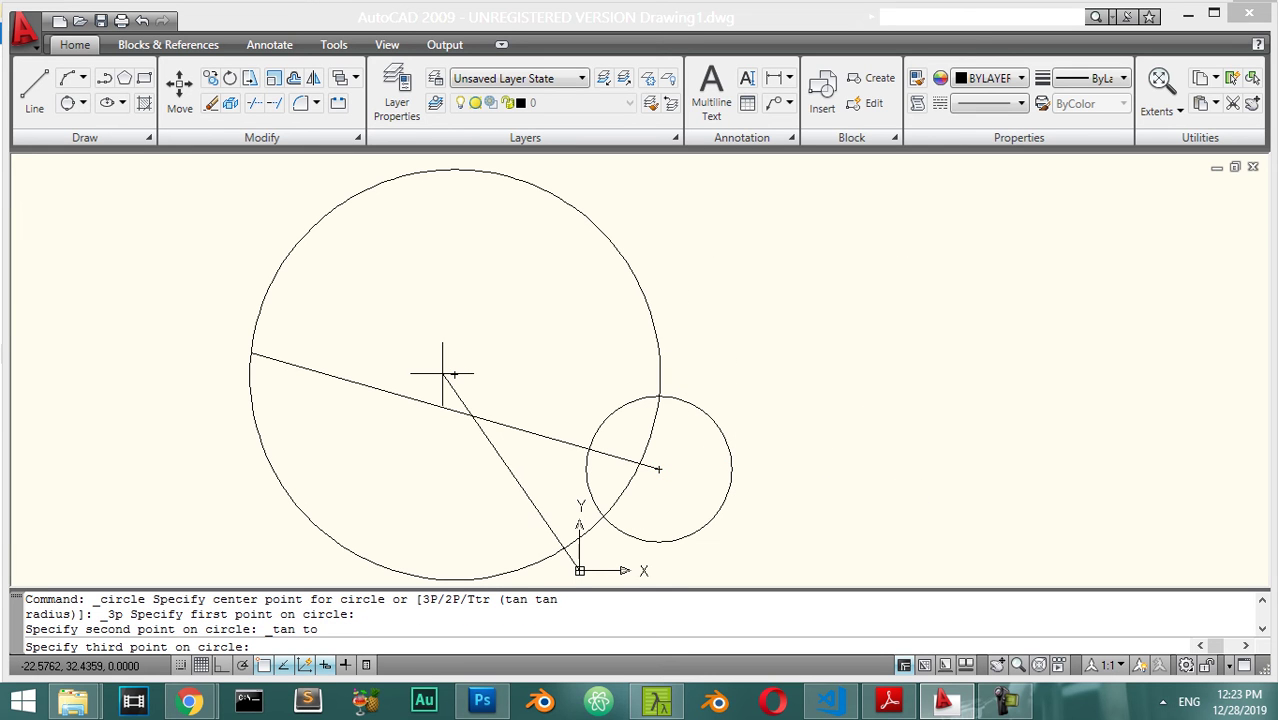
{"action": "left_click", "coordinate": [253, 353]}
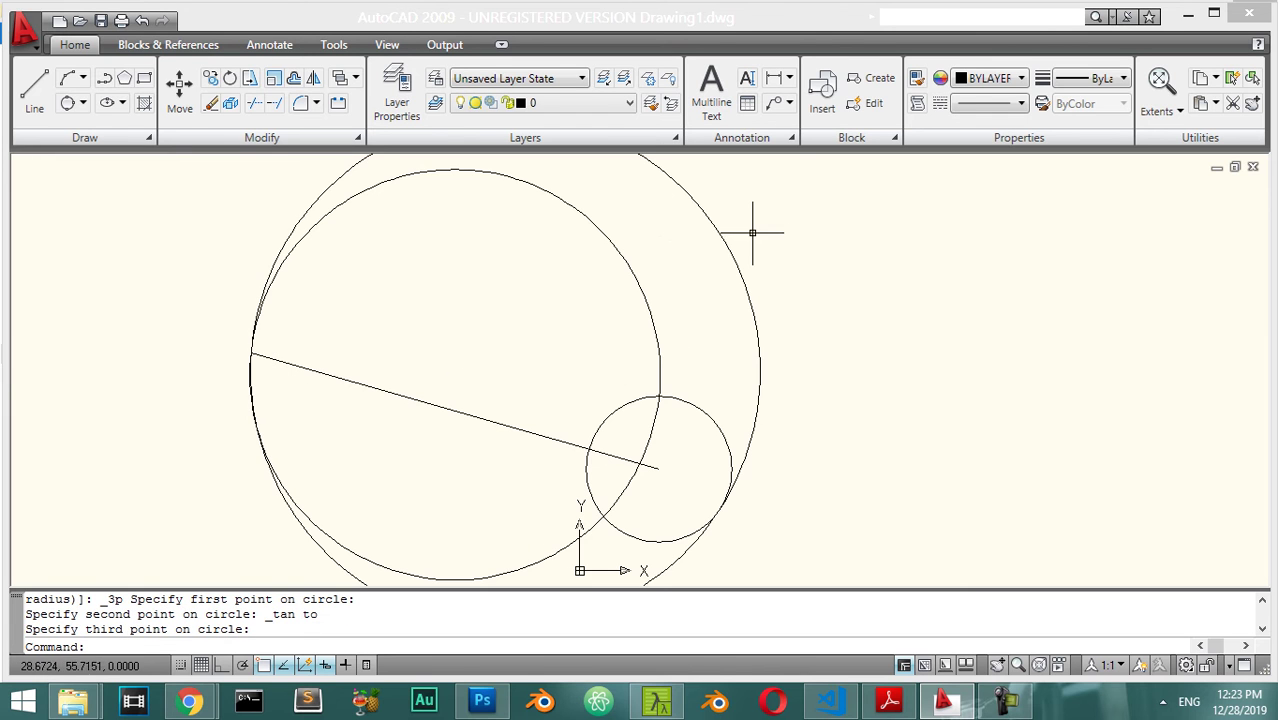
{"action": "scroll", "coordinate": [745, 257], "scroll_direction": "down", "scroll_amount": 2}
{"action": "scroll", "coordinate": [682, 288], "scroll_direction": "up", "scroll_amount": 2}
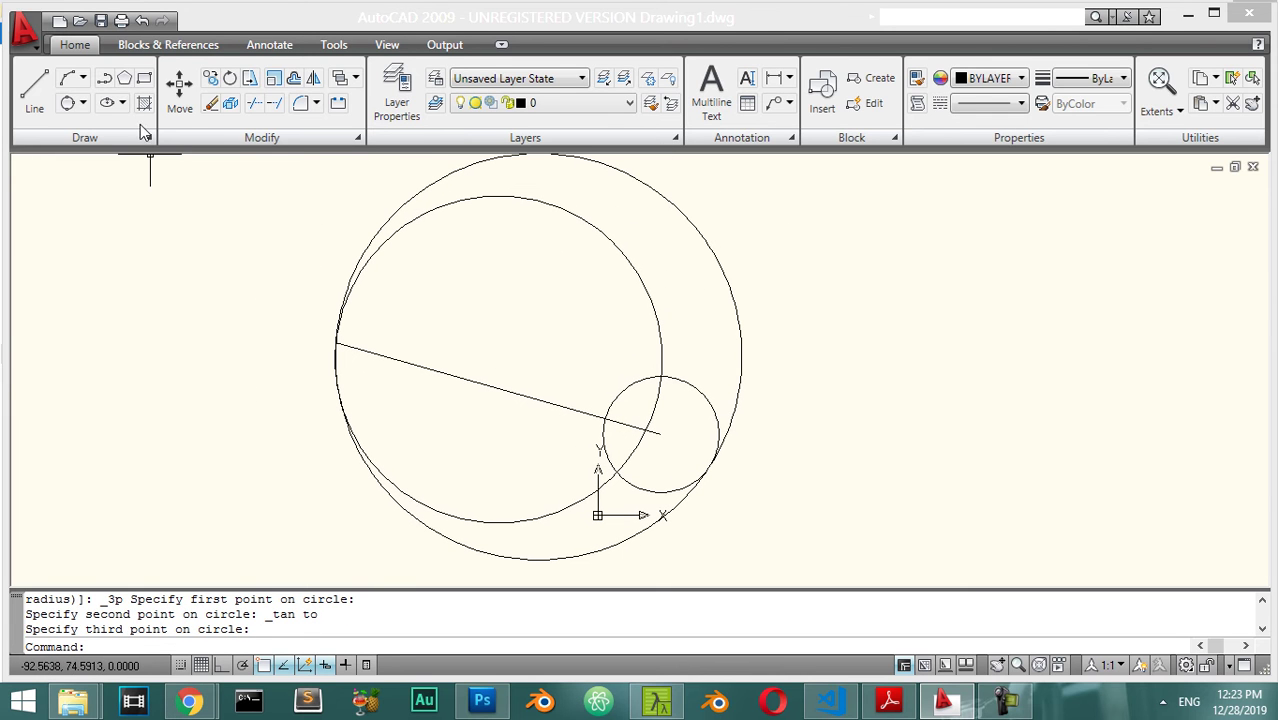
Step: Draw a Tan, Tan, Radius circle tangent to the smallest circle and the sloping line, with a radius of 10
{"action": "left_click", "coordinate": [82, 103]}
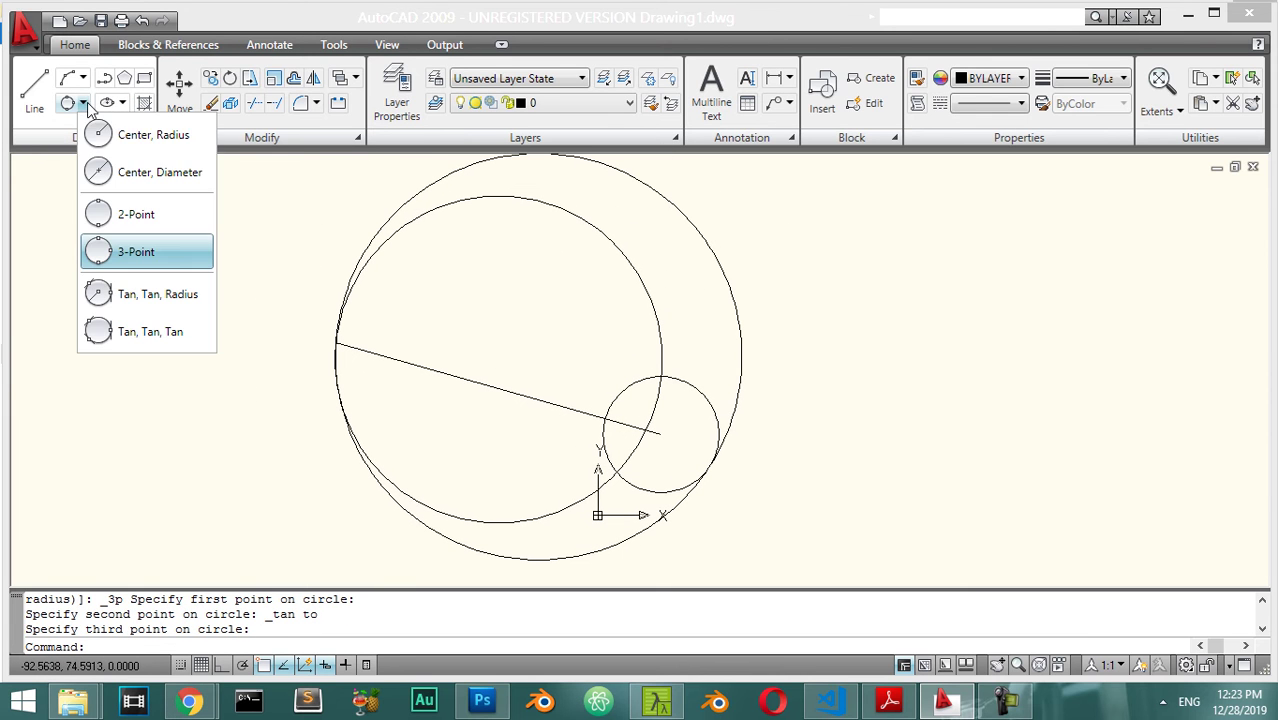
{"action": "left_click", "coordinate": [137, 298]}
{"action": "scroll", "coordinate": [680, 382], "scroll_direction": "up", "scroll_amount": 3}
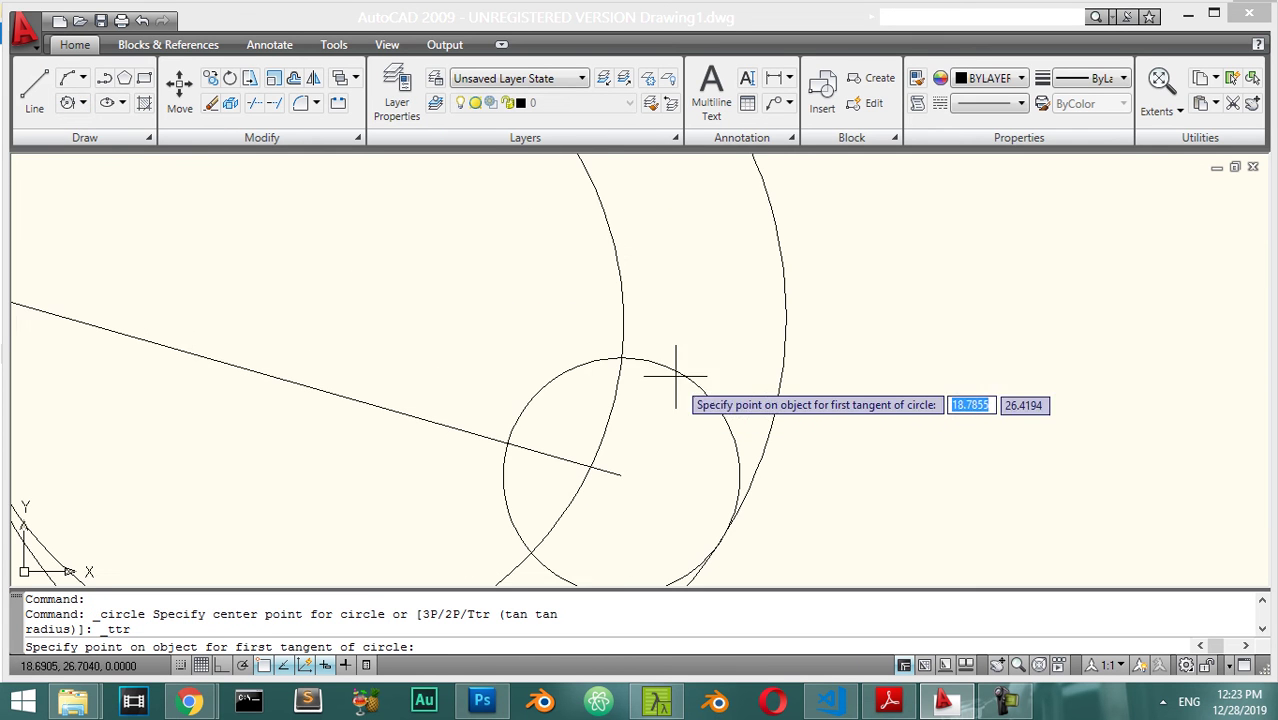
{"action": "left_click", "coordinate": [610, 392]}
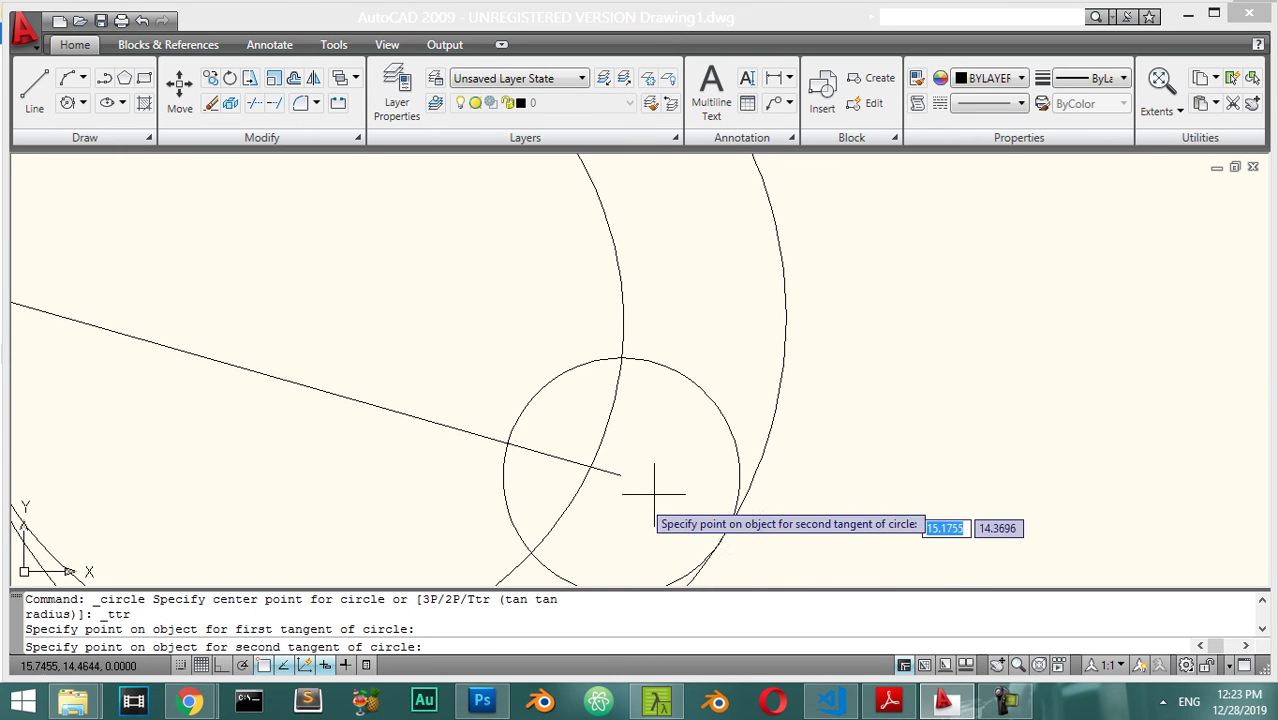
{"action": "left_click", "coordinate": [614, 472]}
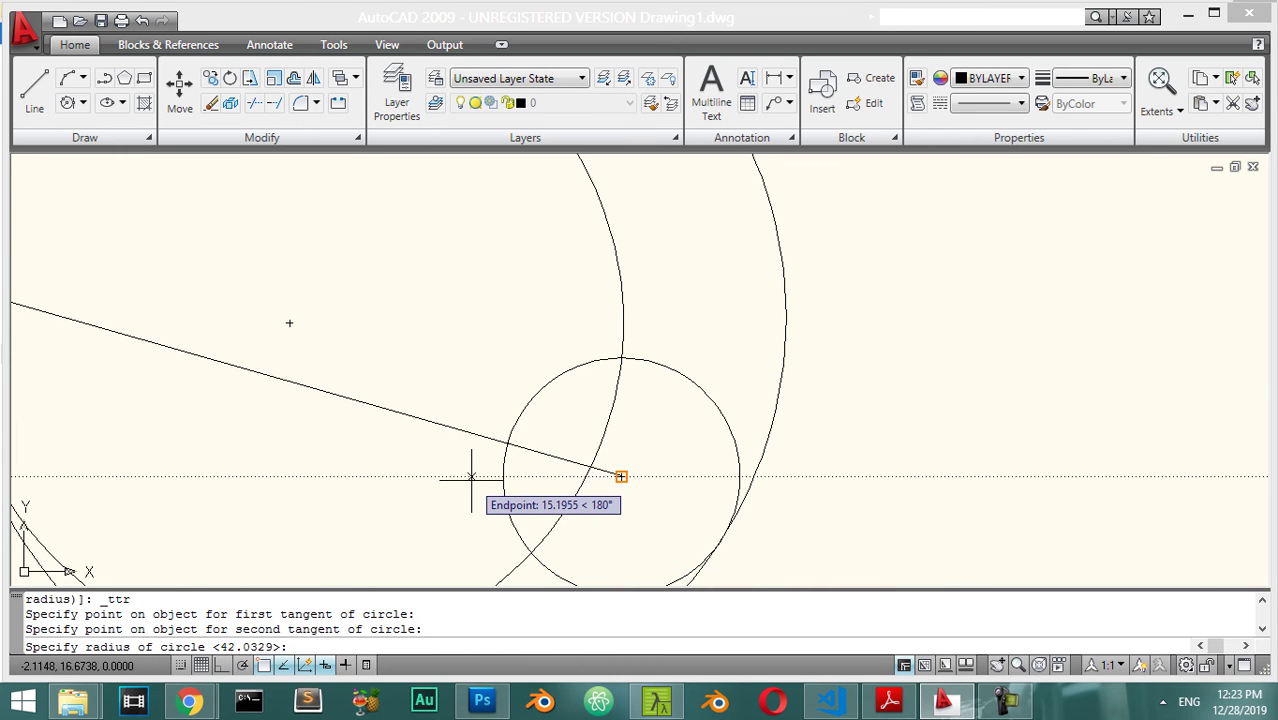
{"action": "key", "text": "Return"}
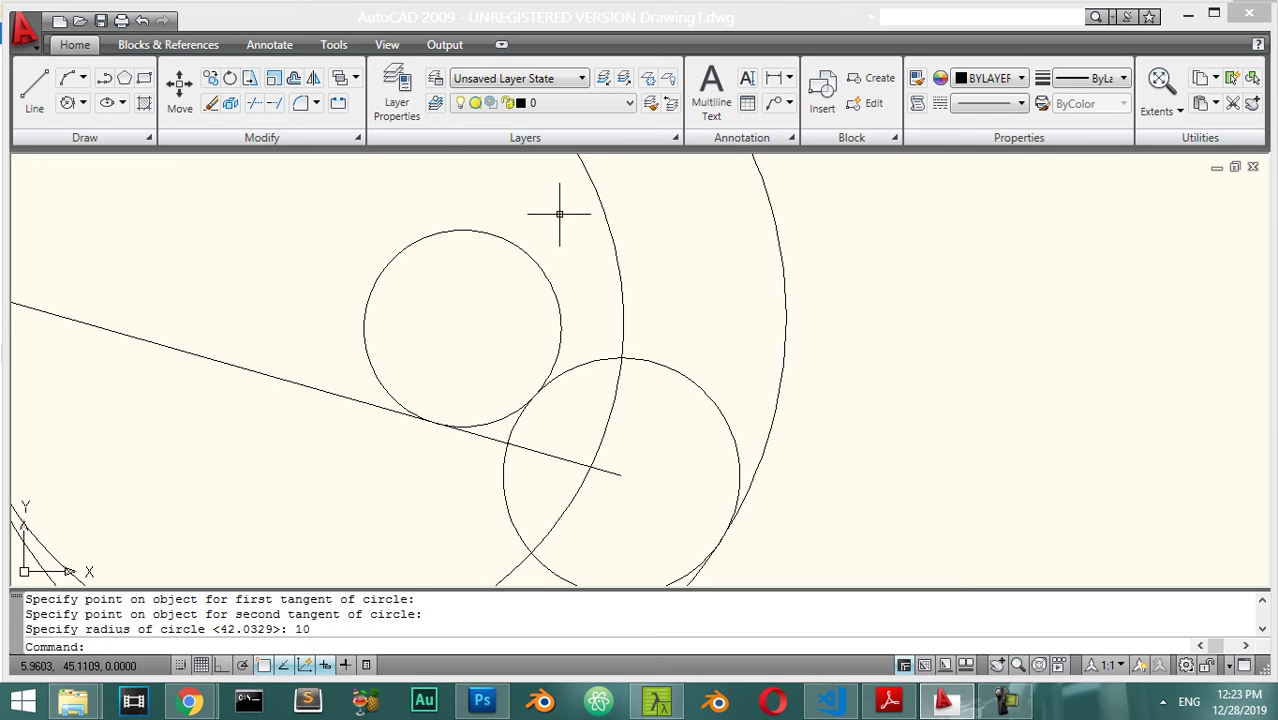
Step: Erase the line and all four circles with a crossing selection
{"action": "key", "text": "Escape"}
{"action": "scroll", "coordinate": [622, 430], "scroll_direction": "down", "scroll_amount": 5}
{"action": "left_click", "coordinate": [755, 240]}
{"action": "left_click", "coordinate": [358, 467]}
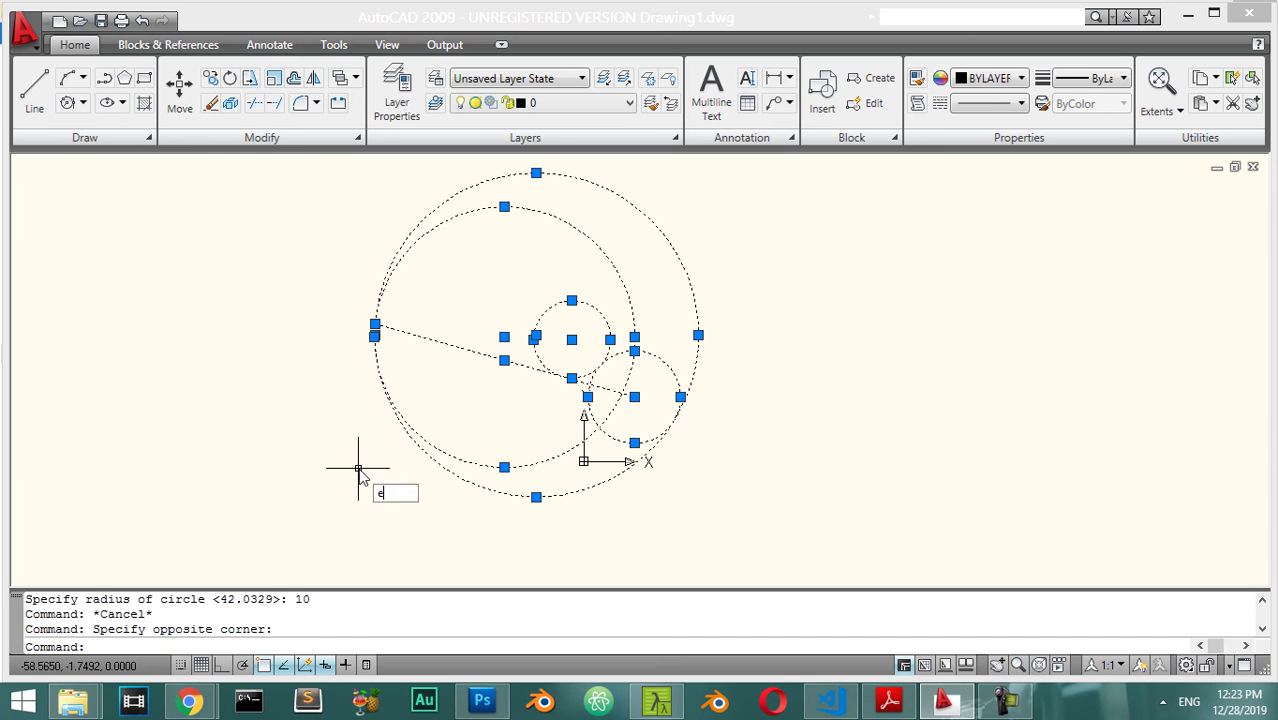
{"action": "type", "text": "e"}
{"action": "key", "text": "Return"}
Step: Draw a seven-sided polygon centred at 1,1, inscribed in a circle of radius 25, with Ortho mode on
{"action": "left_click", "coordinate": [125, 80]}
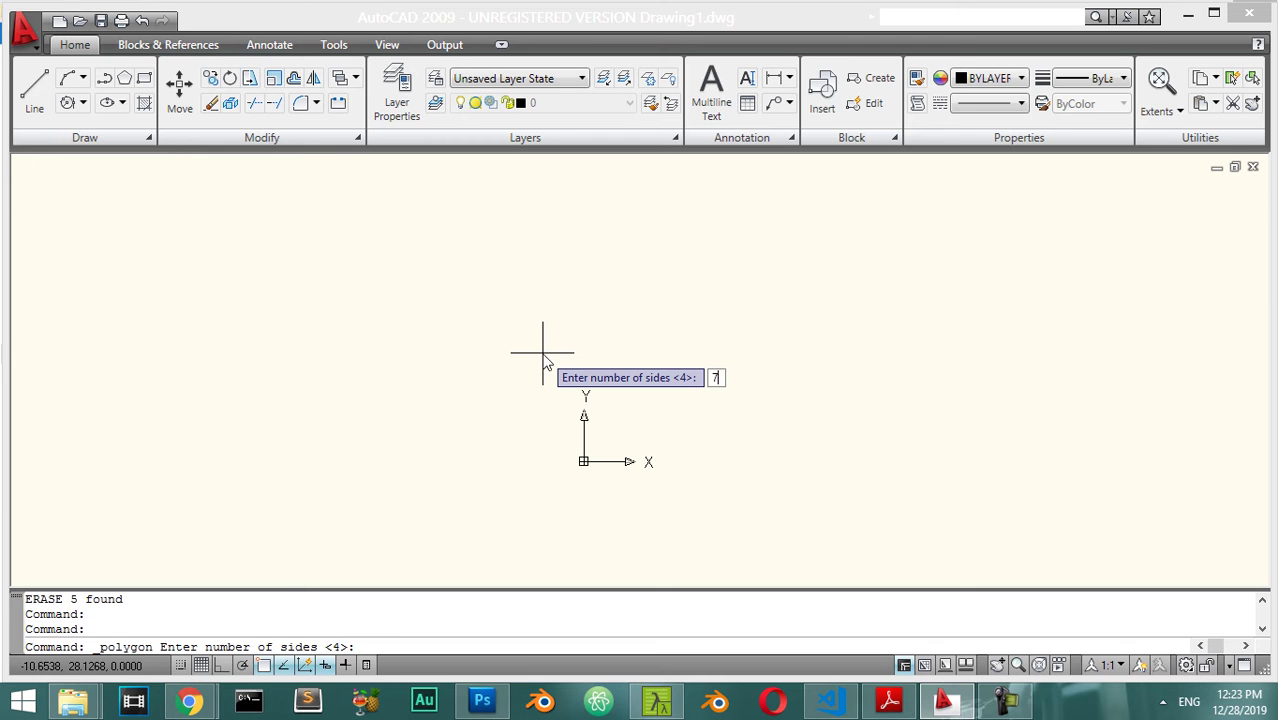
{"action": "key", "text": "Return"}
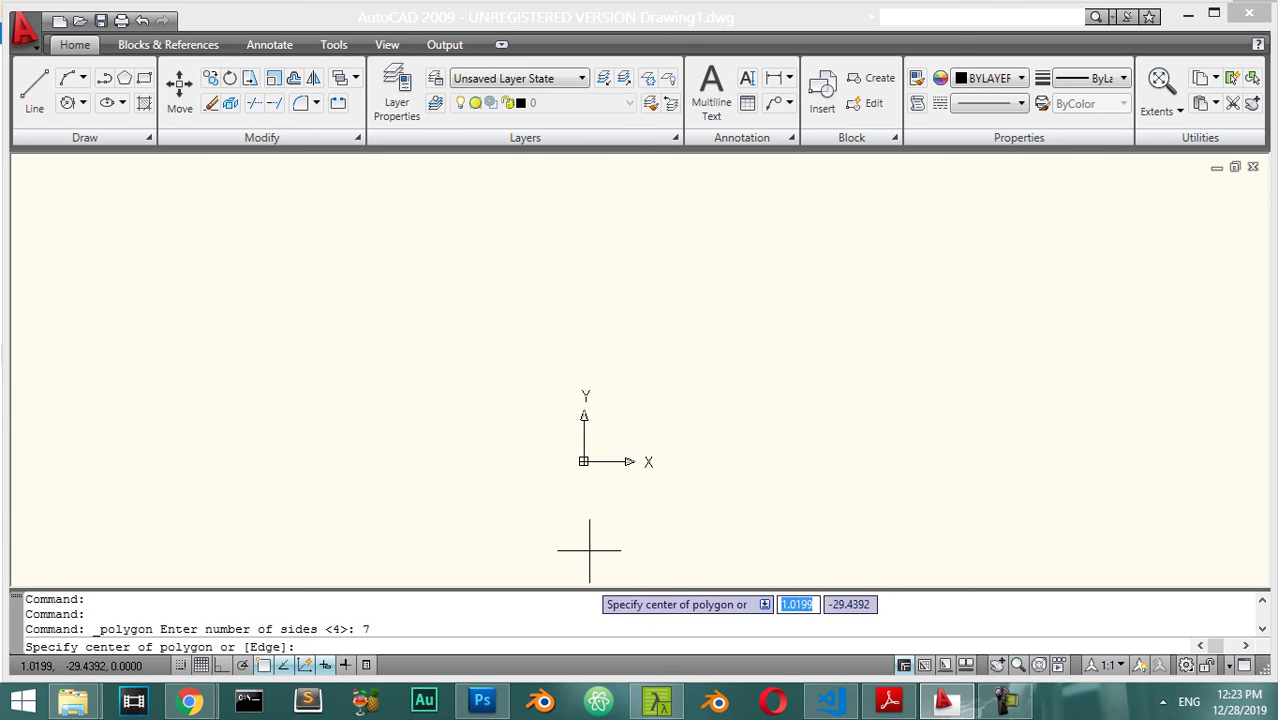
{"action": "key", "text": "Tab"}
{"action": "type", "text": "1"}
{"action": "key", "text": "Return"}
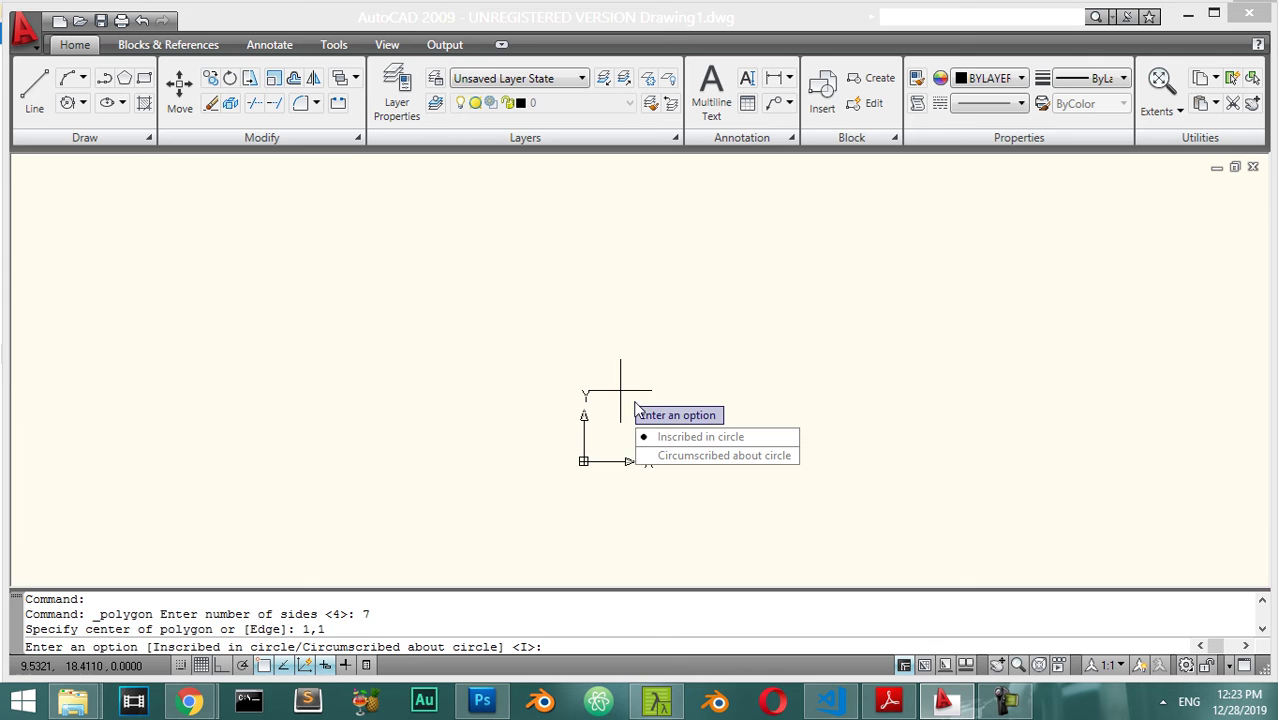
{"action": "left_click", "coordinate": [695, 437]}
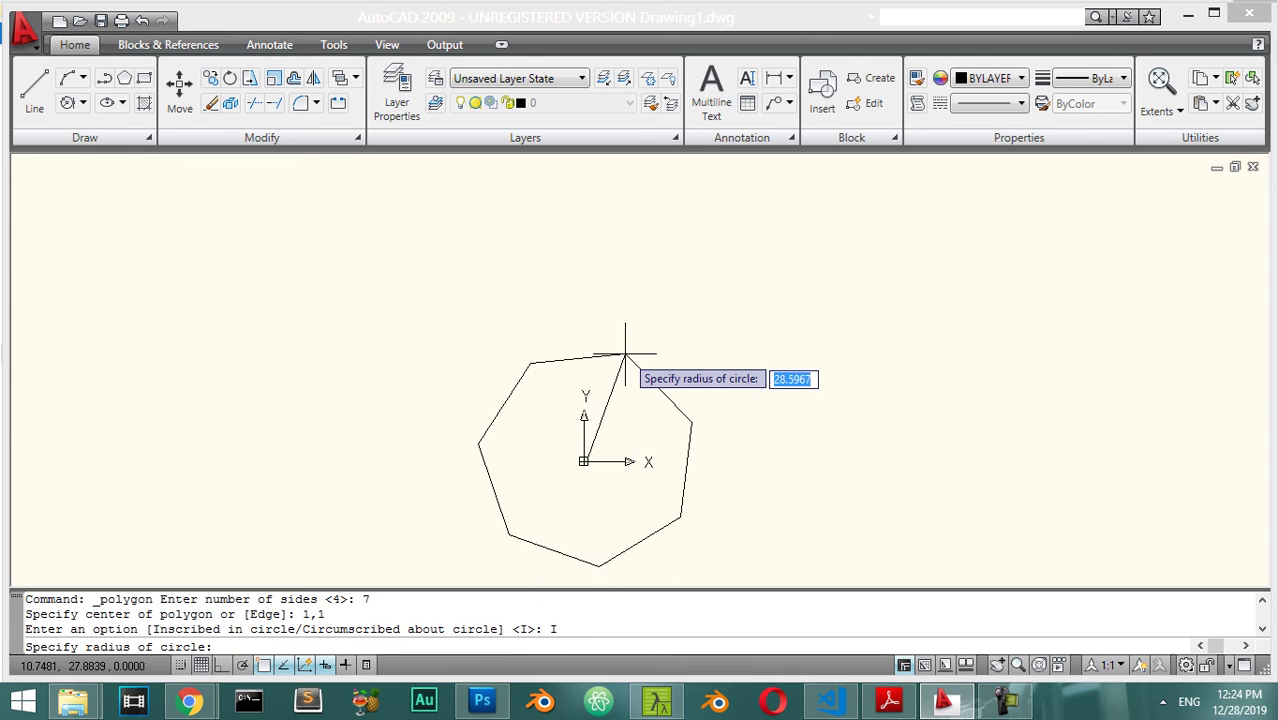
{"action": "left_click", "coordinate": [221, 665]}
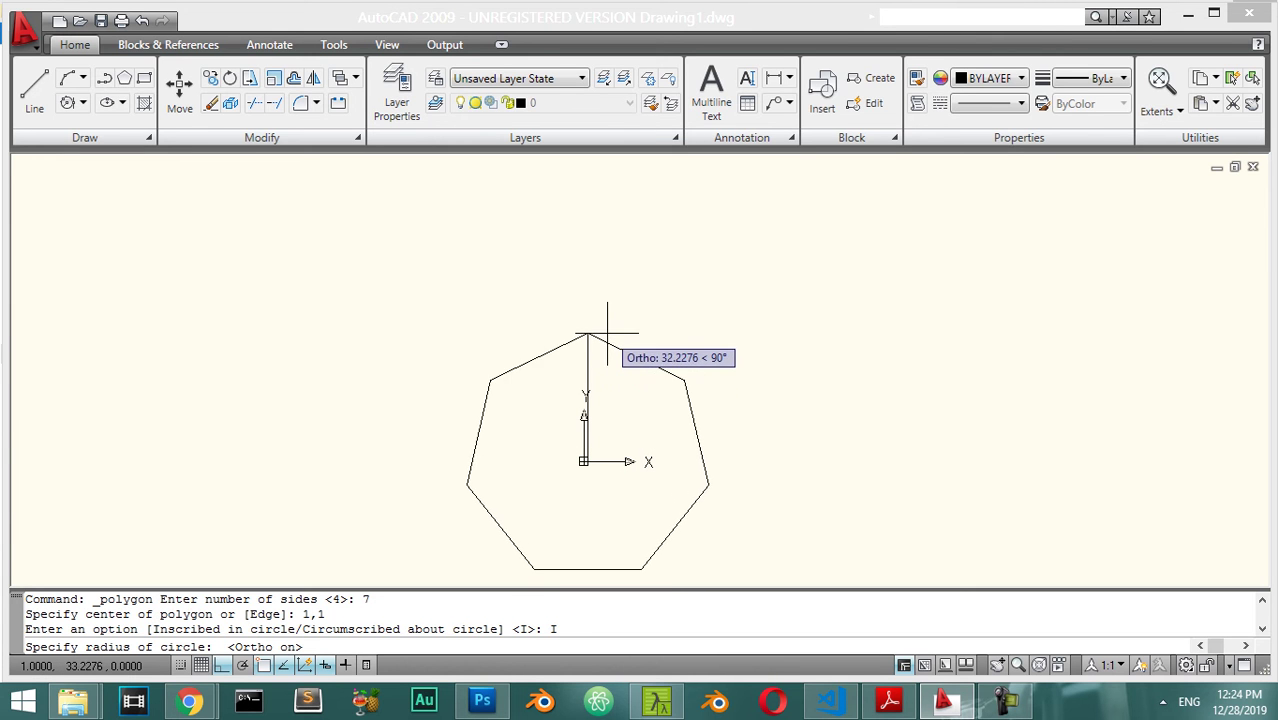
{"action": "type", "text": "25"}
{"action": "key", "text": "Return"}
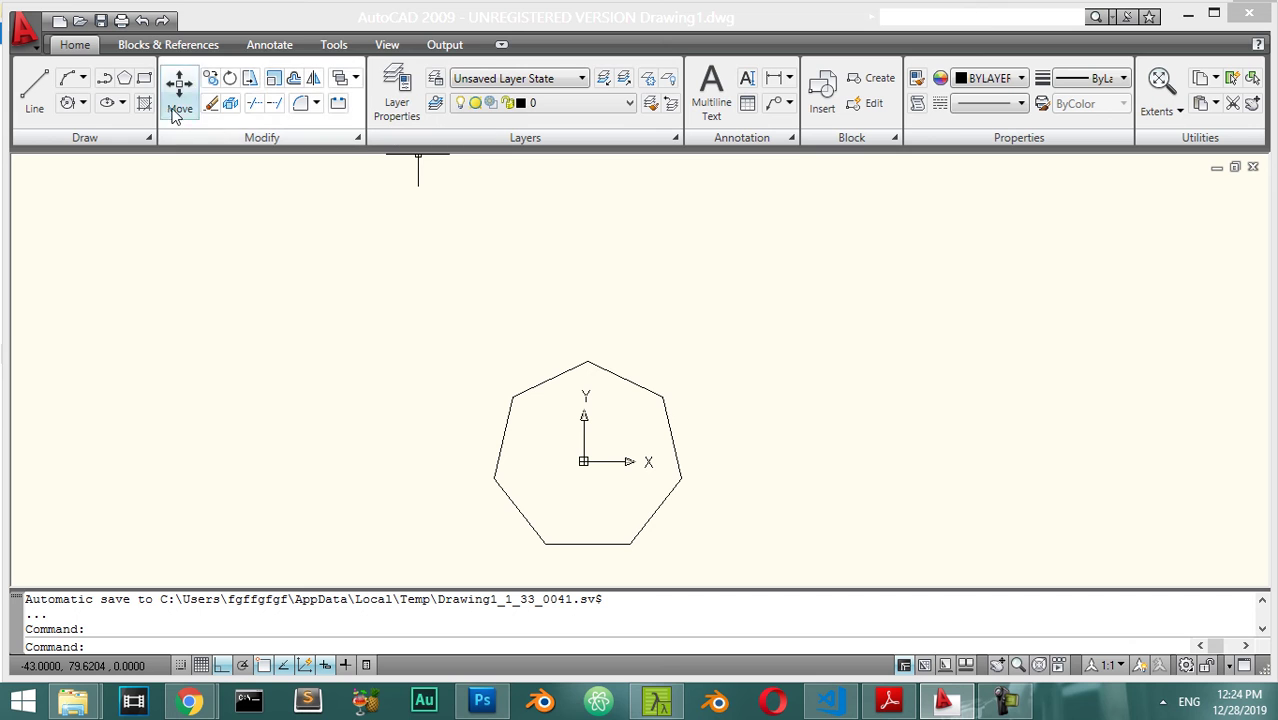
{"action": "left_click", "coordinate": [122, 103]}
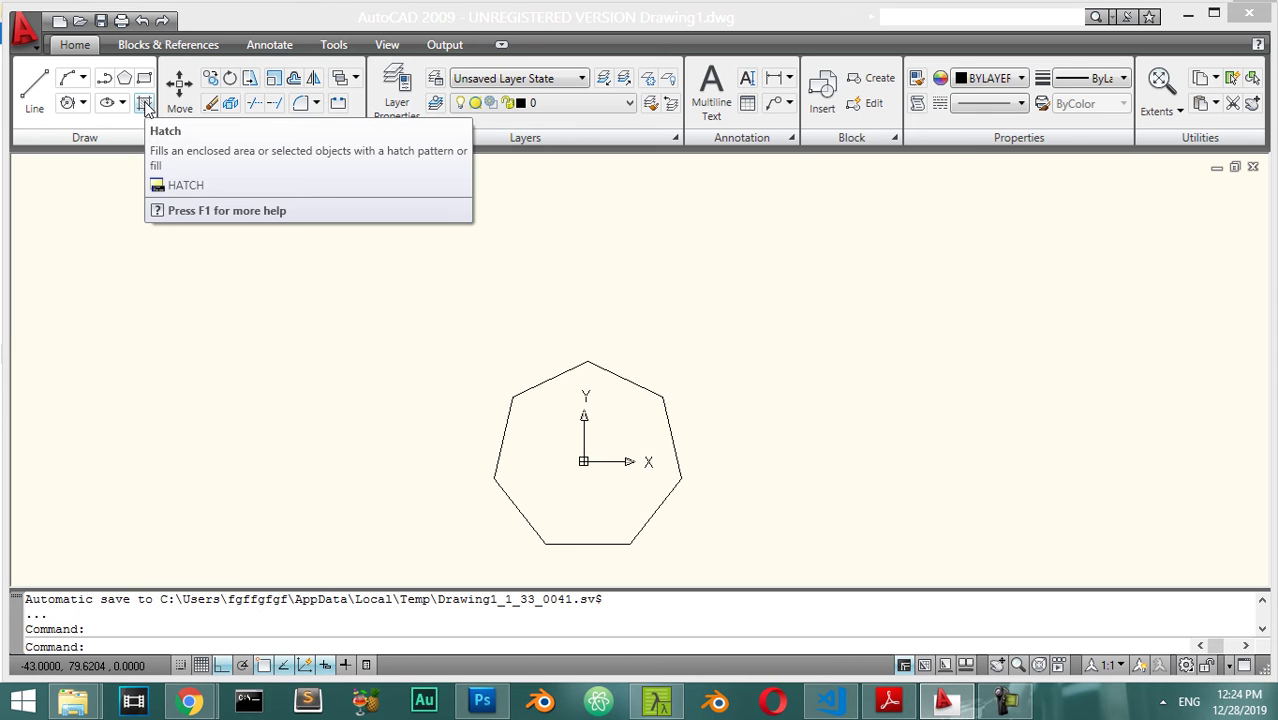
{"action": "left_click", "coordinate": [716, 334]}
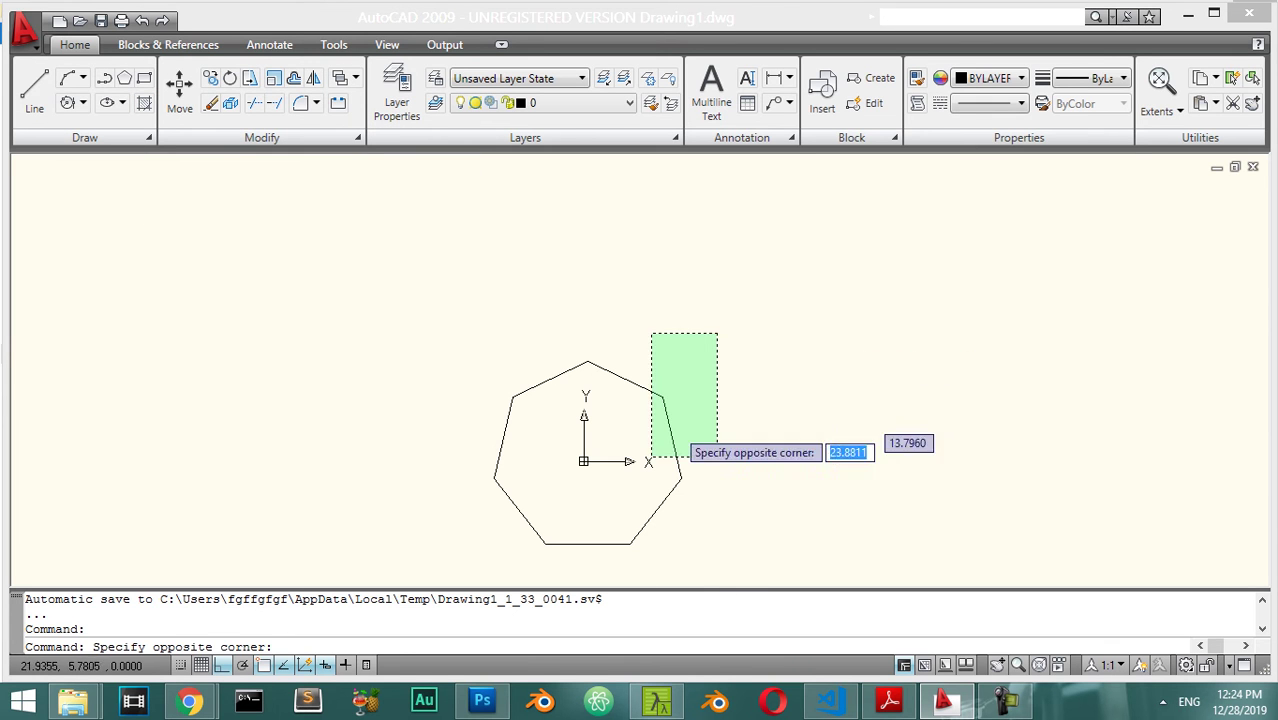
{"action": "left_click", "coordinate": [457, 556]}
{"action": "key", "text": "Escape"}
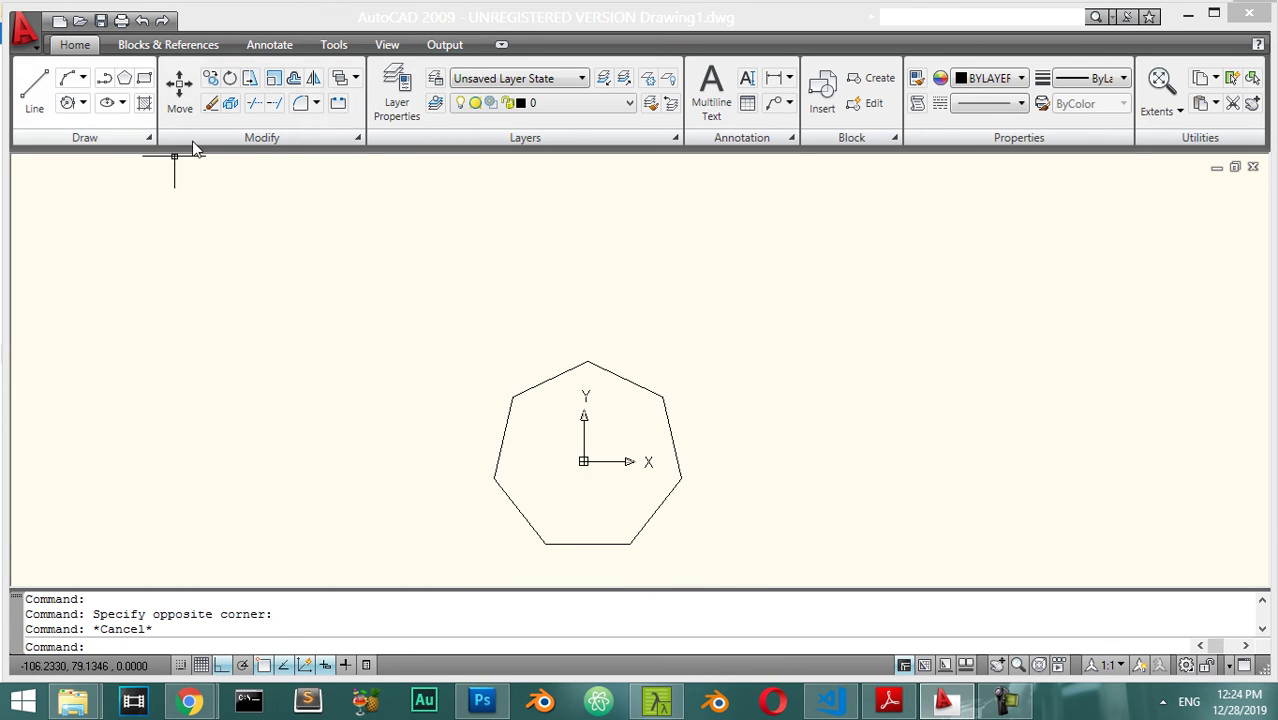
Step: Start a hatch and pick a point inside the seven-sided polygon as its boundary
{"action": "left_click", "coordinate": [143, 108]}
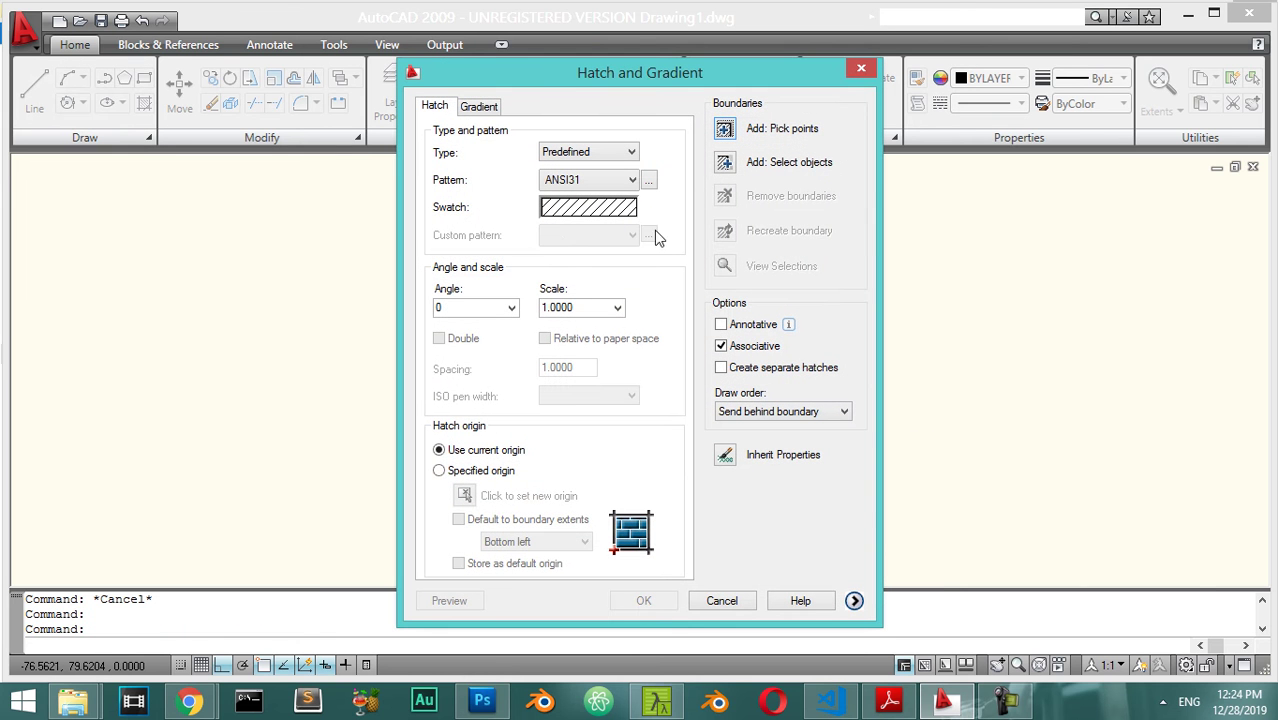
{"action": "left_click", "coordinate": [725, 130]}
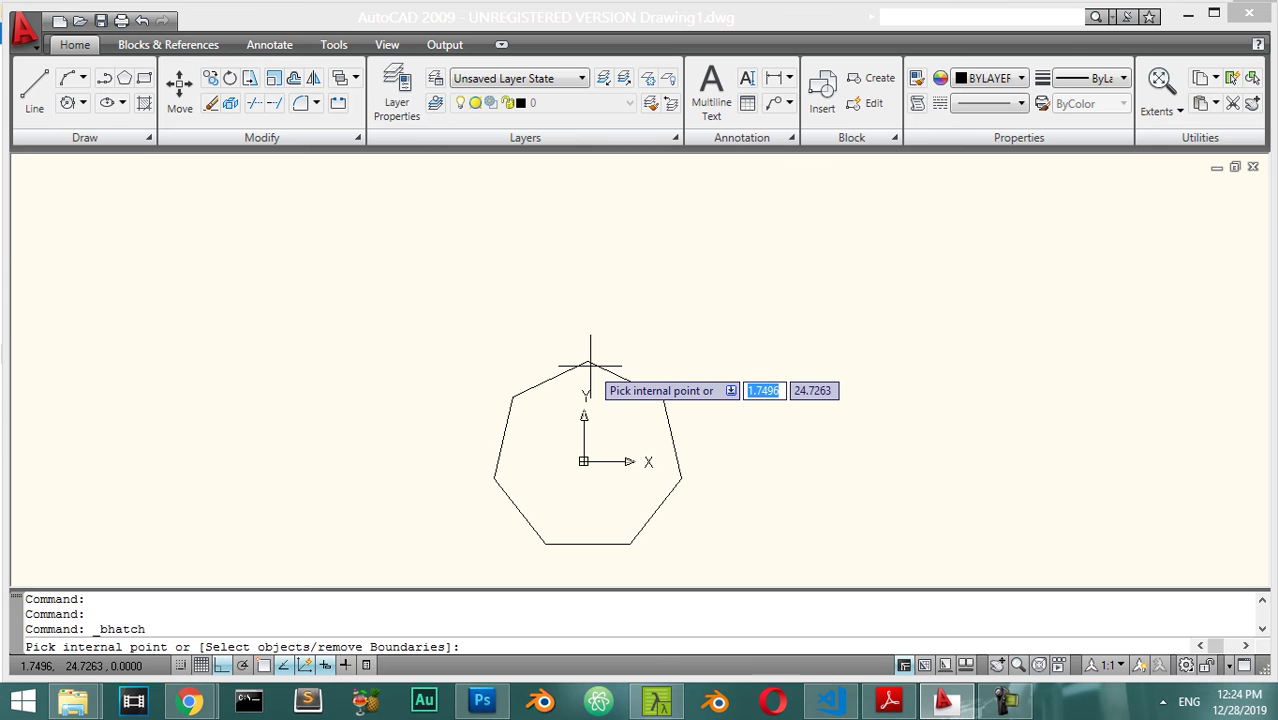
{"action": "left_click", "coordinate": [587, 436]}
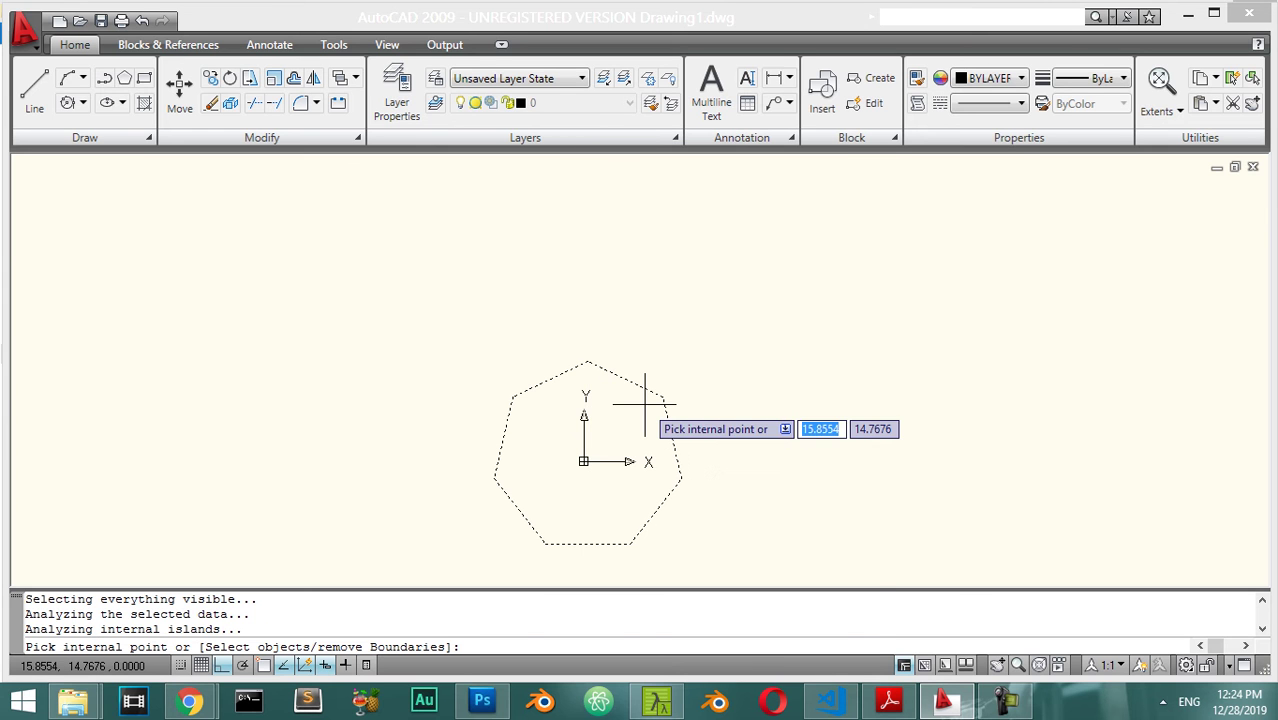
{"action": "key", "text": "Return"}
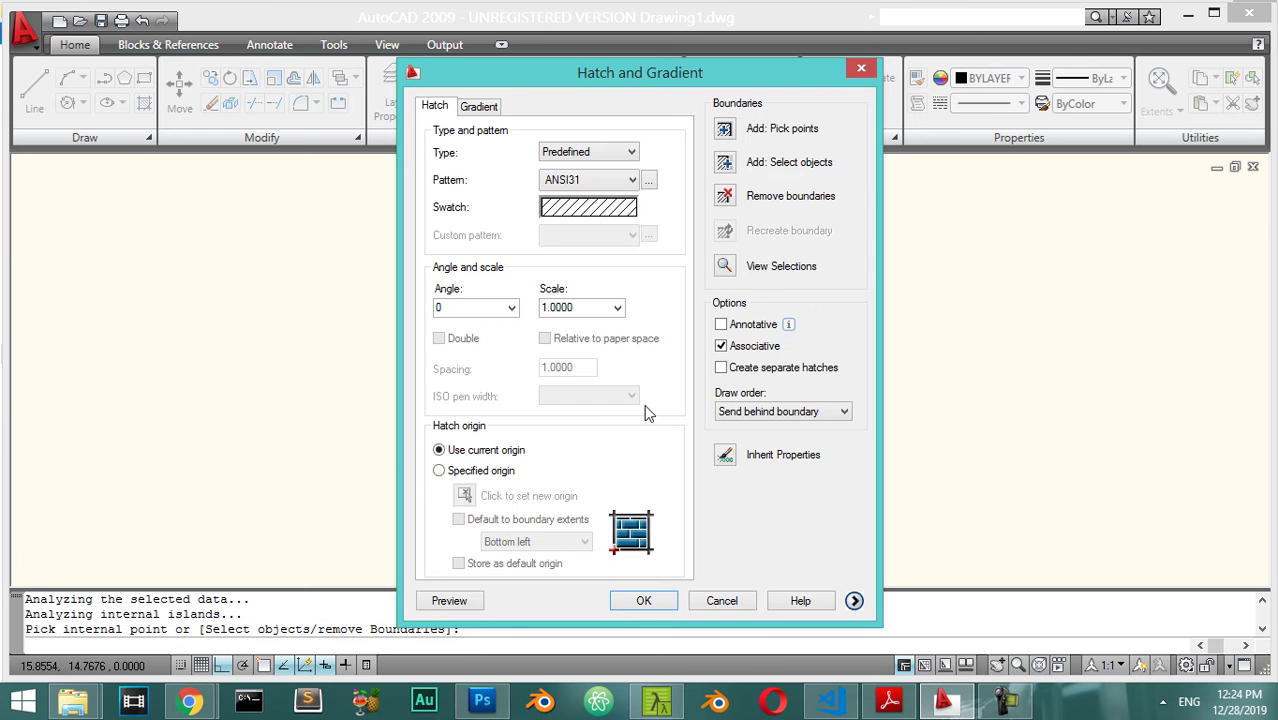
Step: Choose the ANSI33 hatch pattern and preview it inside the polygon
{"action": "left_click", "coordinate": [605, 180]}
{"action": "left_click", "coordinate": [585, 282]}
{"action": "left_click", "coordinate": [620, 210]}
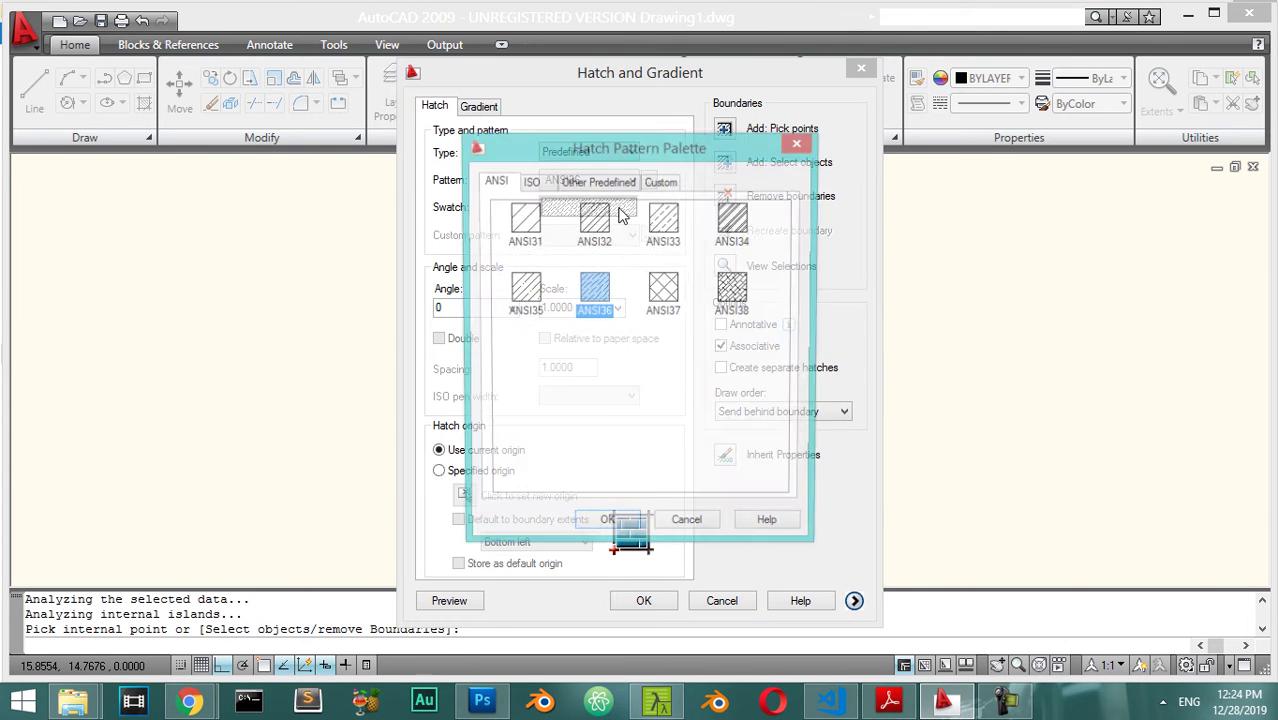
{"action": "left_click", "coordinate": [676, 240]}
{"action": "left_click", "coordinate": [607, 529]}
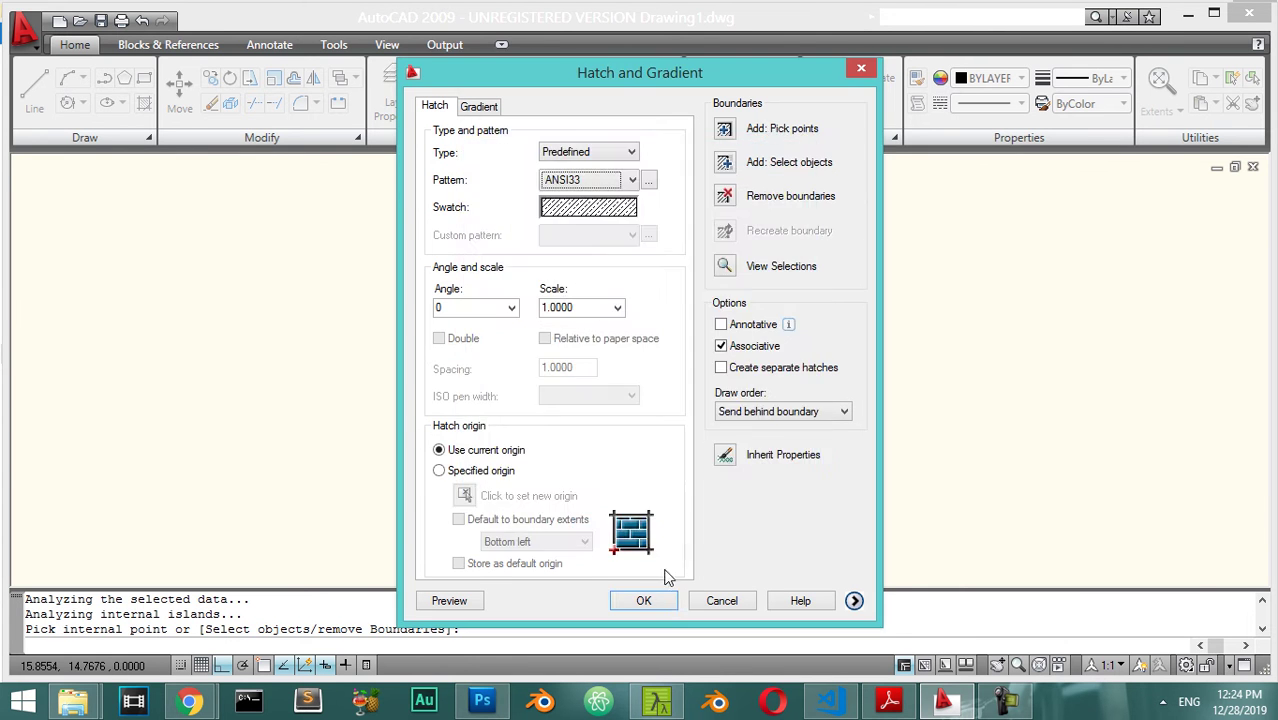
{"action": "left_click", "coordinate": [449, 600]}
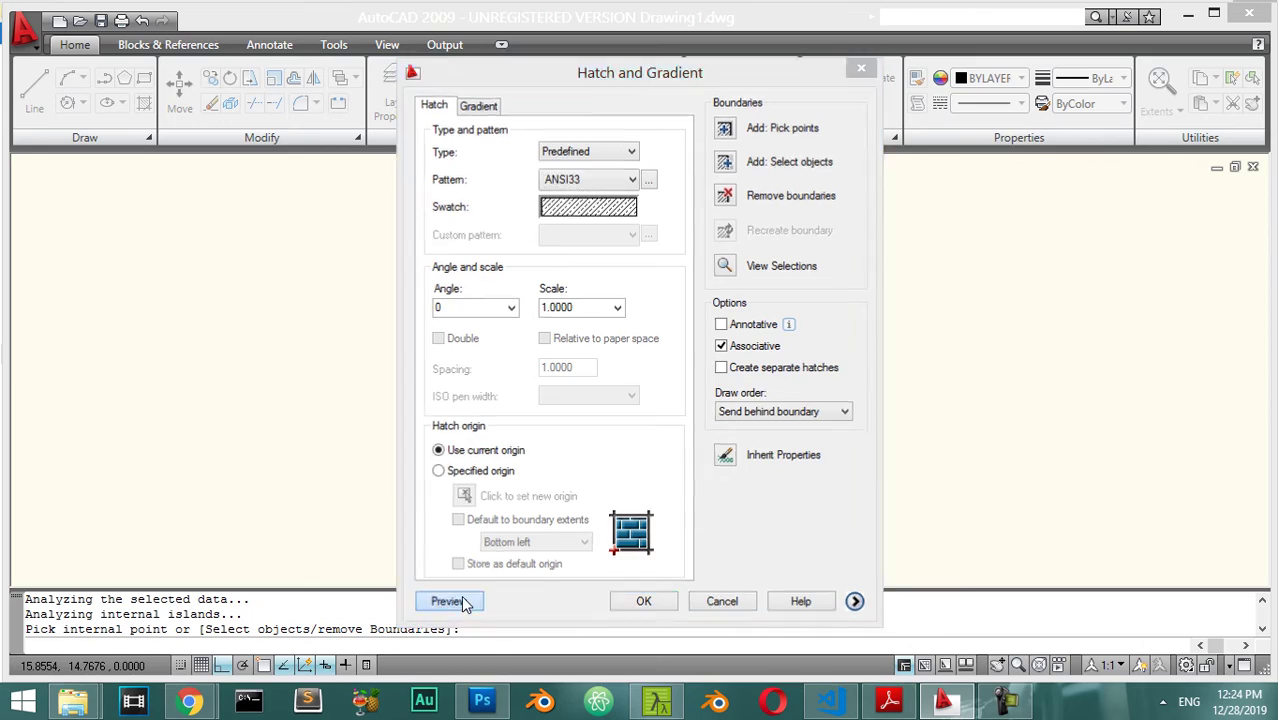
{"action": "scroll", "coordinate": [556, 412], "scroll_direction": "up", "scroll_amount": 6}
{"action": "scroll", "coordinate": [556, 412], "scroll_direction": "up", "scroll_amount": 1}
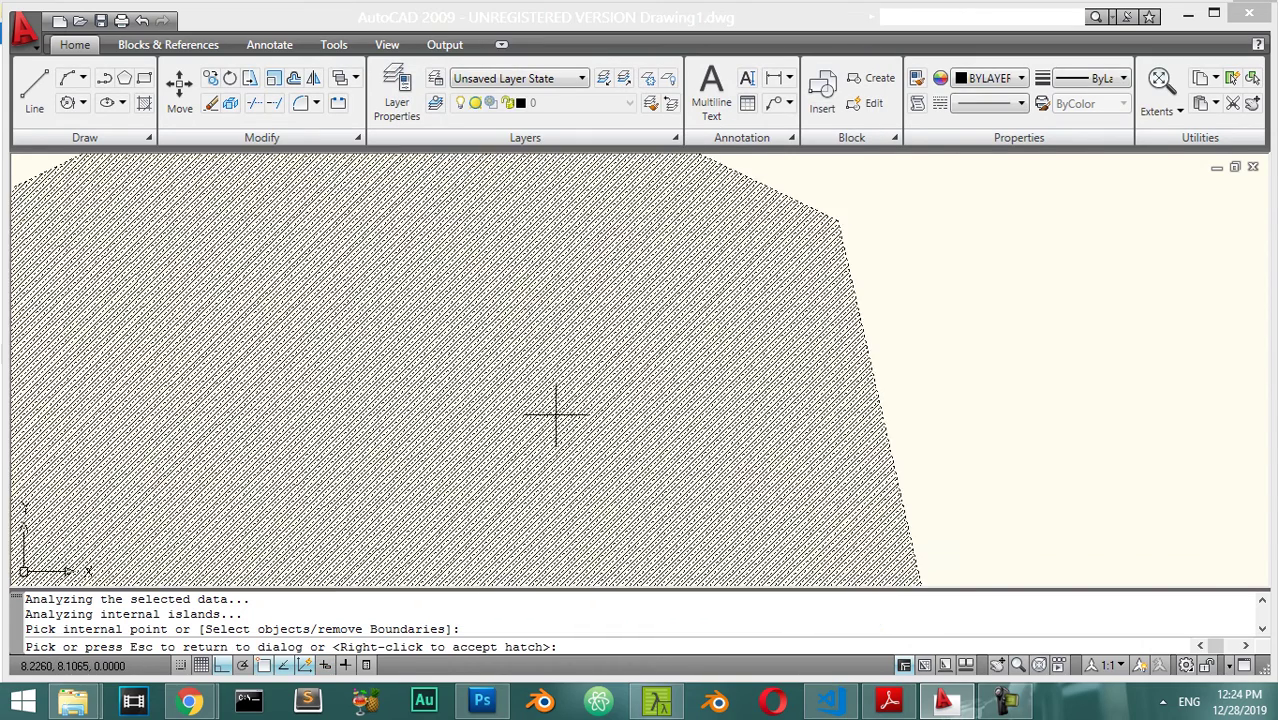
{"action": "scroll", "coordinate": [551, 414], "scroll_direction": "down", "scroll_amount": 8}
{"action": "scroll", "coordinate": [551, 414], "scroll_direction": "up", "scroll_amount": 1}
{"action": "scroll", "coordinate": [558, 422], "scroll_direction": "up", "scroll_amount": 2}
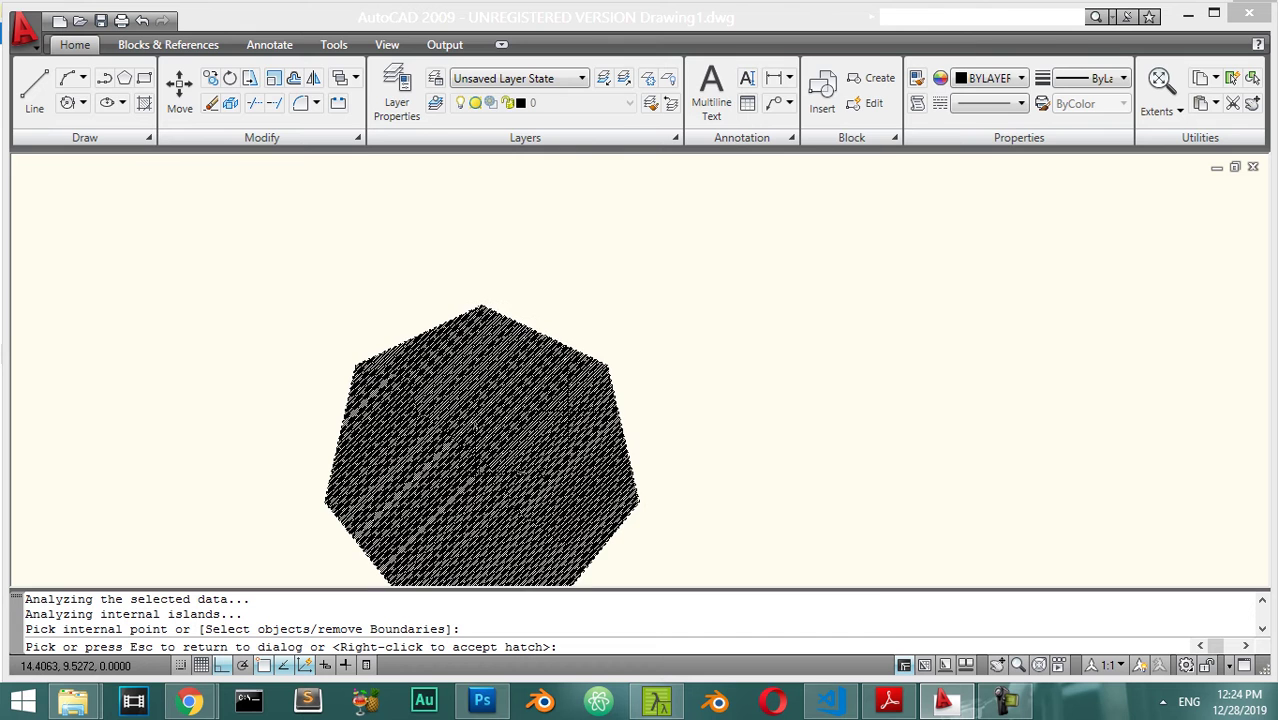
Step: Try hatch scales of .5 and 5, previewing each one in the polygon
{"action": "key", "text": "Escape"}
{"action": "double_click", "coordinate": [558, 307]}
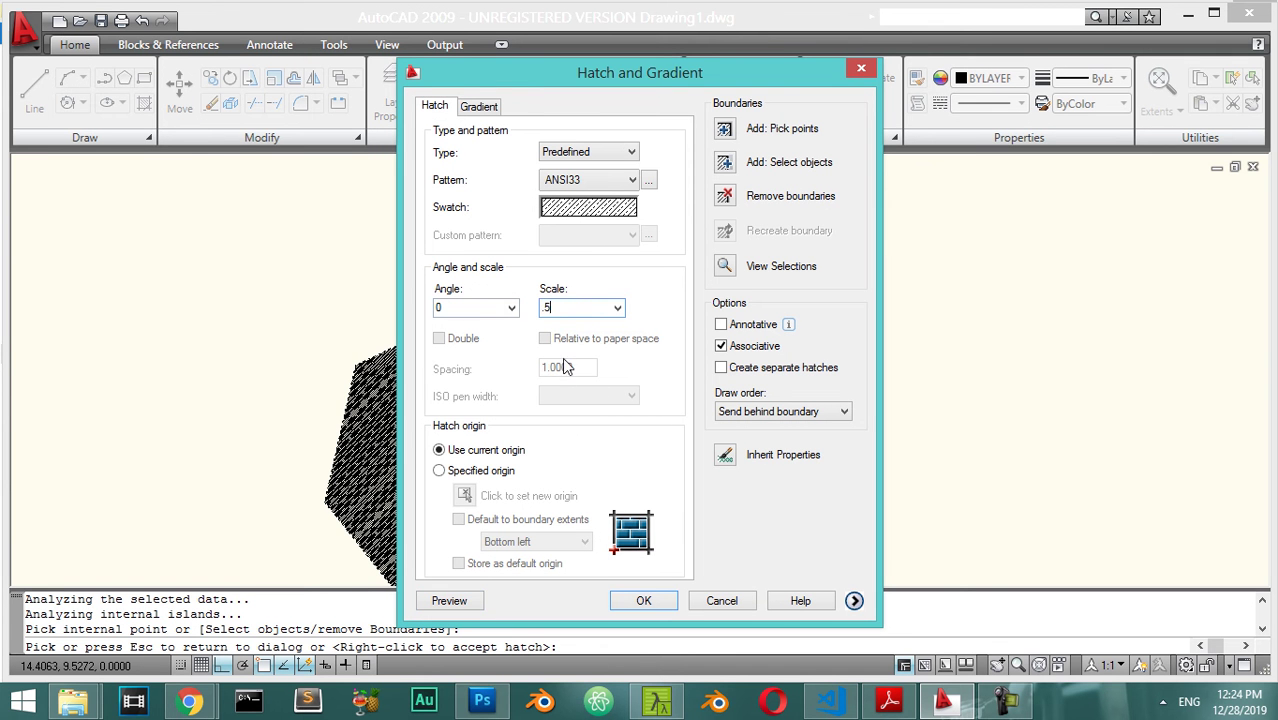
{"action": "left_click", "coordinate": [470, 600]}
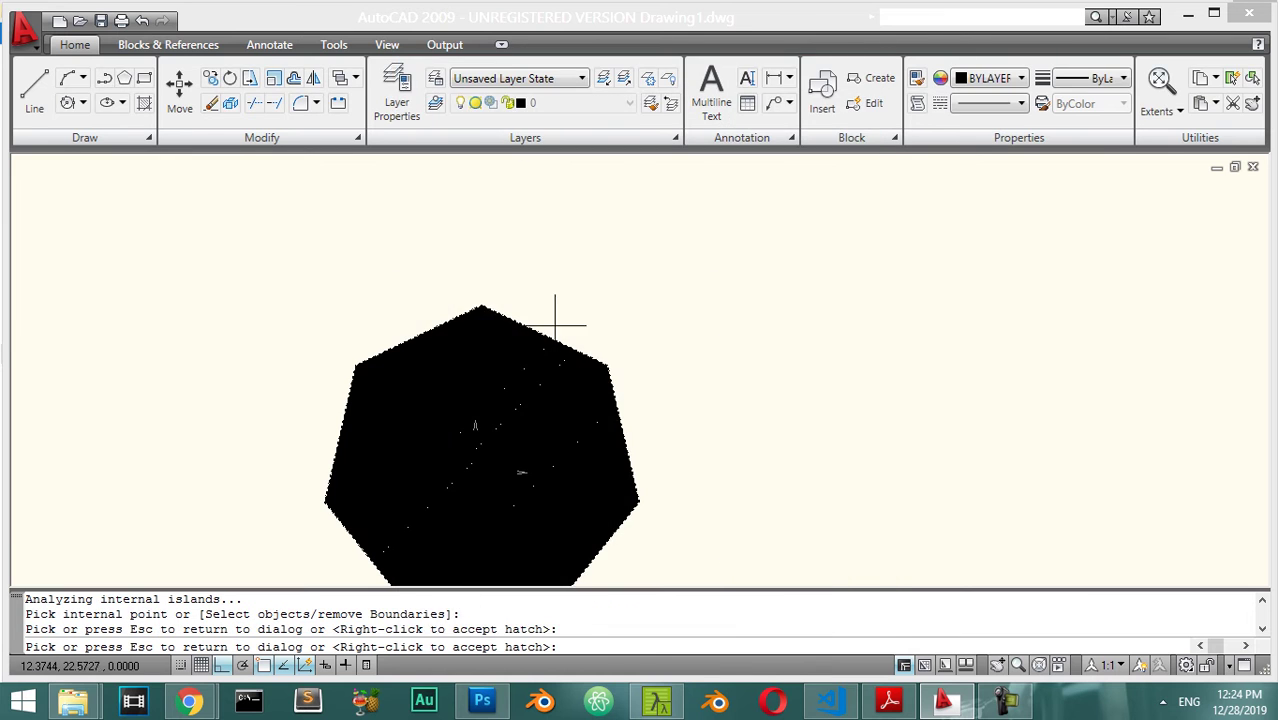
{"action": "key", "text": "Escape"}
{"action": "double_click", "coordinate": [585, 310]}
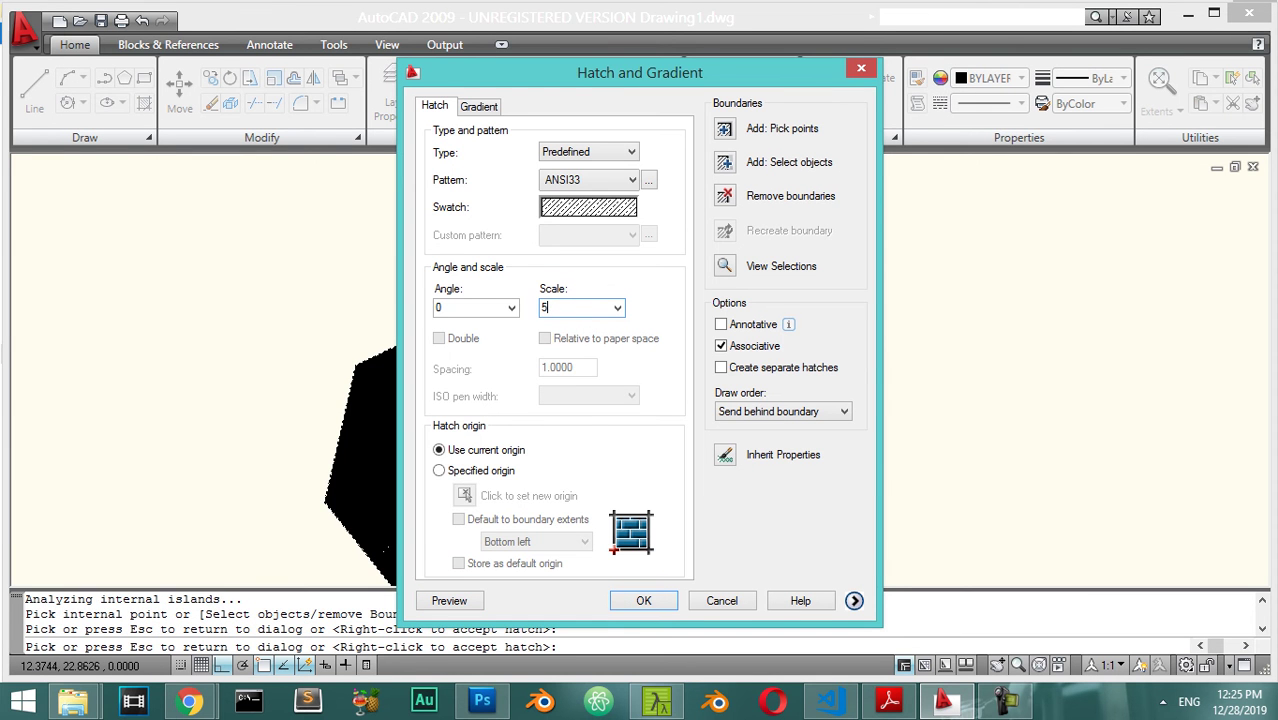
{"action": "left_click", "coordinate": [448, 601]}
Step: Set the hatch scale to 7, preview it and apply the hatch to the polygon
{"action": "key", "text": "Escape"}
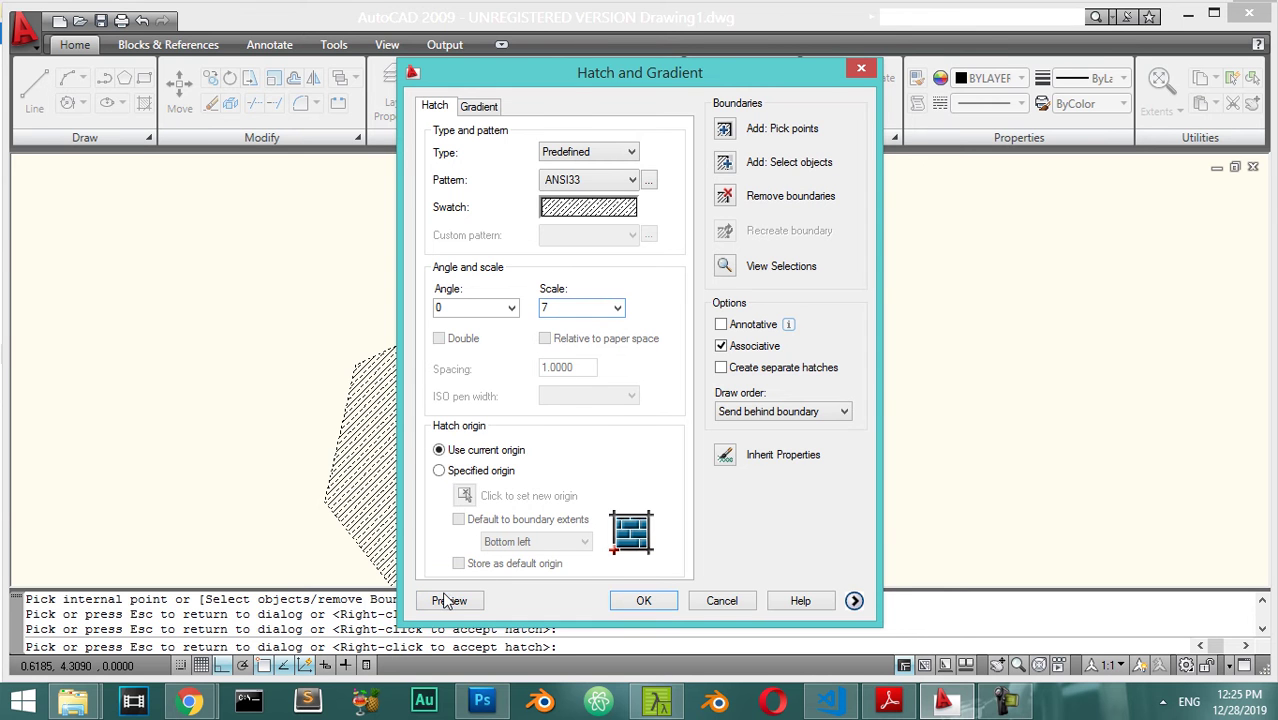
{"action": "left_click", "coordinate": [448, 601]}
{"action": "key", "text": "Escape"}
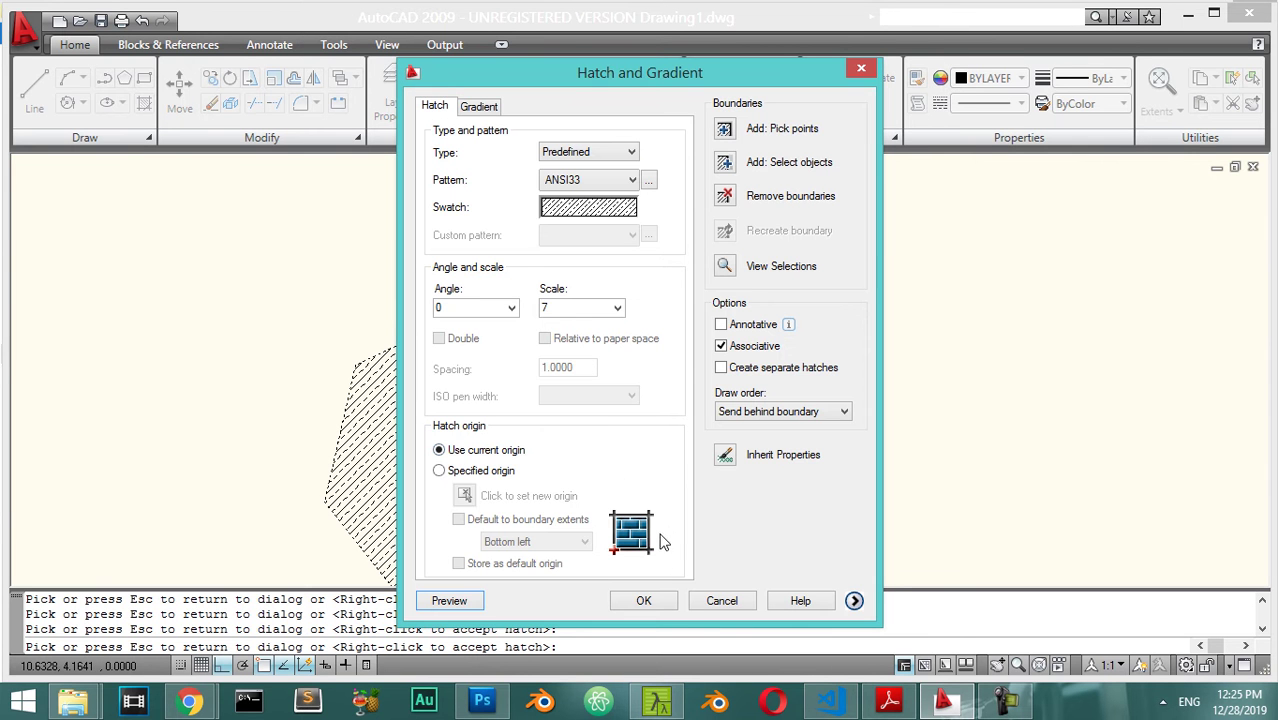
{"action": "left_click", "coordinate": [645, 601]}
{"action": "scroll", "coordinate": [470, 428], "scroll_direction": "up", "scroll_amount": 5}
{"action": "scroll", "coordinate": [470, 428], "scroll_direction": "down", "scroll_amount": 8}
{"action": "key", "text": "Escape"}
Step: Erase the polygon and its hatch together with a crossing selection
{"action": "left_click", "coordinate": [603, 344]}
{"action": "left_click", "coordinate": [359, 538]}
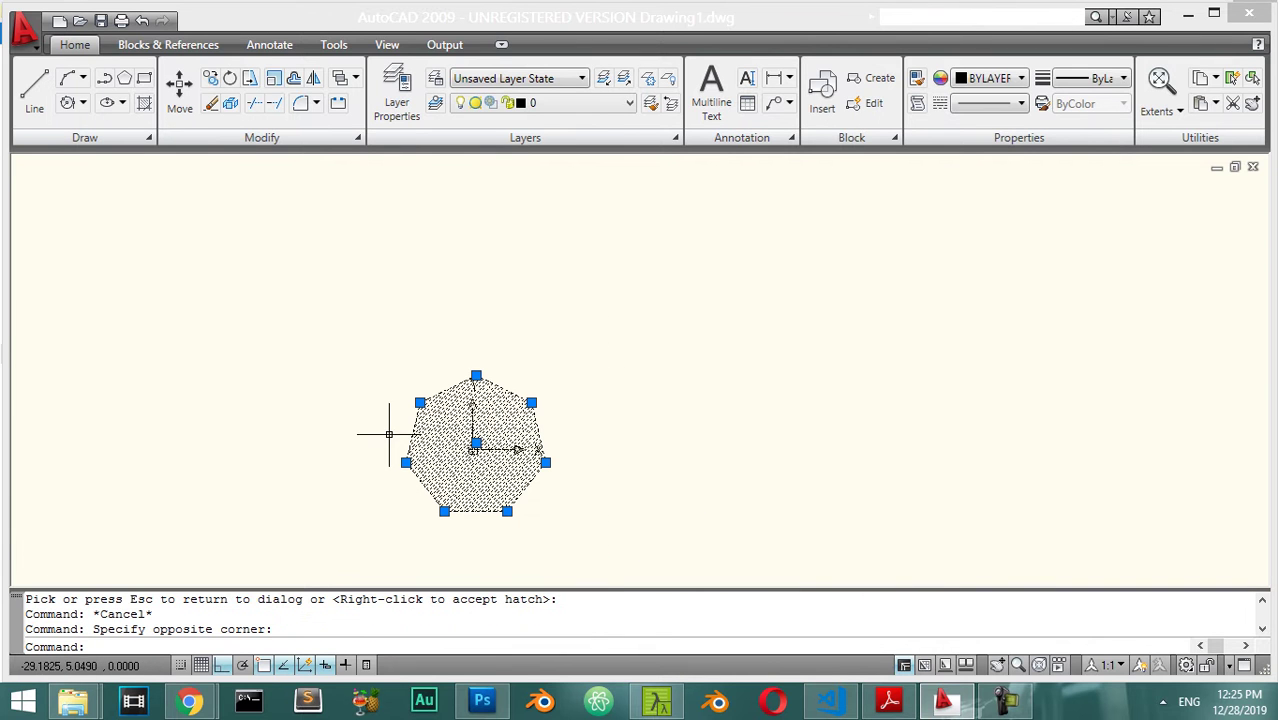
{"action": "type", "text": "e"}
{"action": "key", "text": "Return"}
Step: Draw a rectangle from 0,0 with its opposite corner at the relative coordinates 50,50
{"action": "type", "text": "rec"}
{"action": "key", "text": "Return"}
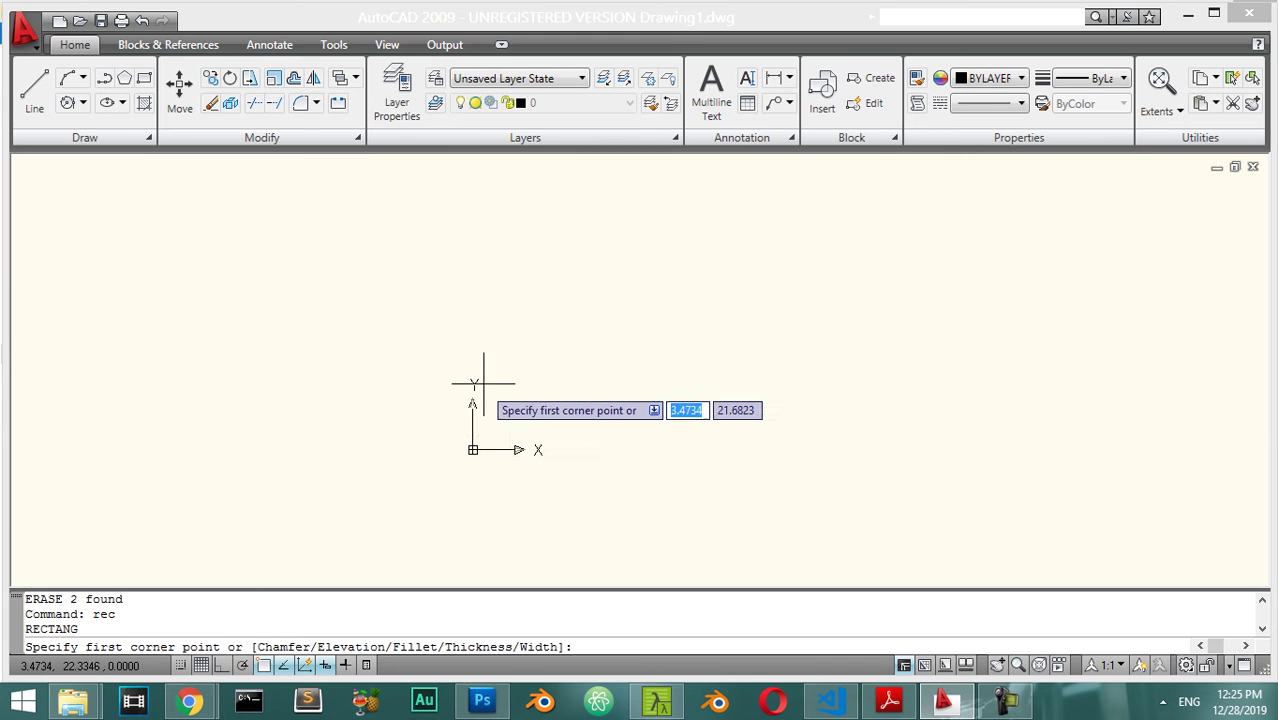
{"action": "key", "text": "Tab"}
{"action": "type", "text": "0"}
{"action": "key", "text": "Return"}
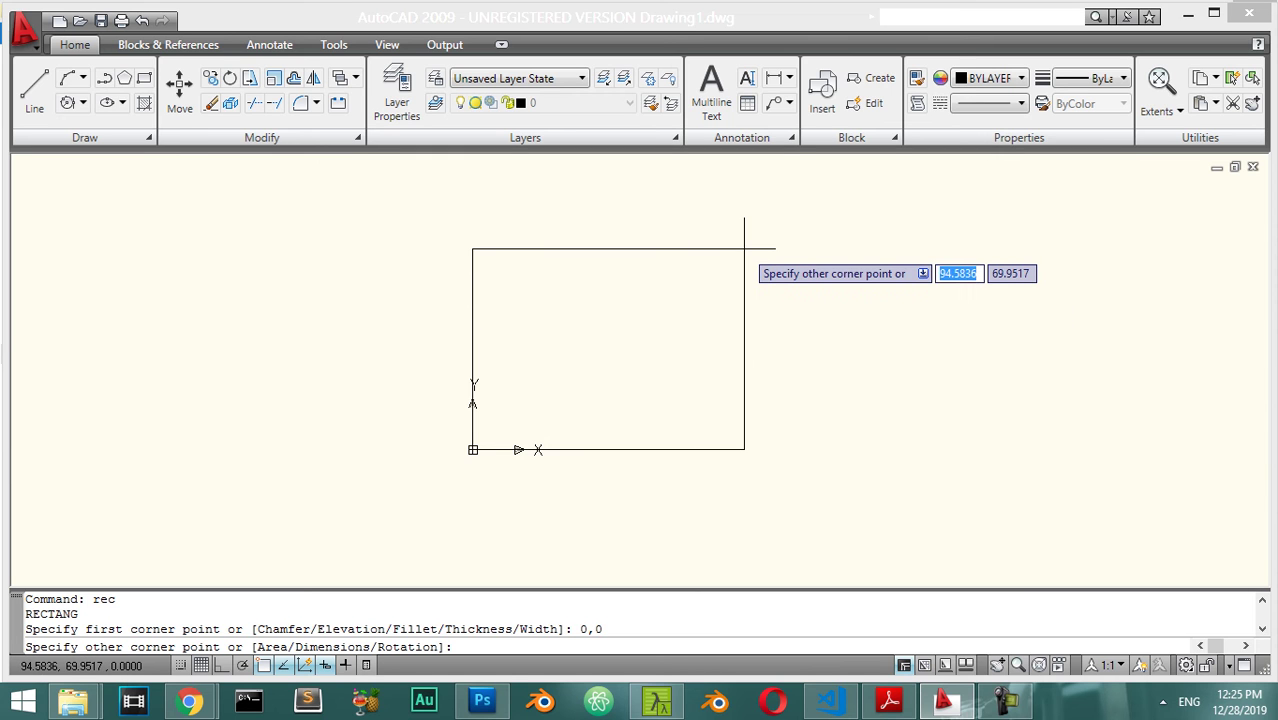
{"action": "type", "text": "50"}
{"action": "key", "text": "Tab"}
{"action": "type", "text": "50"}
{"action": "key", "text": "Return"}
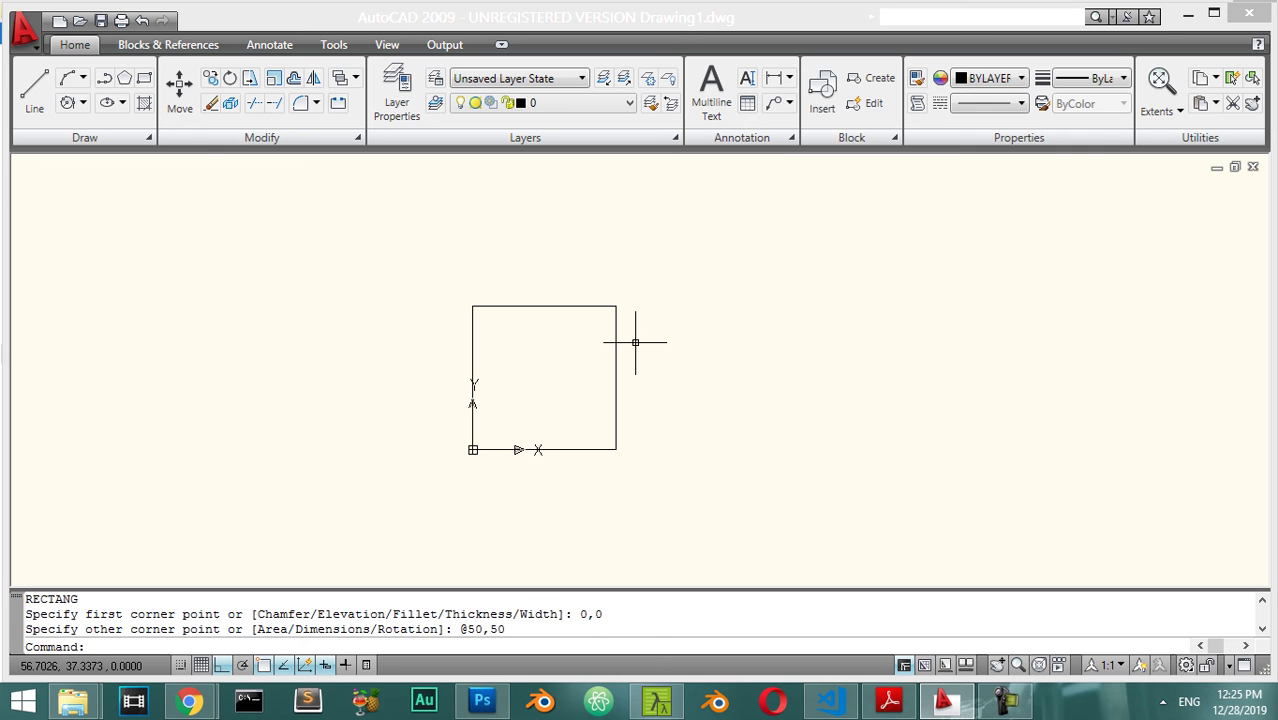
{"action": "key", "text": "Escape"}
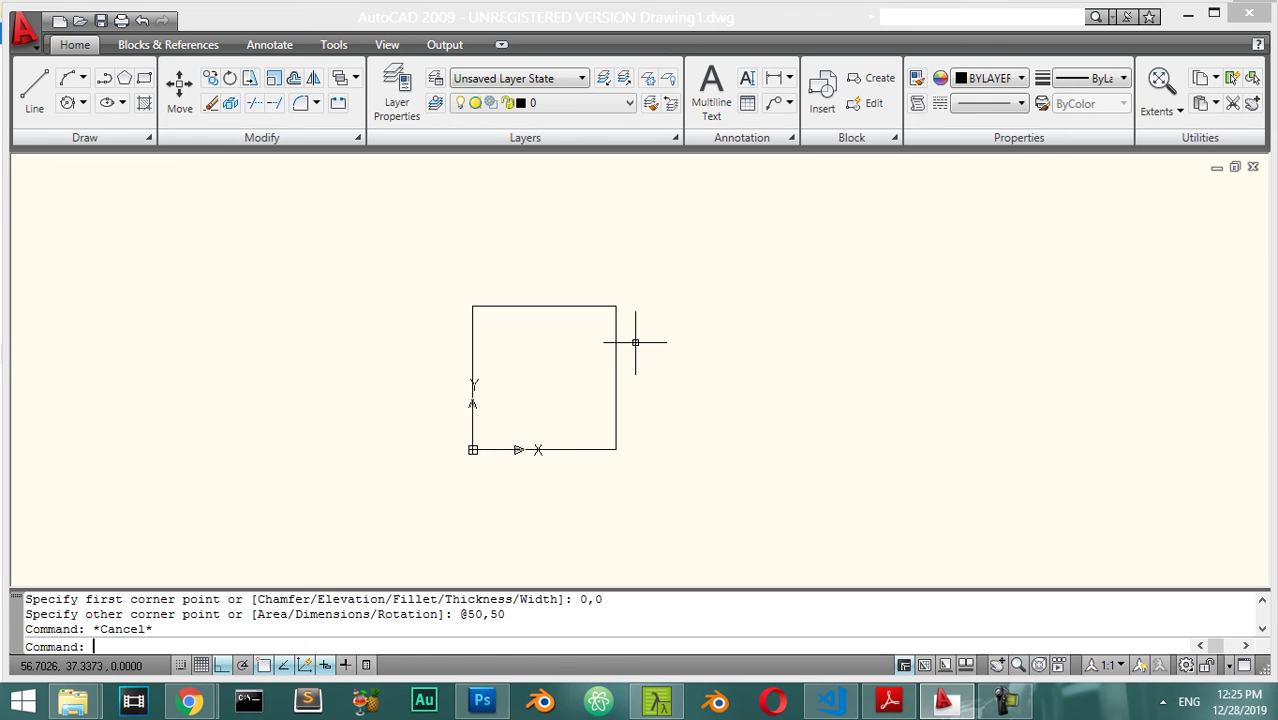
Step: Zoom the view to the drawing's extents
{"action": "type", "text": "z"}
{"action": "key", "text": "Return"}
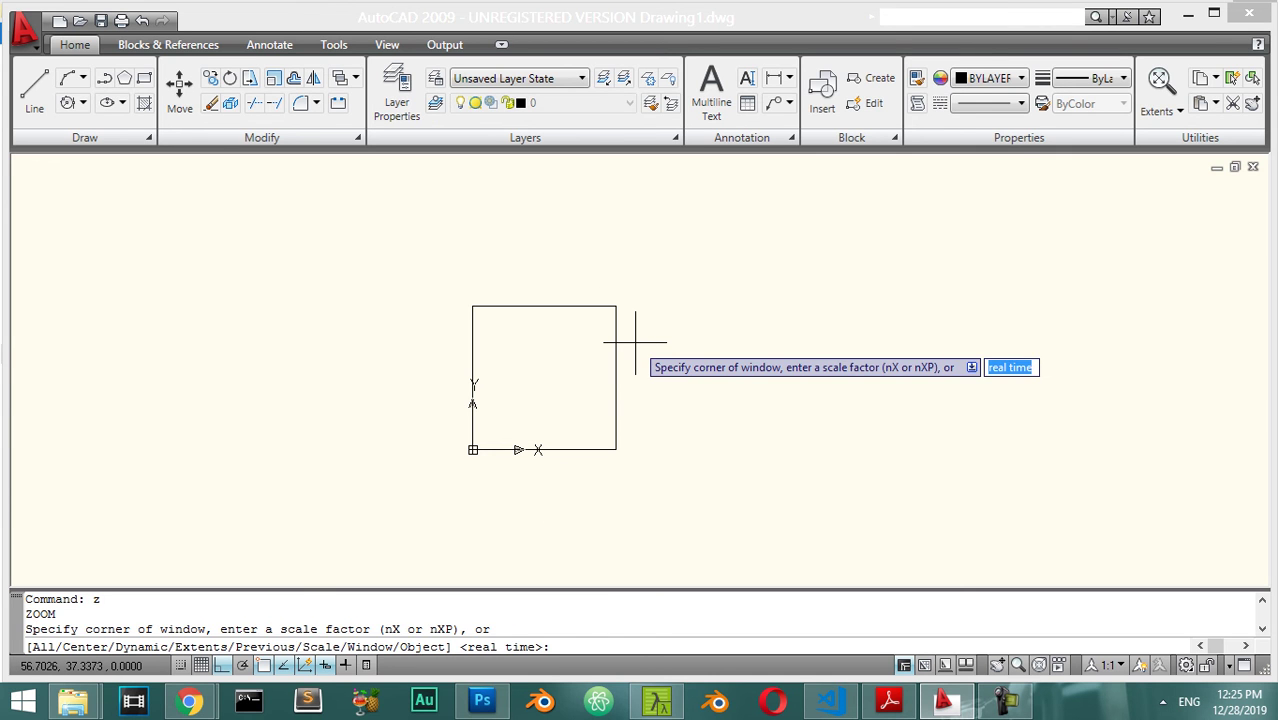
{"action": "key", "text": "Escape"}
{"action": "key", "text": "Return"}
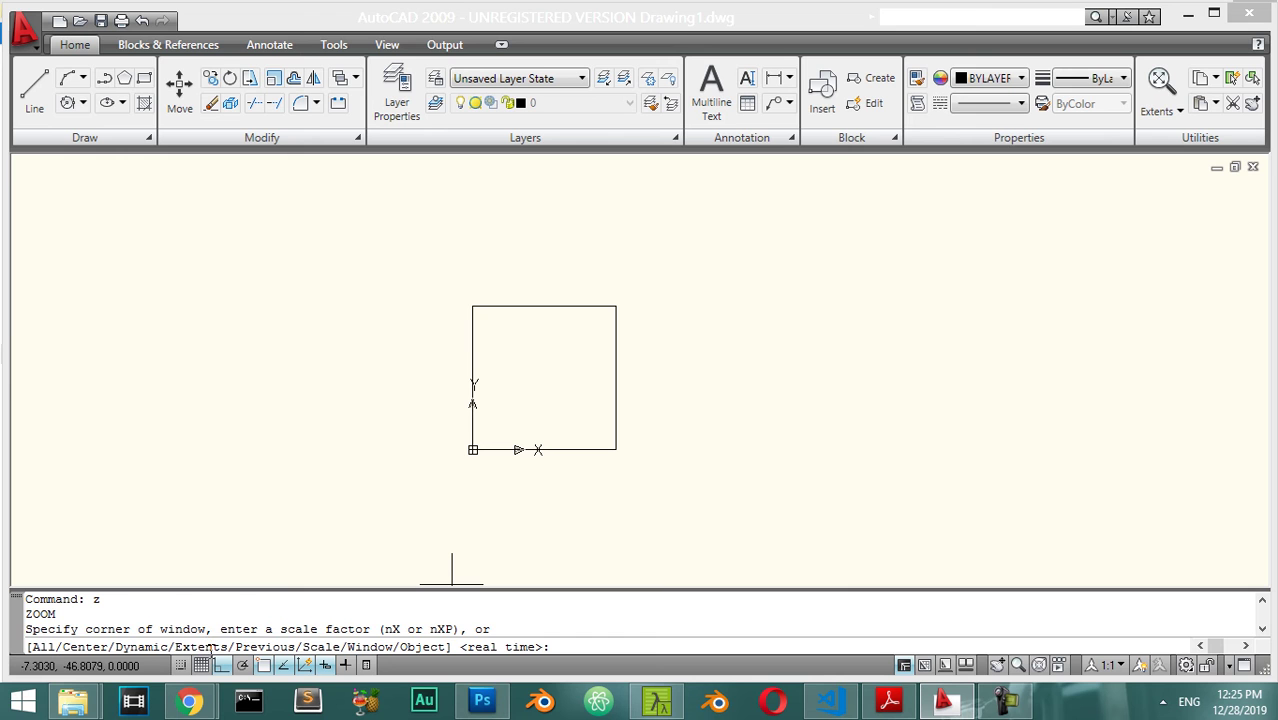
{"action": "type", "text": "e"}
{"action": "key", "text": "Return"}
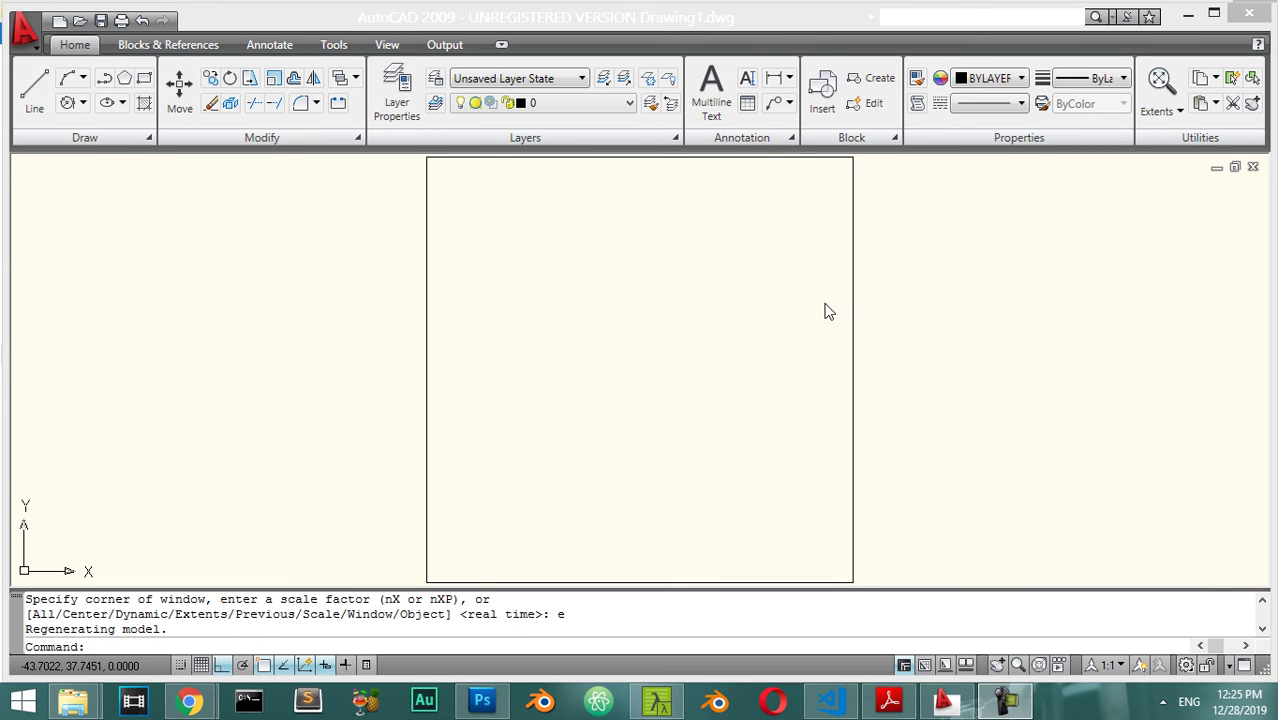
{"action": "key", "text": "Escape"}
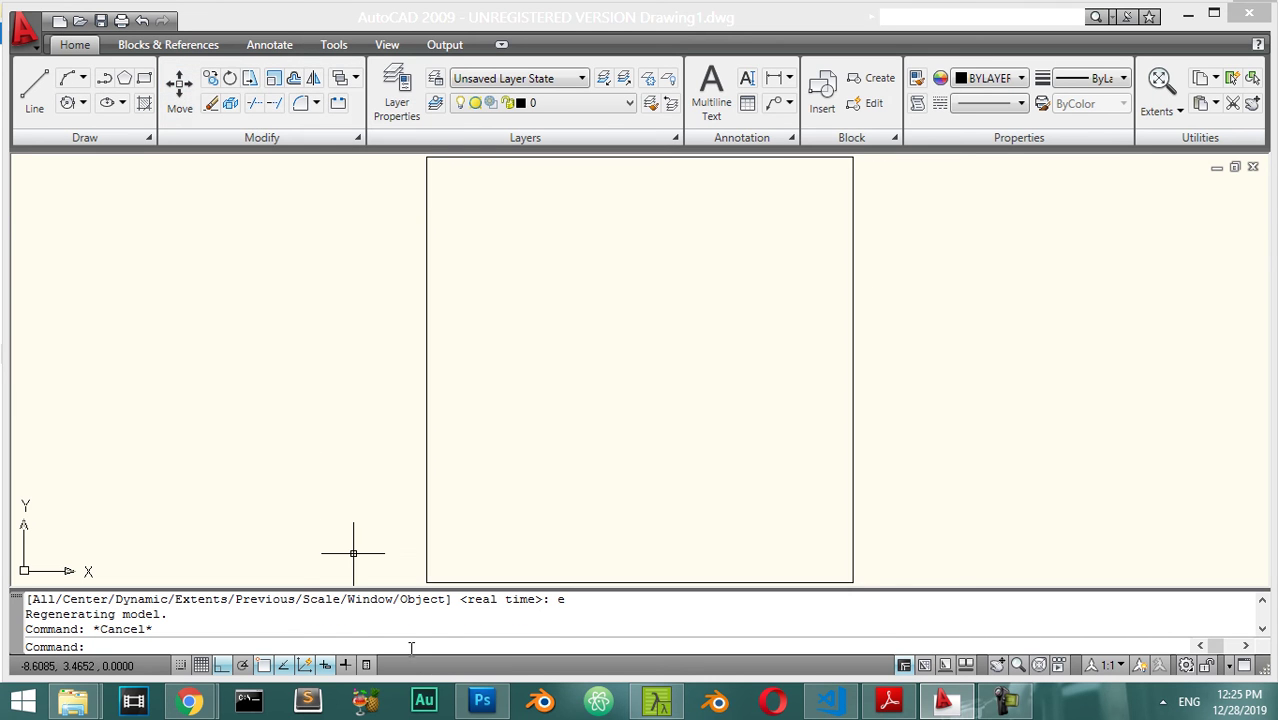
Step: Move the square 50 units to the right, from its lower-left corner to its lower-right corner
{"action": "type", "text": "m"}
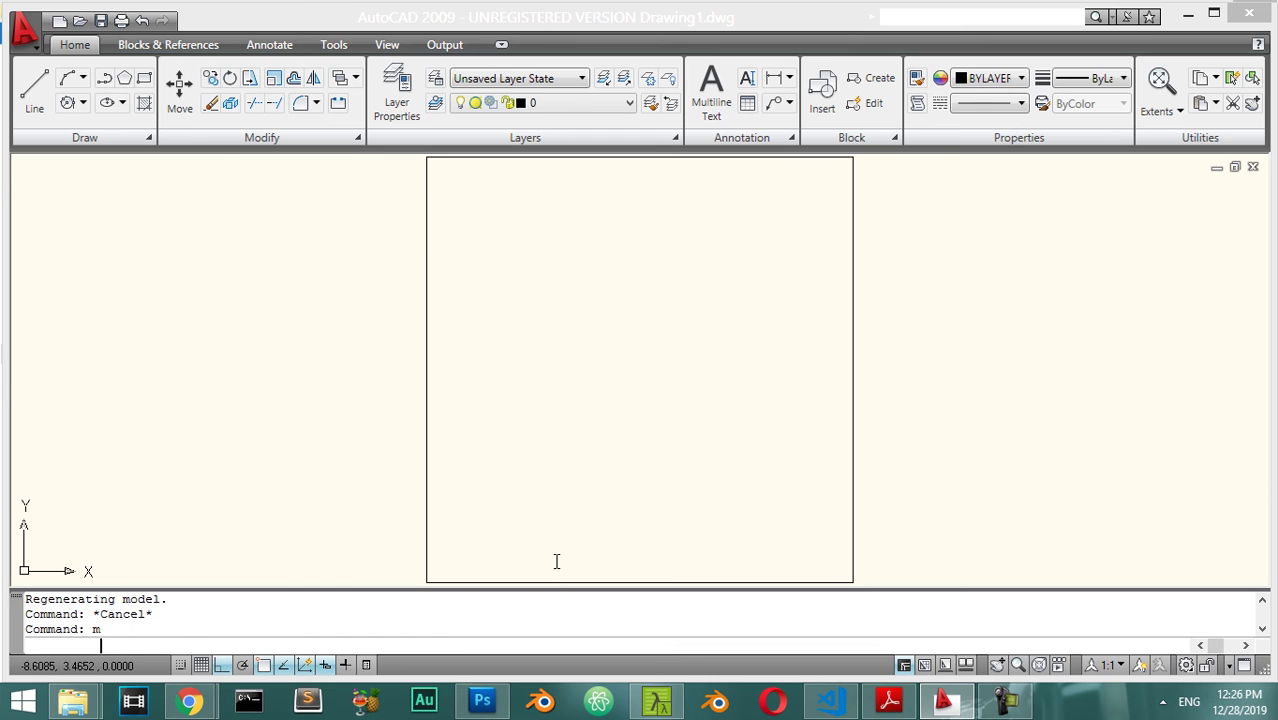
{"action": "key", "text": "Return"}
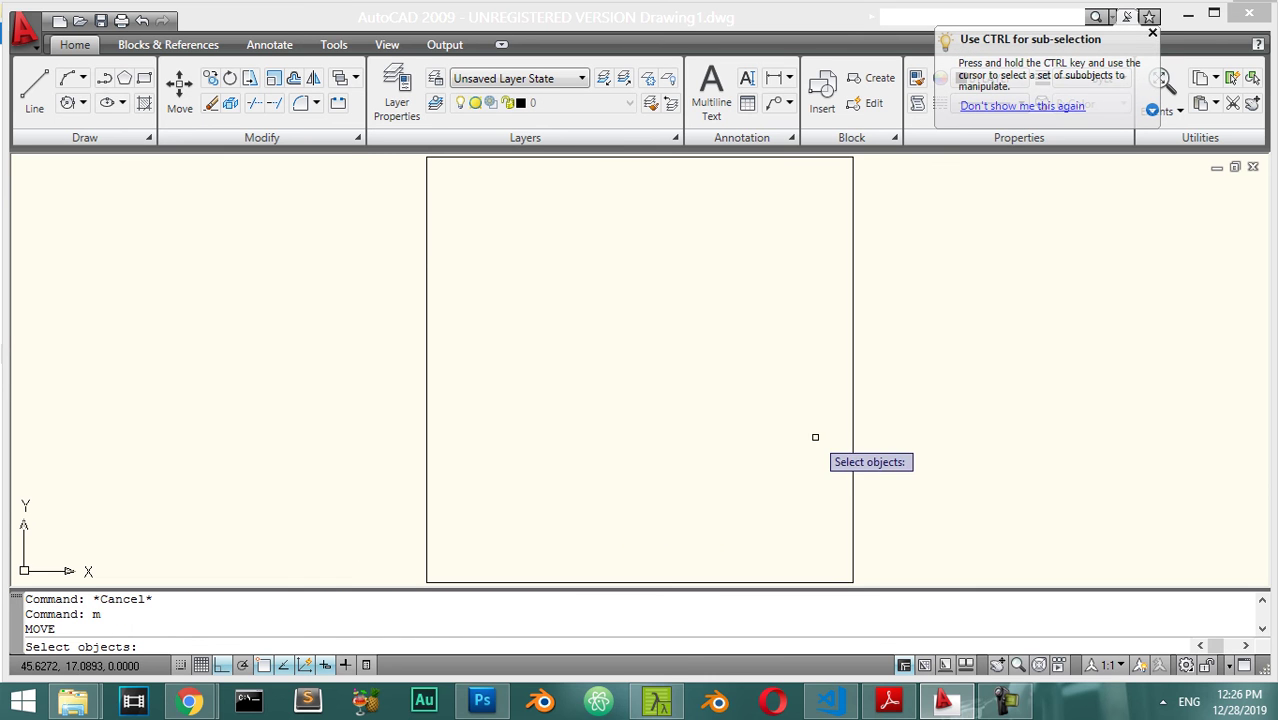
{"action": "left_click", "coordinate": [856, 495]}
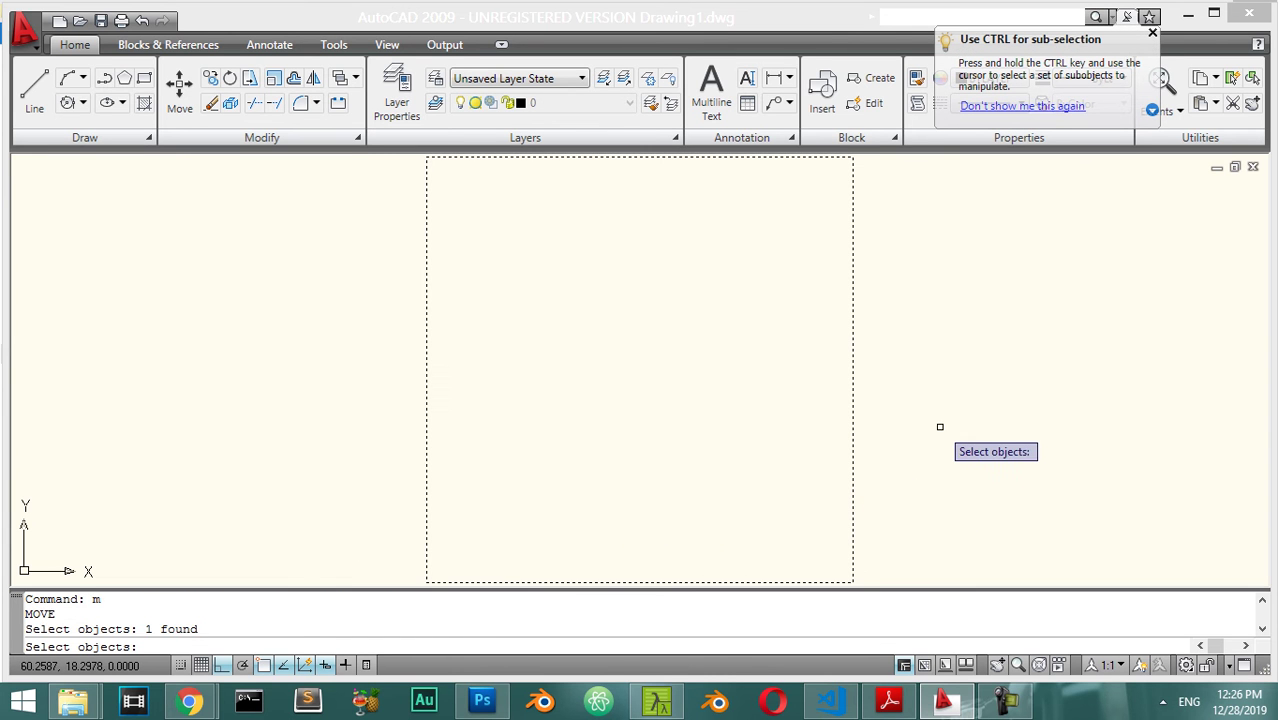
{"action": "key", "text": "Return"}
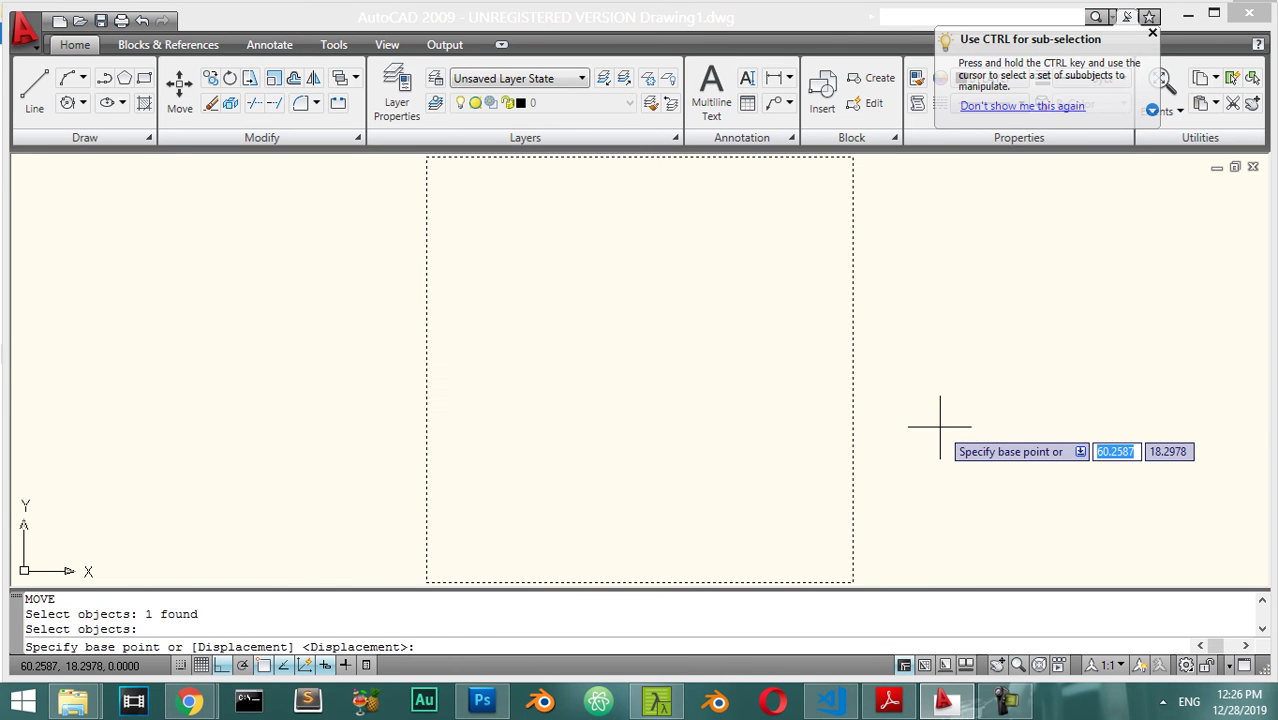
{"action": "left_click", "coordinate": [427, 578]}
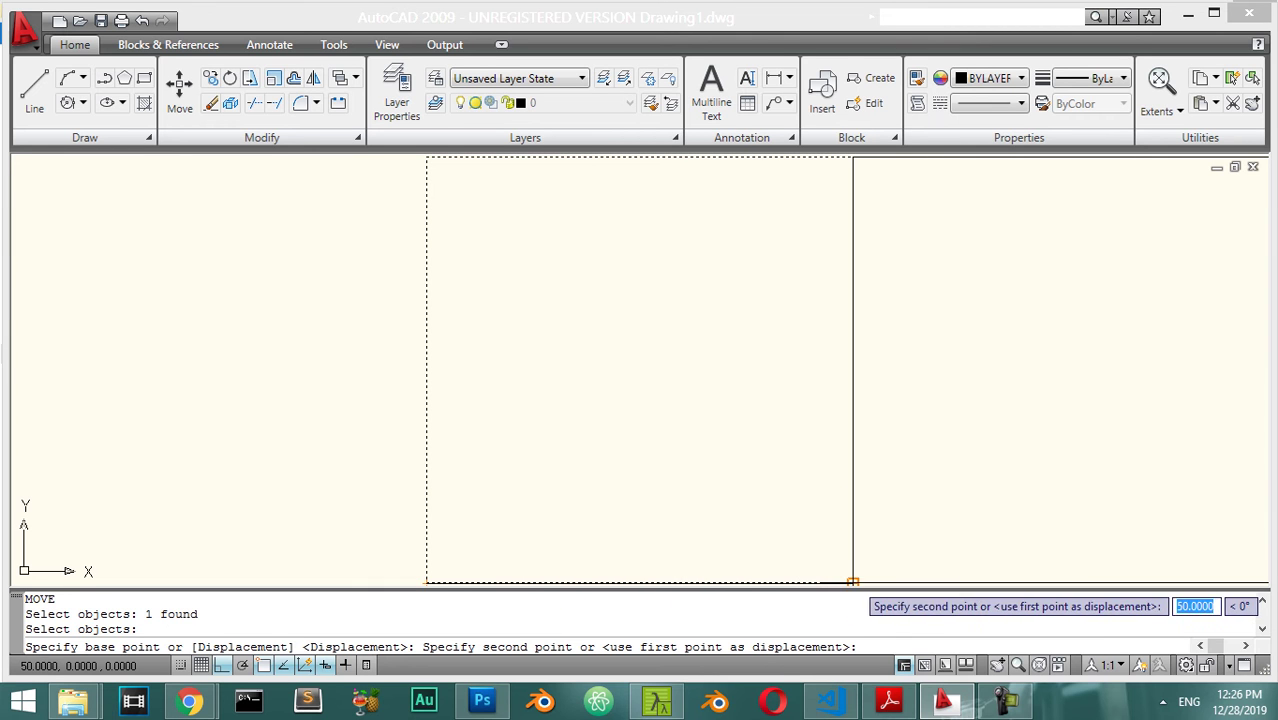
{"action": "left_click", "coordinate": [853, 581]}
{"action": "scroll", "coordinate": [878, 430], "scroll_direction": "down", "scroll_amount": 3}
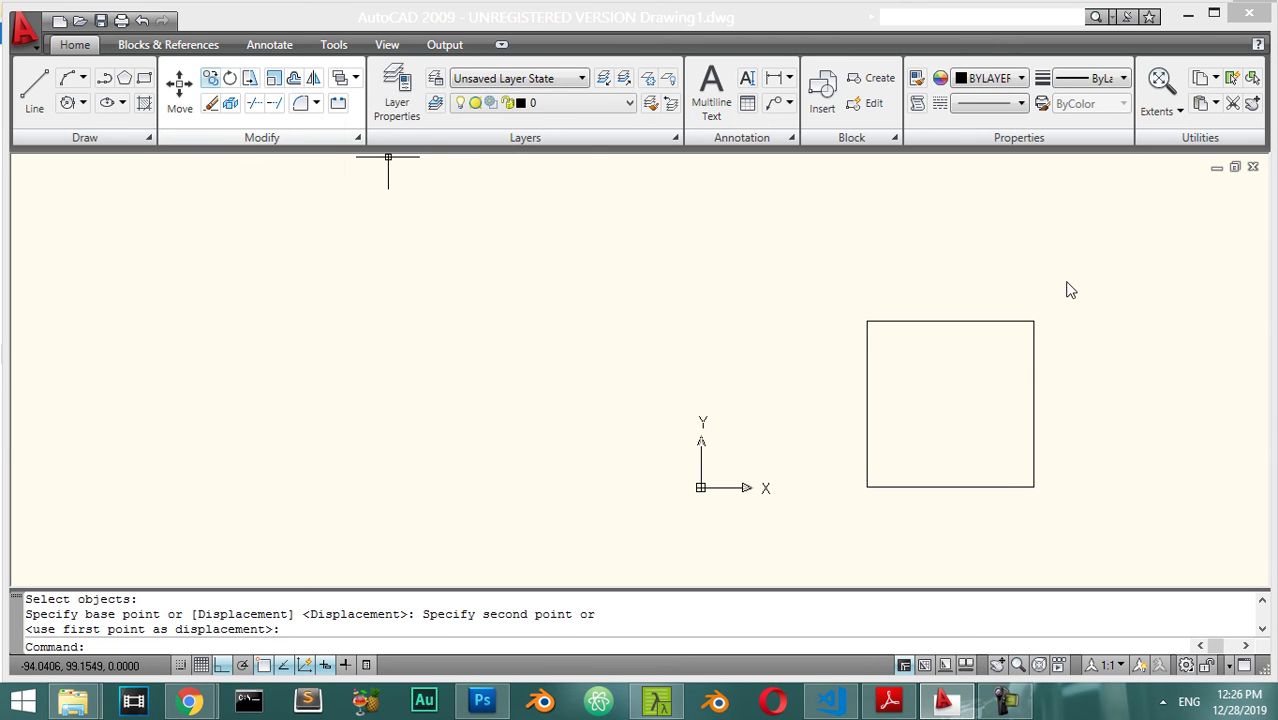
Step: Copy the square from its lower-left corner with Ortho off, placing four copies in a two-by-two grid left of the origin
{"action": "left_click", "coordinate": [216, 79]}
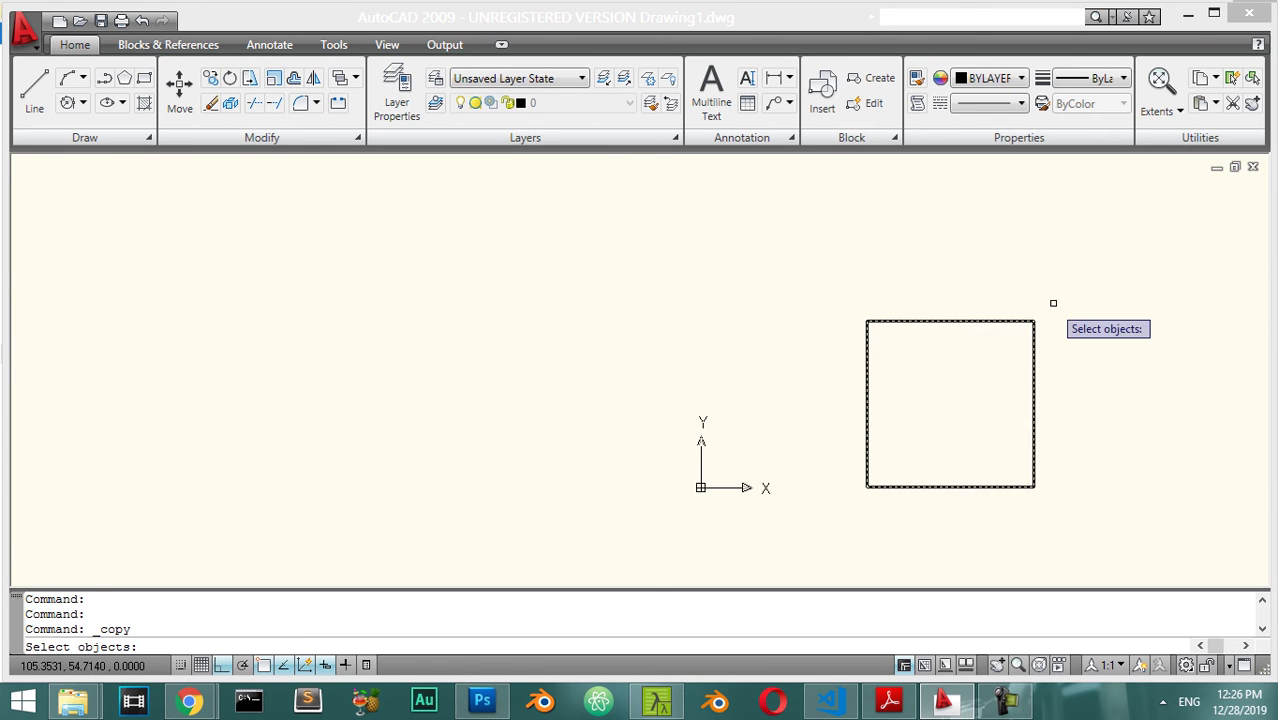
{"action": "left_click", "coordinate": [1018, 323]}
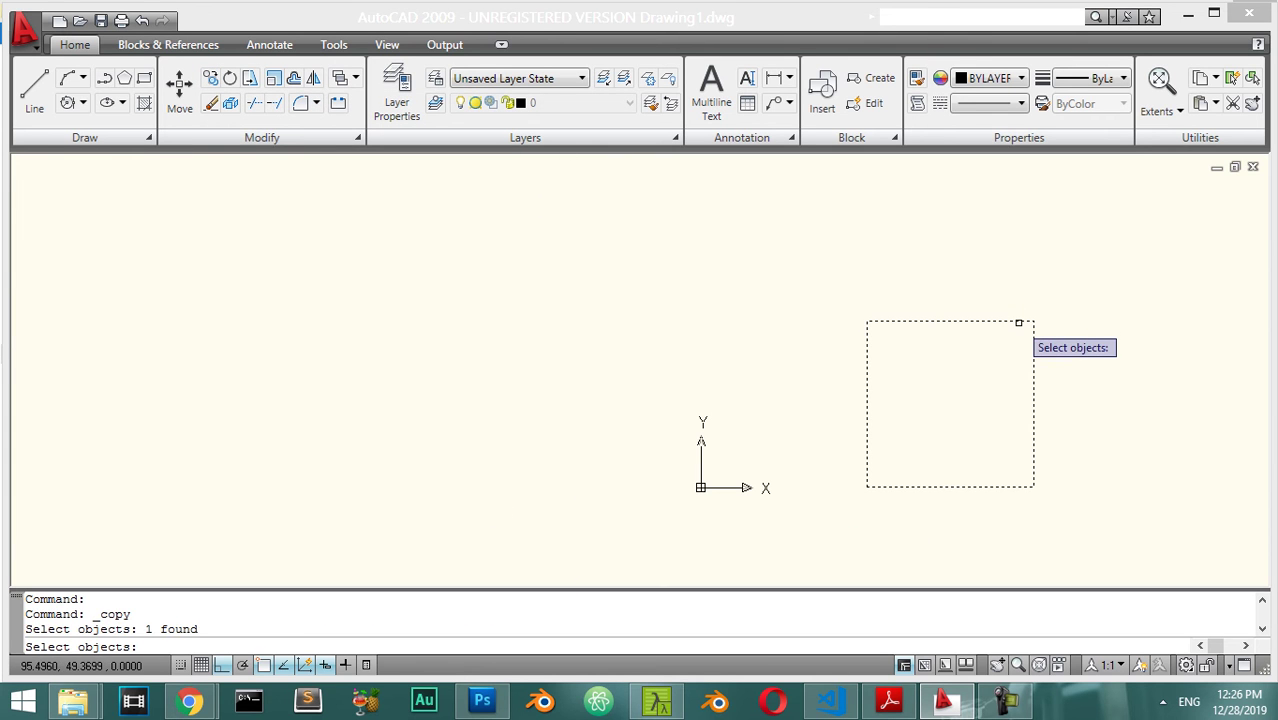
{"action": "key", "text": "Return"}
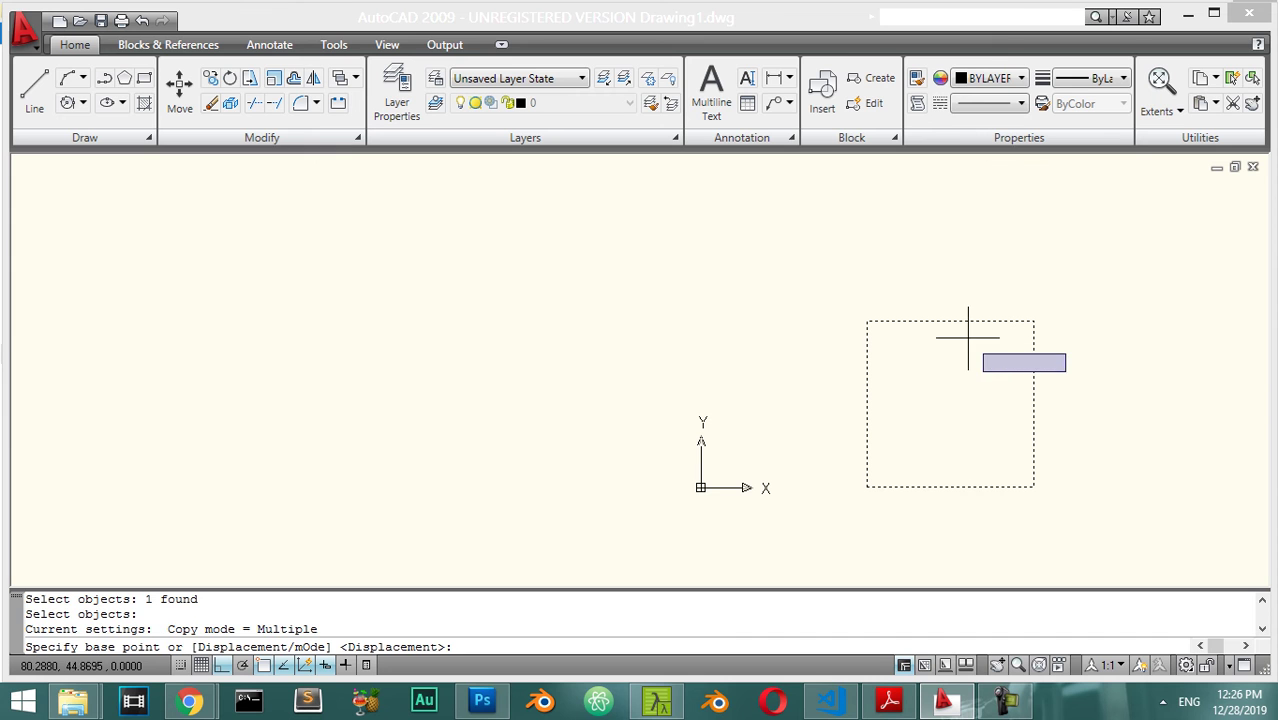
{"action": "left_click", "coordinate": [872, 487]}
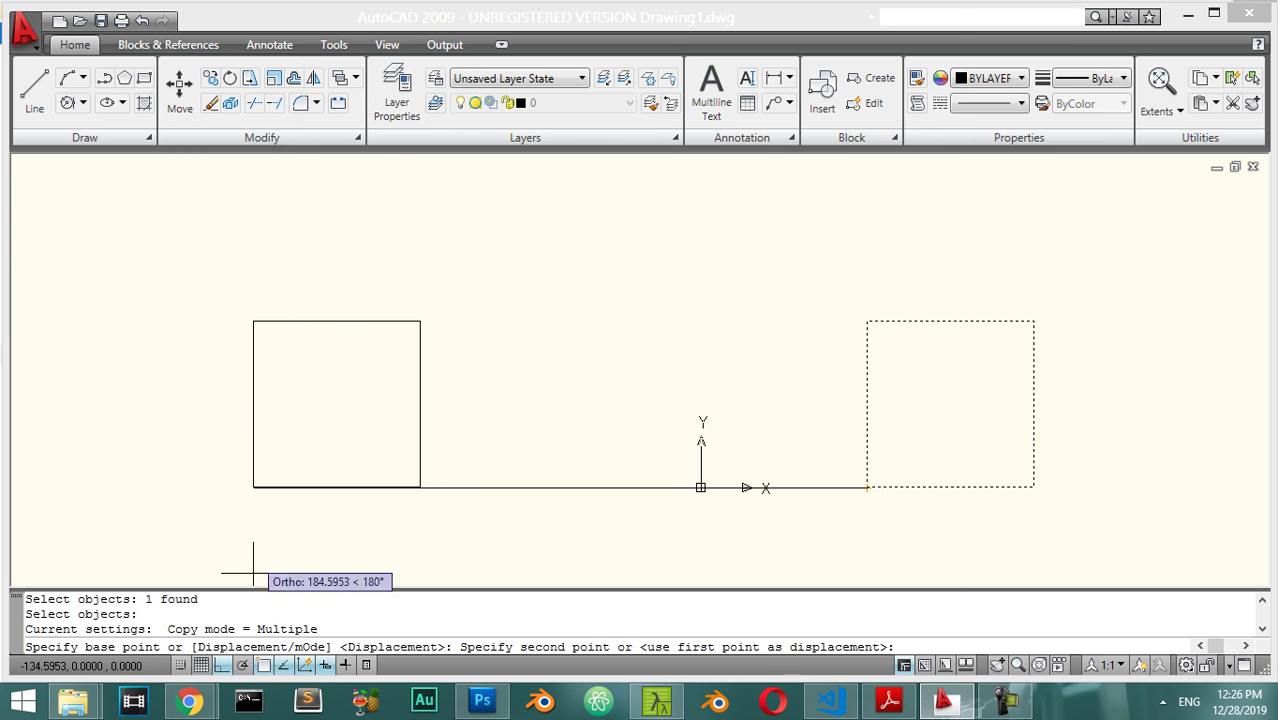
{"action": "left_click", "coordinate": [229, 668]}
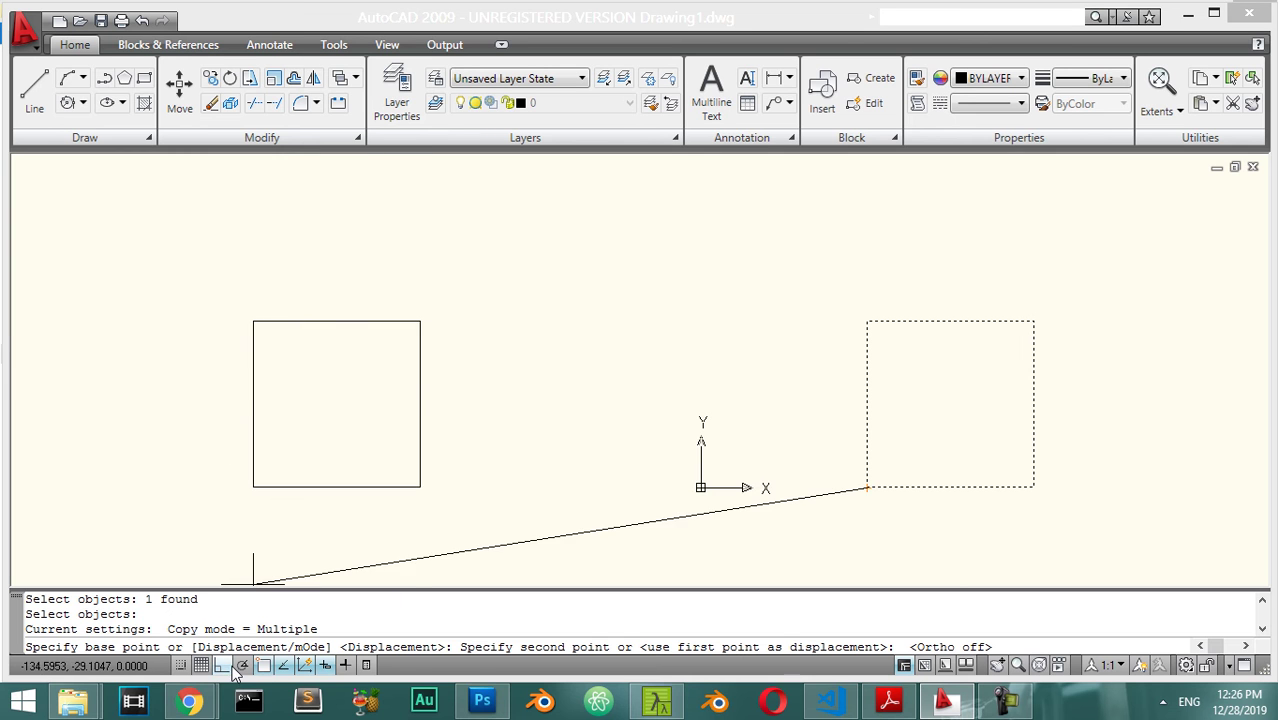
{"action": "left_click", "coordinate": [255, 340]}
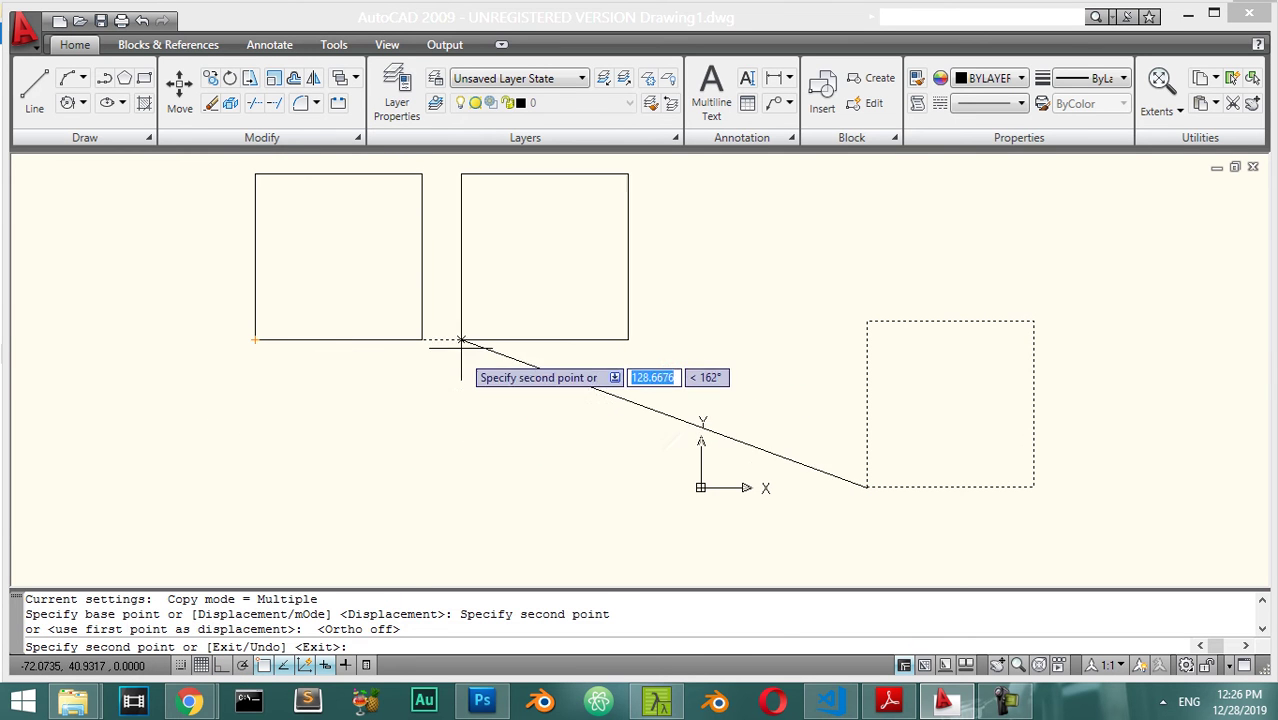
{"action": "left_click", "coordinate": [463, 340]}
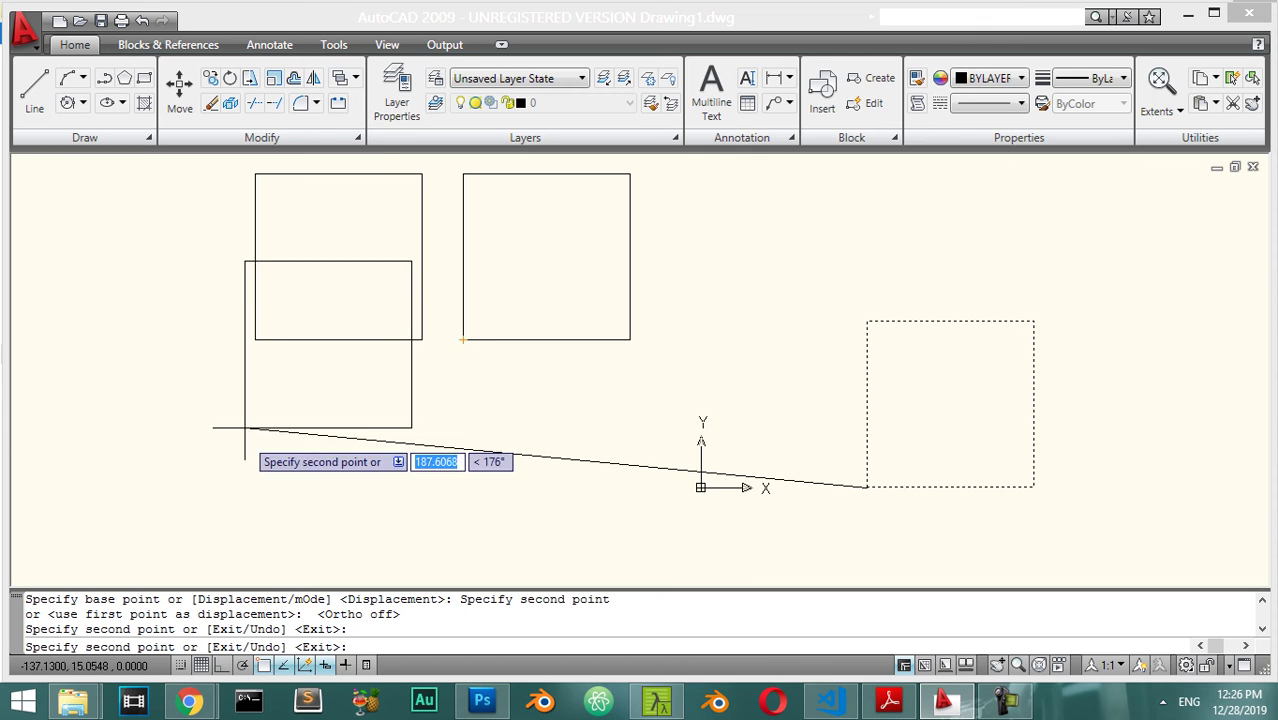
{"action": "left_click", "coordinate": [255, 533]}
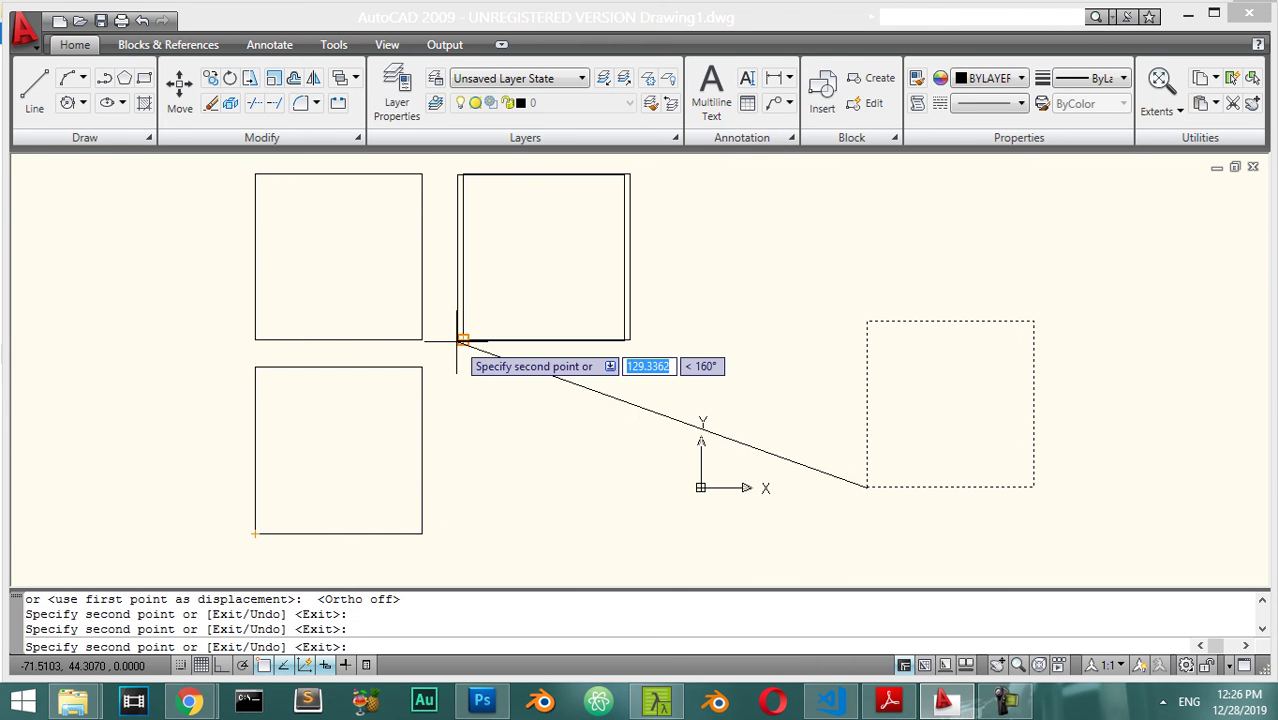
{"action": "left_click", "coordinate": [463, 533]}
{"action": "key", "text": "Return"}
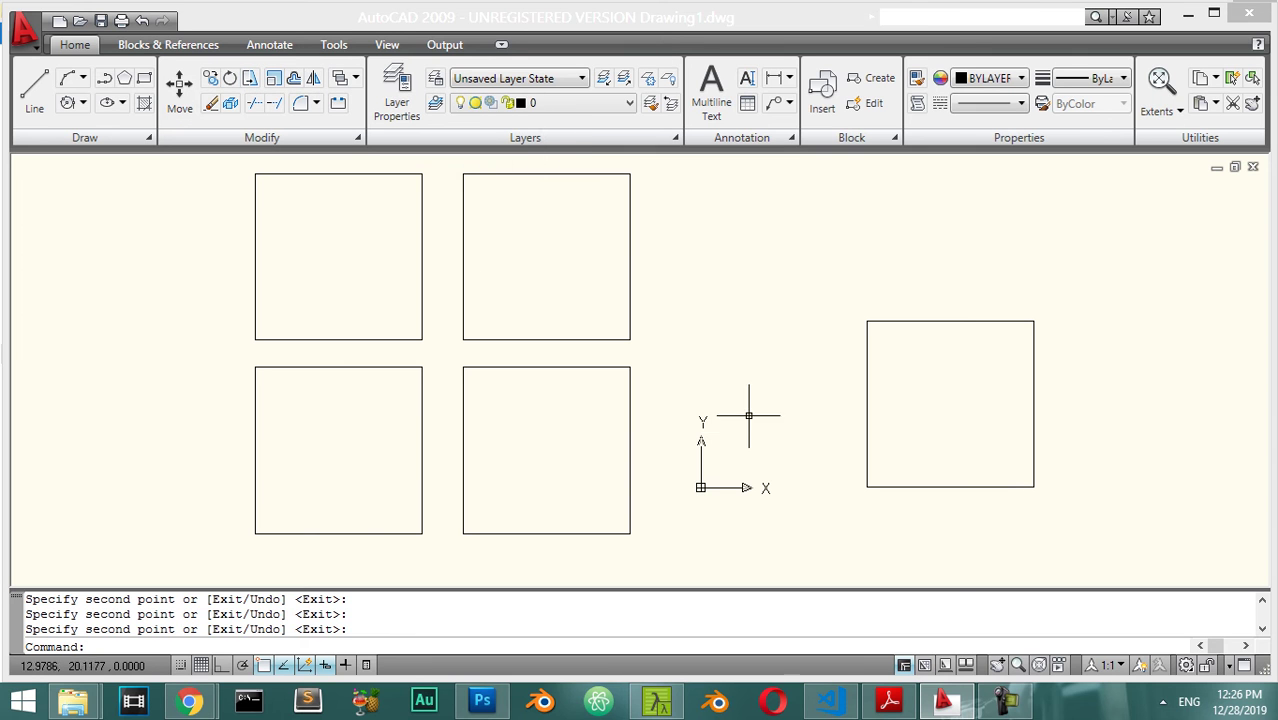
{"action": "key", "text": "Escape"}
{"action": "type", "text": "l"}
{"action": "key", "text": "Return"}
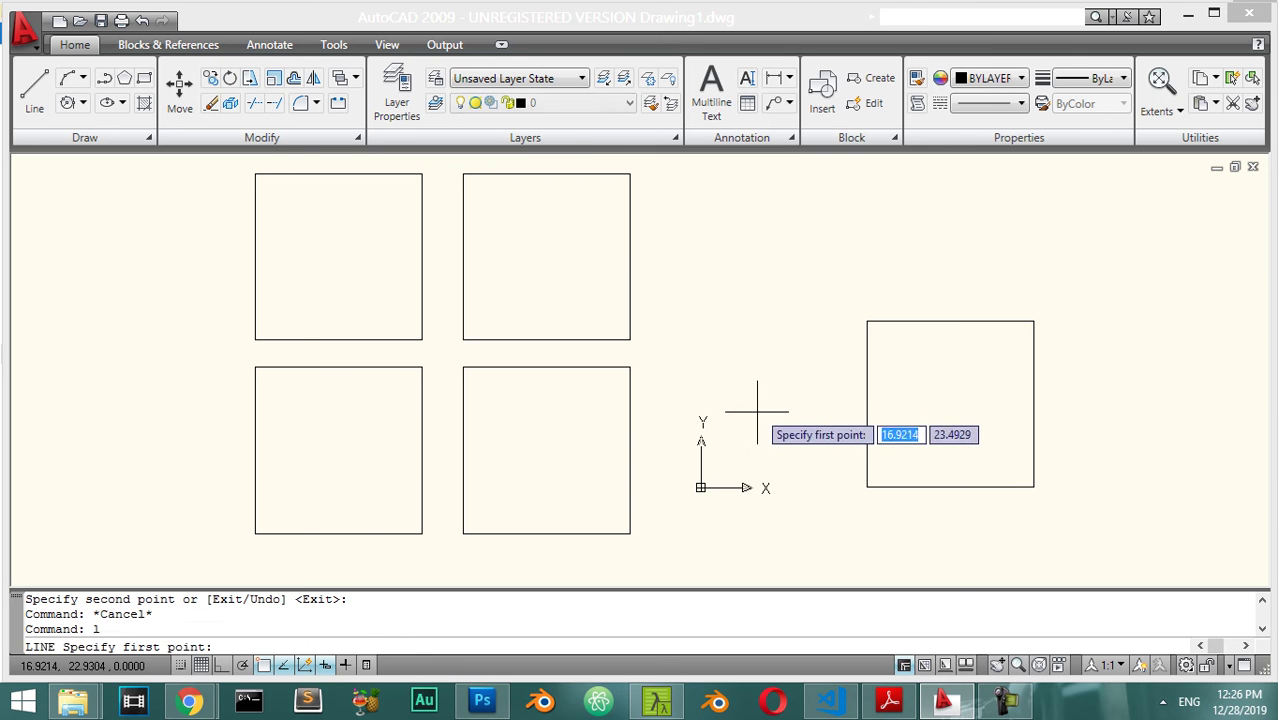
{"action": "left_click", "coordinate": [757, 411]}
{"action": "key", "text": "Return"}
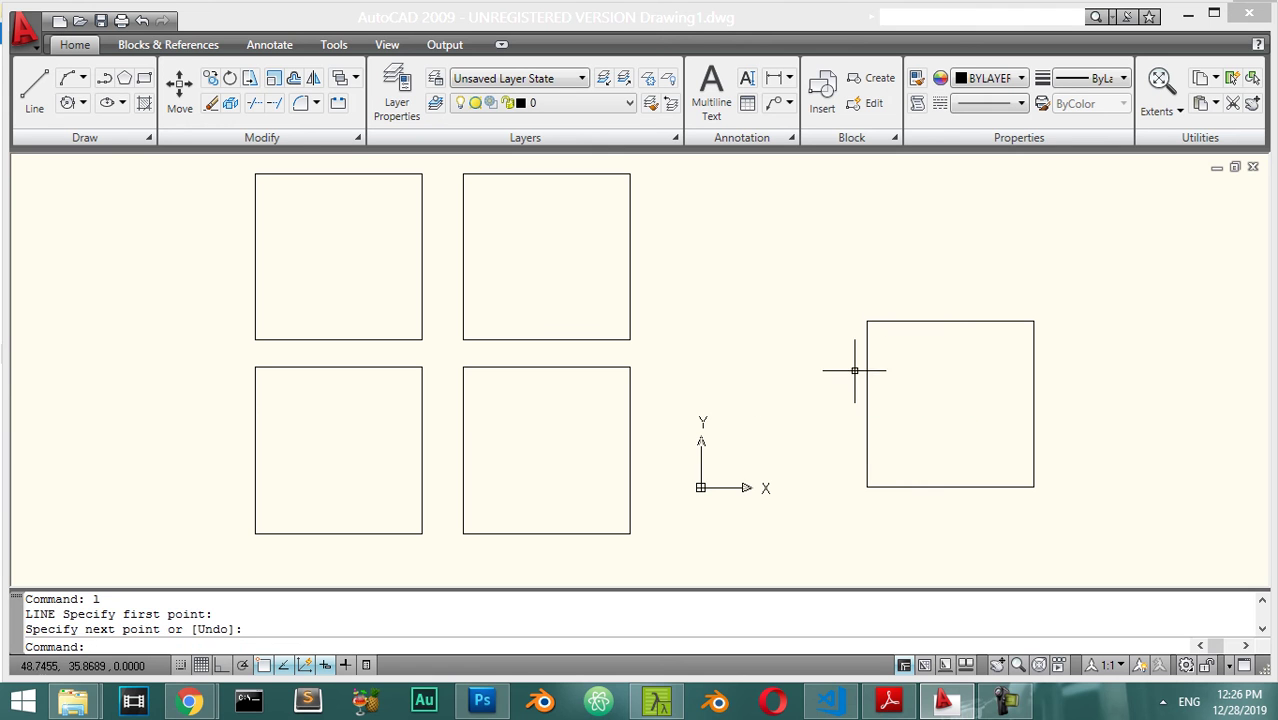
Step: Draw a short, slightly sloping line in the gap between the origin and the original square
{"action": "type", "text": "l"}
{"action": "key", "text": "Return"}
{"action": "left_click", "coordinate": [712, 436]}
{"action": "left_click", "coordinate": [826, 440]}
{"action": "key", "text": "Return"}
Step: Try to stretch the line's right endpoint to the original square's left edge, using a crossing selection over the line's middle
{"action": "left_click", "coordinate": [799, 399]}
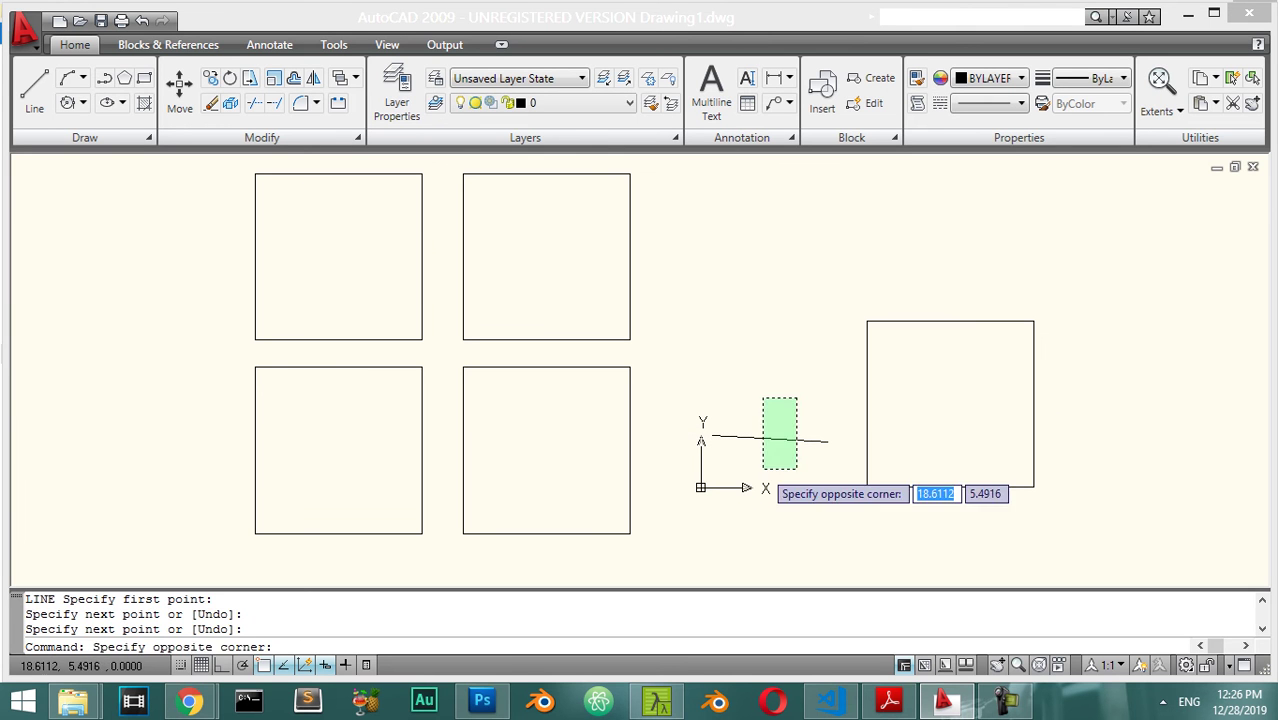
{"action": "left_click", "coordinate": [759, 465]}
{"action": "left_click", "coordinate": [260, 80]}
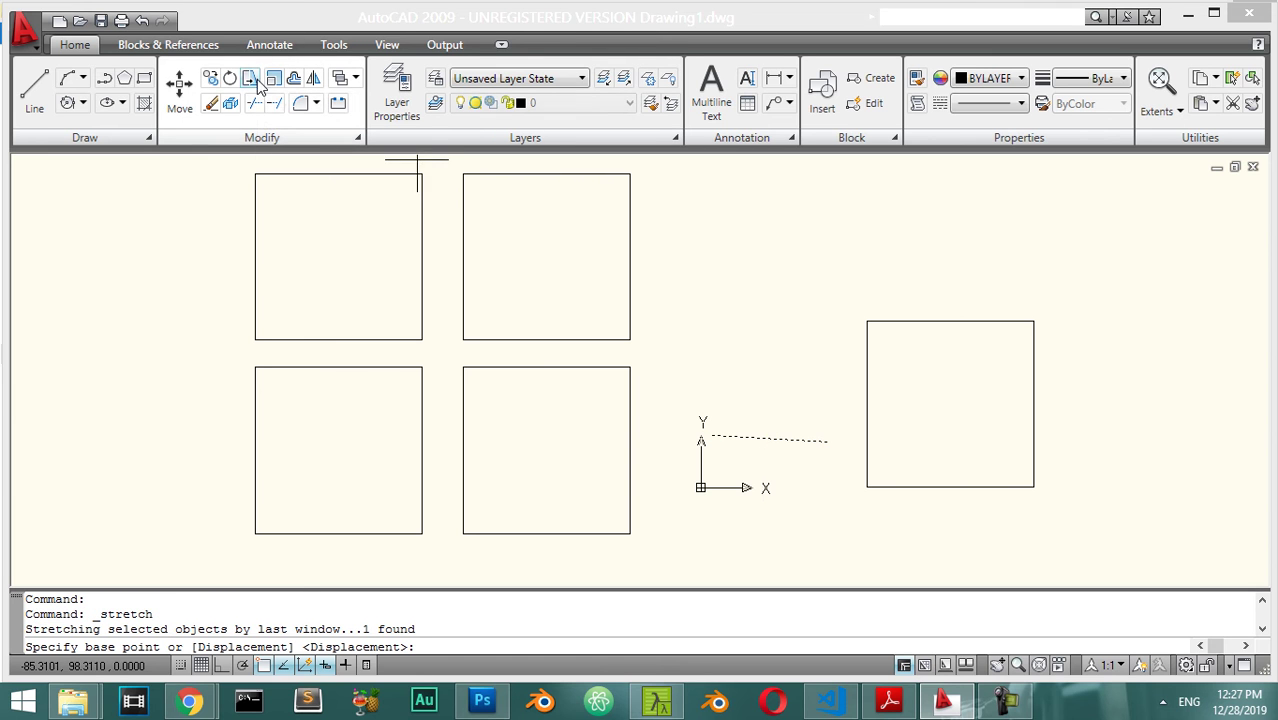
{"action": "left_click", "coordinate": [828, 441]}
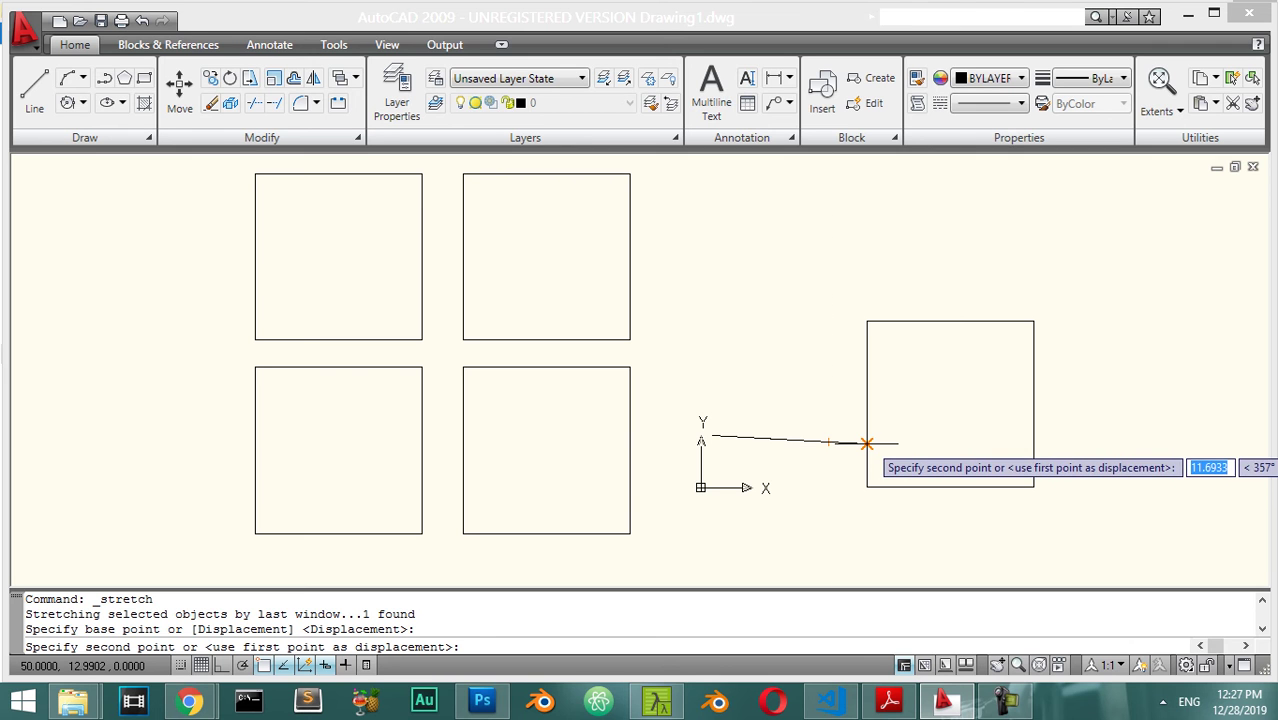
{"action": "left_click", "coordinate": [865, 442]}
Step: Try to stretch the individually selected line from its right endpoint to a point inside the original square
{"action": "key", "text": "Return"}
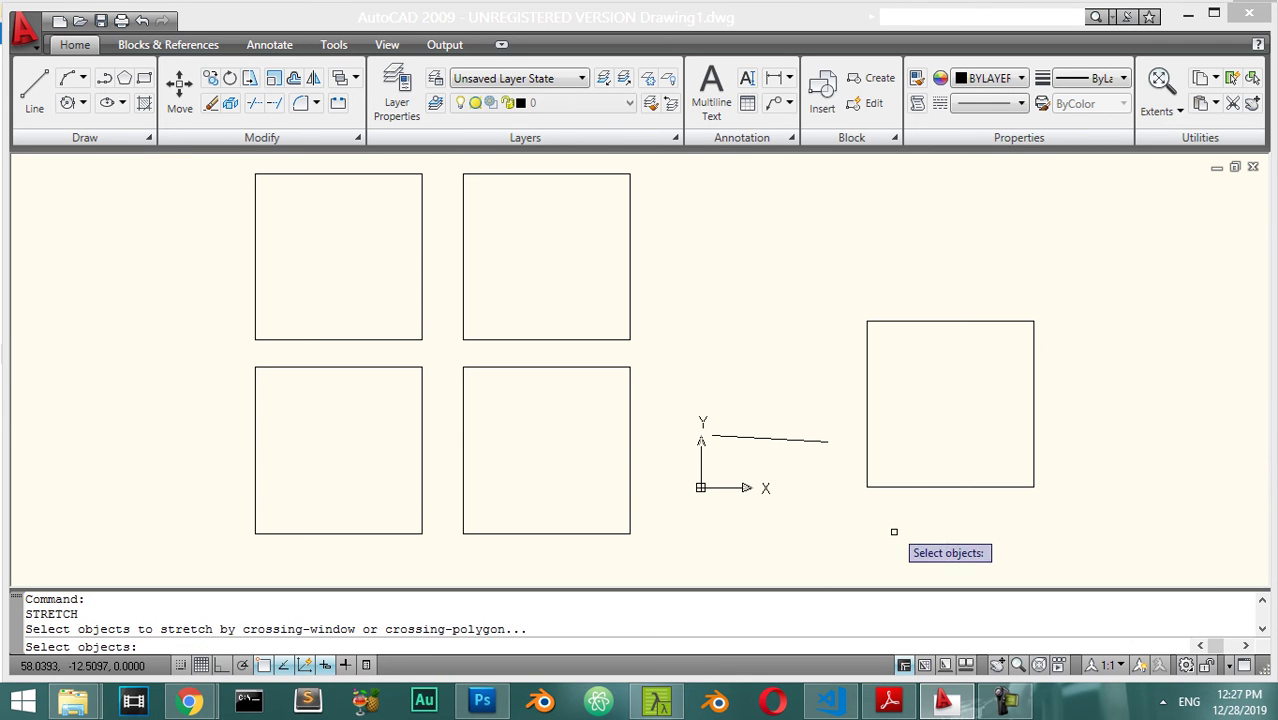
{"action": "scroll", "coordinate": [830, 453], "scroll_direction": "up", "scroll_amount": 3}
{"action": "left_click", "coordinate": [806, 380]}
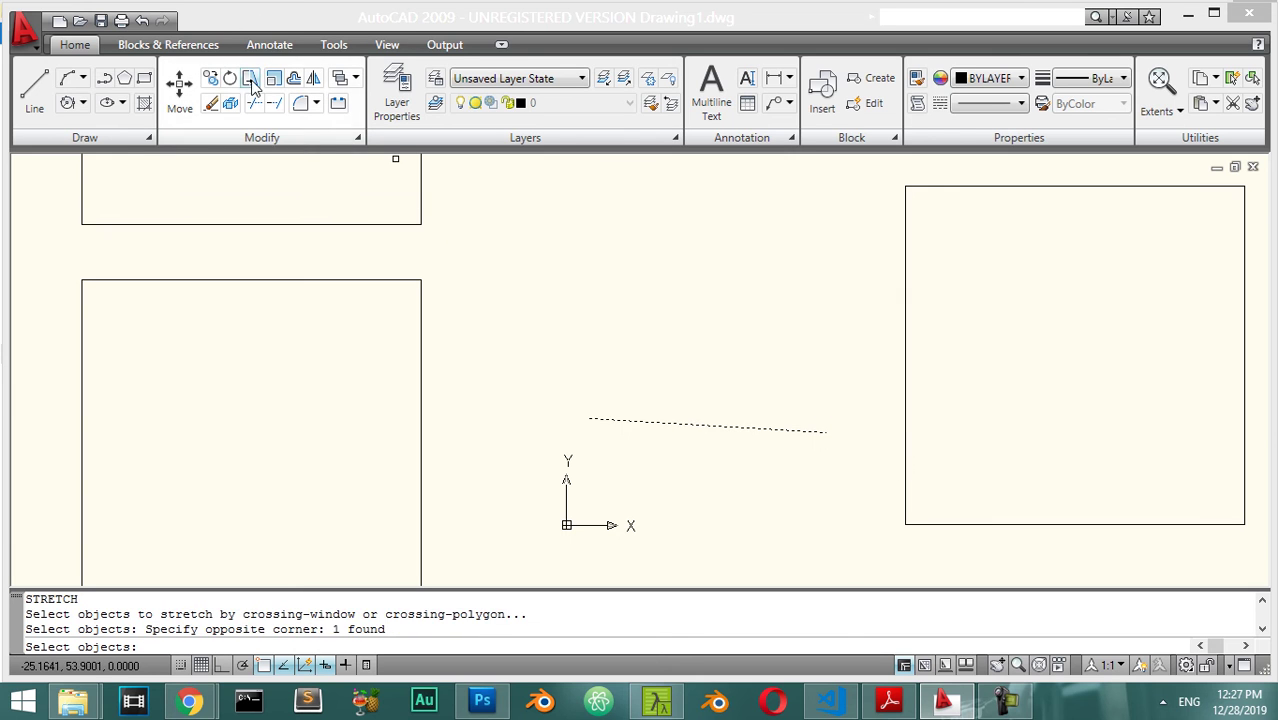
{"action": "left_click", "coordinate": [230, 103]}
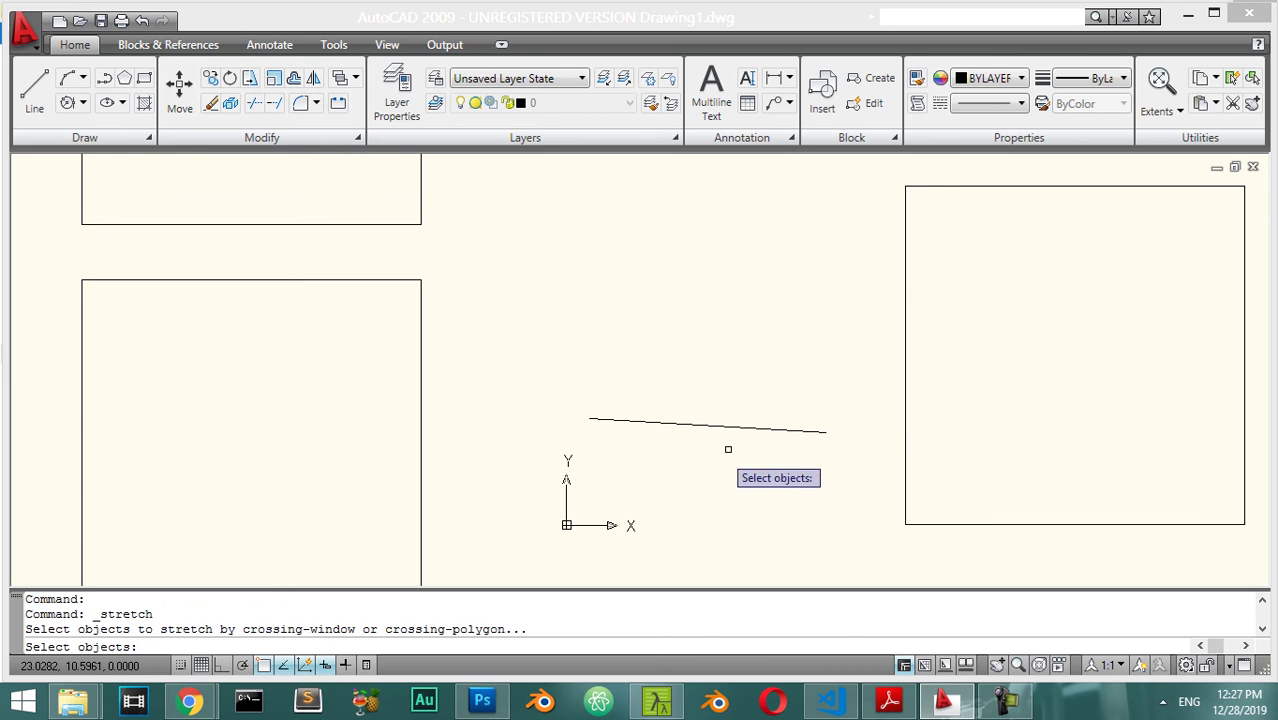
{"action": "left_click", "coordinate": [821, 432]}
{"action": "key", "text": "Return"}
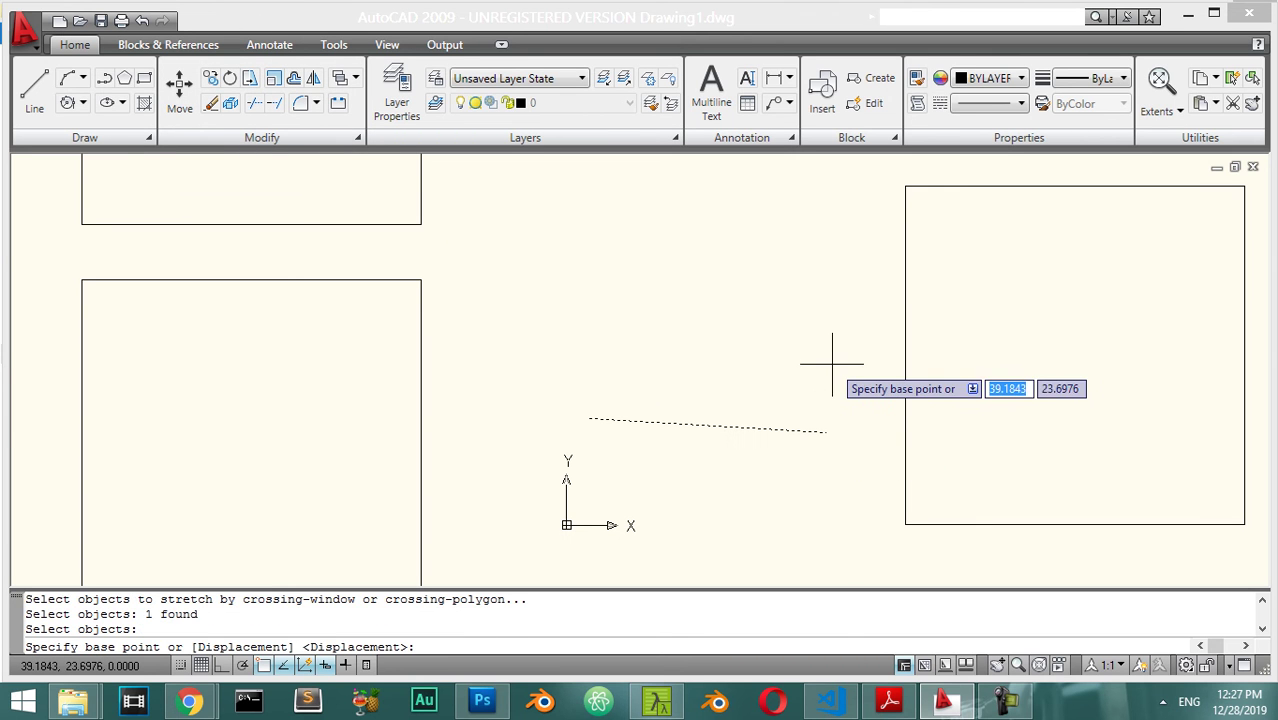
{"action": "left_click", "coordinate": [826, 432]}
{"action": "key", "text": "Return"}
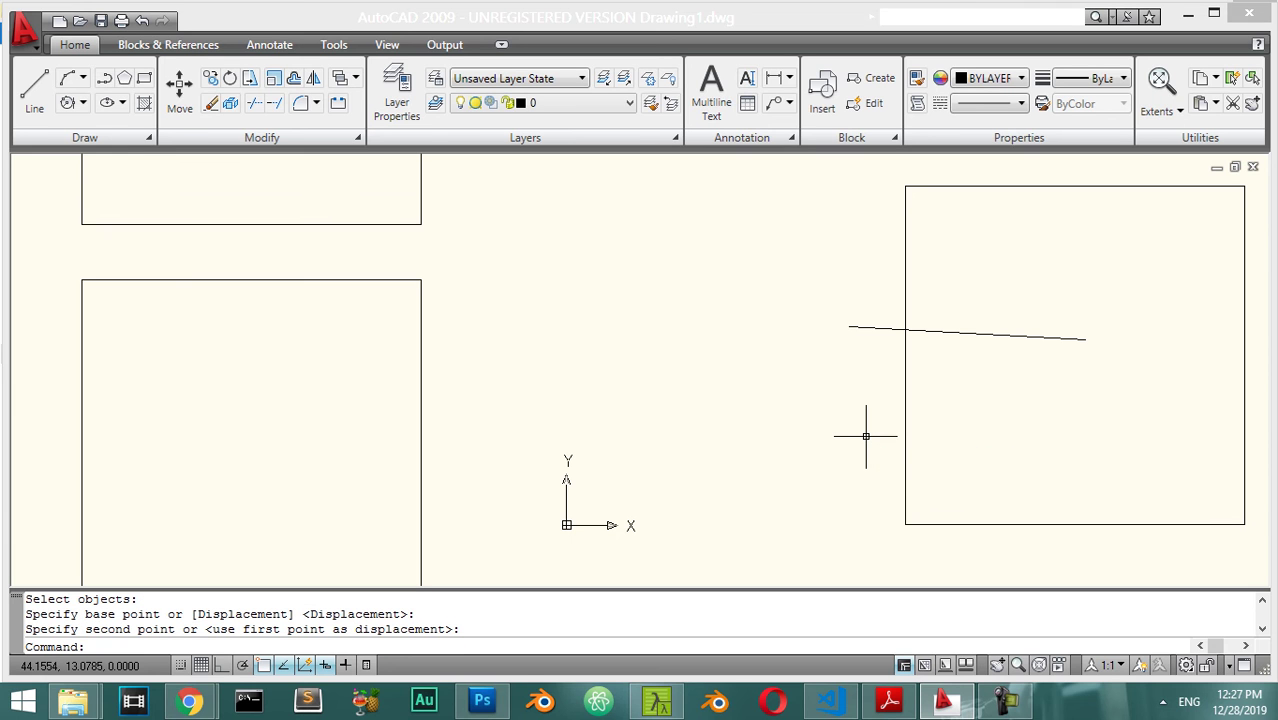
Step: Move the line by its left endpoint back to the clear area between the origin and the original square
{"action": "left_click", "coordinate": [876, 340]}
{"action": "left_click", "coordinate": [868, 316]}
{"action": "key", "text": "Escape"}
{"action": "left_click", "coordinate": [850, 301]}
{"action": "left_click", "coordinate": [825, 351]}
{"action": "type", "text": "m"}
{"action": "key", "text": "Return"}
{"action": "left_click", "coordinate": [849, 327]}
{"action": "left_click", "coordinate": [556, 357]}
{"action": "key", "text": "Return"}
{"action": "left_click", "coordinate": [696, 368]}
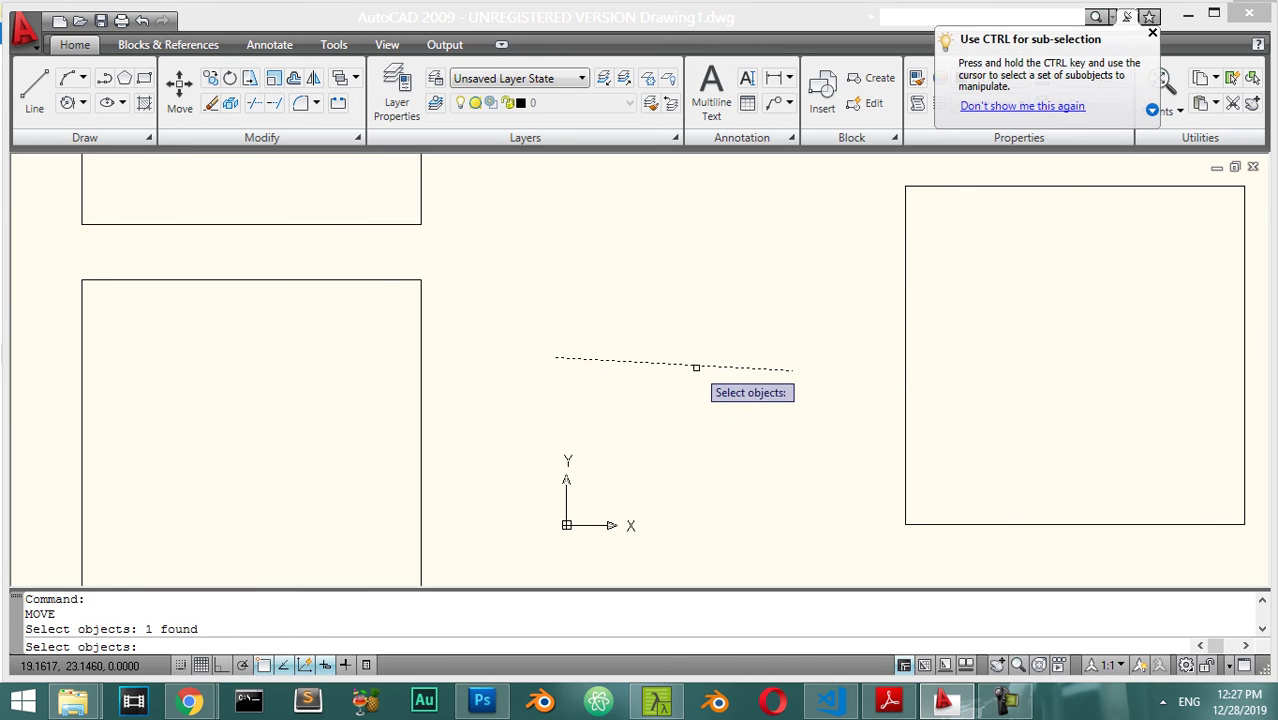
Step: Use Stretch on the individually selected line to bring its right endpoint onto the original square's left edge
{"action": "left_click", "coordinate": [256, 79]}
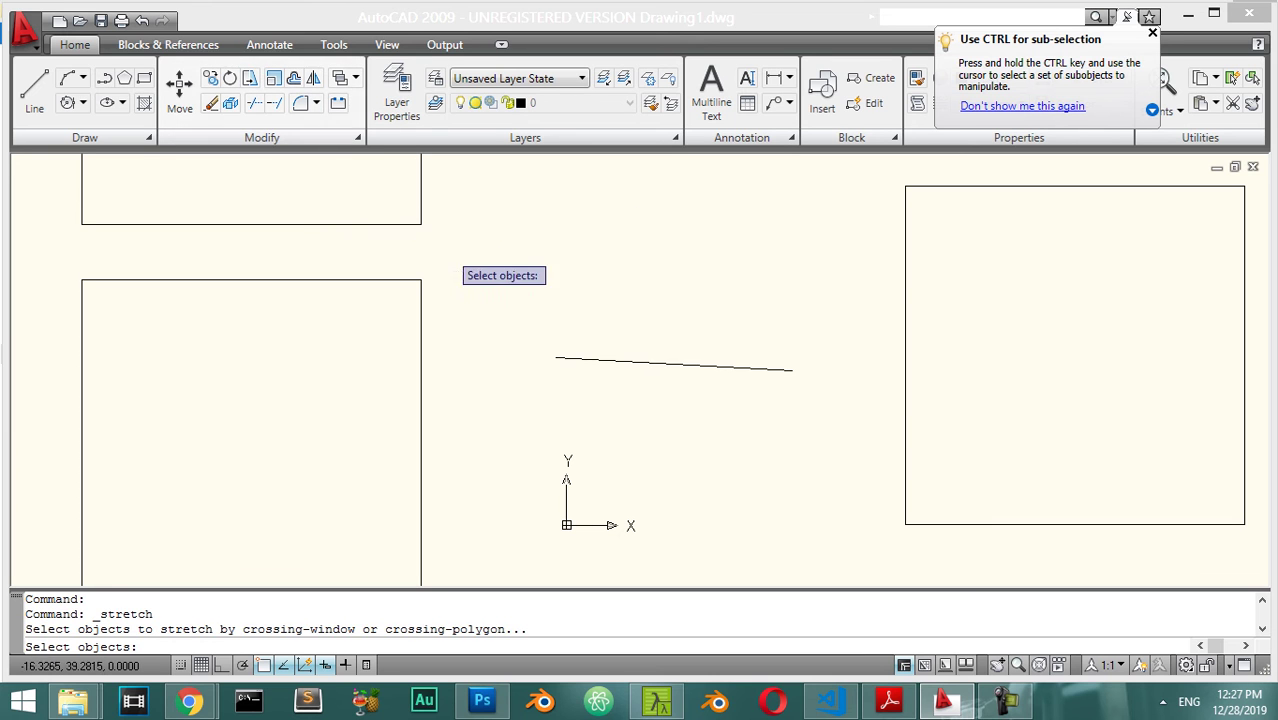
{"action": "left_click", "coordinate": [665, 366]}
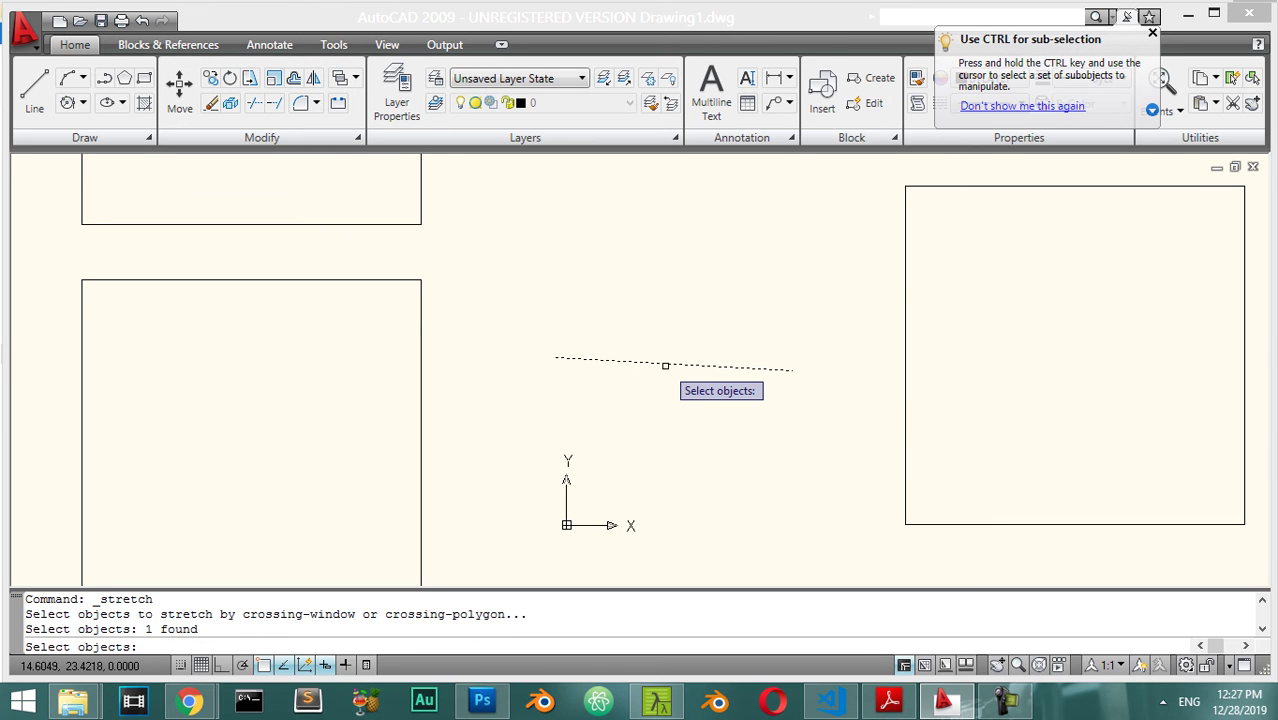
{"action": "key", "text": "Return"}
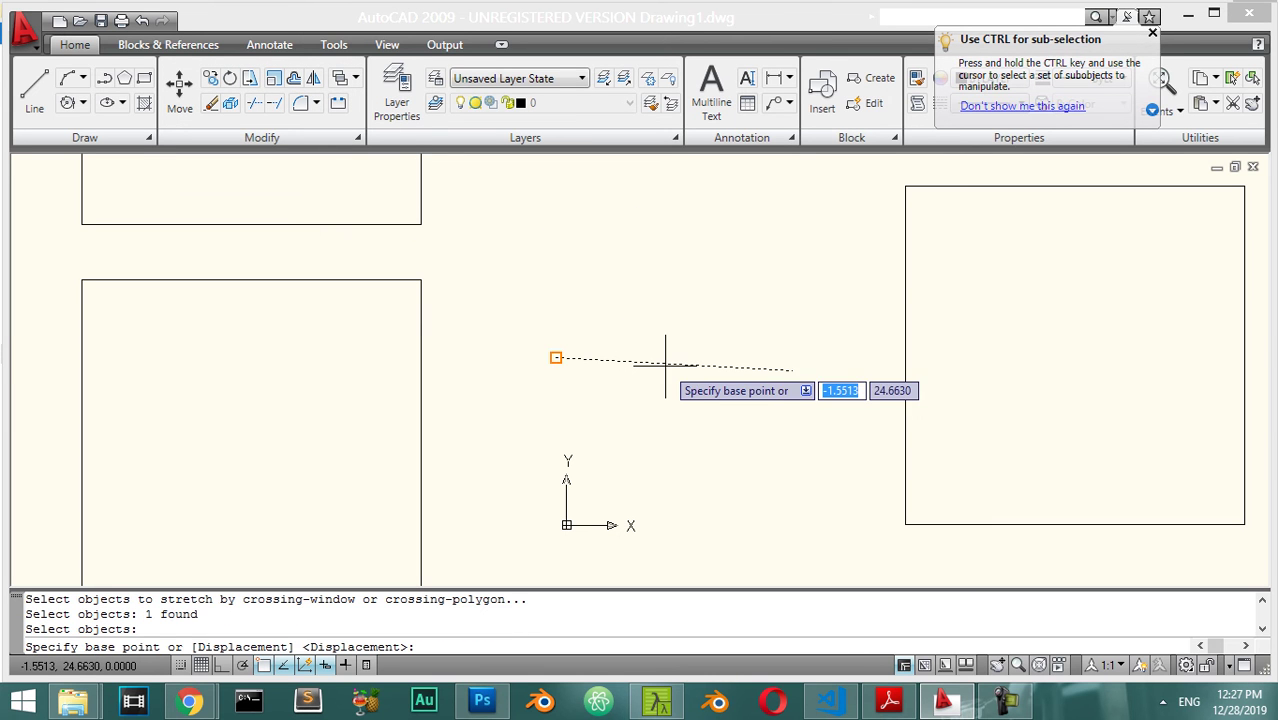
{"action": "left_click", "coordinate": [786, 371]}
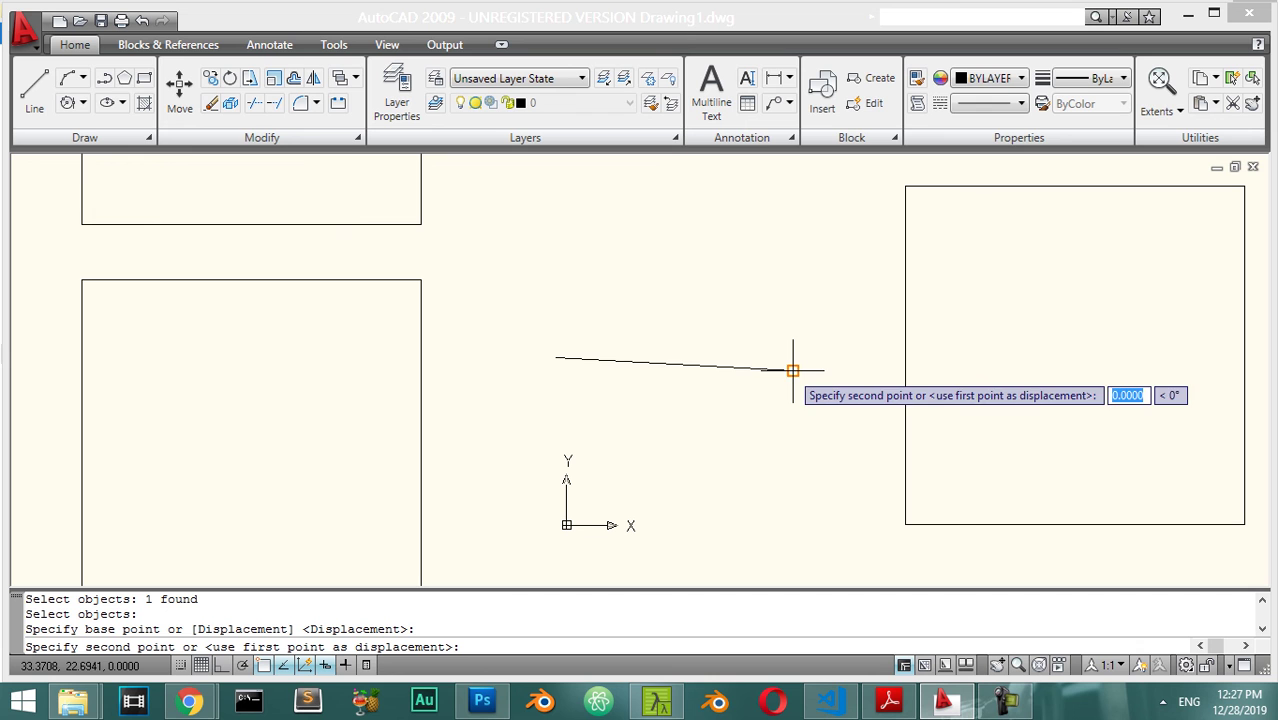
{"action": "left_click", "coordinate": [905, 377]}
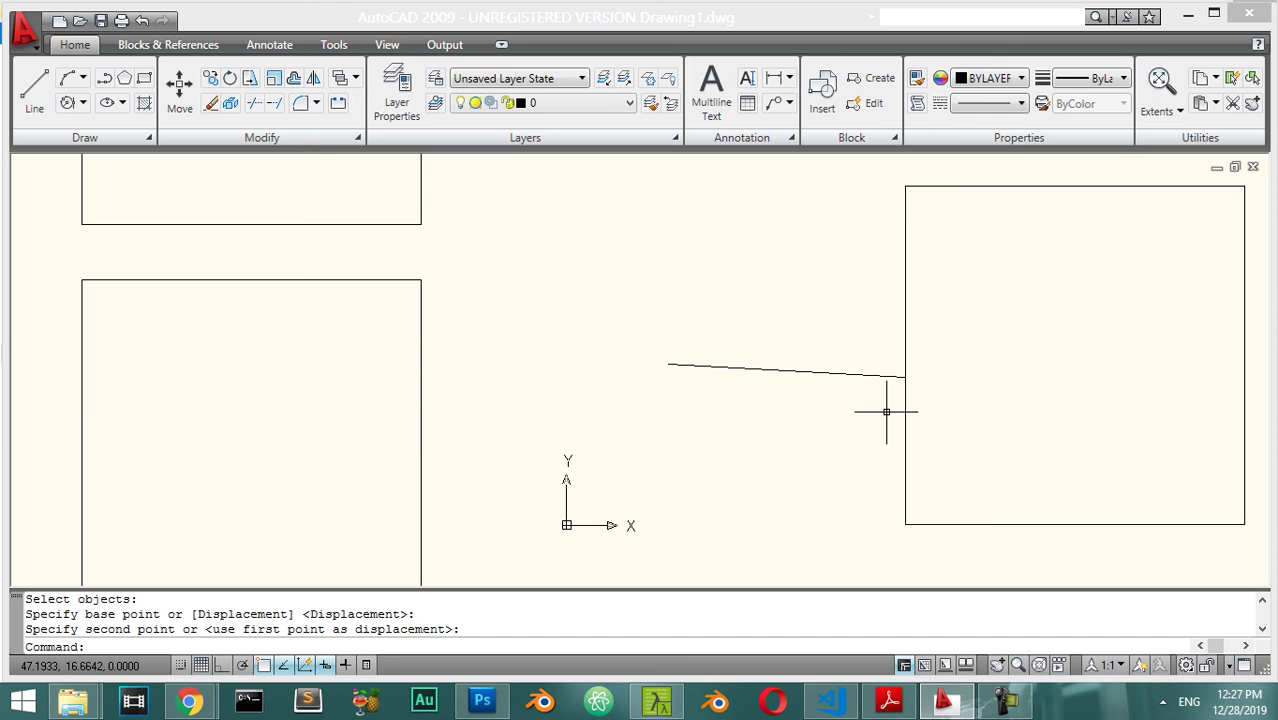
{"action": "left_click", "coordinate": [807, 374]}
{"action": "key", "text": "Escape"}
Step: Offset the original square inward by a distance of 5
{"action": "scroll", "coordinate": [1021, 362], "scroll_direction": "down", "scroll_amount": 4}
{"action": "left_click", "coordinate": [838, 244]}
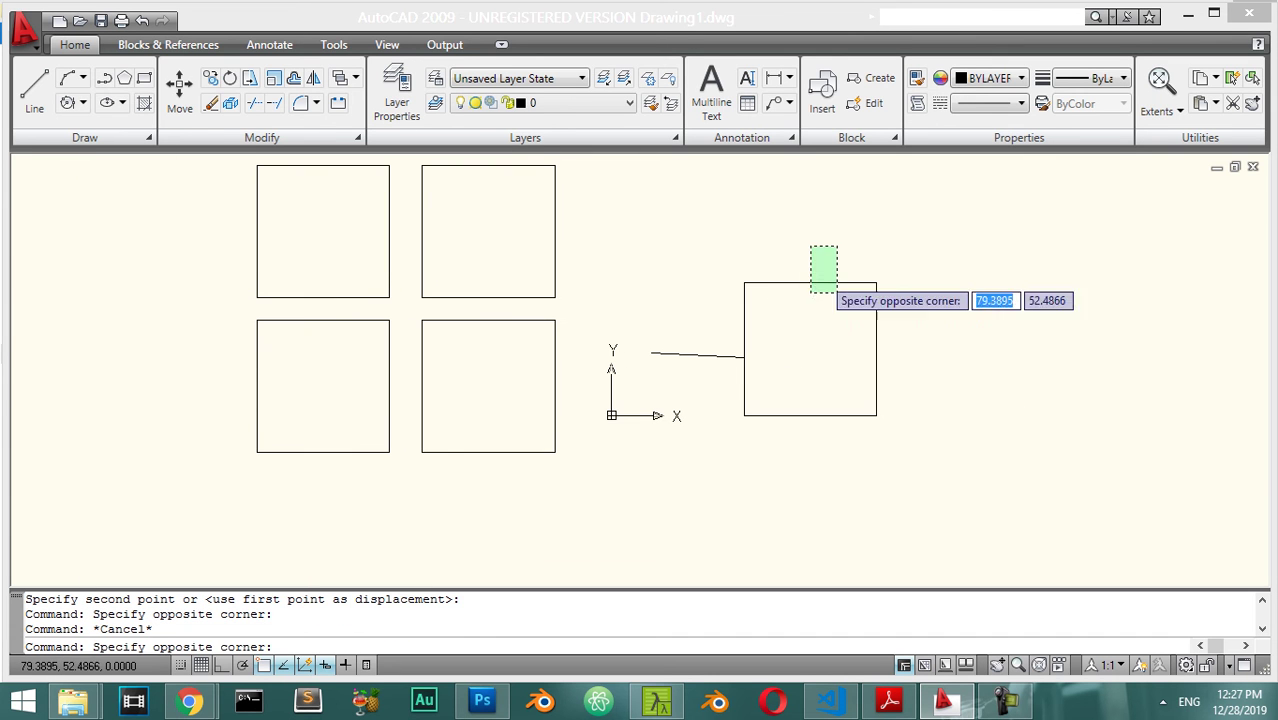
{"action": "left_click", "coordinate": [800, 321]}
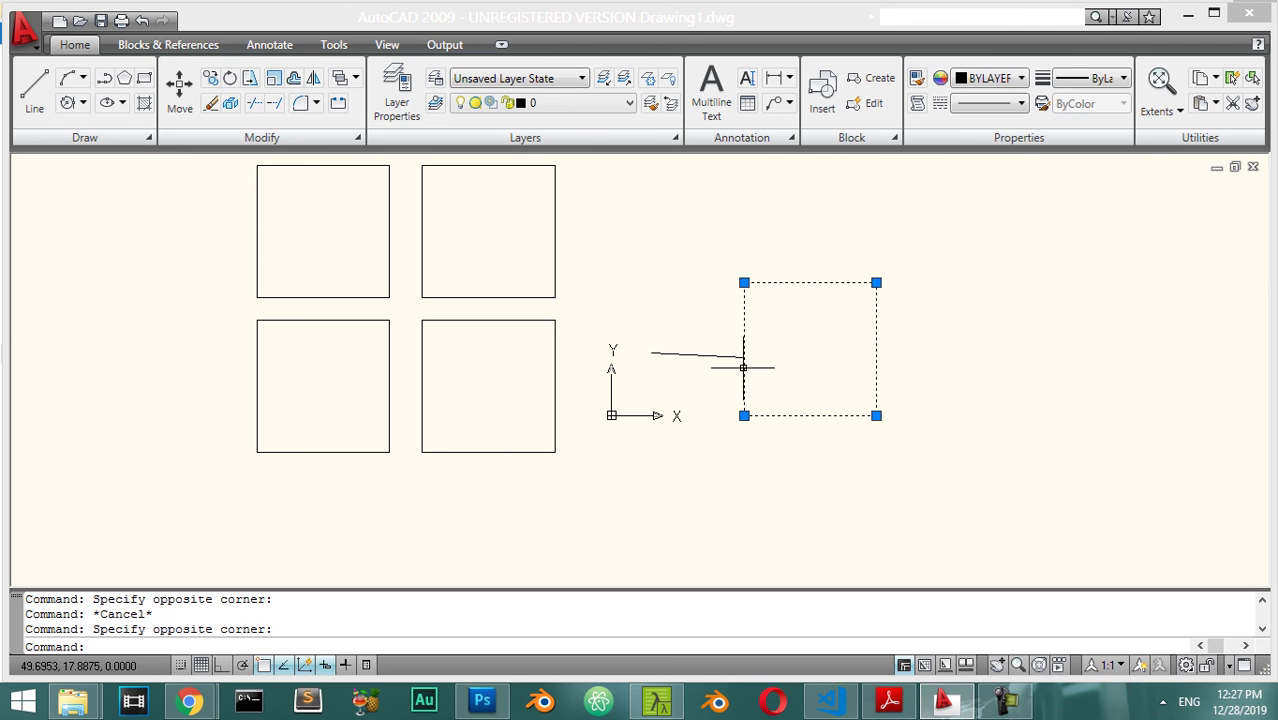
{"action": "key", "text": "Return"}
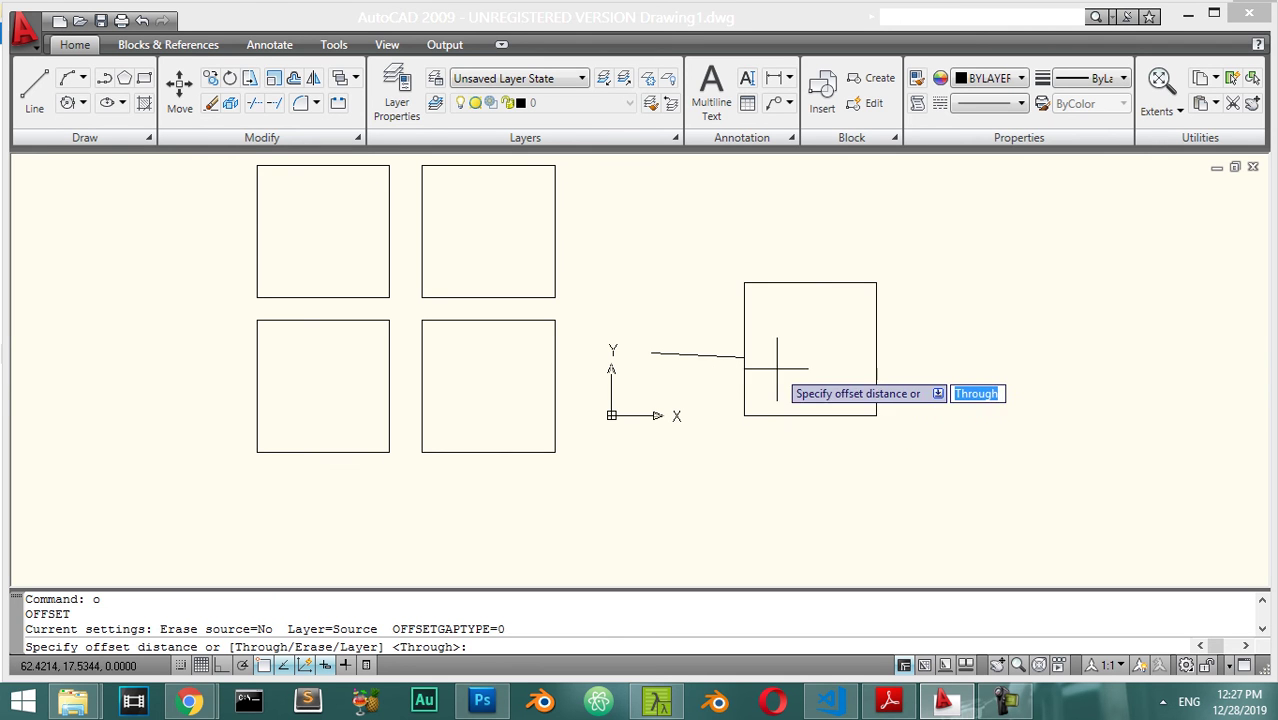
{"action": "type", "text": "5"}
{"action": "key", "text": "Return"}
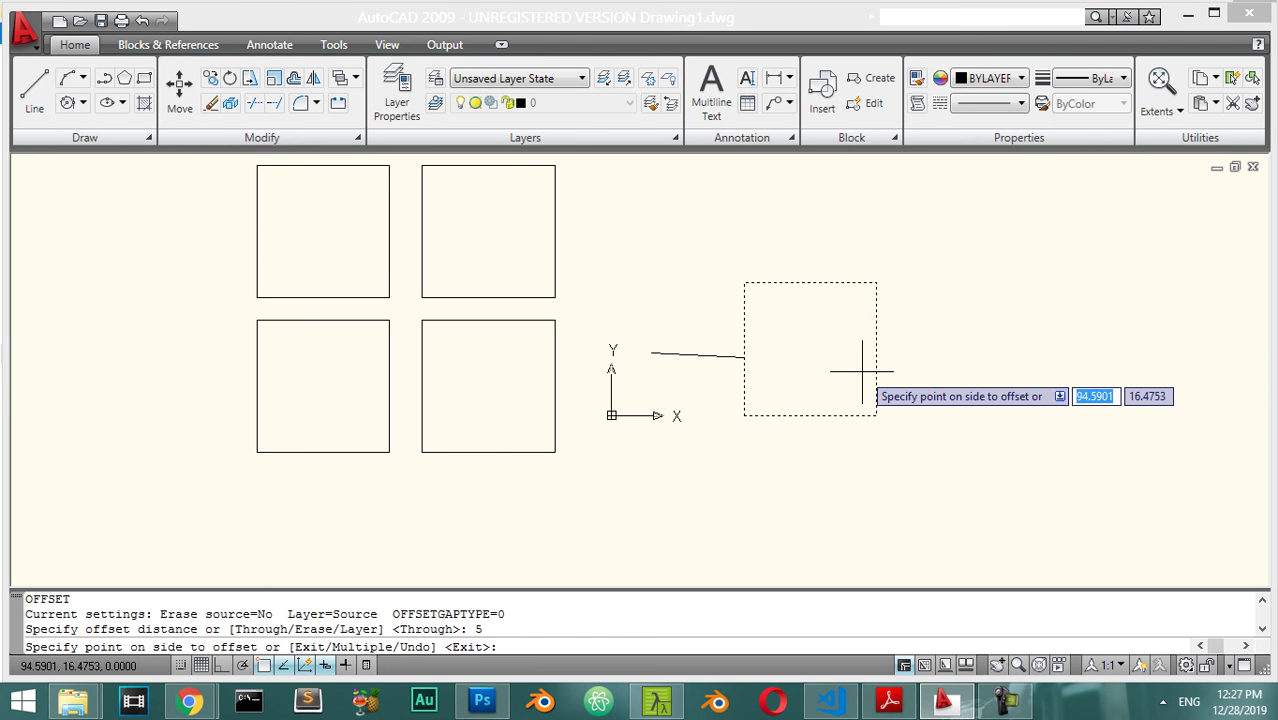
{"action": "scroll", "coordinate": [835, 350], "scroll_direction": "up", "scroll_amount": 3}
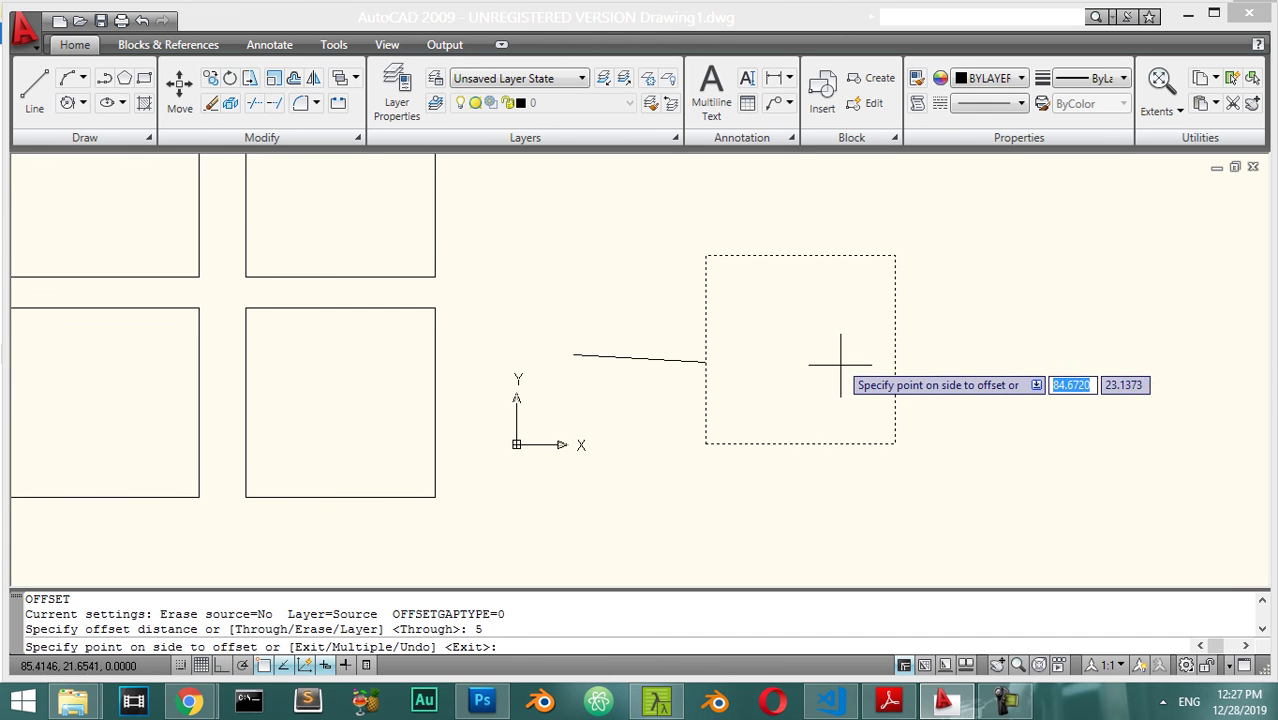
{"action": "left_click", "coordinate": [840, 369]}
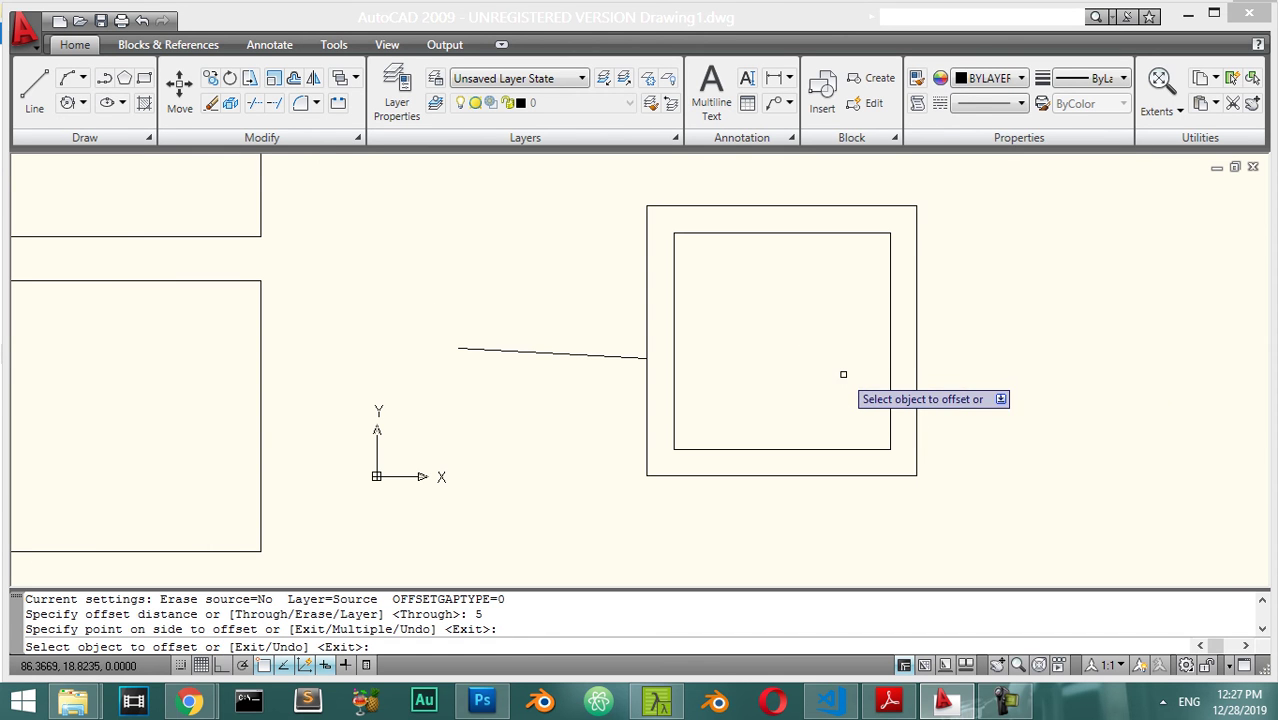
Step: Offset the original square outward by 5, repeating on each new outermost square to make four concentric outer squares
{"action": "left_click", "coordinate": [914, 352]}
{"action": "left_click", "coordinate": [984, 331]}
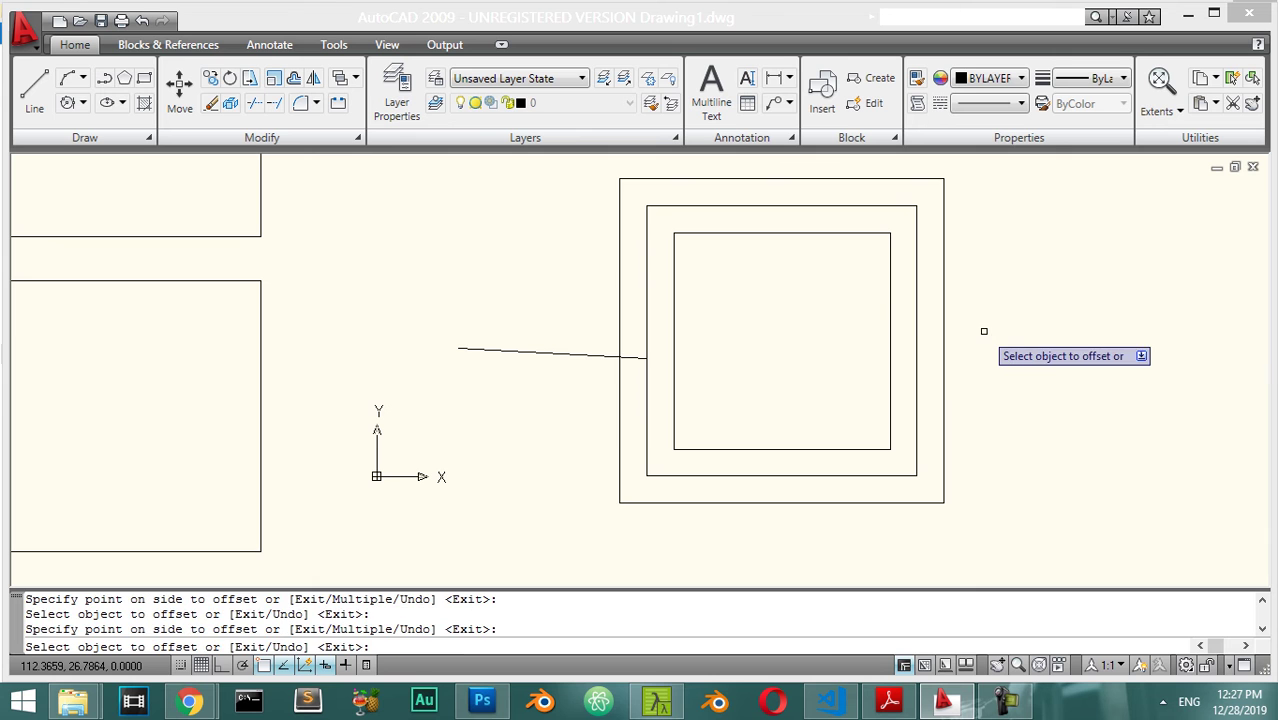
{"action": "left_click", "coordinate": [943, 372]}
{"action": "left_click", "coordinate": [986, 359]}
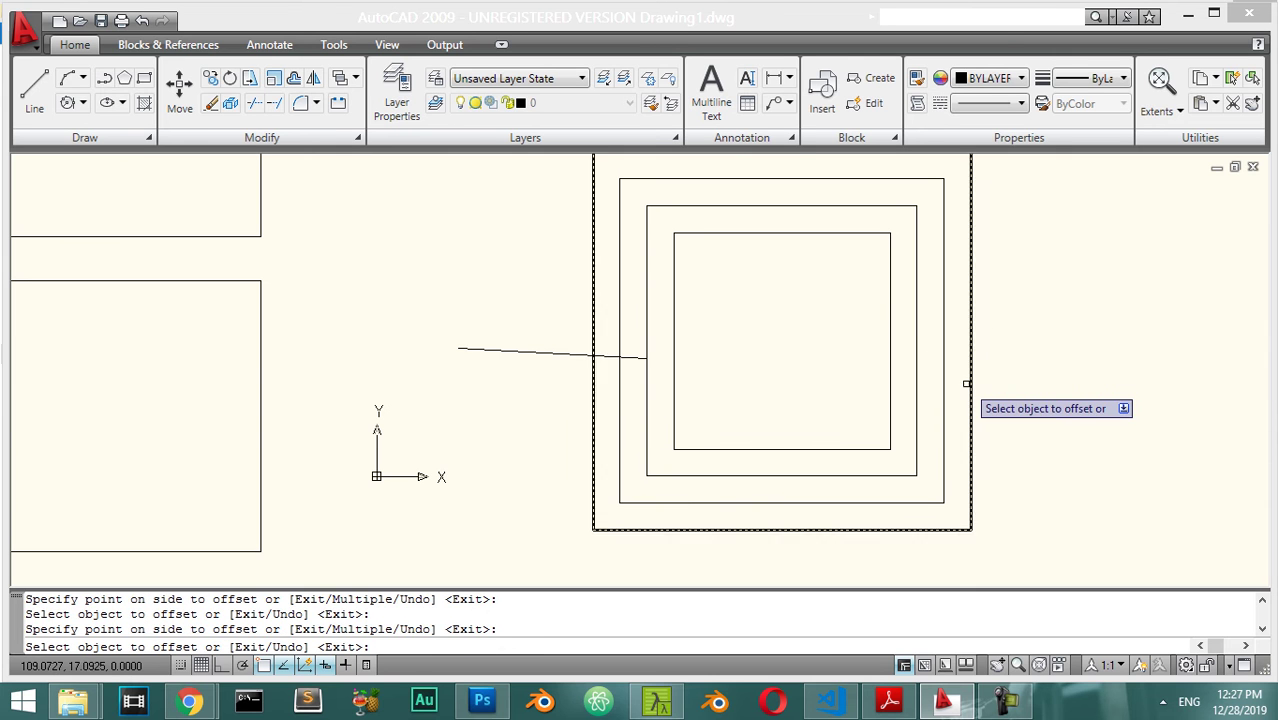
{"action": "left_click", "coordinate": [972, 398]}
{"action": "left_click", "coordinate": [990, 395]}
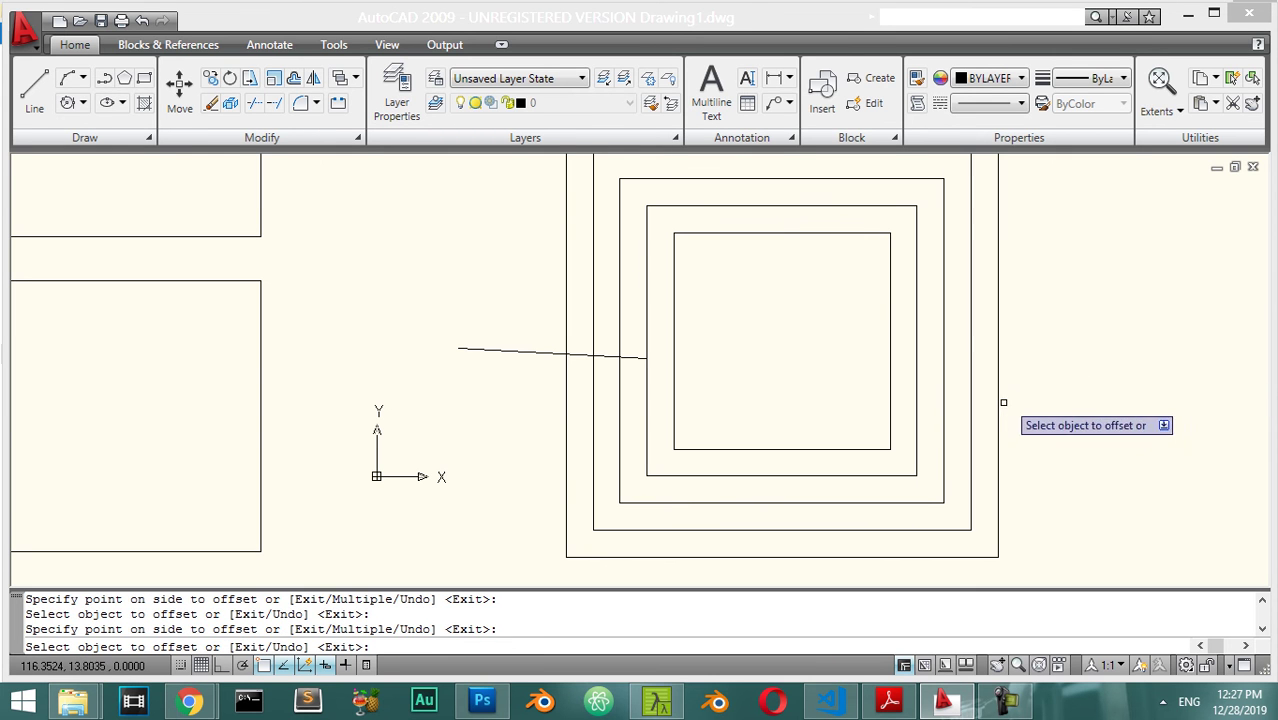
{"action": "left_click", "coordinate": [999, 410]}
{"action": "left_click", "coordinate": [1052, 392]}
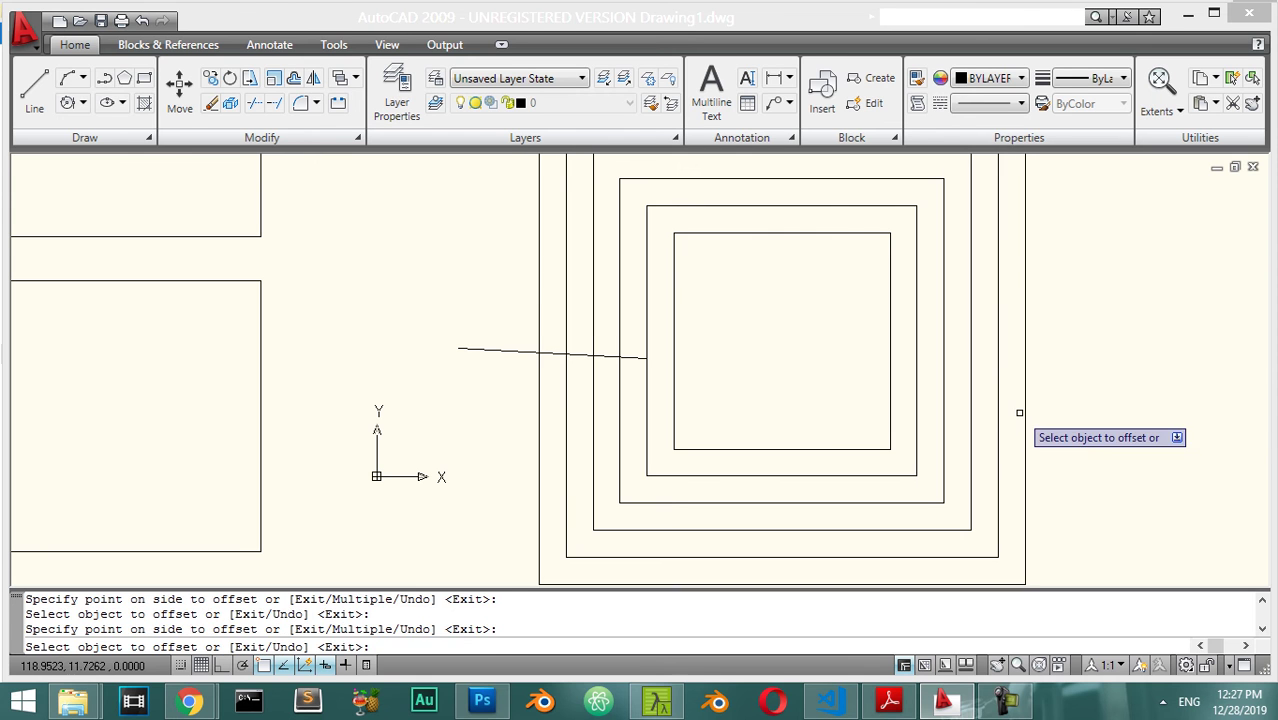
Step: Offset the outermost square outward once more by 5 and finish the offset
{"action": "left_click", "coordinate": [1020, 412]}
{"action": "left_click", "coordinate": [1041, 402]}
{"action": "scroll", "coordinate": [817, 358], "scroll_direction": "down", "scroll_amount": 2}
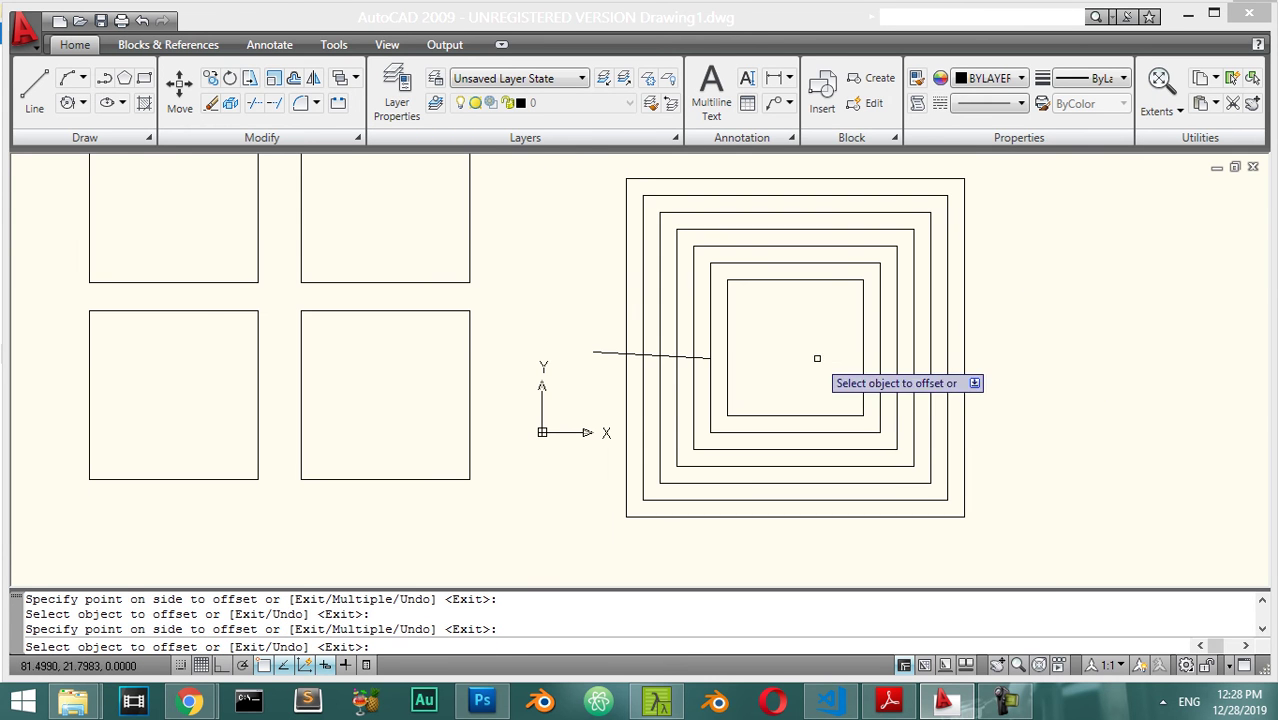
{"action": "key", "text": "Escape"}
{"action": "scroll", "coordinate": [765, 332], "scroll_direction": "up", "scroll_amount": 3}
{"action": "scroll", "coordinate": [758, 357], "scroll_direction": "down", "scroll_amount": 4}
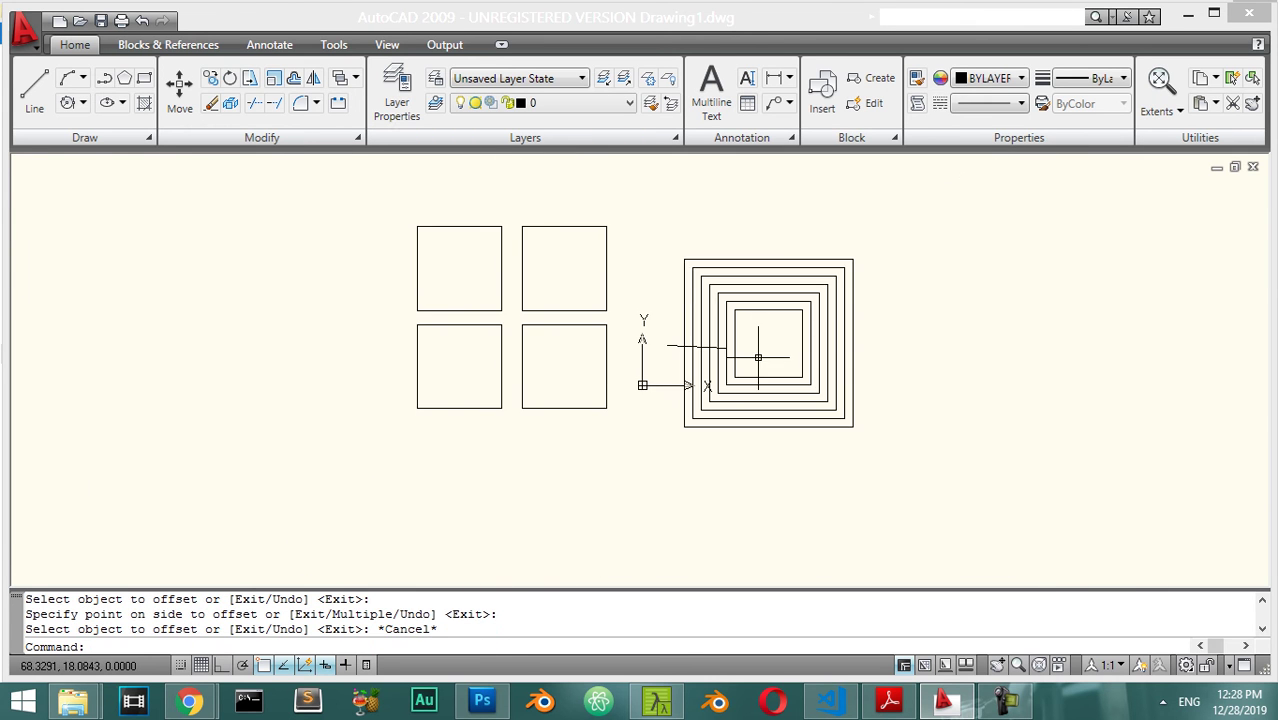
Step: Draw two separate slanted lines from inside the innermost square out past the outermost square's left edge, above and below the middle line
{"action": "type", "text": "l"}
{"action": "key", "text": "Return"}
{"action": "scroll", "coordinate": [757, 356], "scroll_direction": "up", "scroll_amount": 4}
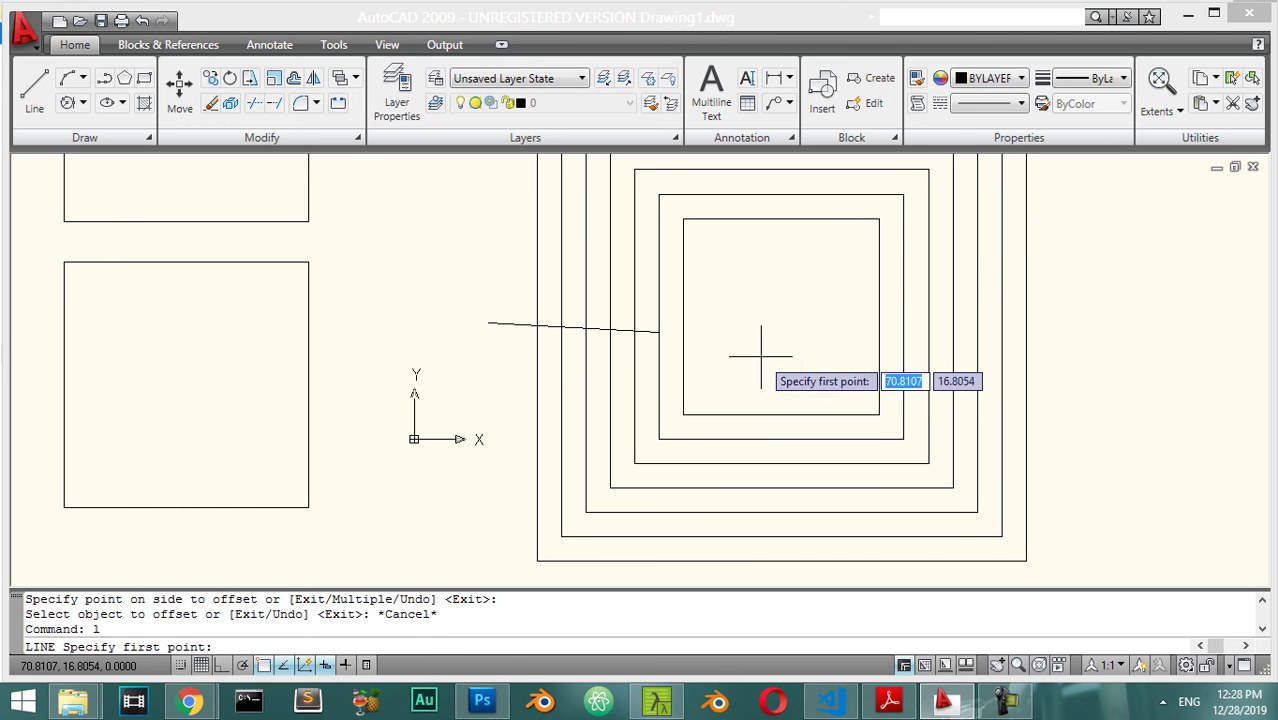
{"action": "left_click", "coordinate": [745, 372]}
{"action": "left_click", "coordinate": [447, 439]}
{"action": "key", "text": "Return"}
{"action": "key", "text": "Return"}
{"action": "left_click", "coordinate": [758, 308]}
{"action": "left_click", "coordinate": [471, 215]}
{"action": "key", "text": "Return"}
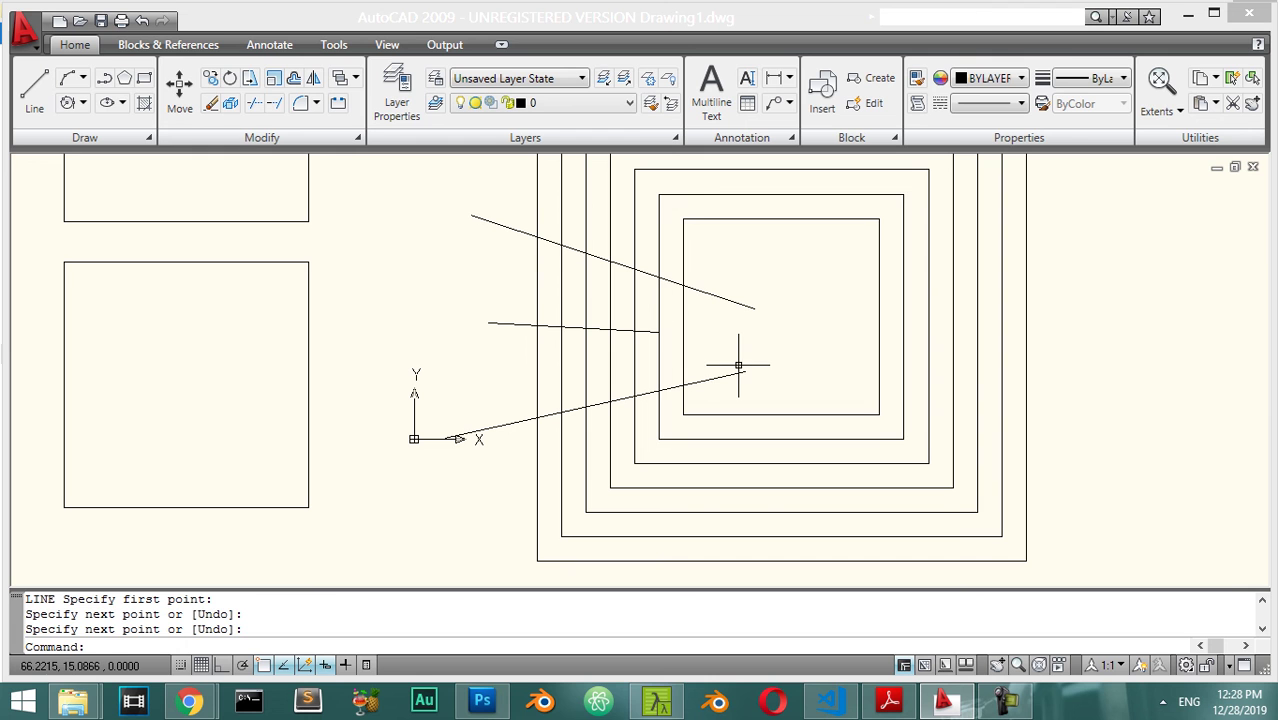
Step: Trim the nested squares' left edges between the slanted lines, plus the line ends inside the innermost square and beyond the outermost one
{"action": "type", "text": "tr"}
{"action": "key", "text": "Return"}
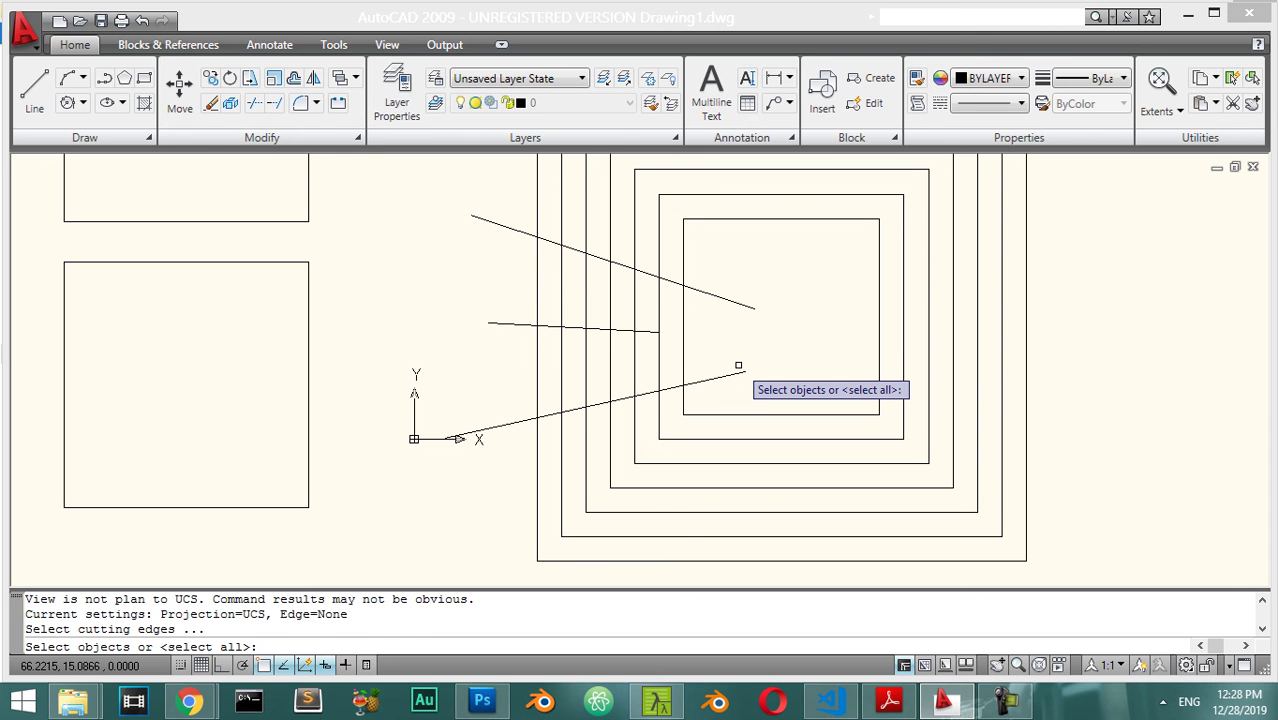
{"action": "key", "text": "Return"}
{"action": "left_click", "coordinate": [722, 318]}
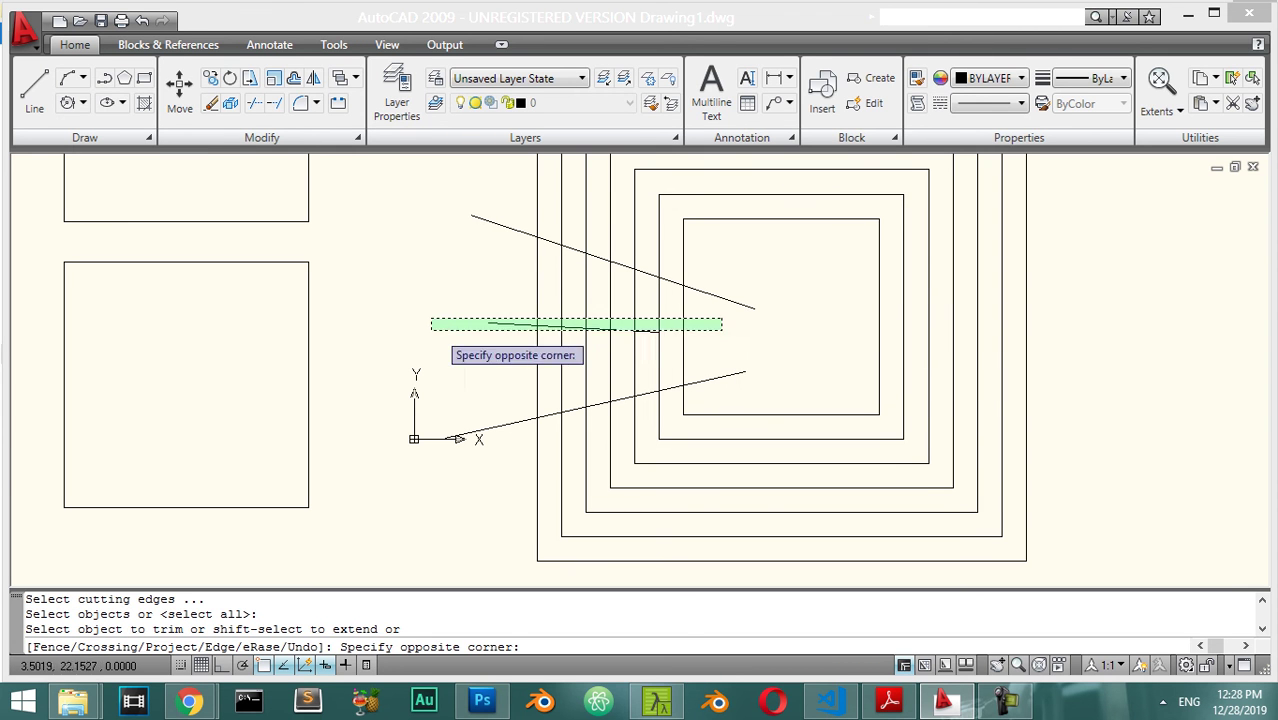
{"action": "left_click", "coordinate": [415, 352]}
{"action": "left_click", "coordinate": [753, 286]}
{"action": "left_click", "coordinate": [678, 385]}
{"action": "left_click", "coordinate": [491, 200]}
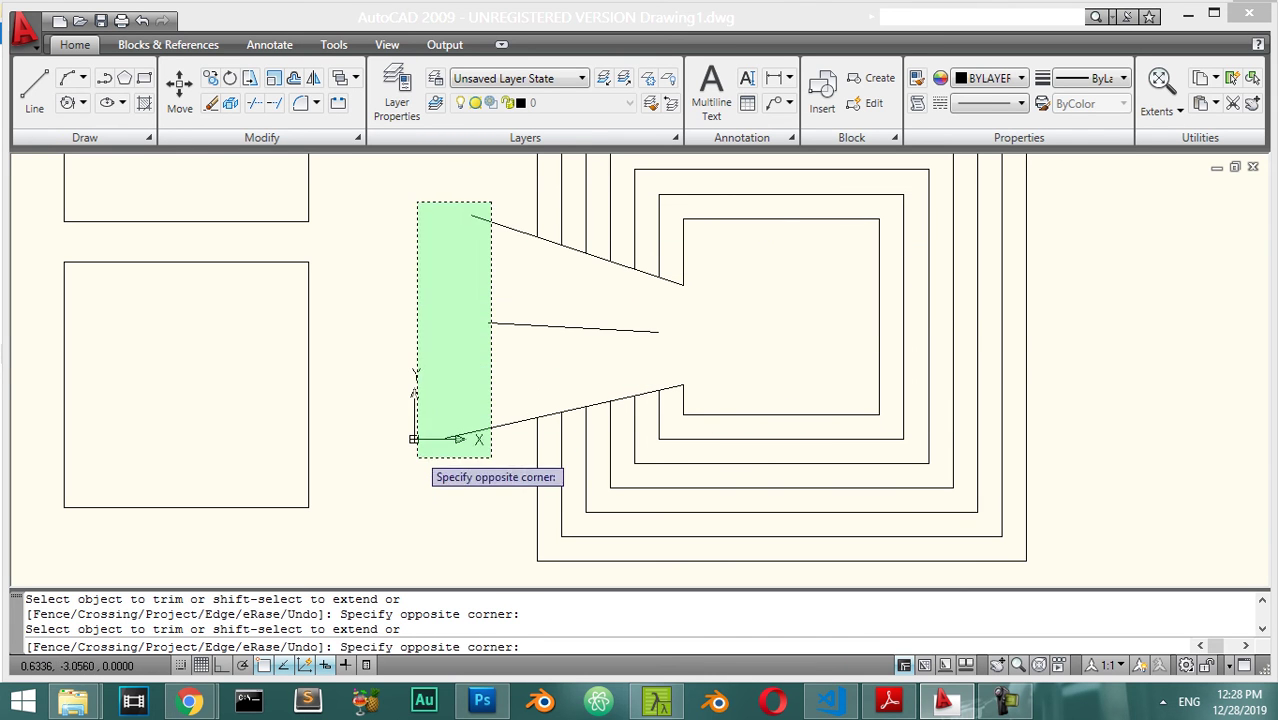
{"action": "left_click", "coordinate": [415, 445]}
{"action": "key", "text": "Escape"}
Step: Erase the leftover short line in the opening between the two slanted lines
{"action": "left_click", "coordinate": [680, 310]}
{"action": "left_click", "coordinate": [457, 345]}
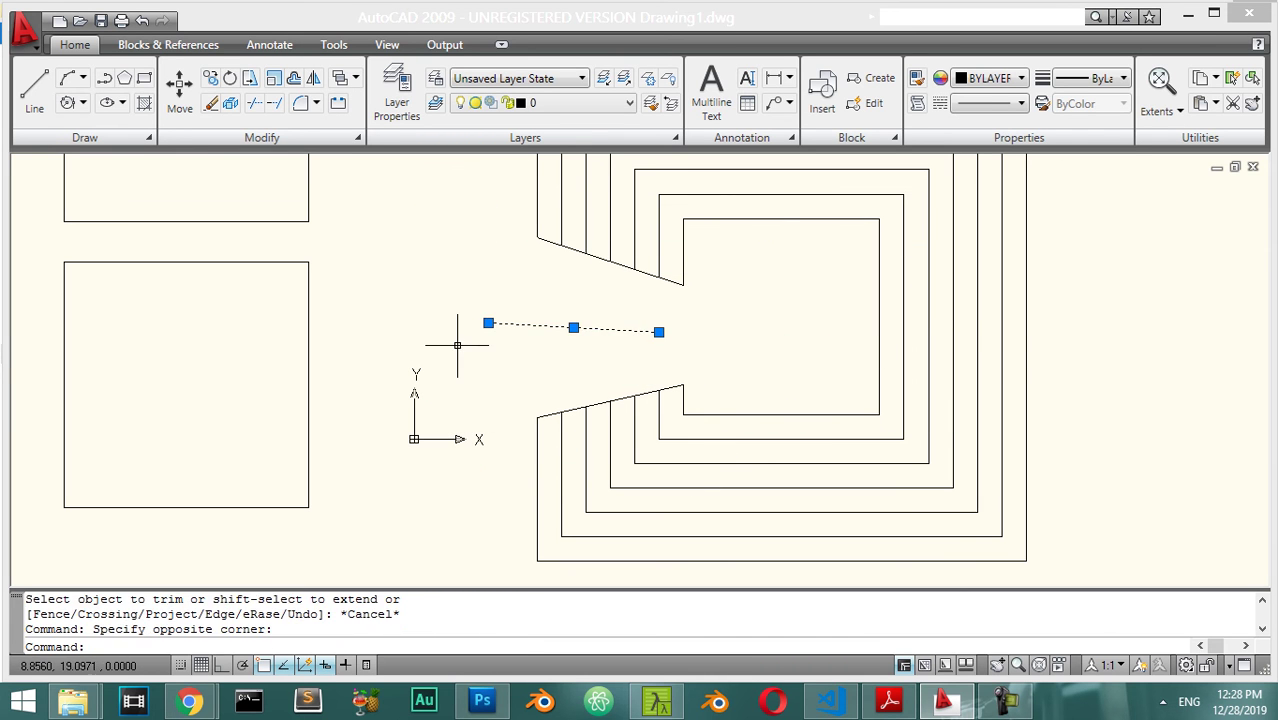
{"action": "key", "text": "Return"}
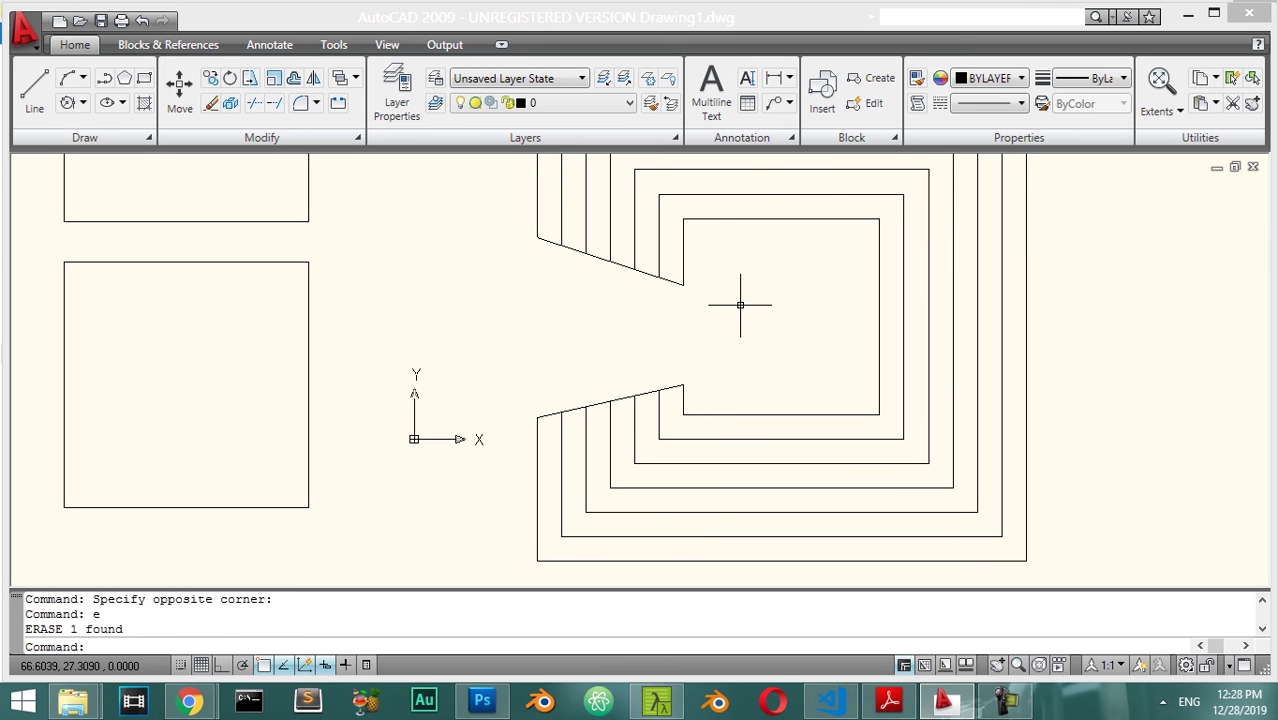
Step: Trim alternate segments of the upper and lower slanted lines, leaving gaps between the neighbouring nested outlines
{"action": "type", "text": "tr"}
{"action": "key", "text": "Return"}
{"action": "key", "text": "Return"}
{"action": "scroll", "coordinate": [665, 285], "scroll_direction": "up", "scroll_amount": 3}
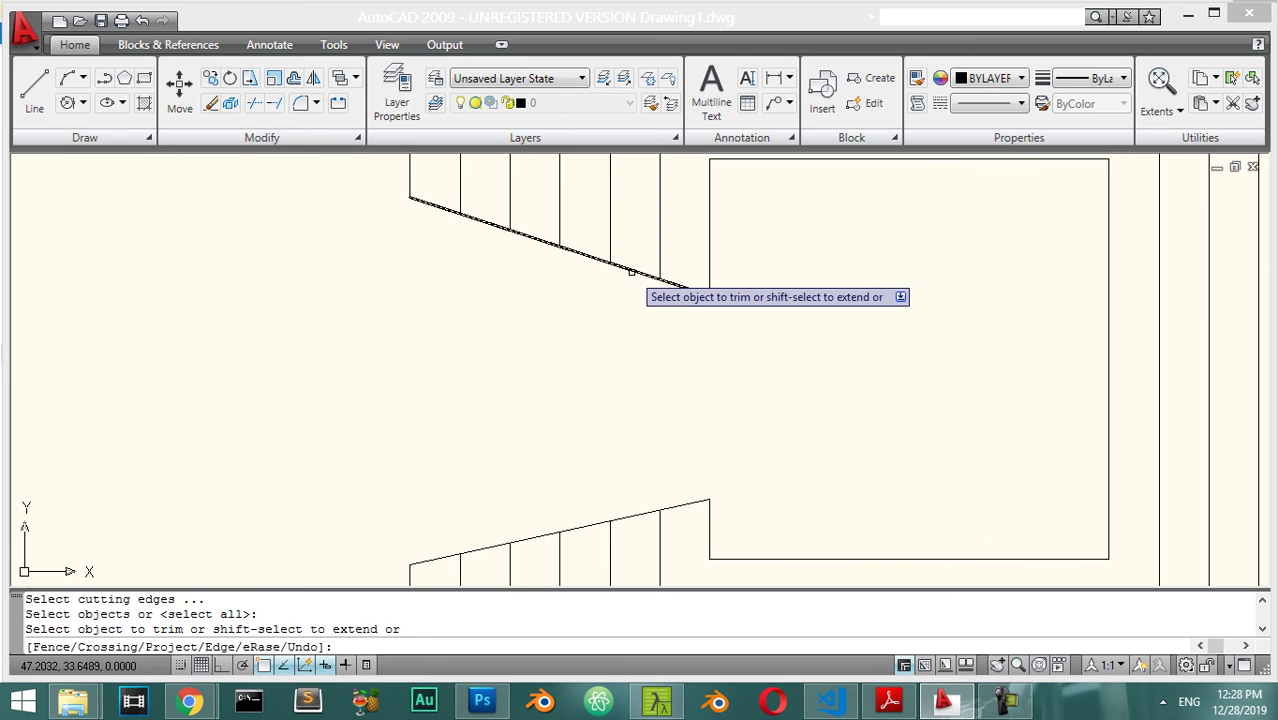
{"action": "left_click", "coordinate": [583, 527]}
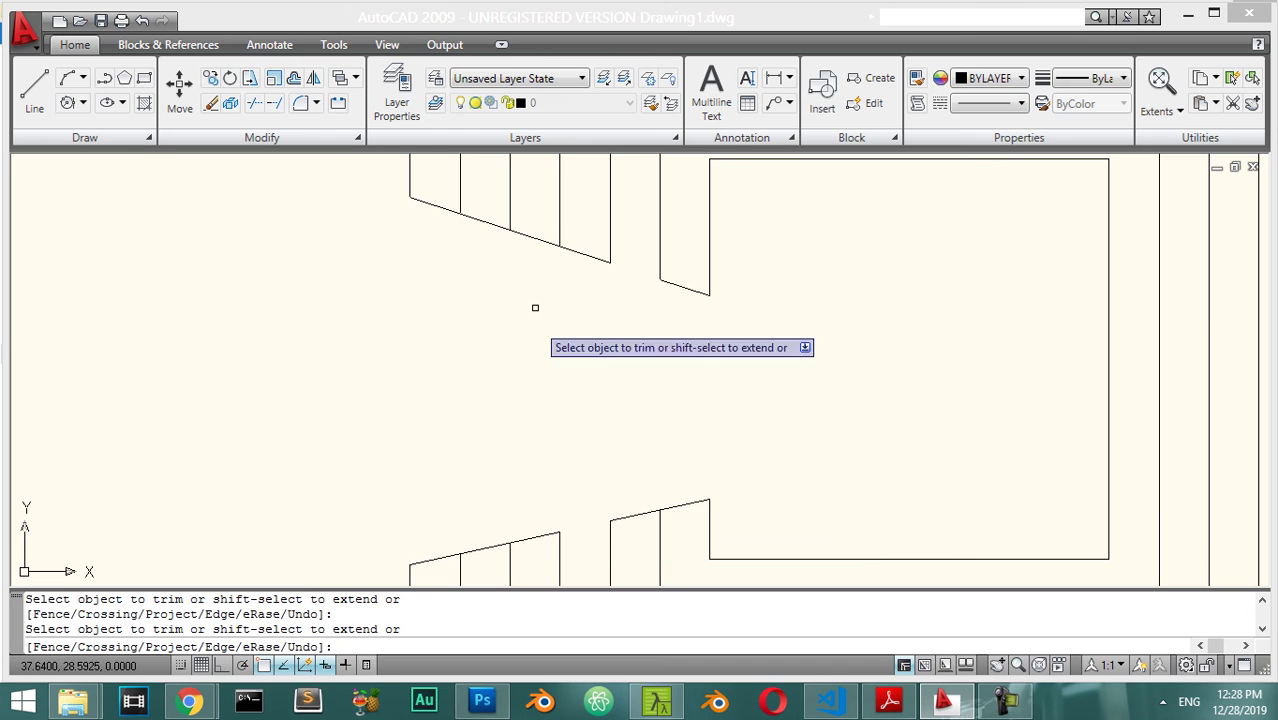
{"action": "left_click", "coordinate": [524, 237]}
{"action": "left_click", "coordinate": [491, 545]}
{"action": "scroll", "coordinate": [624, 433], "scroll_direction": "down", "scroll_amount": 2}
{"action": "scroll", "coordinate": [706, 451], "scroll_direction": "down", "scroll_amount": 3}
{"action": "scroll", "coordinate": [528, 442], "scroll_direction": "up", "scroll_amount": 4}
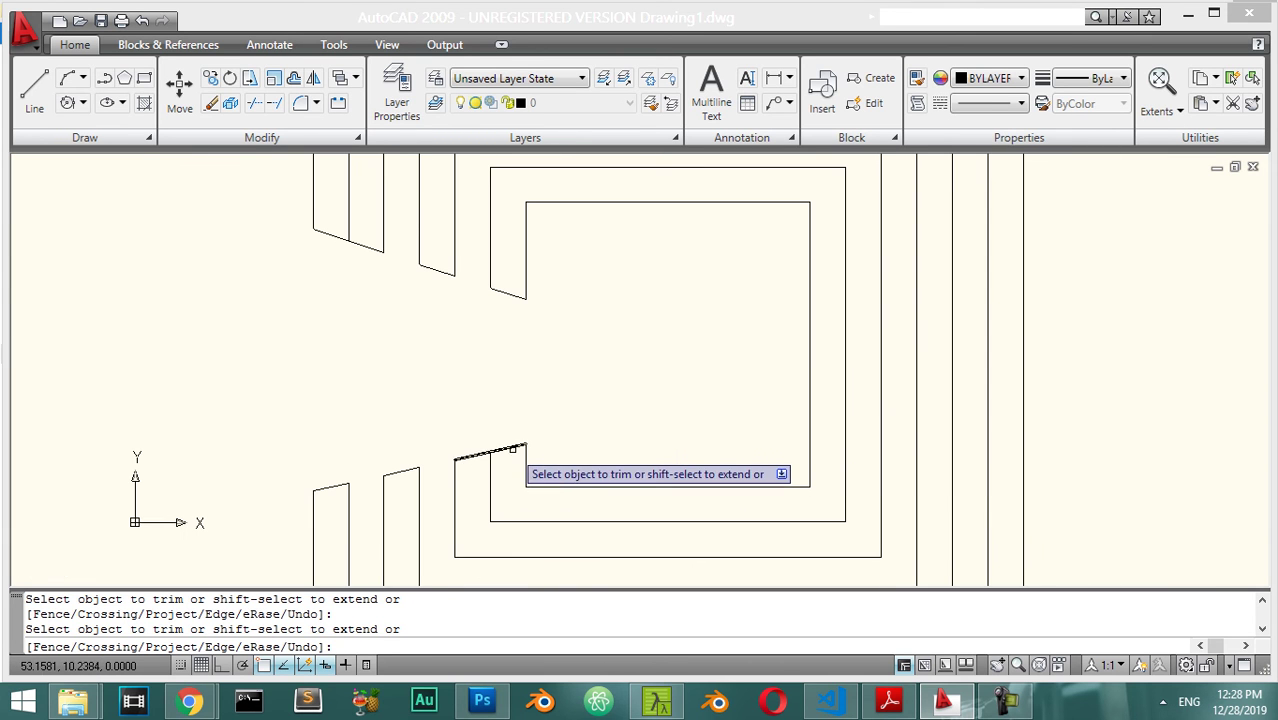
{"action": "left_click", "coordinate": [512, 448]}
{"action": "scroll", "coordinate": [636, 398], "scroll_direction": "down", "scroll_amount": 2}
{"action": "scroll", "coordinate": [628, 417], "scroll_direction": "up", "scroll_amount": 2}
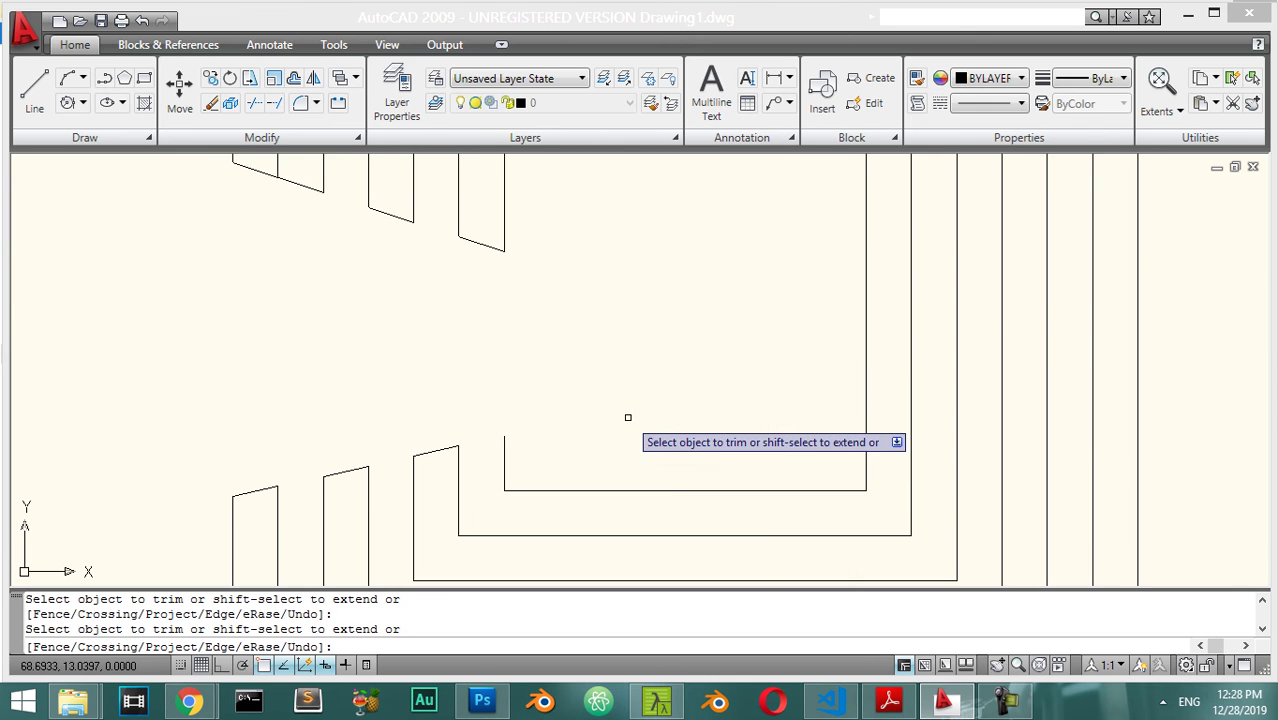
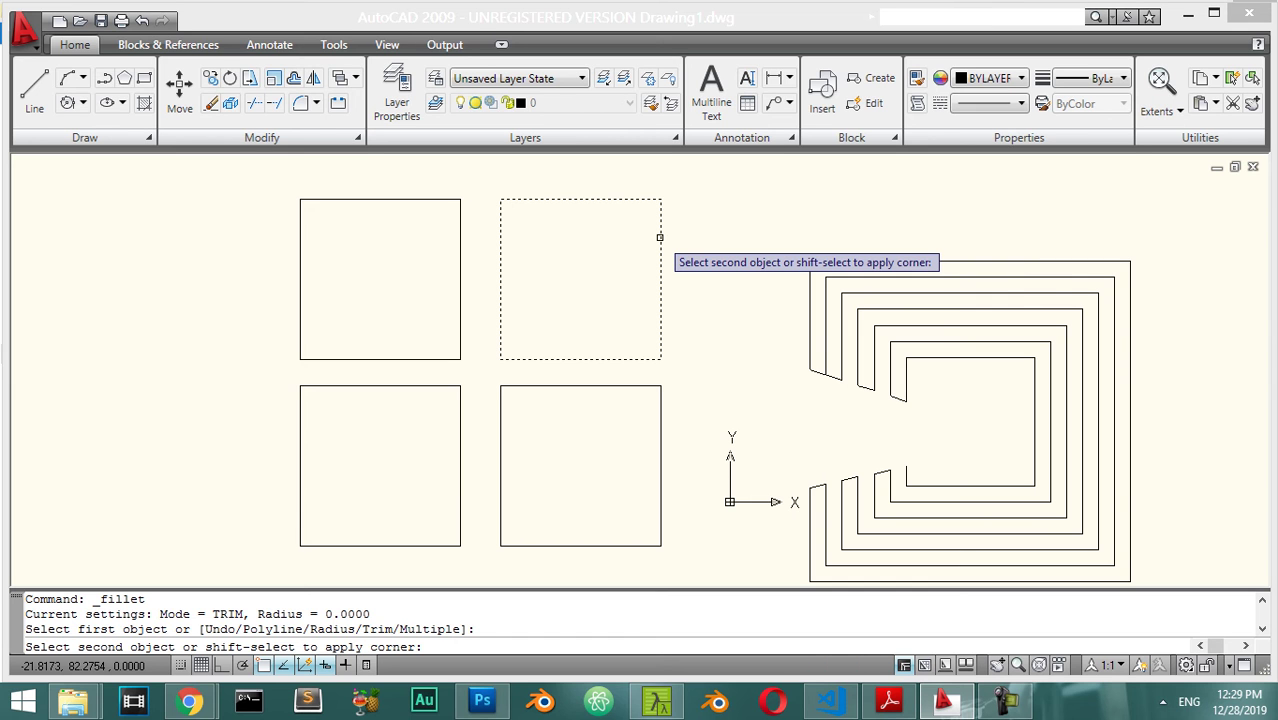
Step: Try to fillet the upper-right square of the four-square group with a radius of 0
{"action": "key", "text": "Return"}
{"action": "left_click", "coordinate": [668, 214]}
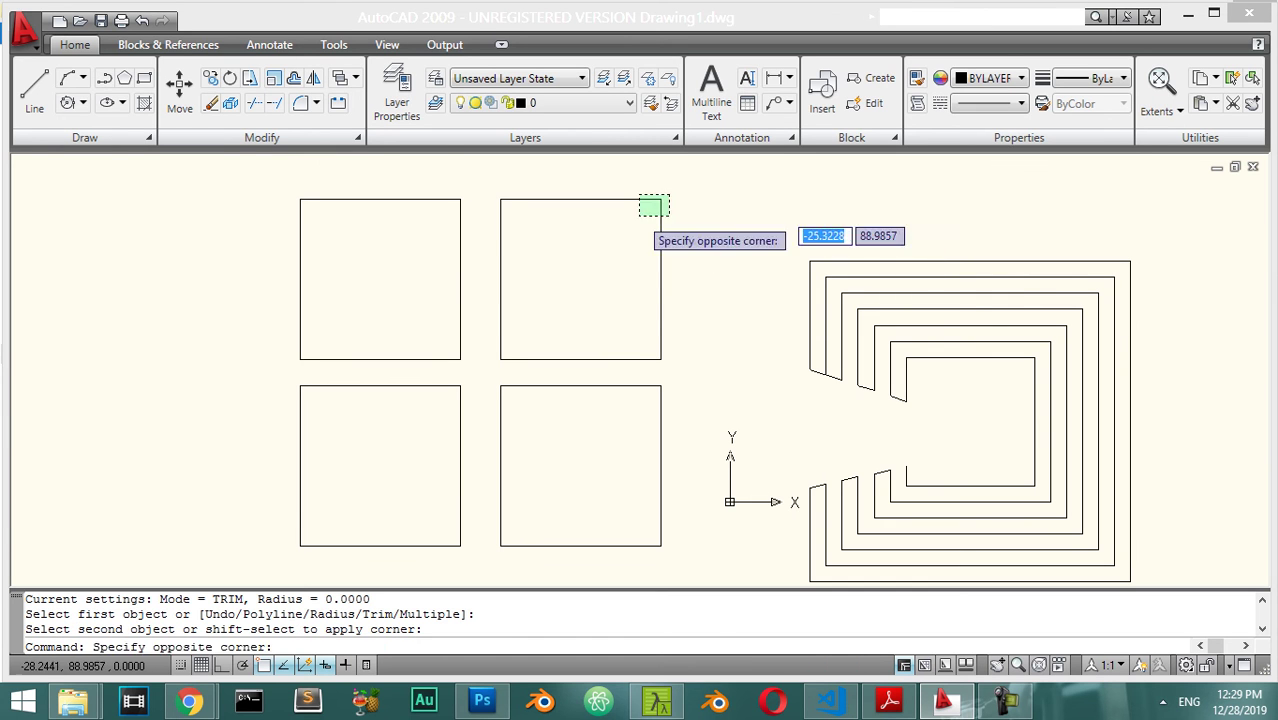
{"action": "left_click", "coordinate": [640, 196]}
{"action": "left_click", "coordinate": [316, 103]}
{"action": "left_click", "coordinate": [352, 138]}
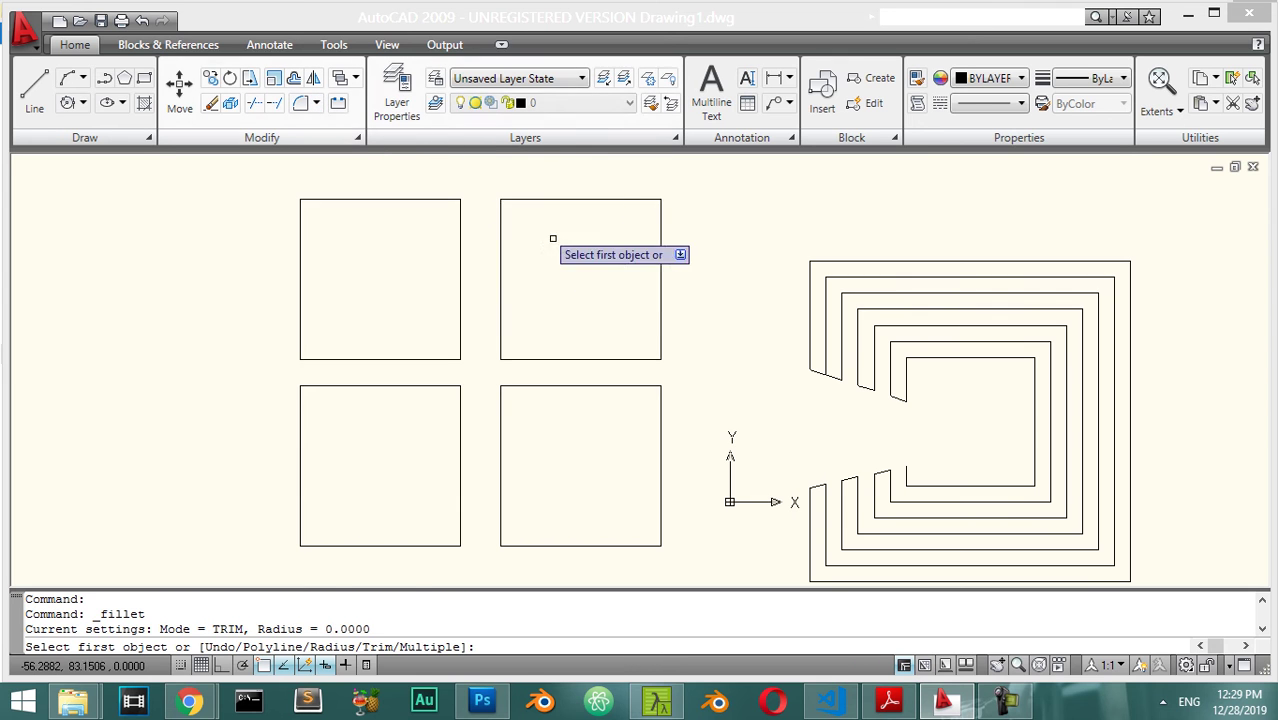
{"action": "scroll", "coordinate": [565, 260], "scroll_direction": "up", "scroll_amount": 3}
{"action": "scroll", "coordinate": [740, 258], "scroll_direction": "down", "scroll_amount": 2}
{"action": "left_click", "coordinate": [742, 259]}
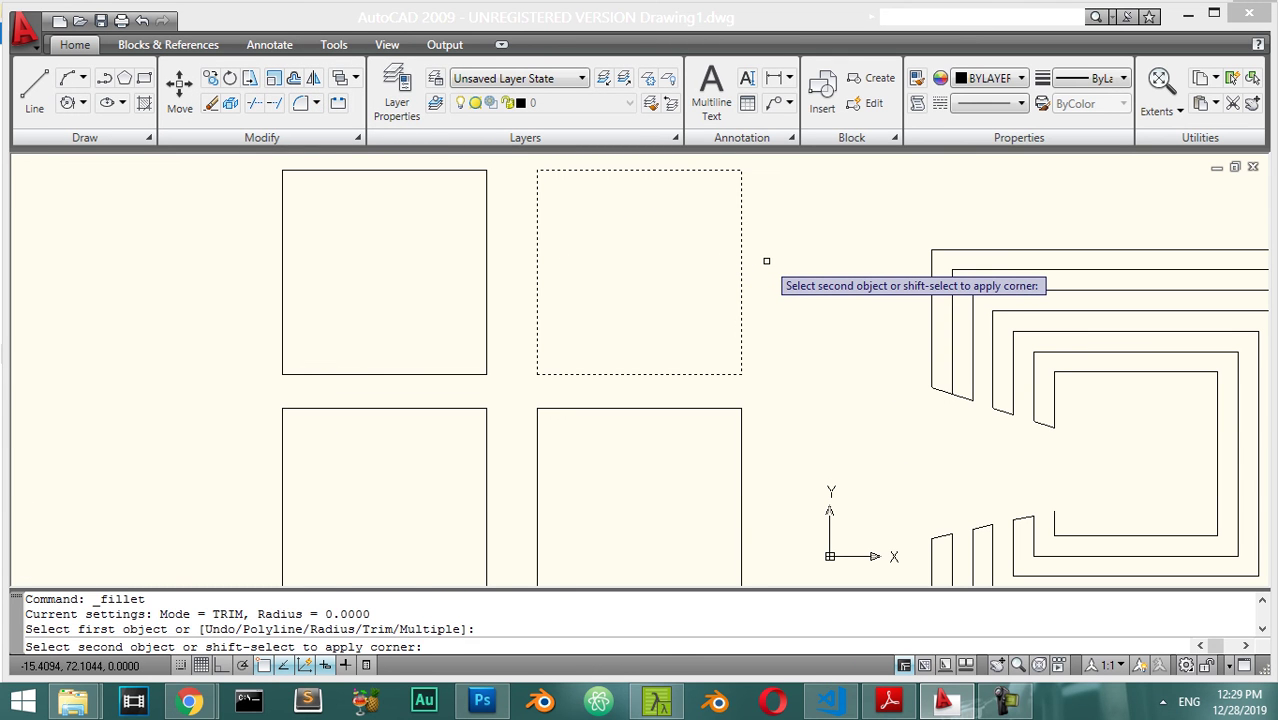
{"action": "left_click", "coordinate": [742, 252]}
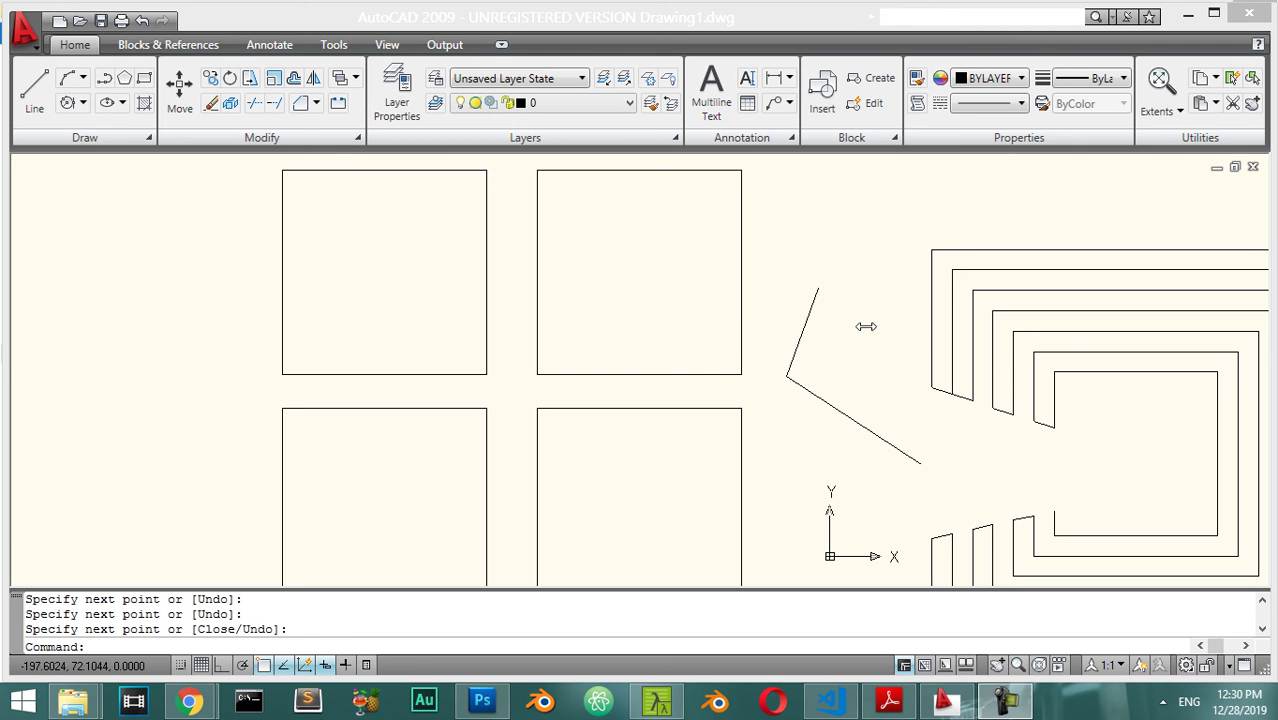
{"action": "left_click", "coordinate": [739, 7]}
{"action": "left_click", "coordinate": [836, 360]}
{"action": "left_click", "coordinate": [779, 294]}
{"action": "key", "text": "Escape"}
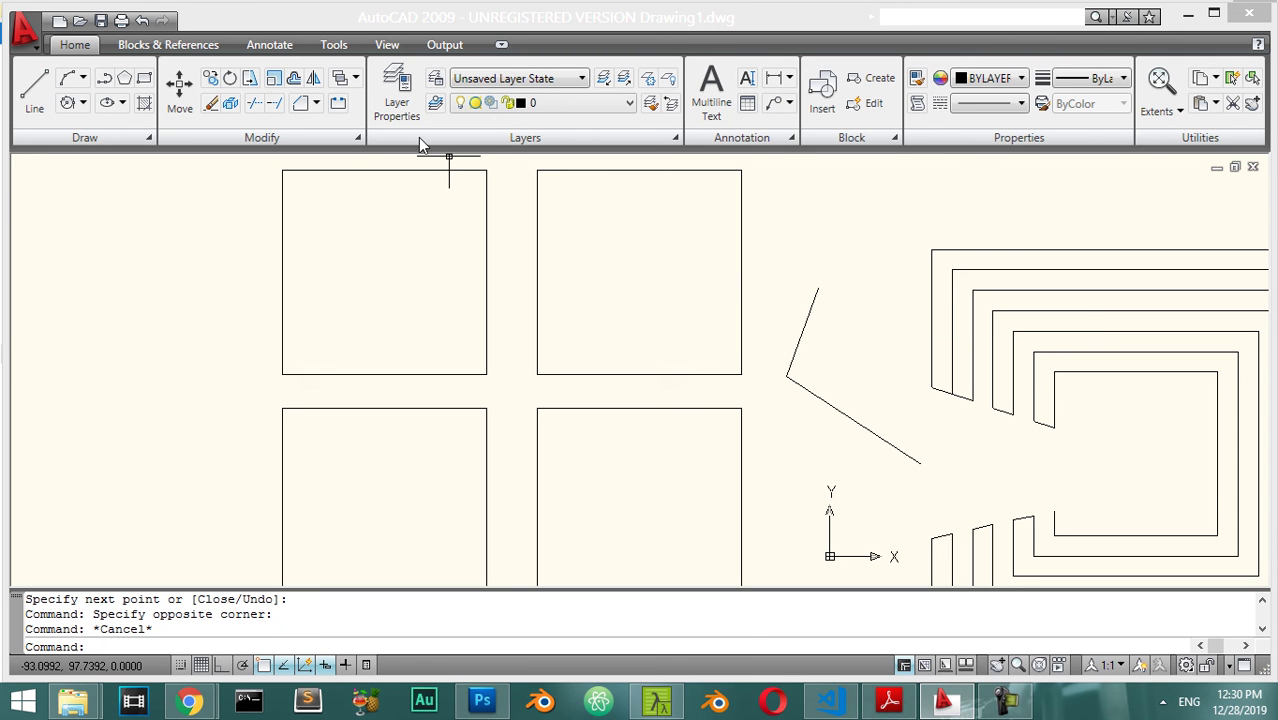
Step: Try Fillet twice on the corner of the two joined lines beside the square group, keeping the radius at 0
{"action": "left_click", "coordinate": [316, 104]}
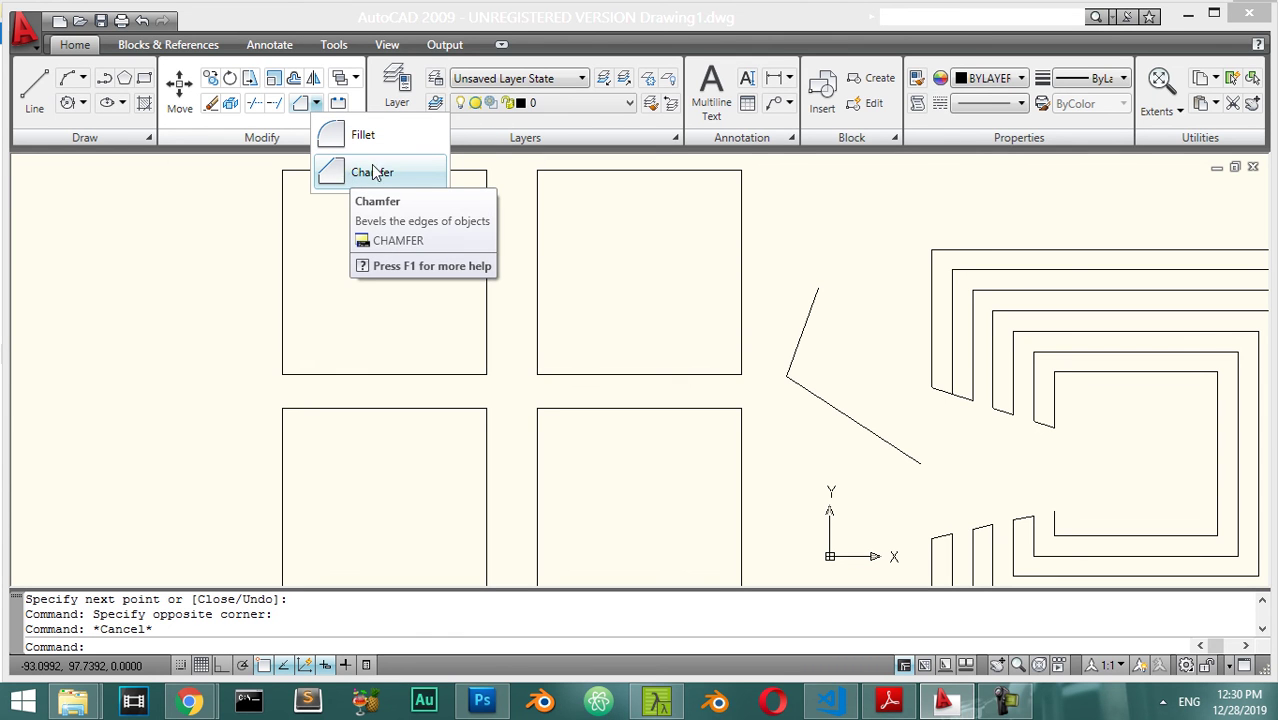
{"action": "left_click", "coordinate": [316, 104]}
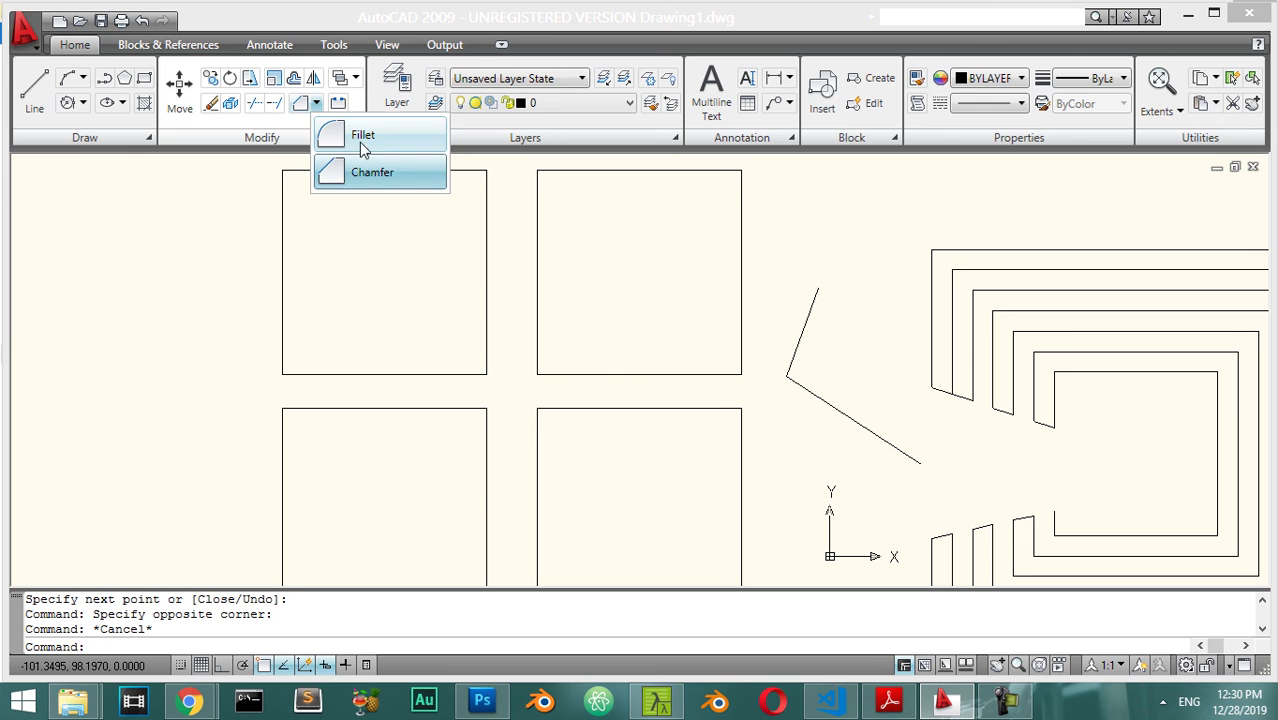
{"action": "left_click", "coordinate": [362, 138]}
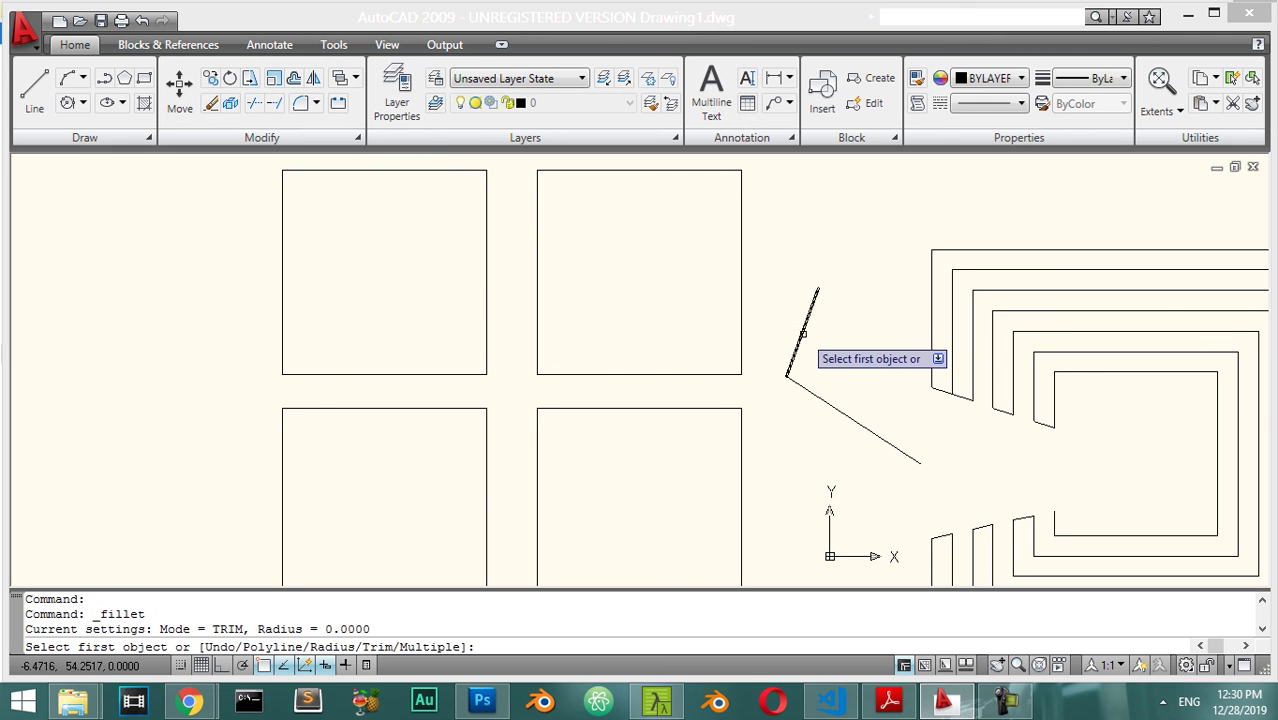
{"action": "left_click", "coordinate": [802, 335]}
{"action": "left_click", "coordinate": [822, 403]}
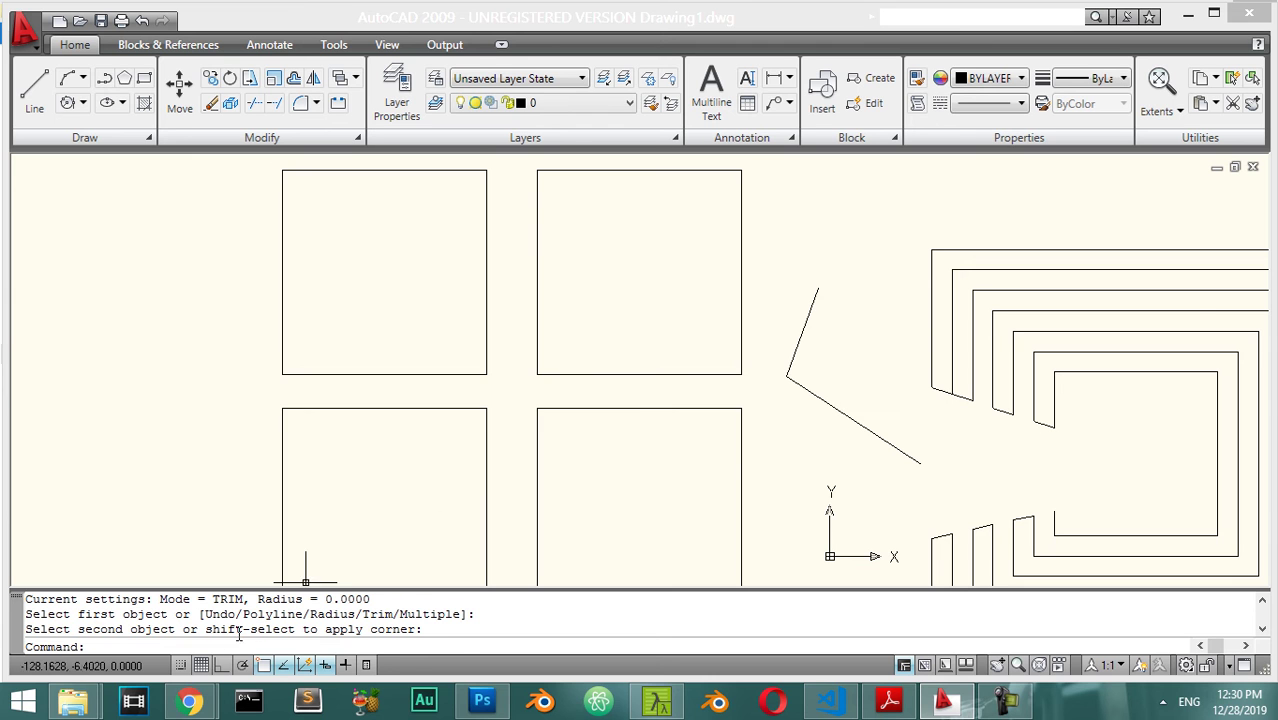
{"action": "key", "text": "Return"}
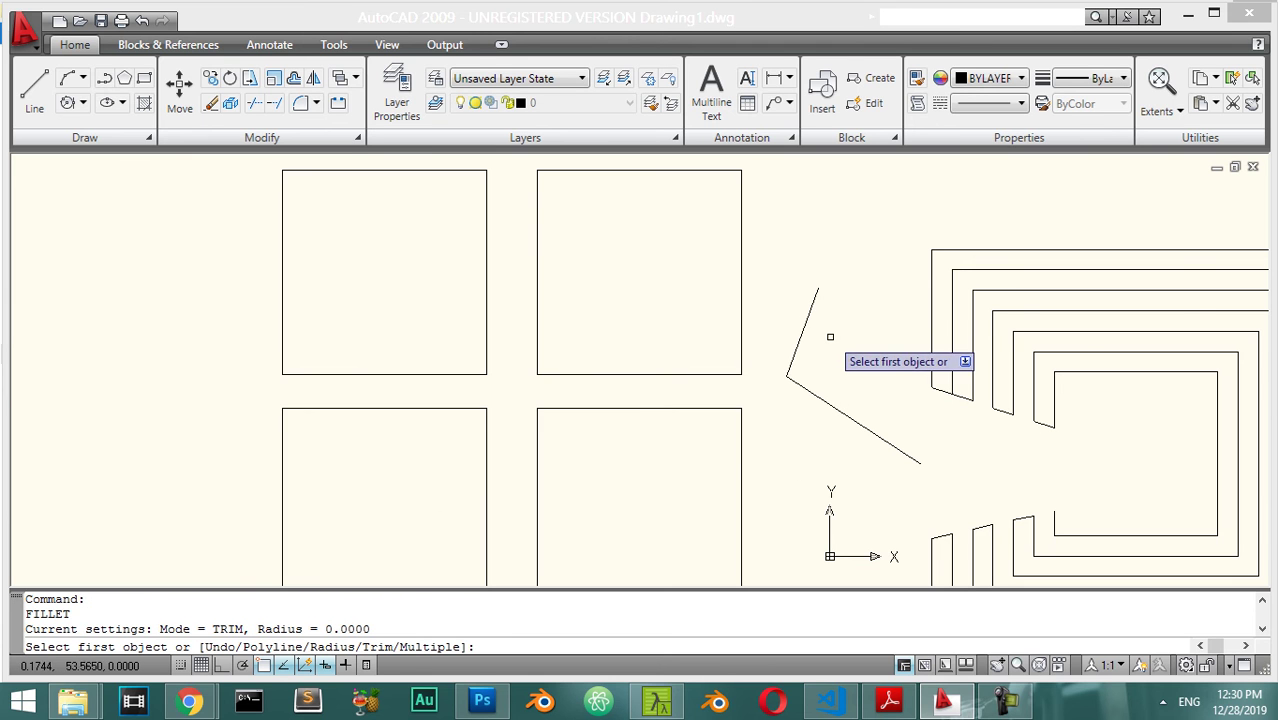
{"action": "left_click", "coordinate": [805, 329]}
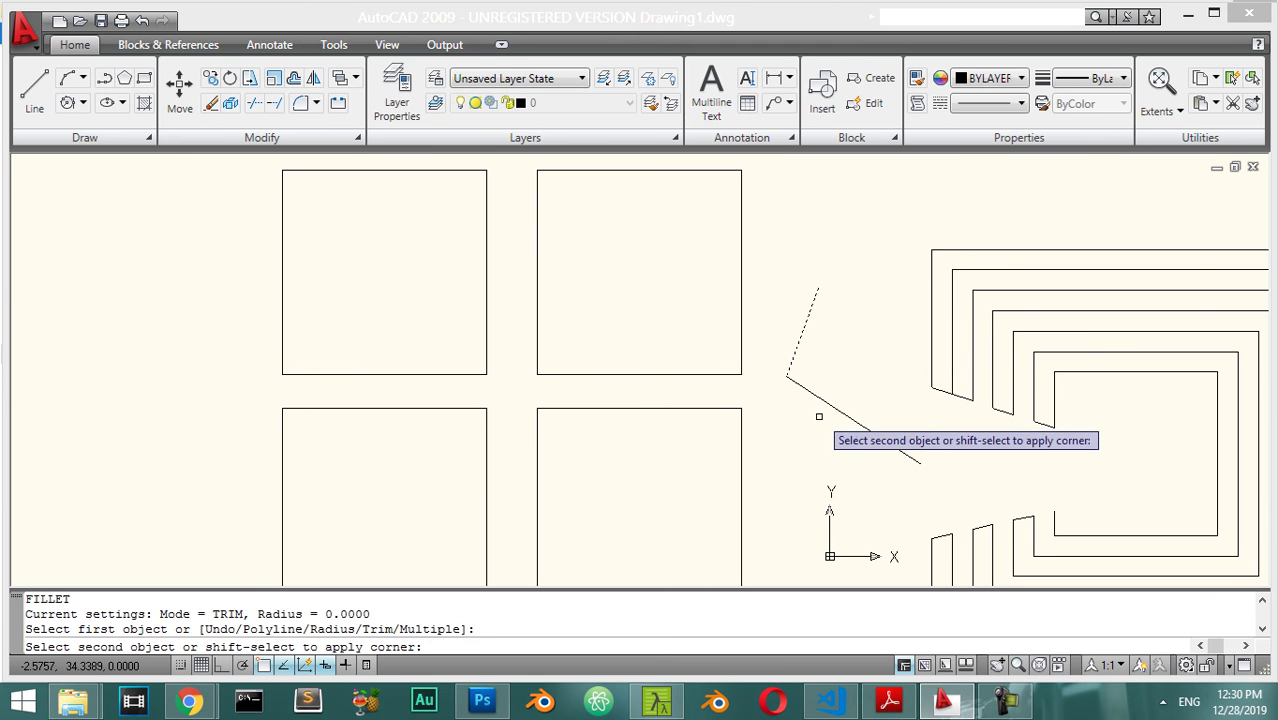
{"action": "left_click", "coordinate": [839, 411]}
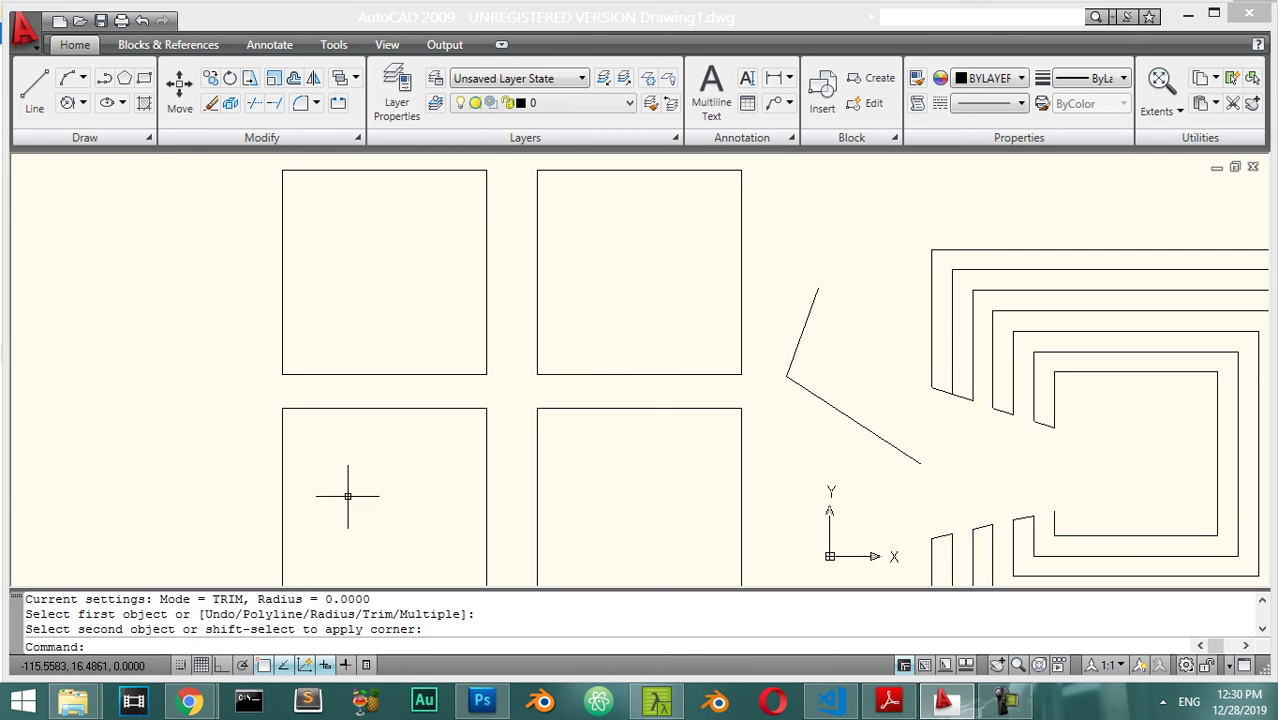
{"action": "scroll", "coordinate": [760, 436], "scroll_direction": "up", "scroll_amount": 5}
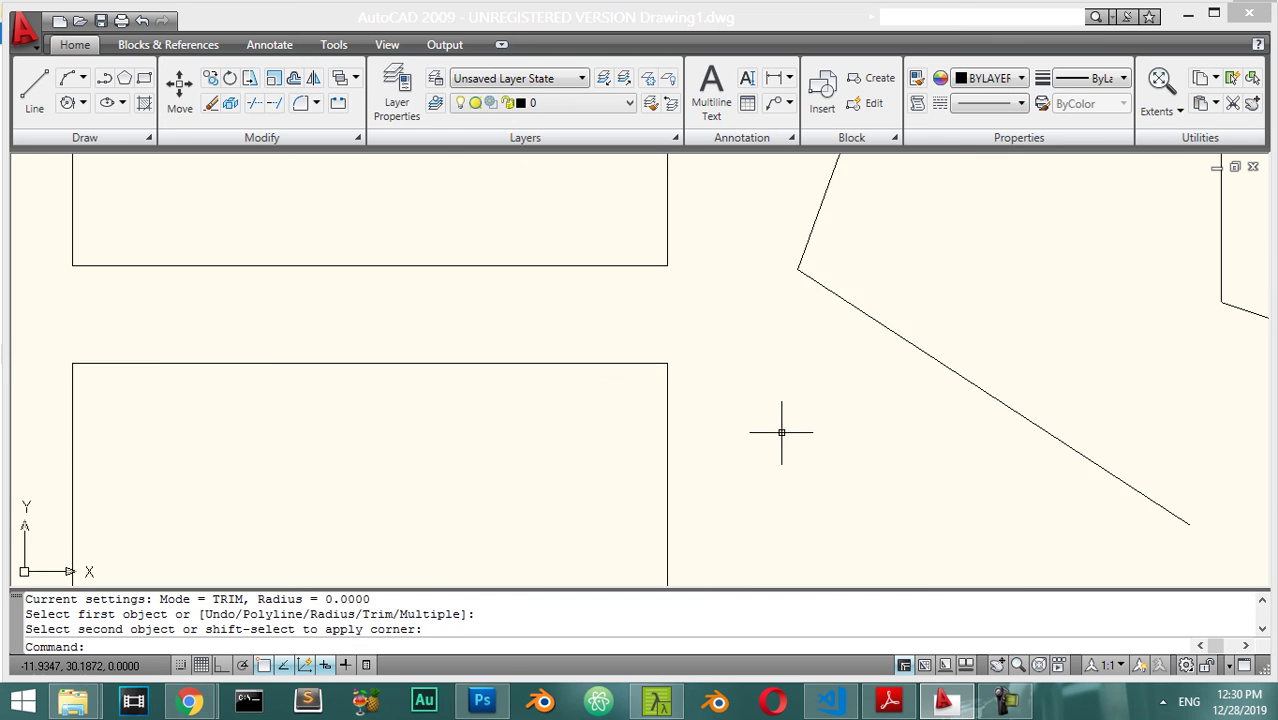
{"action": "scroll", "coordinate": [780, 430], "scroll_direction": "down", "scroll_amount": 4}
Step: Fillet the corner between the two joined lines beside the square group with a radius of 4
{"action": "left_click", "coordinate": [315, 104]}
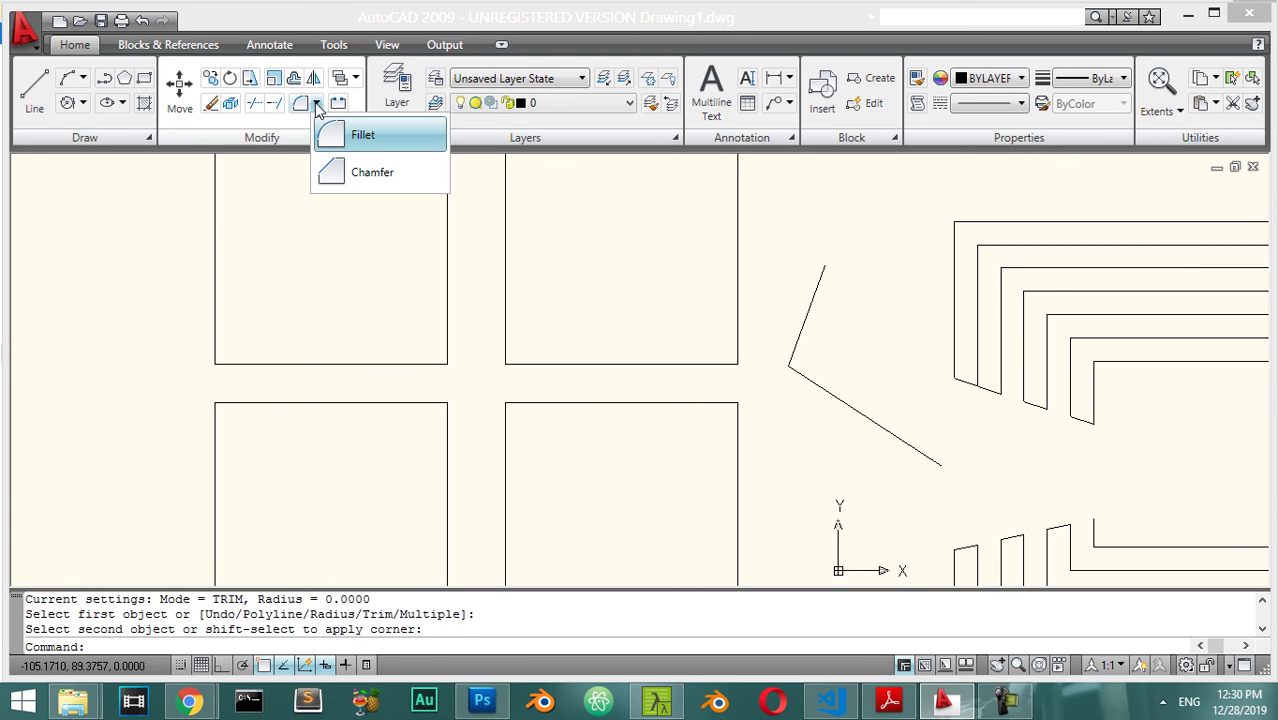
{"action": "left_click", "coordinate": [322, 126]}
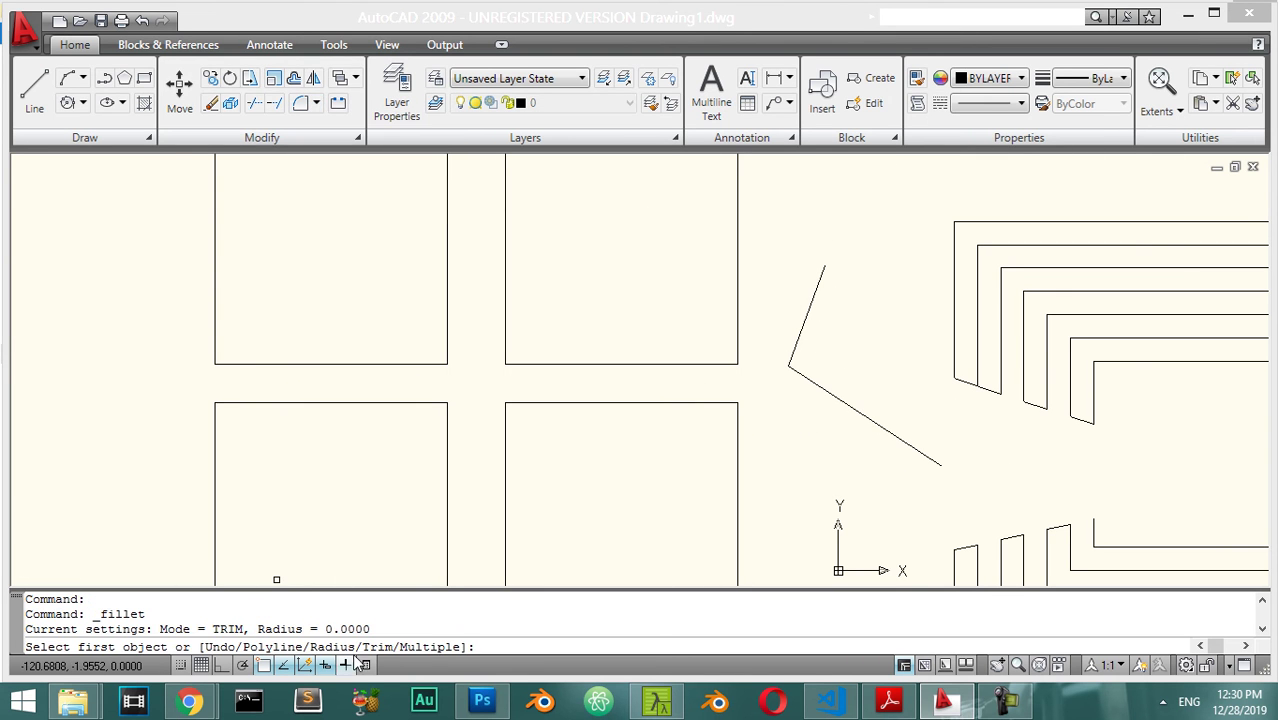
{"action": "type", "text": "r"}
{"action": "key", "text": "Return"}
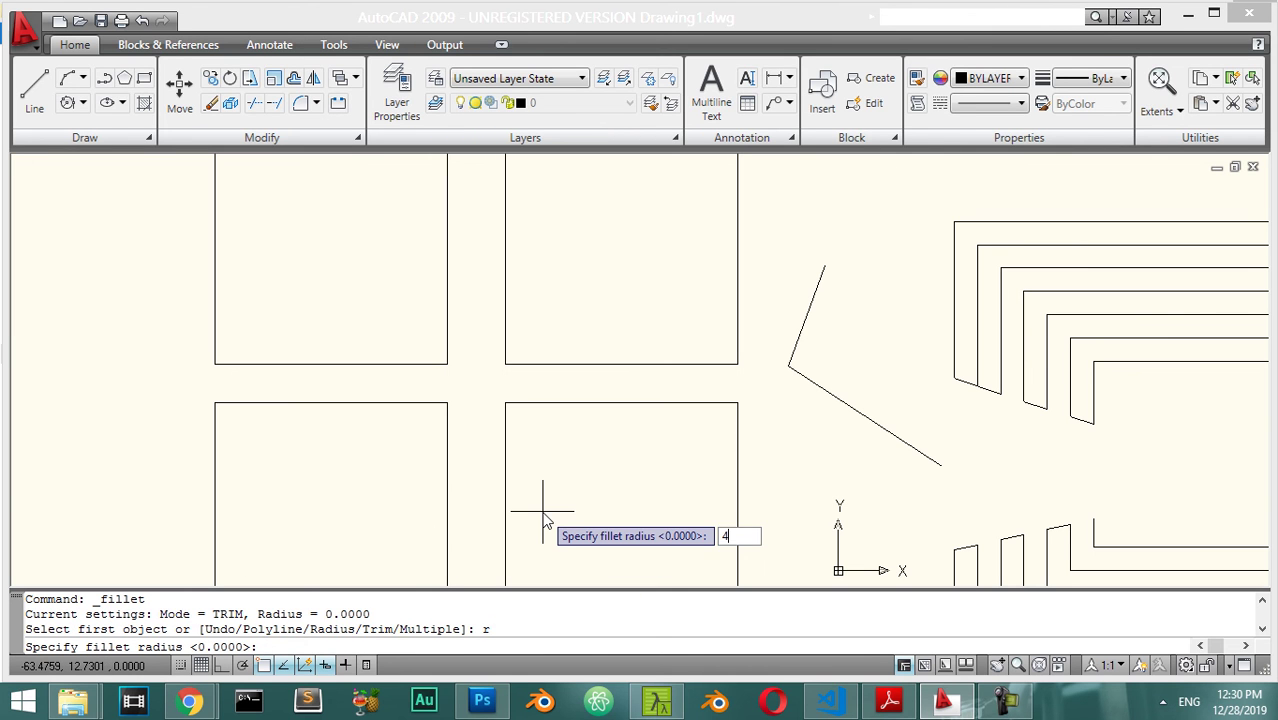
{"action": "key", "text": "Return"}
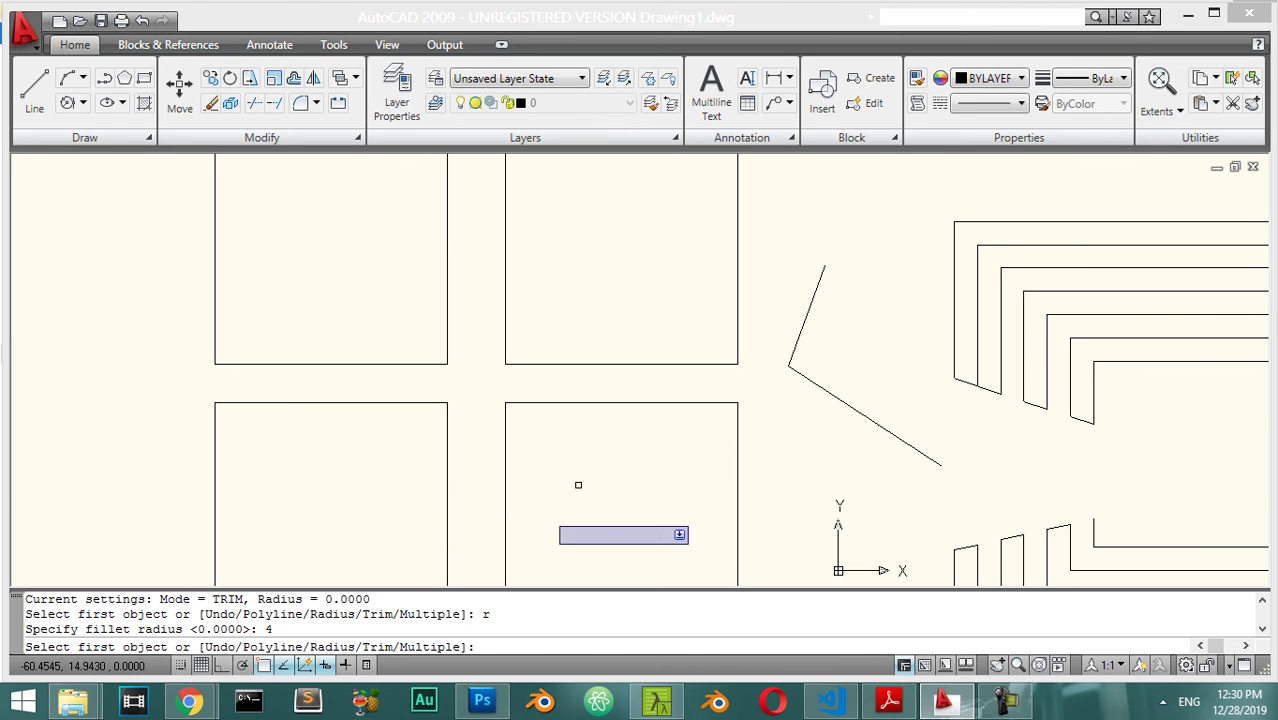
{"action": "left_click", "coordinate": [803, 319]}
{"action": "left_click", "coordinate": [797, 366]}
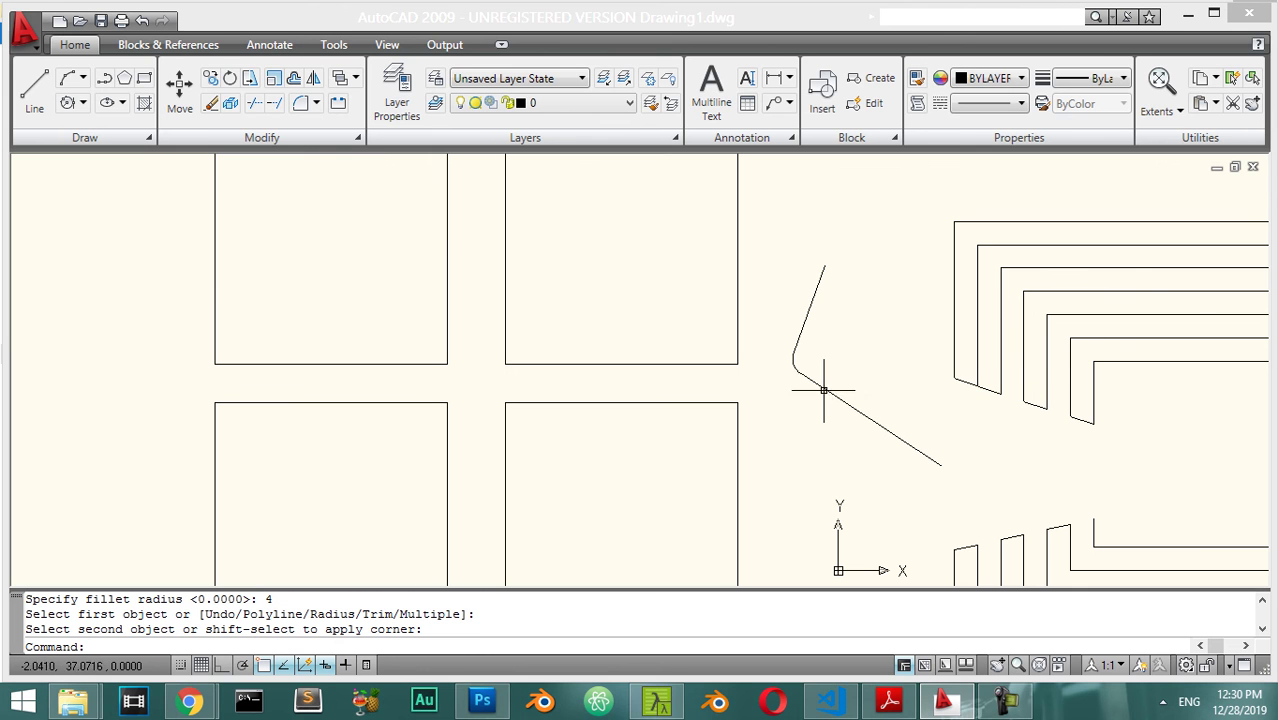
Step: Draw two connected lines above the nested squares, one nearly horizontal and a shorter one going down from its right end
{"action": "scroll", "coordinate": [824, 390], "scroll_direction": "up", "scroll_amount": 3}
{"action": "scroll", "coordinate": [802, 393], "scroll_direction": "down", "scroll_amount": 5}
{"action": "scroll", "coordinate": [830, 374], "scroll_direction": "up", "scroll_amount": 1}
{"action": "scroll", "coordinate": [856, 356], "scroll_direction": "down", "scroll_amount": 2}
{"action": "key", "text": "Return"}
{"action": "left_click", "coordinate": [845, 214]}
{"action": "left_click", "coordinate": [972, 214]}
{"action": "left_click", "coordinate": [975, 262]}
{"action": "key", "text": "Return"}
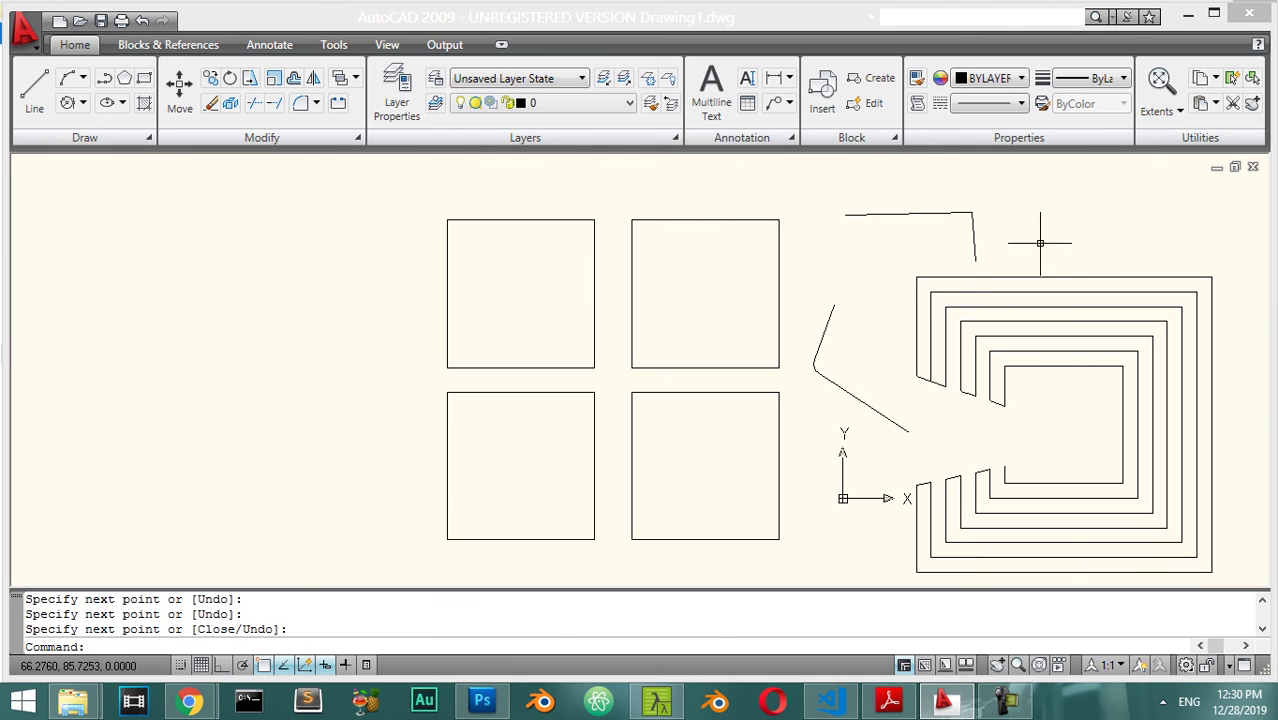
Step: Try to chamfer the corner of the two connected lines above the nested squares with both distances at 0
{"action": "scroll", "coordinate": [1025, 214], "scroll_direction": "up", "scroll_amount": 2}
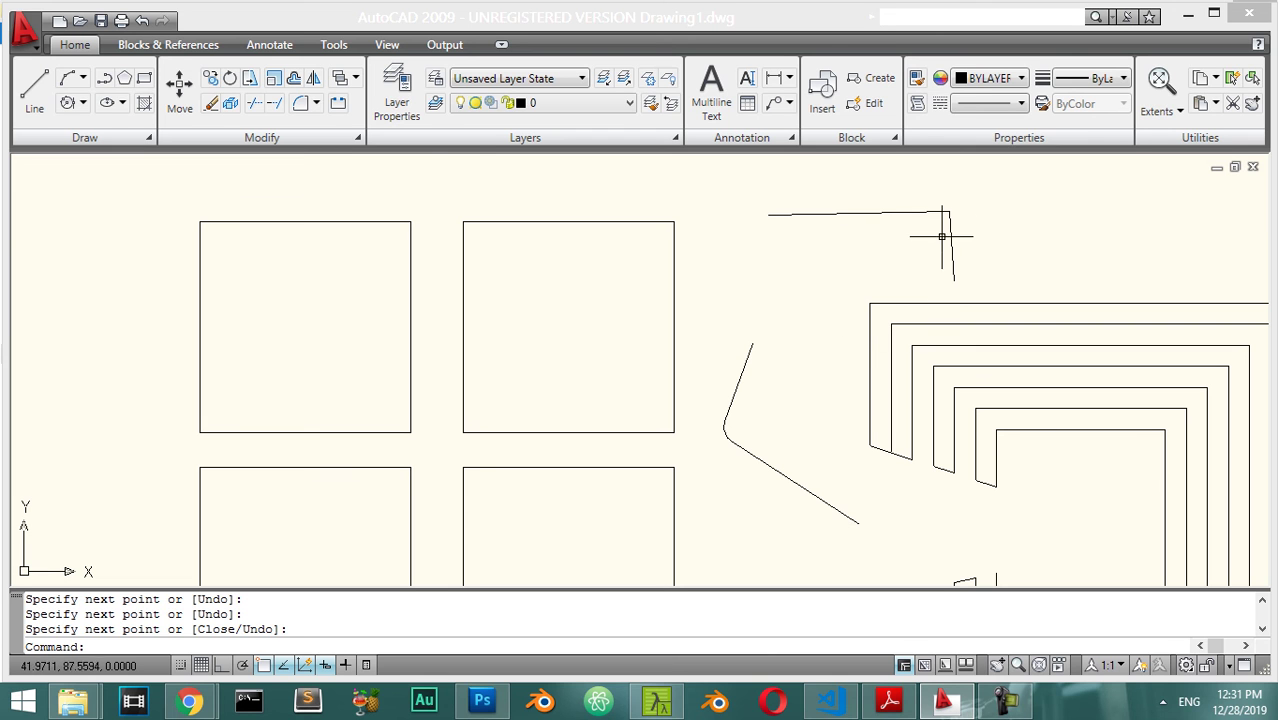
{"action": "left_click", "coordinate": [316, 103]}
{"action": "left_click", "coordinate": [366, 173]}
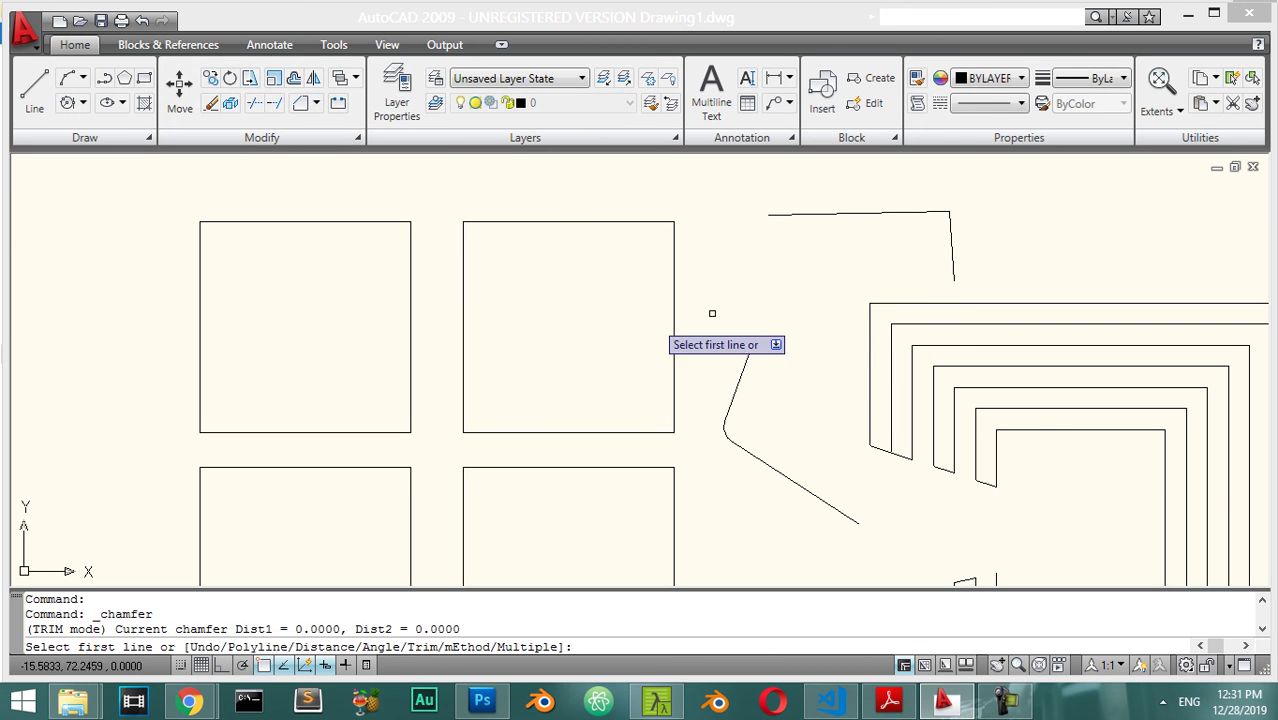
{"action": "left_click", "coordinate": [886, 212]}
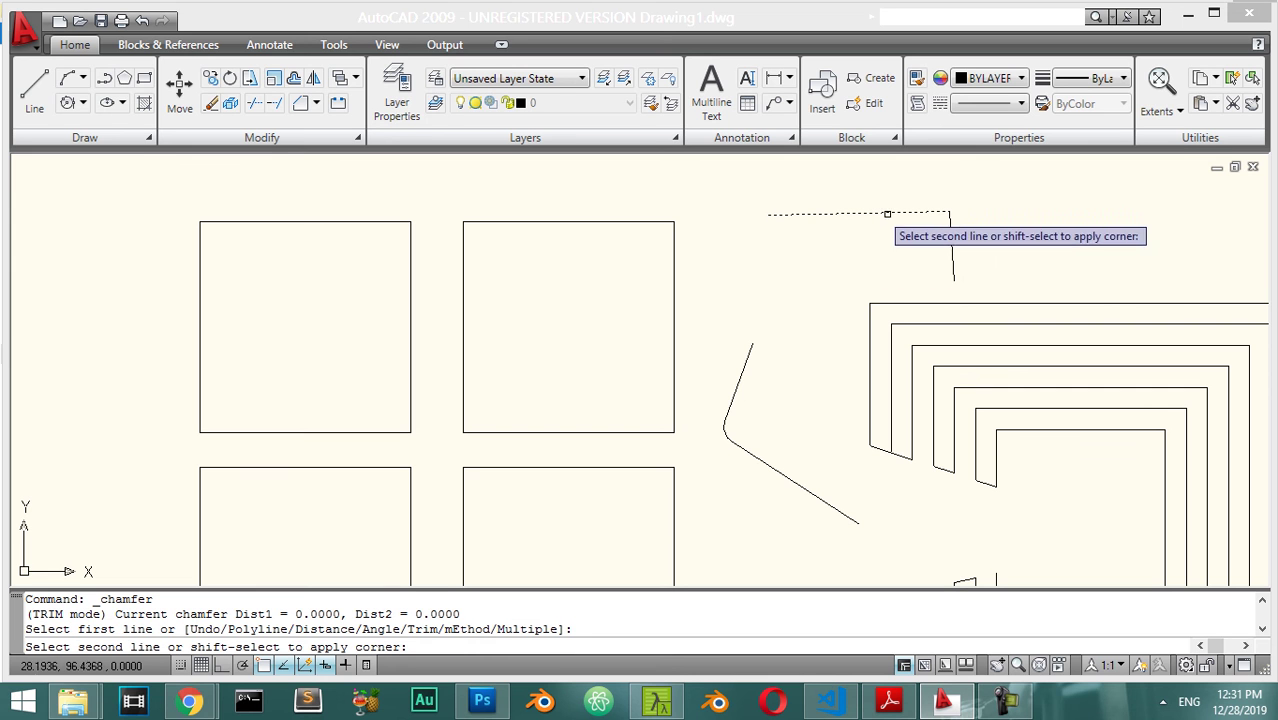
{"action": "left_click", "coordinate": [947, 248]}
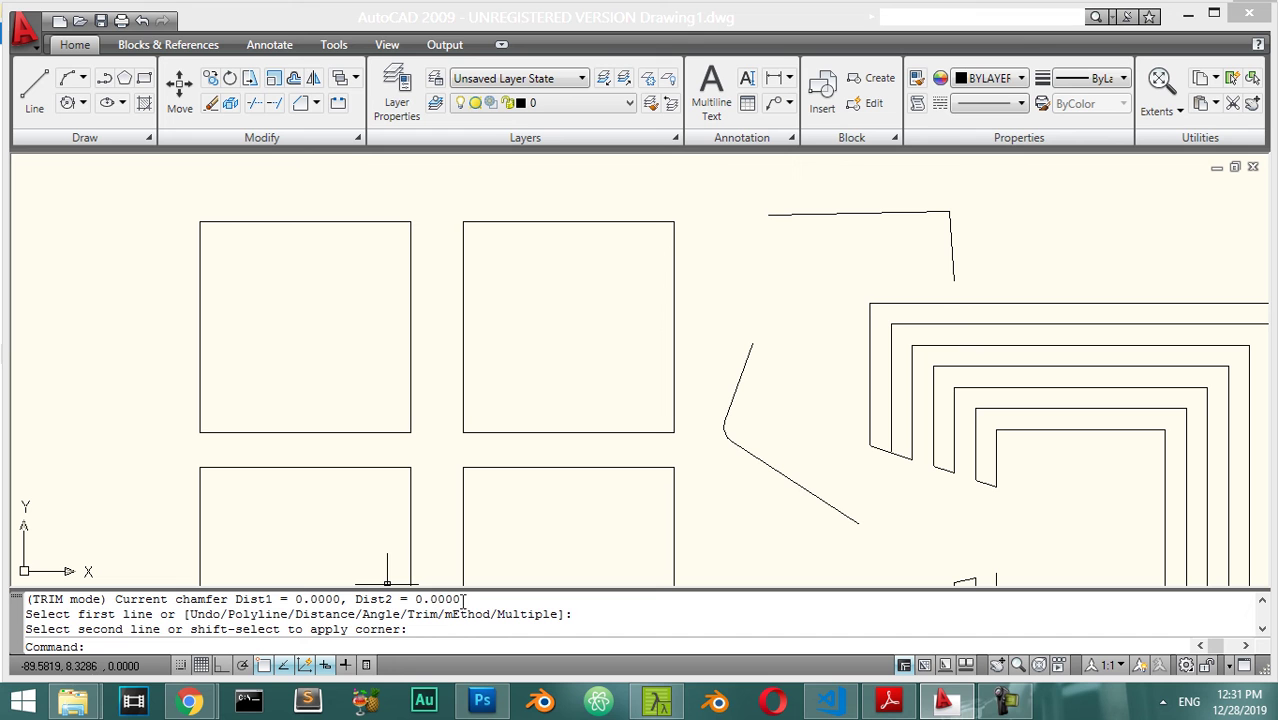
Step: Chamfer the corner of the two connected lines above the nested squares with distances of 5 and 7
{"action": "key", "text": "Return"}
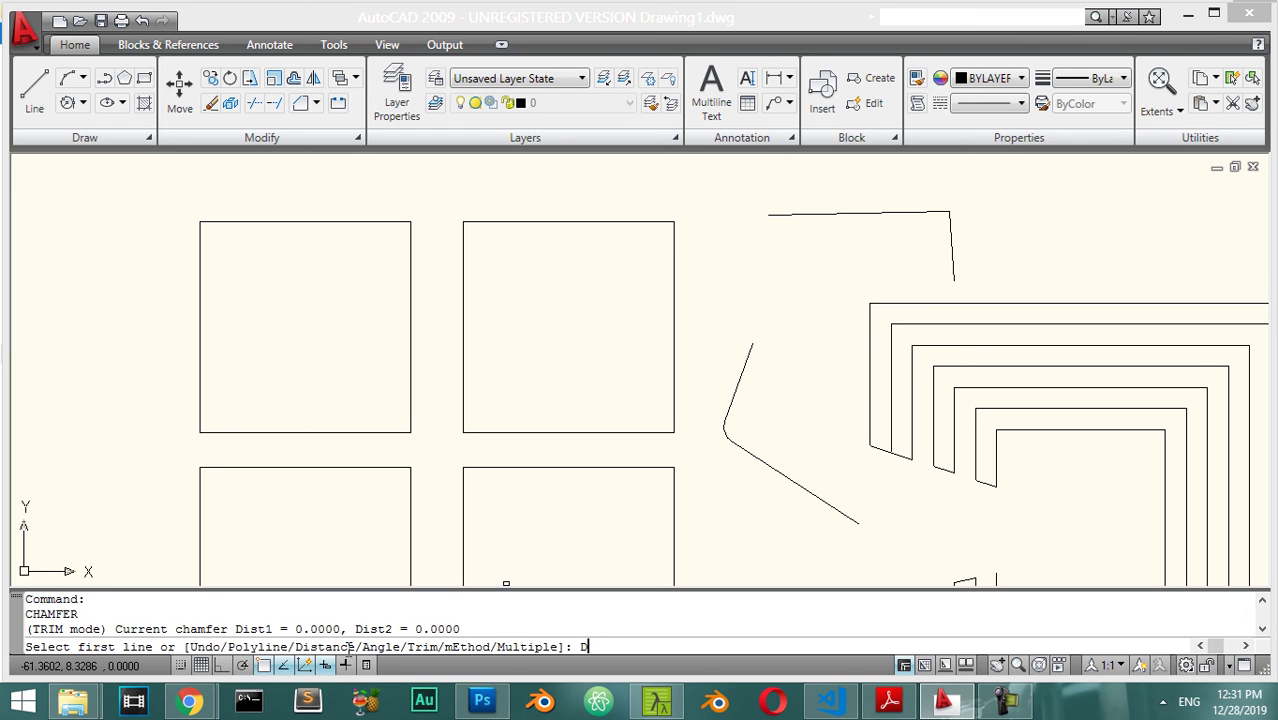
{"action": "type", "text": "D"}
{"action": "key", "text": "Return"}
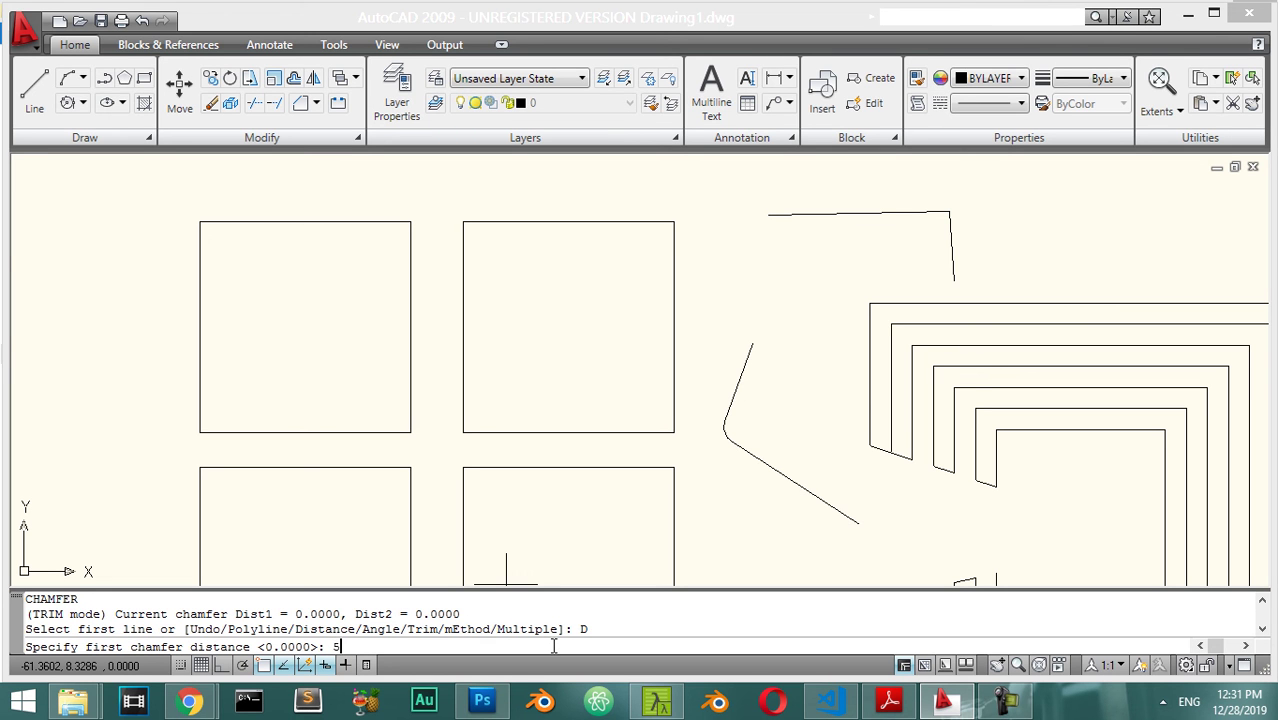
{"action": "key", "text": "Return"}
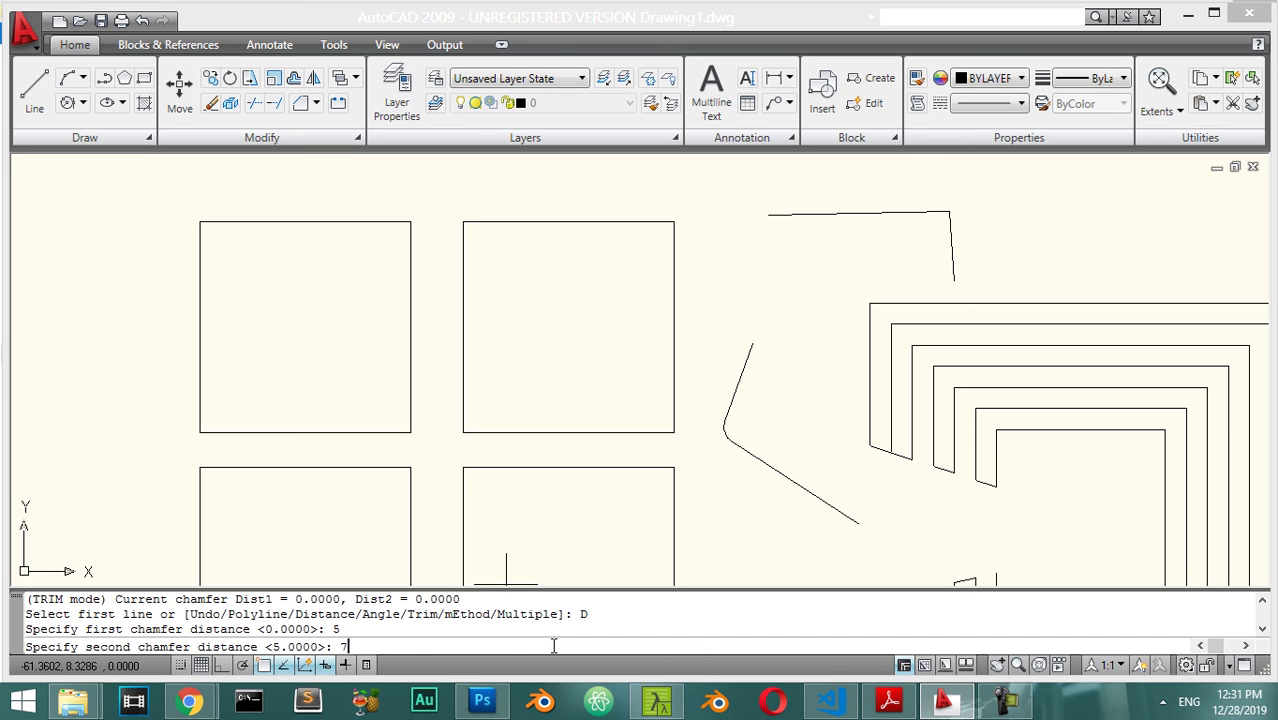
{"action": "key", "text": "Return"}
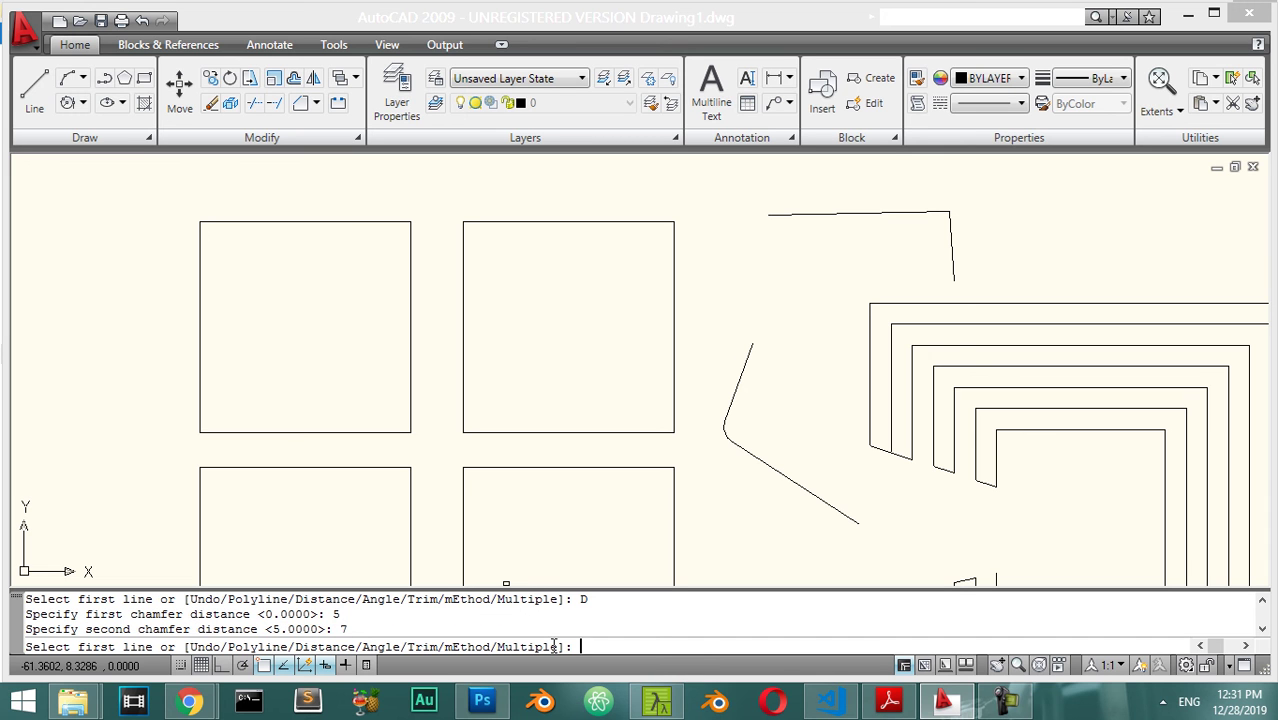
{"action": "left_click", "coordinate": [890, 214]}
{"action": "left_click", "coordinate": [954, 260]}
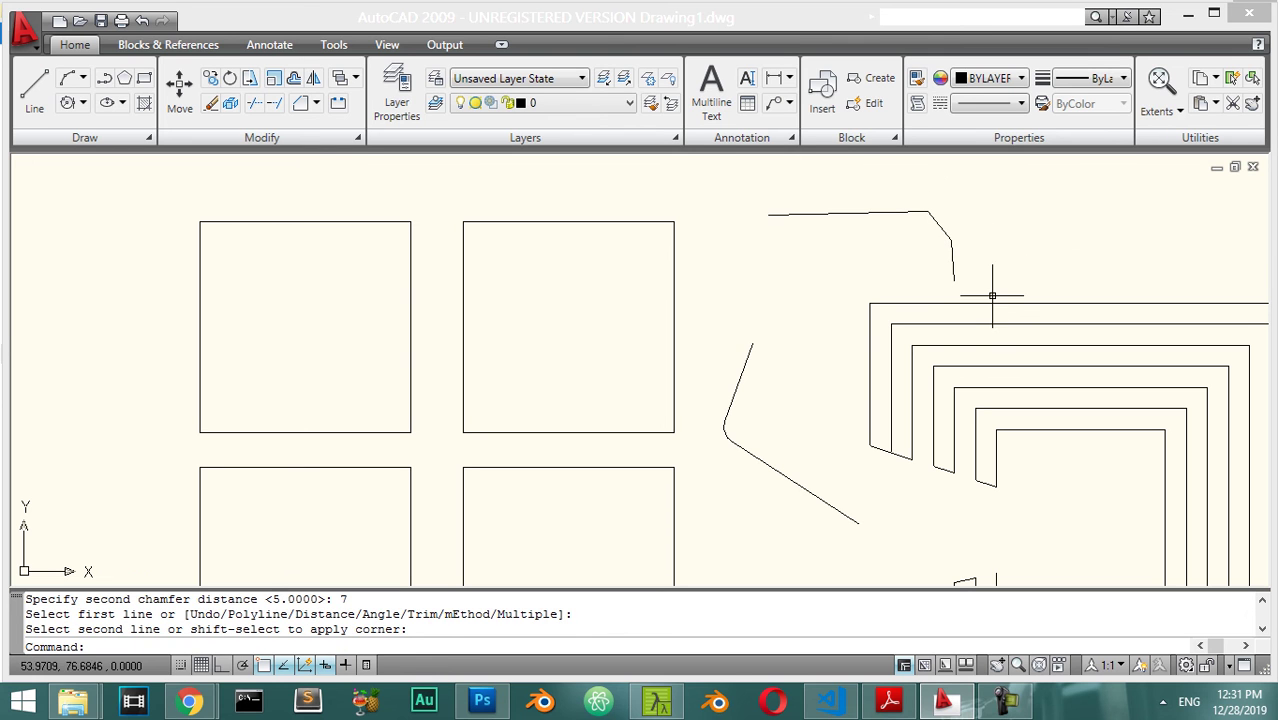
{"action": "key", "text": "Escape"}
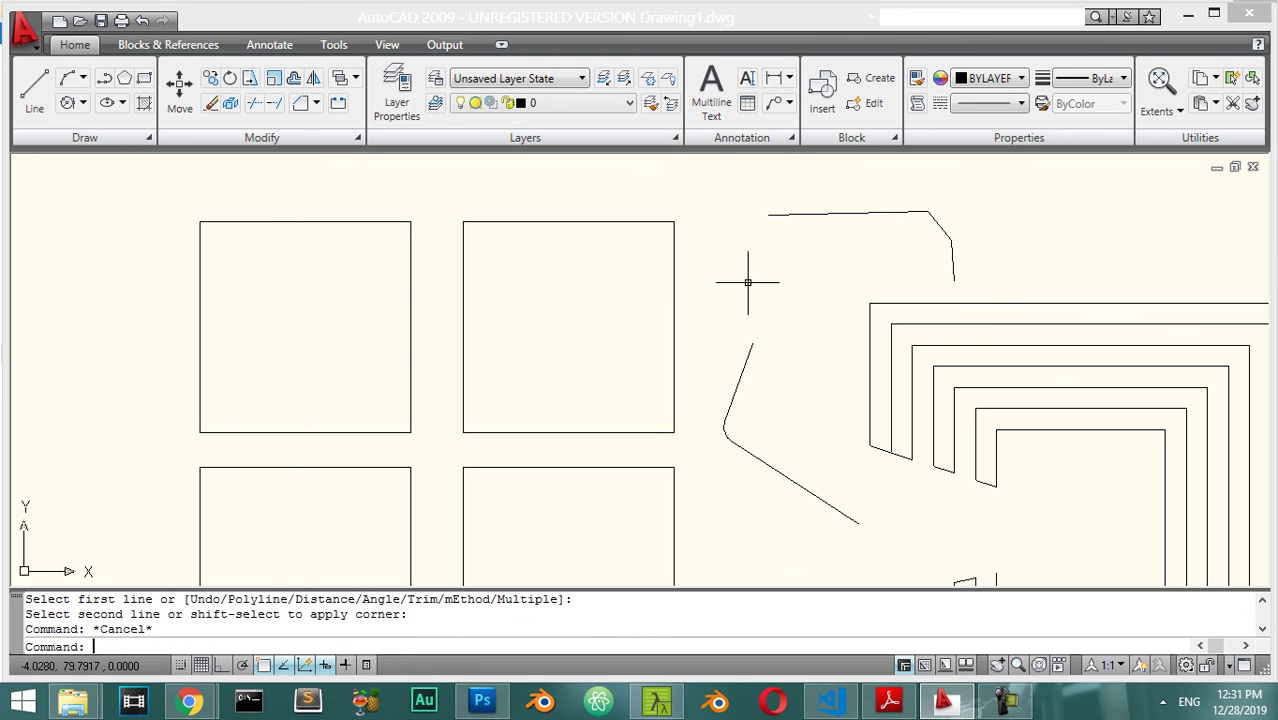
Step: Try to extend the open lower end of the innermost nested square, using the sloping line of the filleted pair as boundary
{"action": "middle_click_drag", "start_coordinate": [807, 420], "coordinate": [782, 344]}
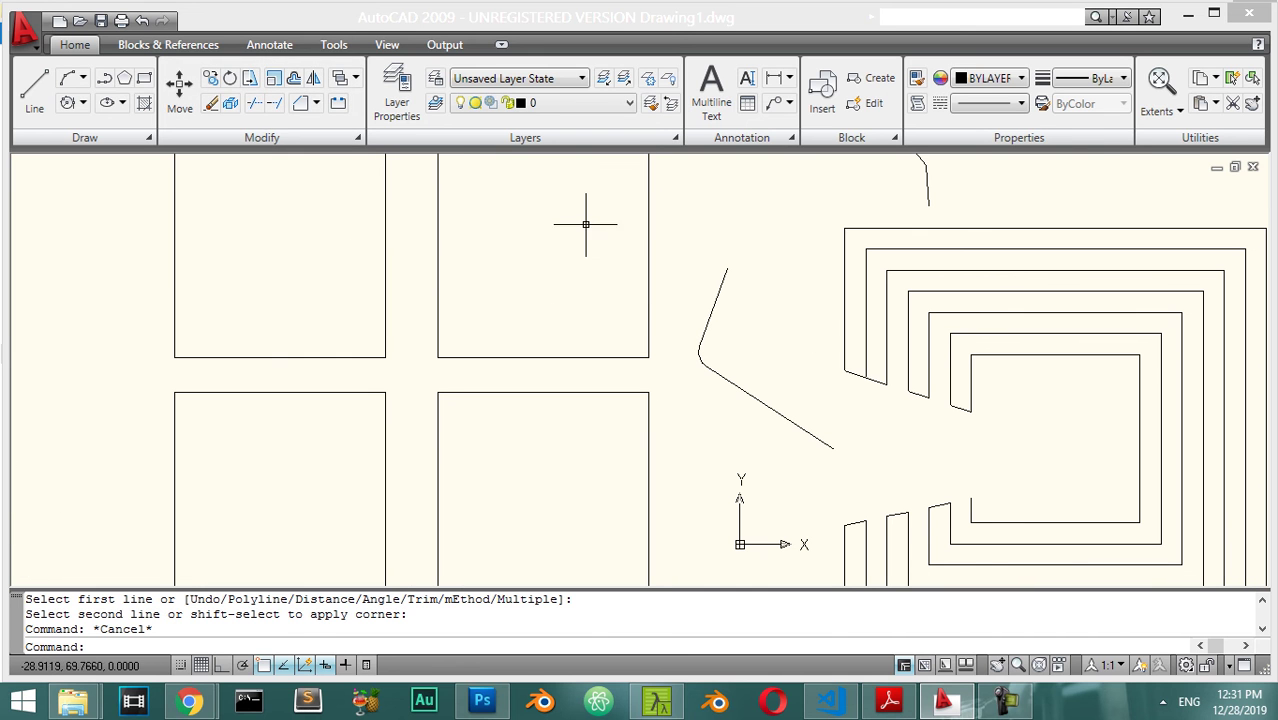
{"action": "left_click", "coordinate": [274, 104]}
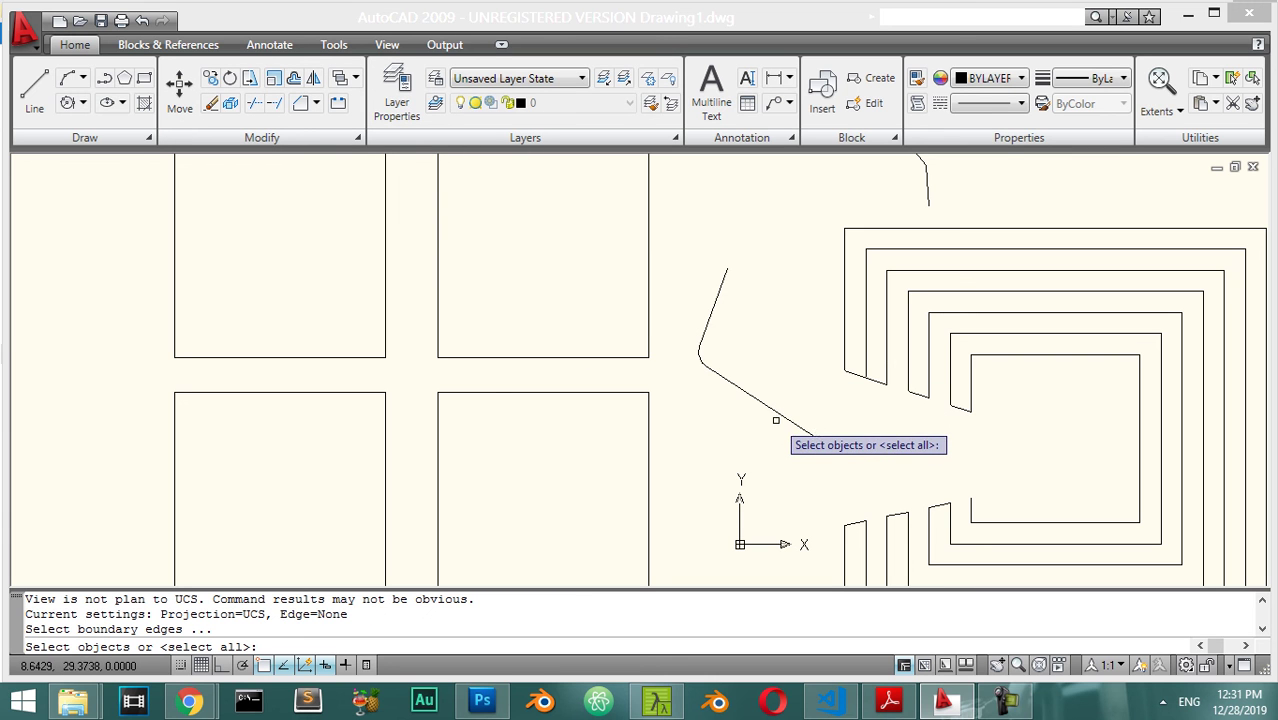
{"action": "left_click", "coordinate": [776, 410]}
{"action": "key", "text": "Return"}
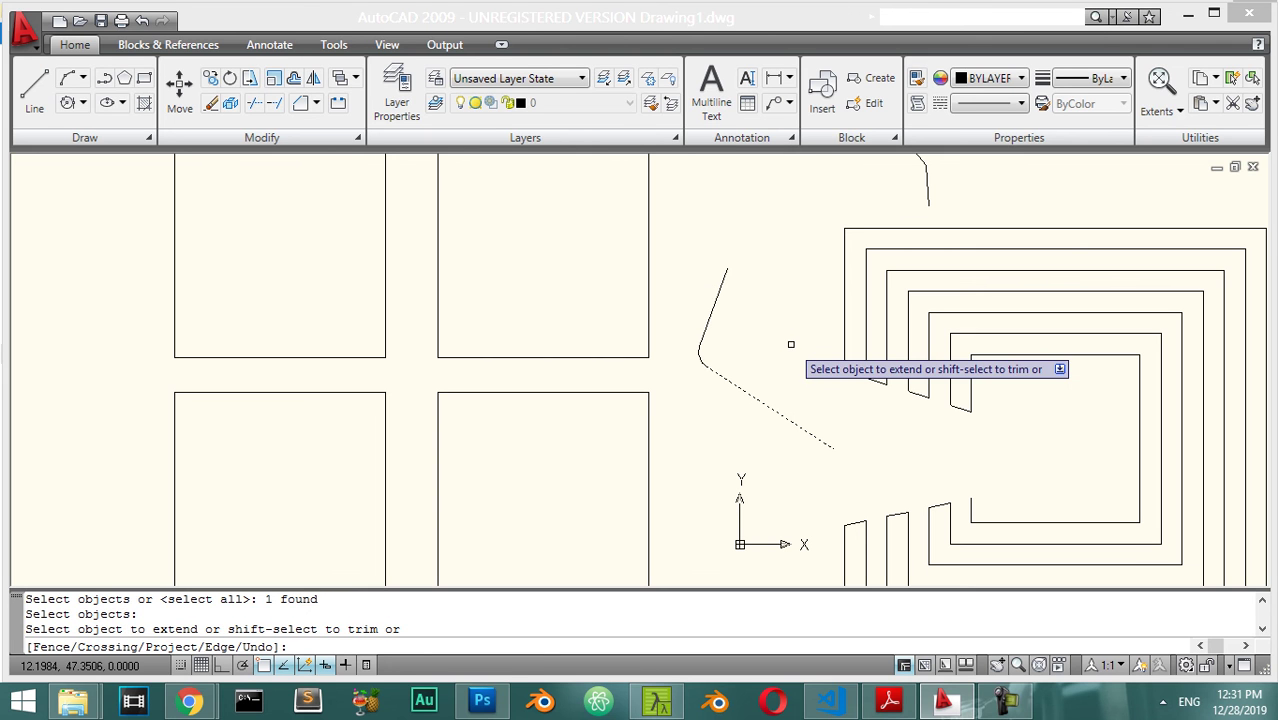
{"action": "left_click", "coordinate": [973, 511]}
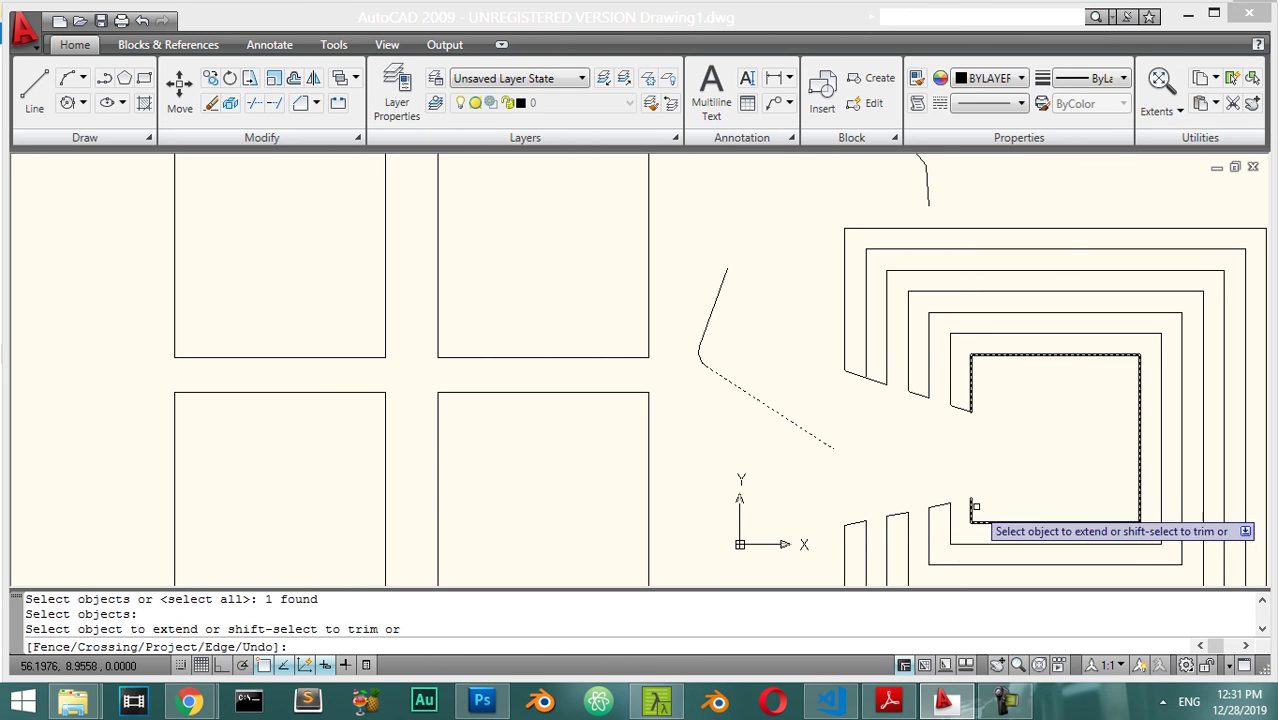
{"action": "left_click", "coordinate": [818, 565]}
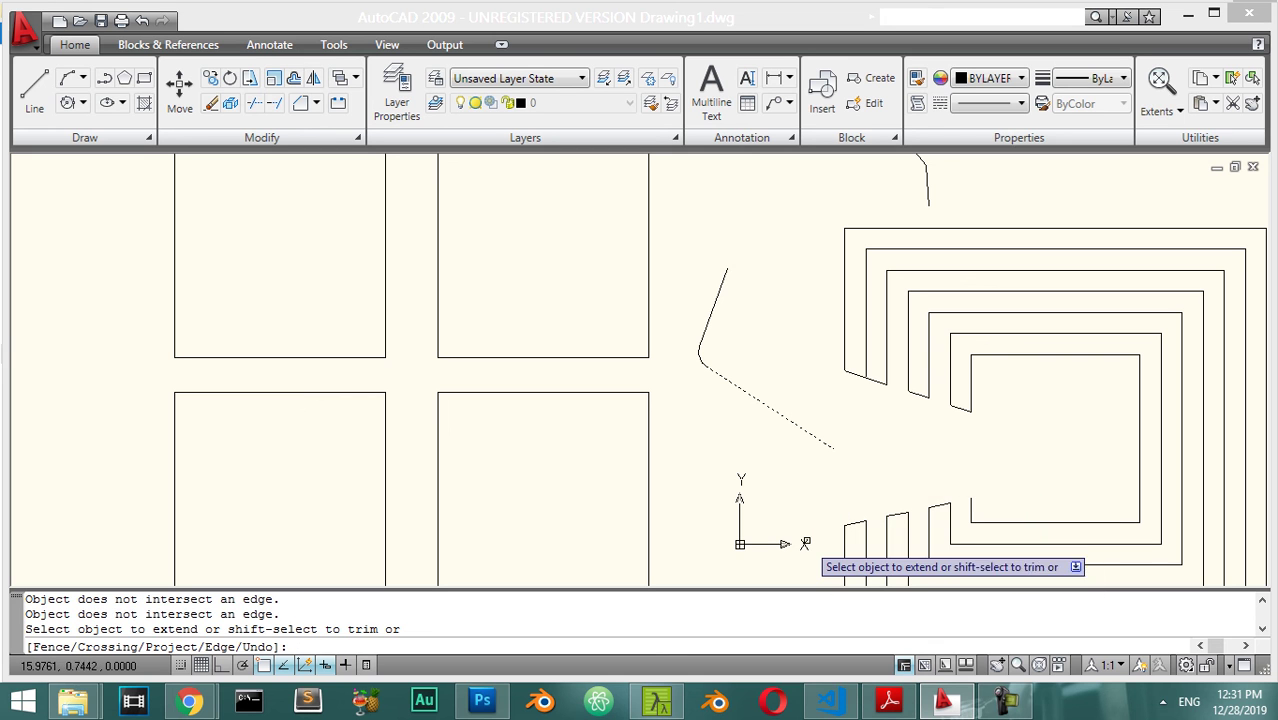
{"action": "key", "text": "Return"}
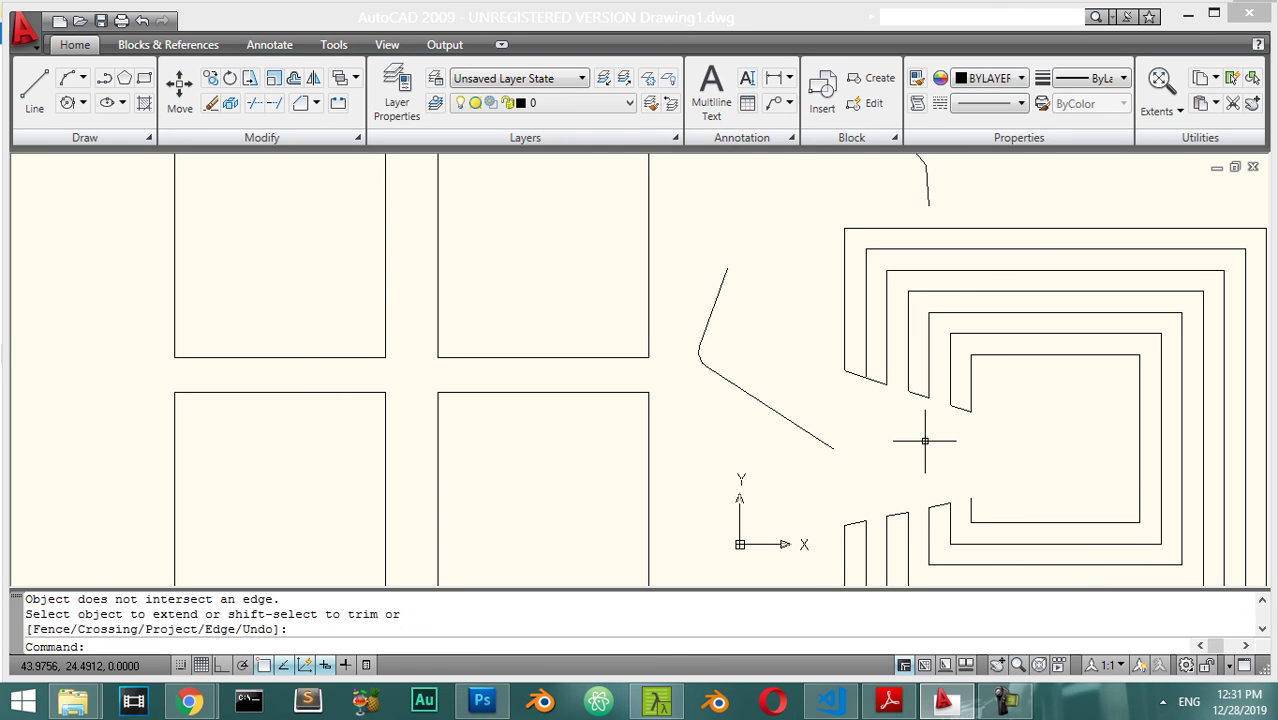
Step: Extend the upper line of the filleted pair to the near-horizontal line above, using a crossing selection as boundary edges
{"action": "left_click", "coordinate": [276, 106]}
{"action": "scroll", "coordinate": [727, 273], "scroll_direction": "down", "scroll_amount": 4}
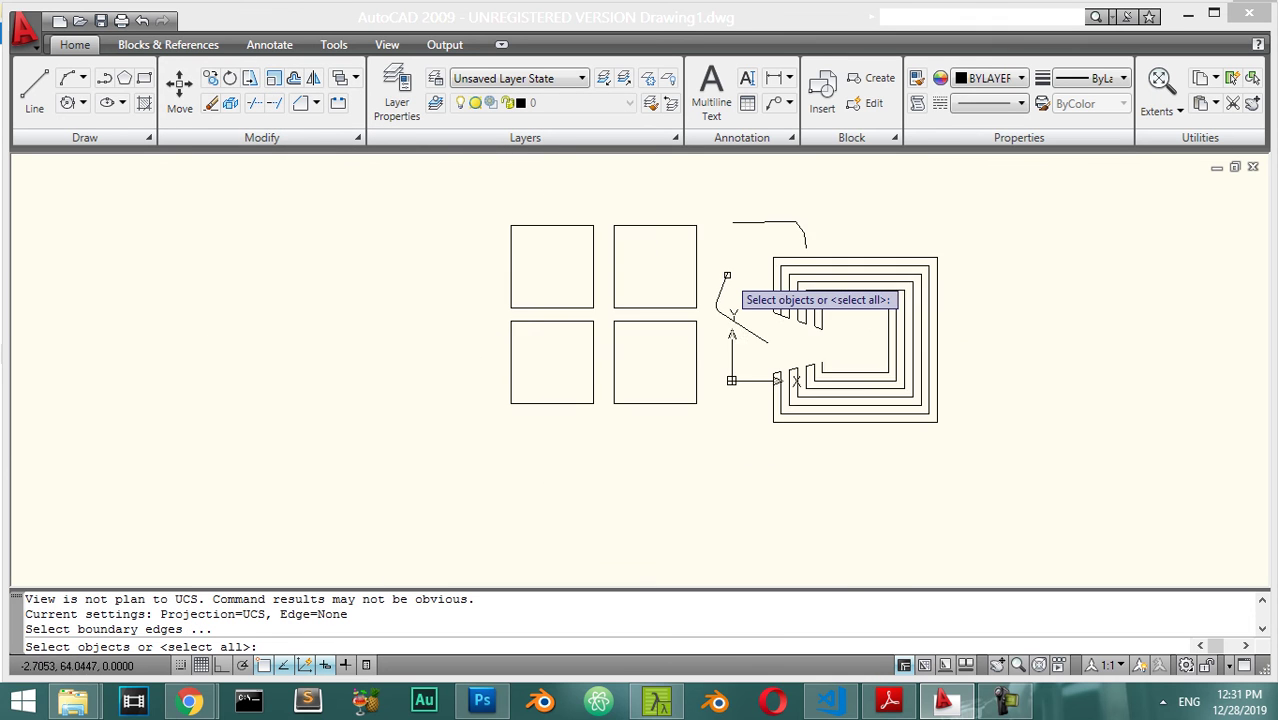
{"action": "scroll", "coordinate": [727, 278], "scroll_direction": "up", "scroll_amount": 3}
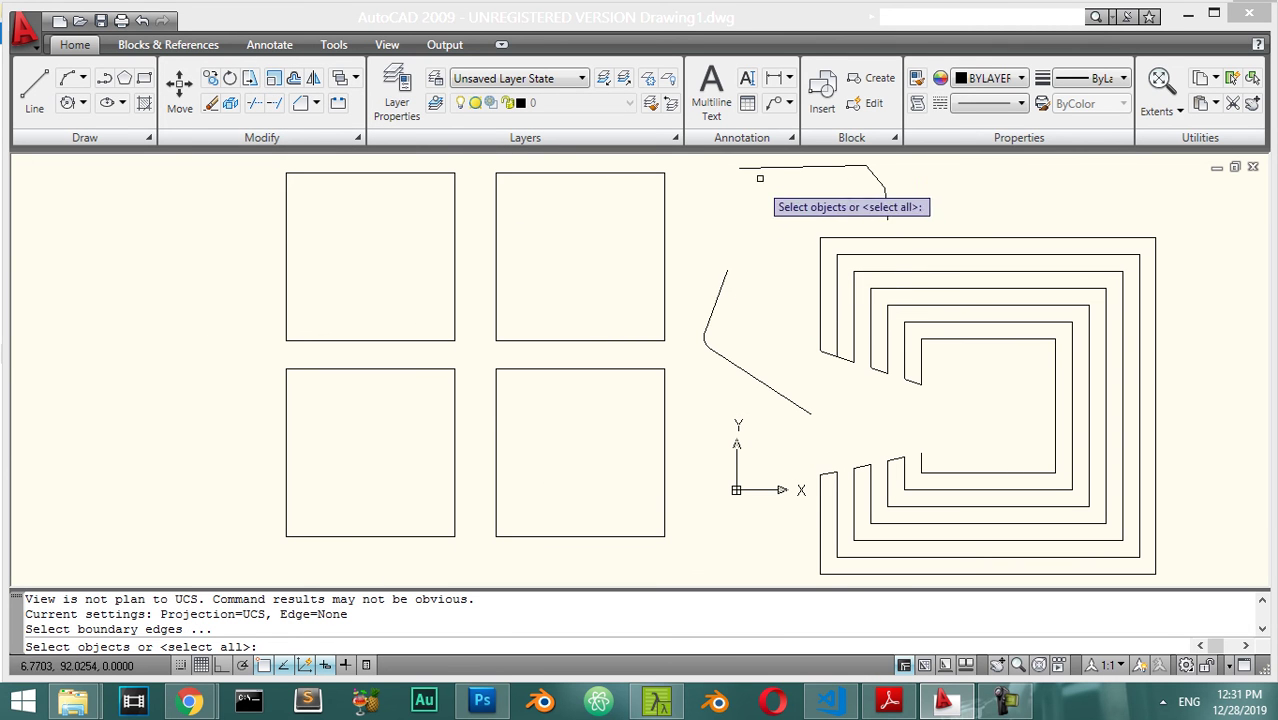
{"action": "left_click", "coordinate": [891, 158]}
{"action": "left_click", "coordinate": [702, 409]}
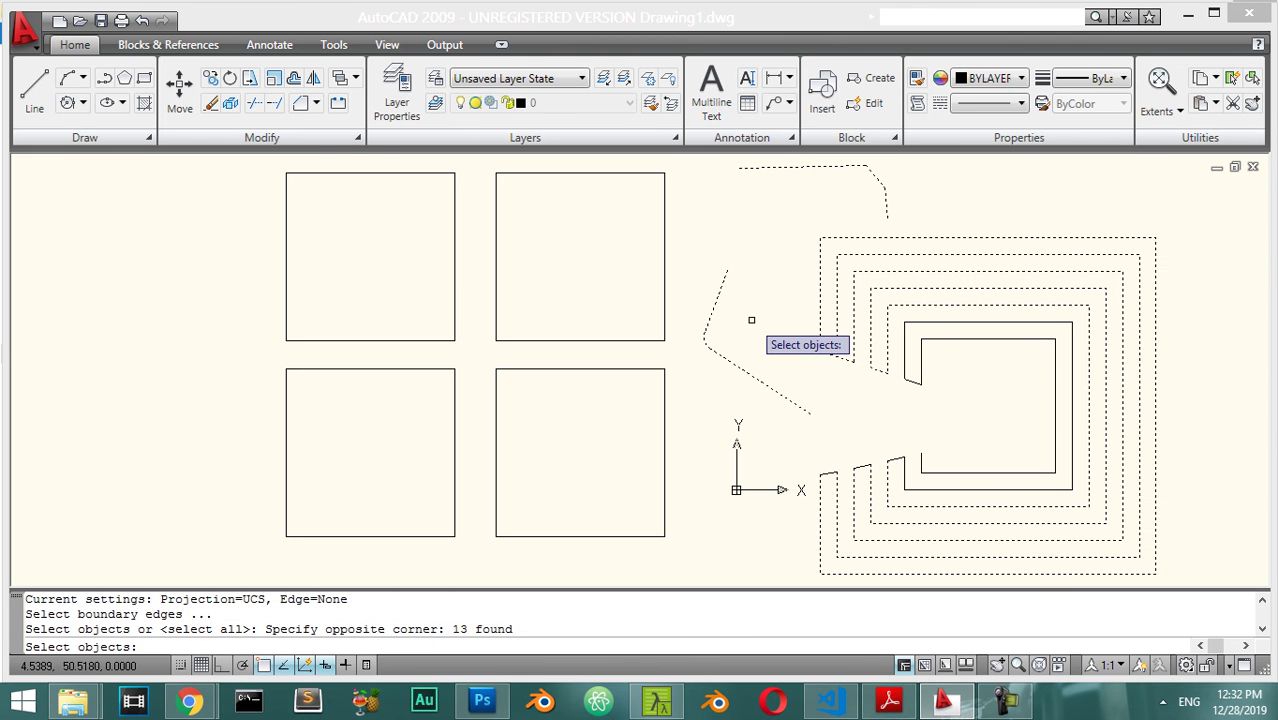
{"action": "key", "text": "Return"}
{"action": "left_click", "coordinate": [727, 279]}
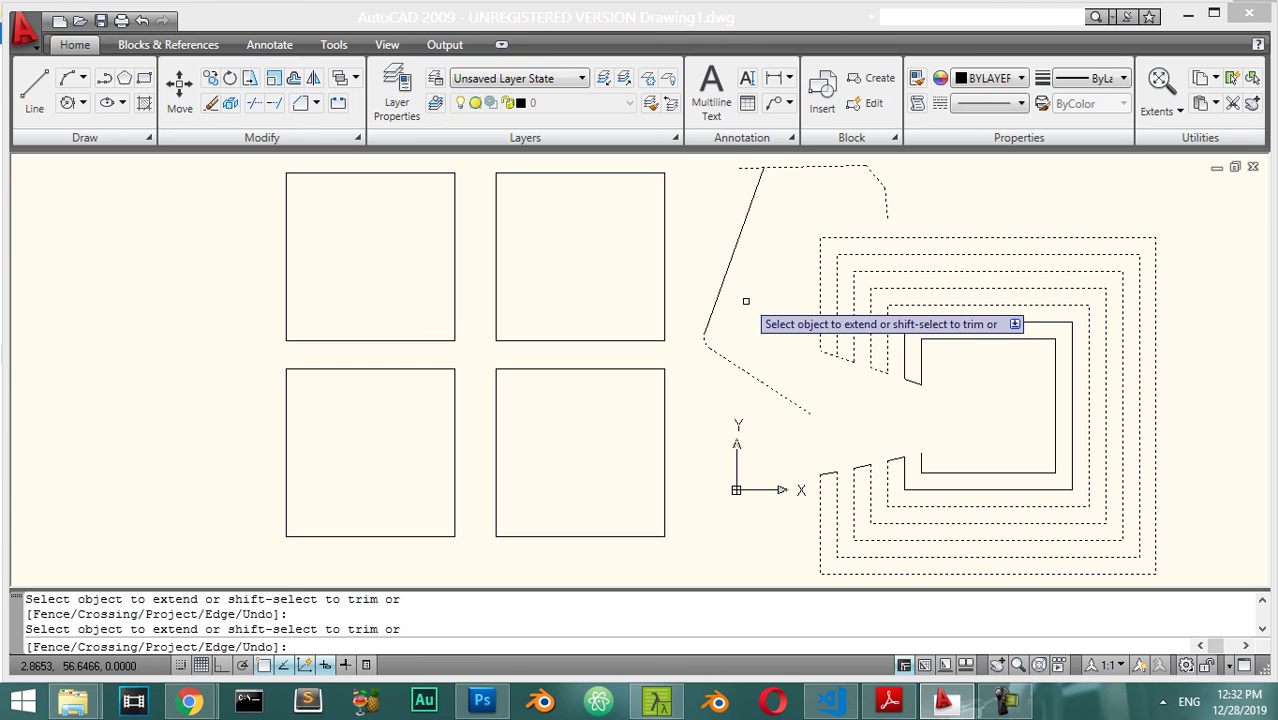
{"action": "key", "text": "Escape"}
Step: Erase all the squares and lines in the drawing
{"action": "scroll", "coordinate": [745, 330], "scroll_direction": "down", "scroll_amount": 5}
{"action": "scroll", "coordinate": [745, 340], "scroll_direction": "up", "scroll_amount": 3}
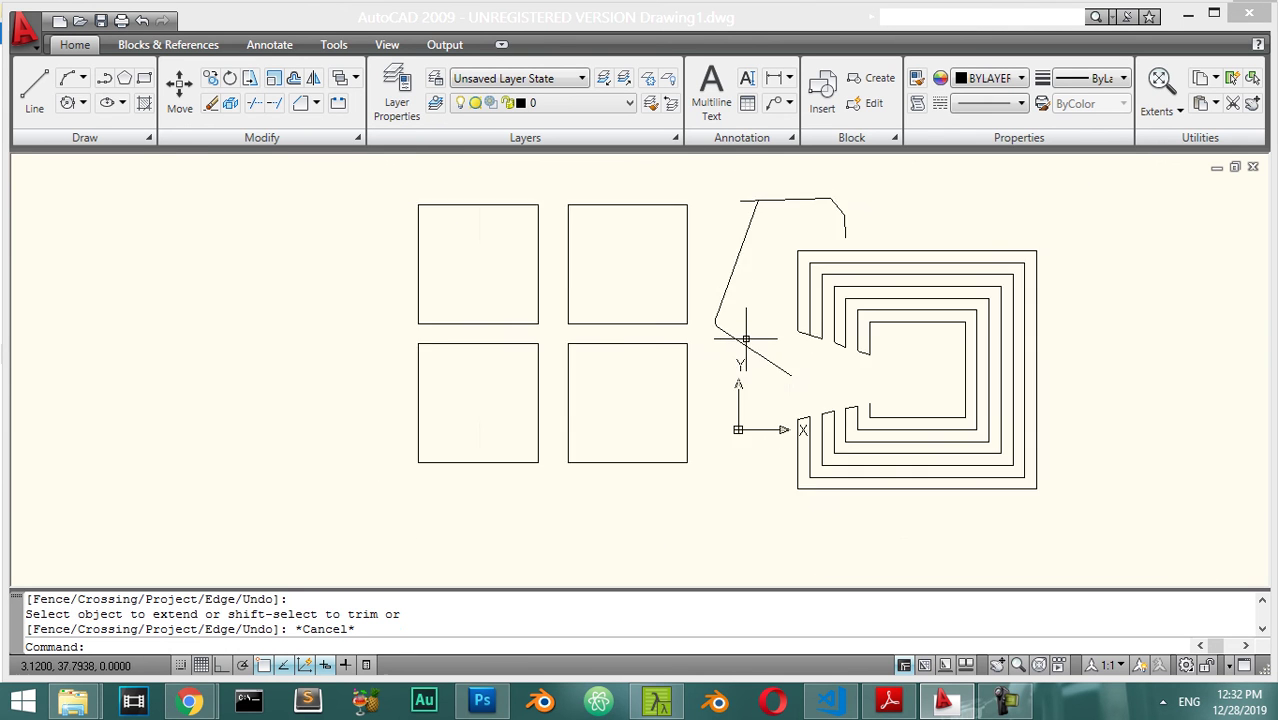
{"action": "scroll", "coordinate": [745, 340], "scroll_direction": "down", "scroll_amount": 5}
{"action": "left_click", "coordinate": [890, 265]}
{"action": "left_click", "coordinate": [377, 458]}
{"action": "type", "text": "e"}
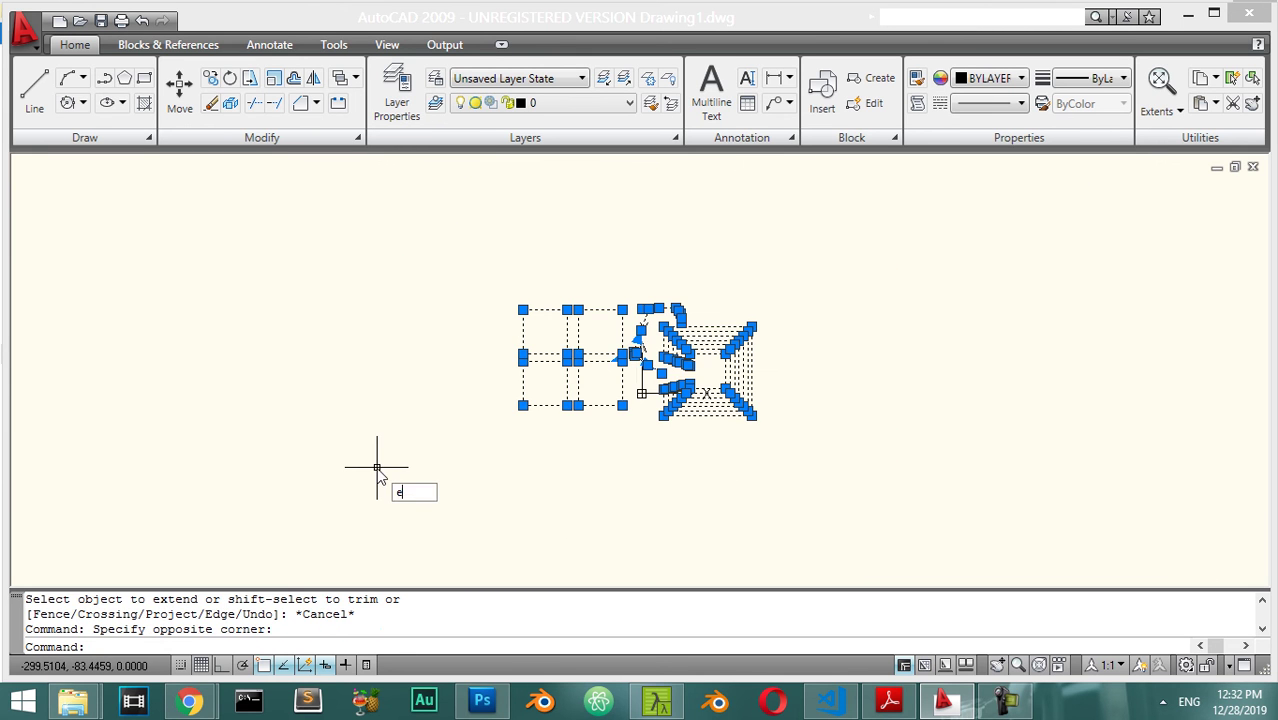
{"action": "key", "text": "Return"}
Step: Draw a circle centred on the origin
{"action": "type", "text": "c"}
{"action": "key", "text": "Return"}
{"action": "left_click", "coordinate": [642, 393]}
{"action": "left_click", "coordinate": [690, 419]}
Step: Preview a rectangular array of the circle with 4 rows, 4 columns and row and column offsets of 1, and return to its settings
{"action": "left_click", "coordinate": [732, 317]}
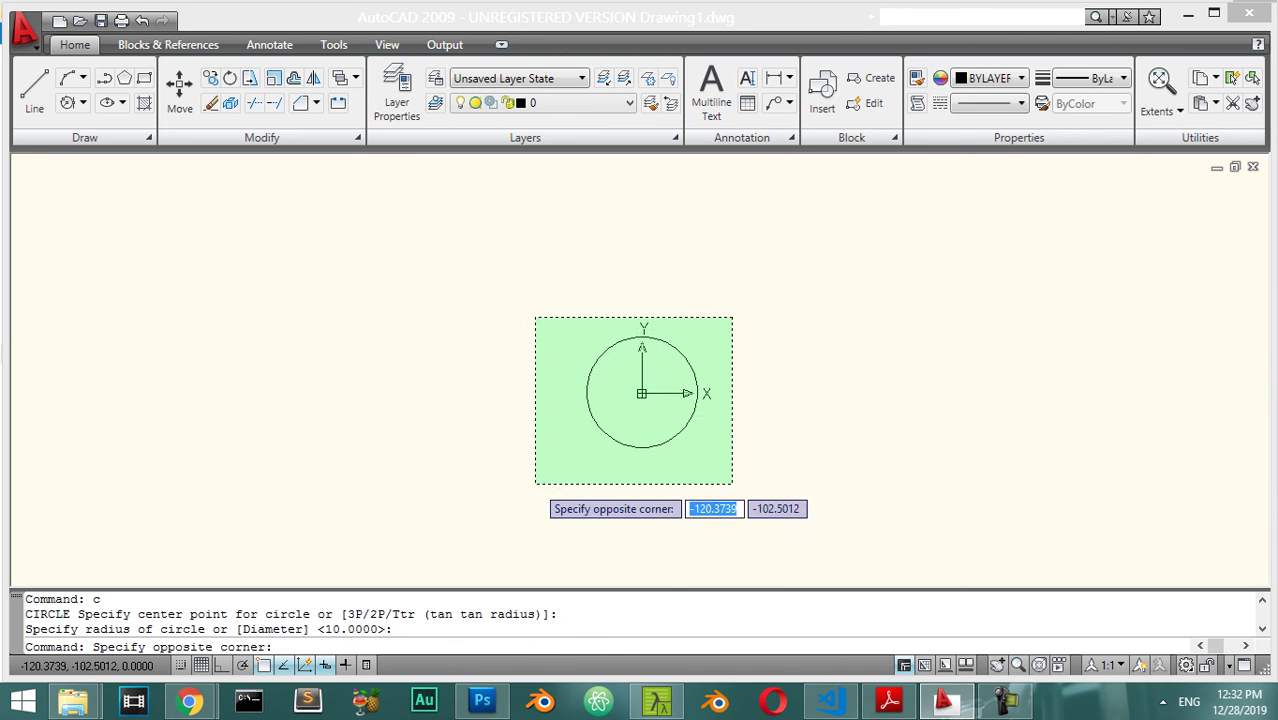
{"action": "left_click", "coordinate": [535, 484]}
{"action": "left_click", "coordinate": [356, 137]}
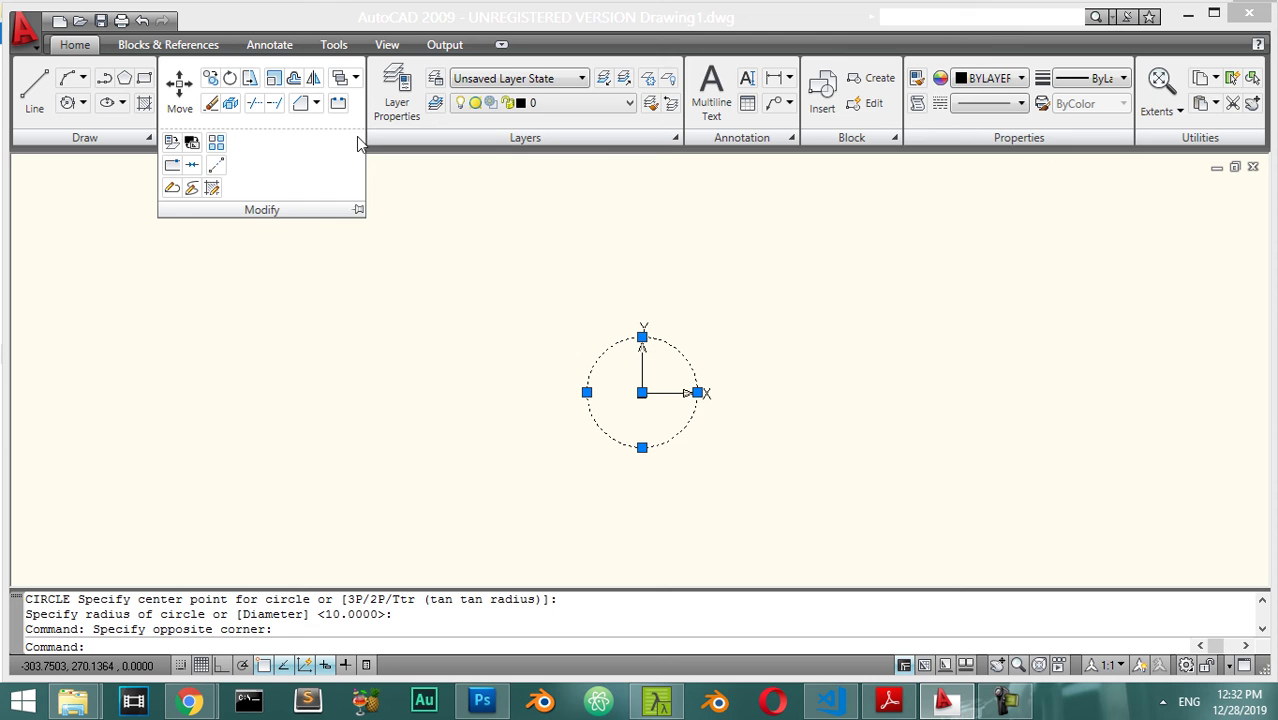
{"action": "left_click", "coordinate": [218, 148]}
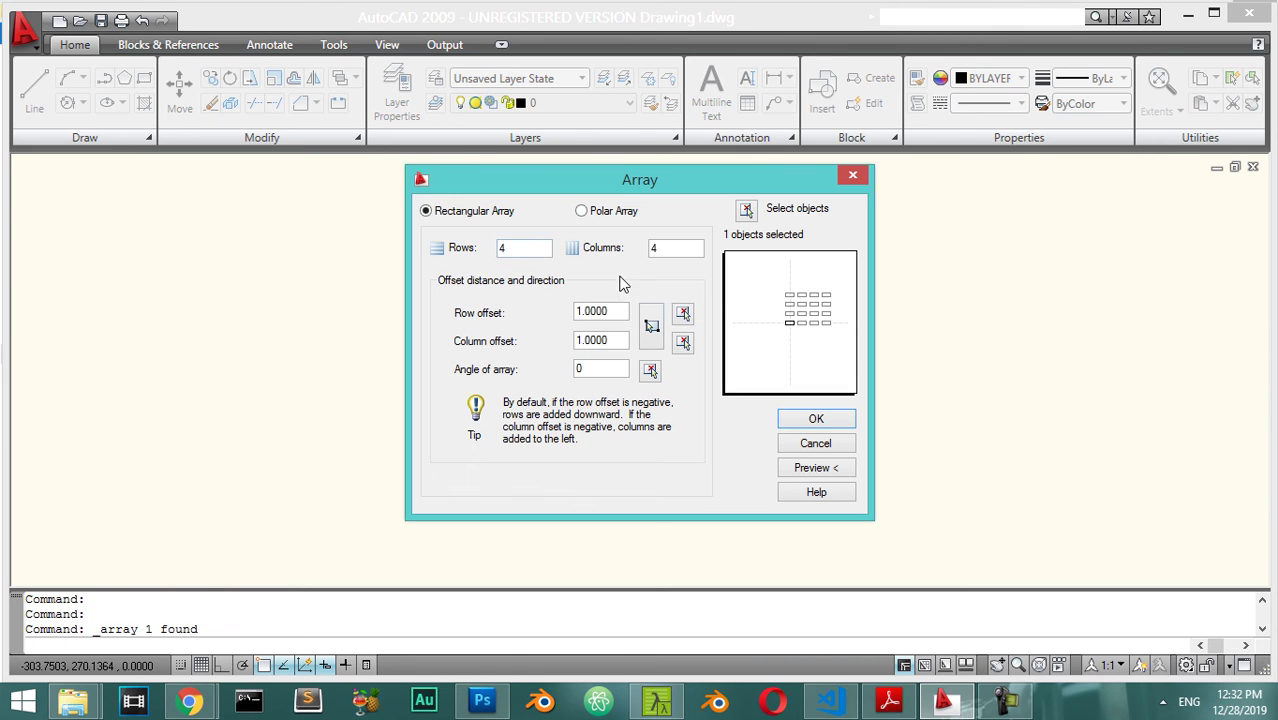
{"action": "left_click", "coordinate": [816, 467]}
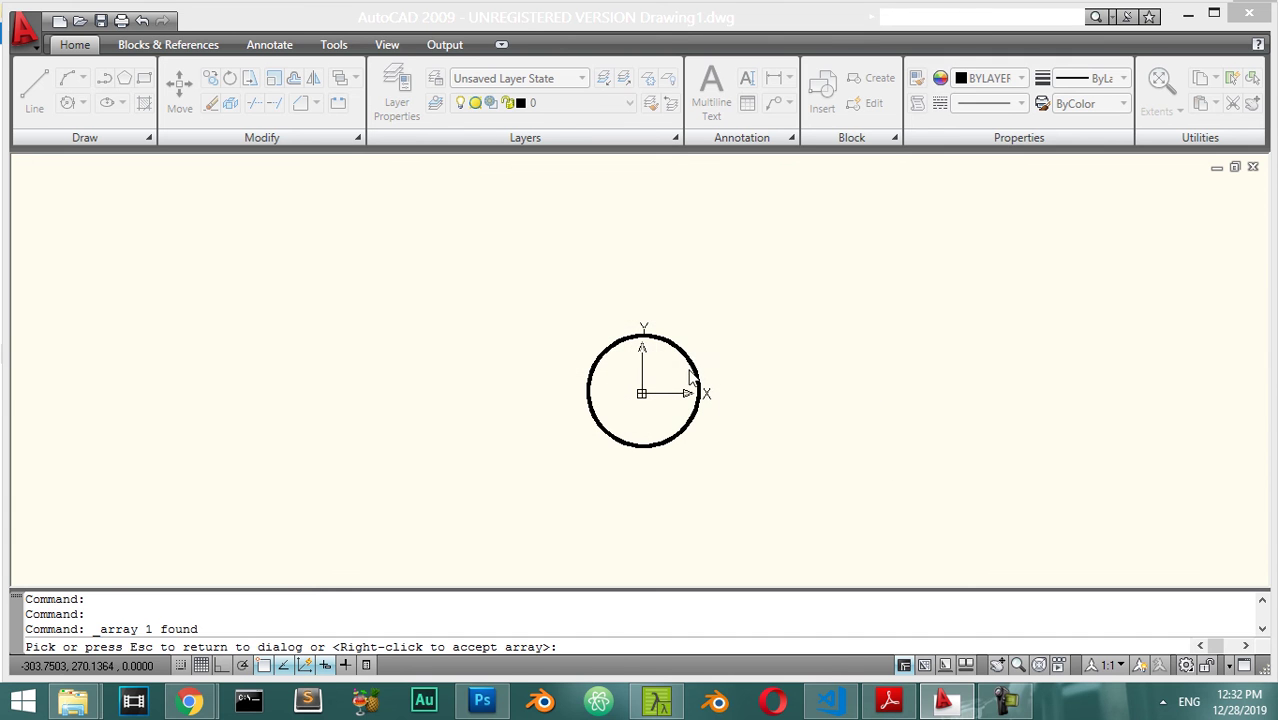
{"action": "scroll", "coordinate": [685, 322], "scroll_direction": "up", "scroll_amount": 8}
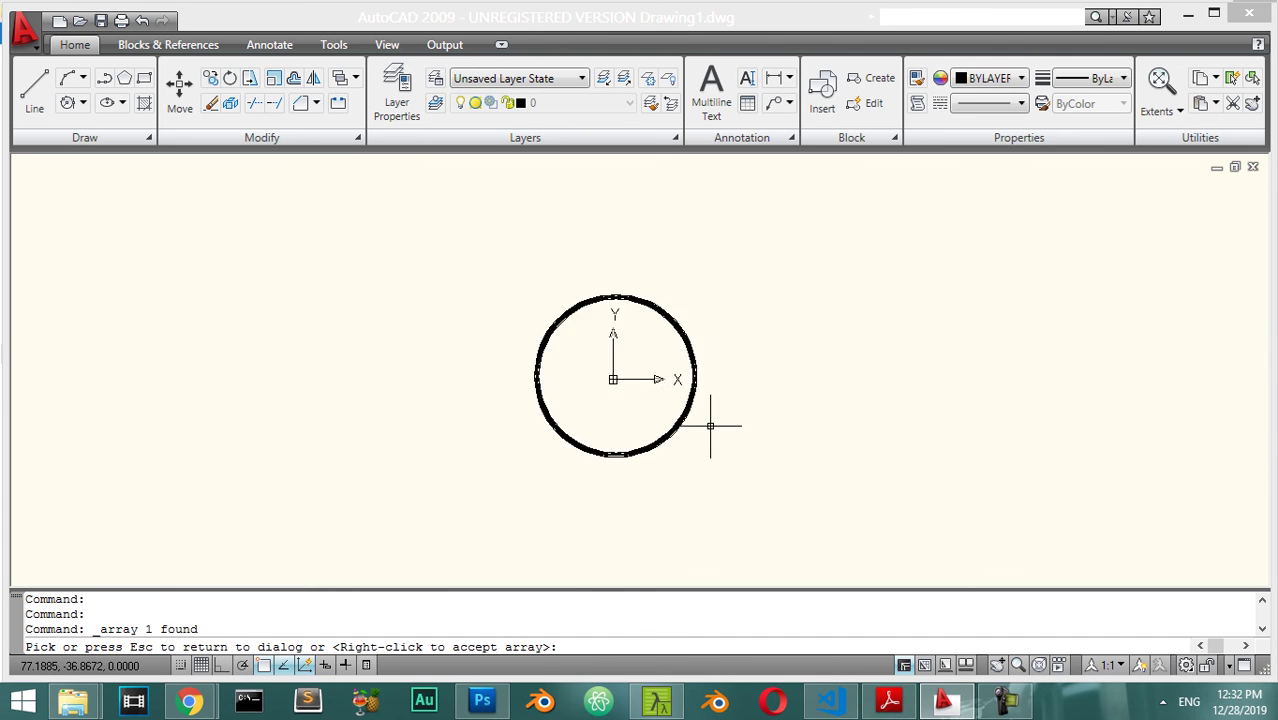
{"action": "scroll", "coordinate": [682, 322], "scroll_direction": "down", "scroll_amount": 5}
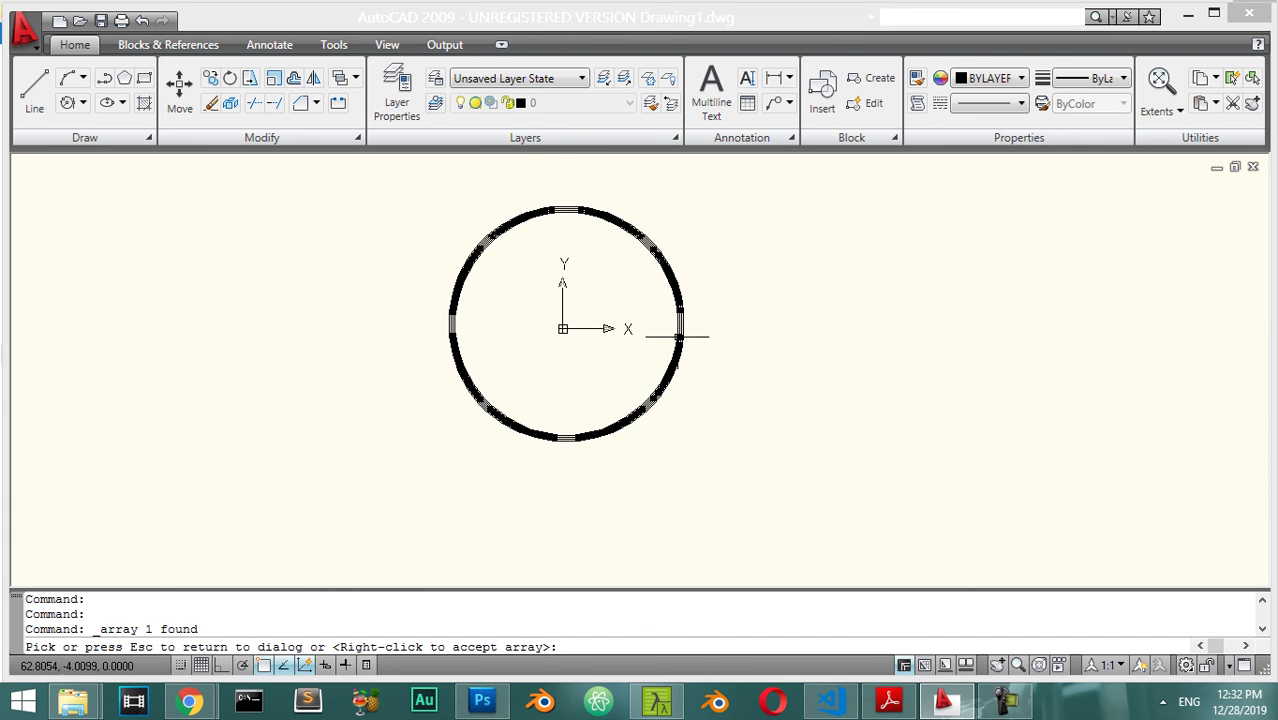
{"action": "scroll", "coordinate": [682, 334], "scroll_direction": "up", "scroll_amount": 3}
{"action": "key", "text": "Escape"}
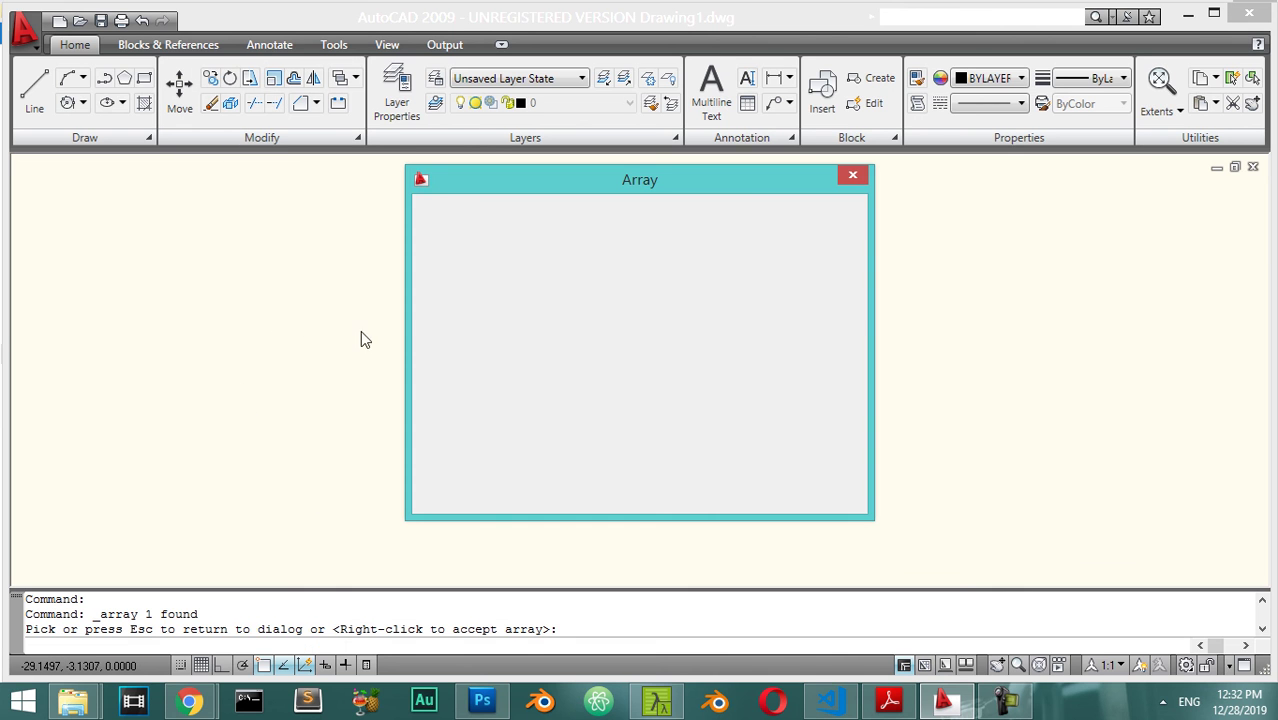
Step: Set the array's row offset to 100 and column offset to 80, and preview the result
{"action": "double_click", "coordinate": [607, 313]}
{"action": "type", "text": "100"}
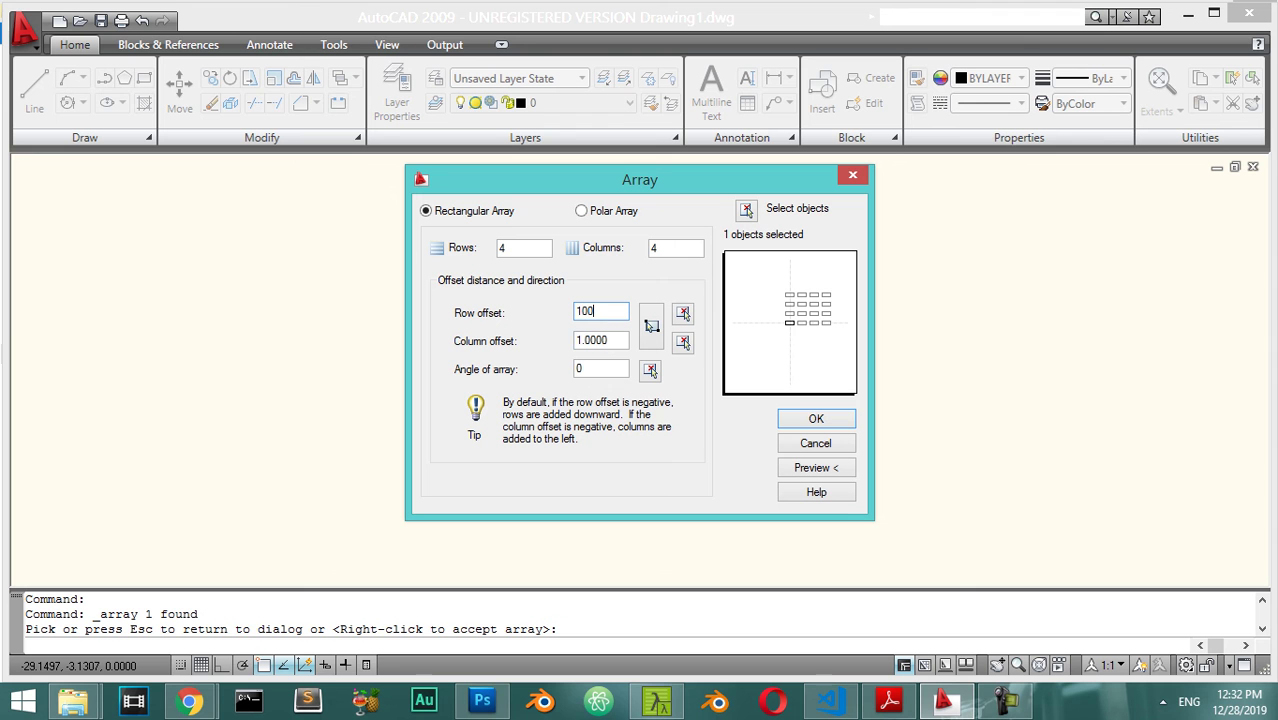
{"action": "type", "text": "80"}
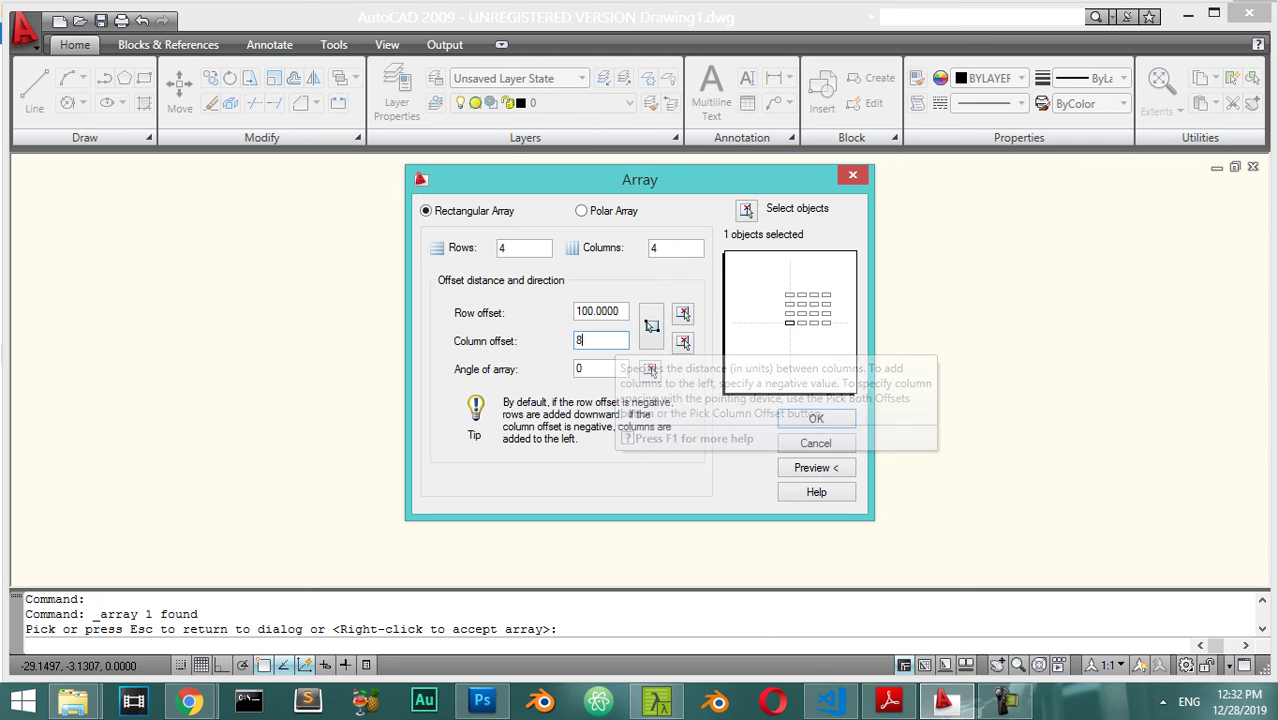
{"action": "left_click", "coordinate": [812, 468]}
{"action": "scroll", "coordinate": [805, 430], "scroll_direction": "down", "scroll_amount": 1}
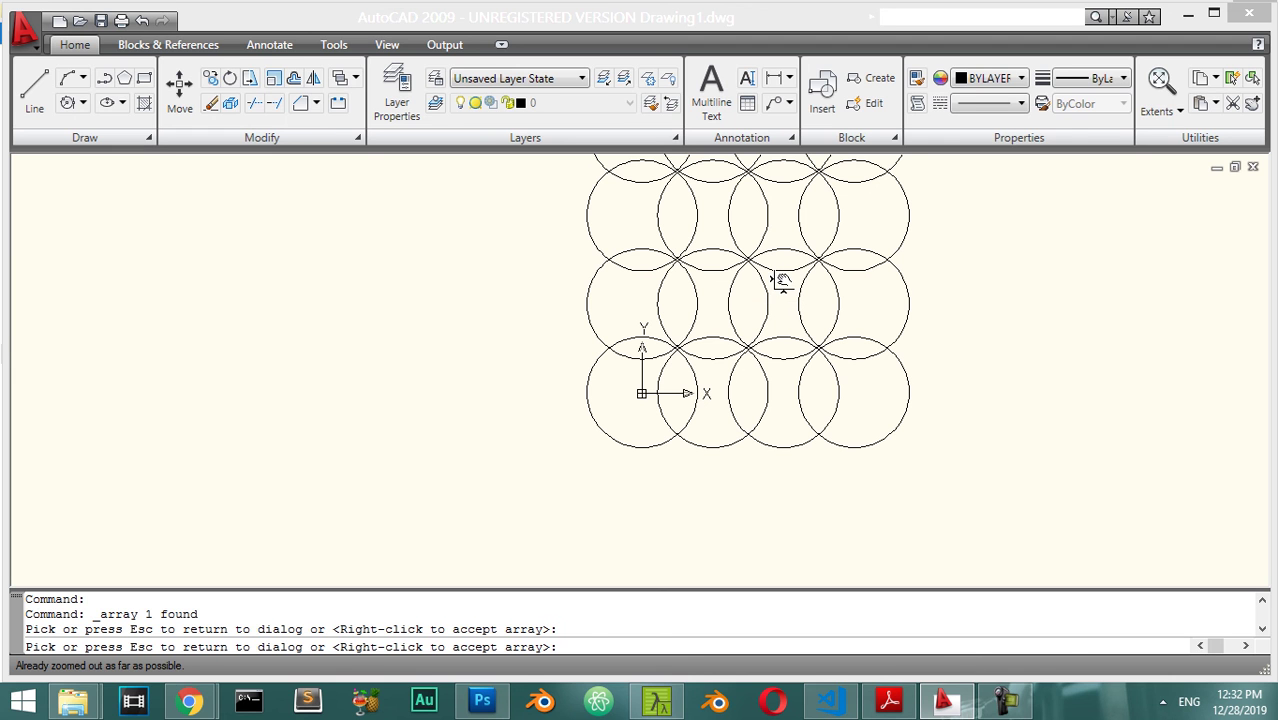
{"action": "left_click", "coordinate": [868, 276]}
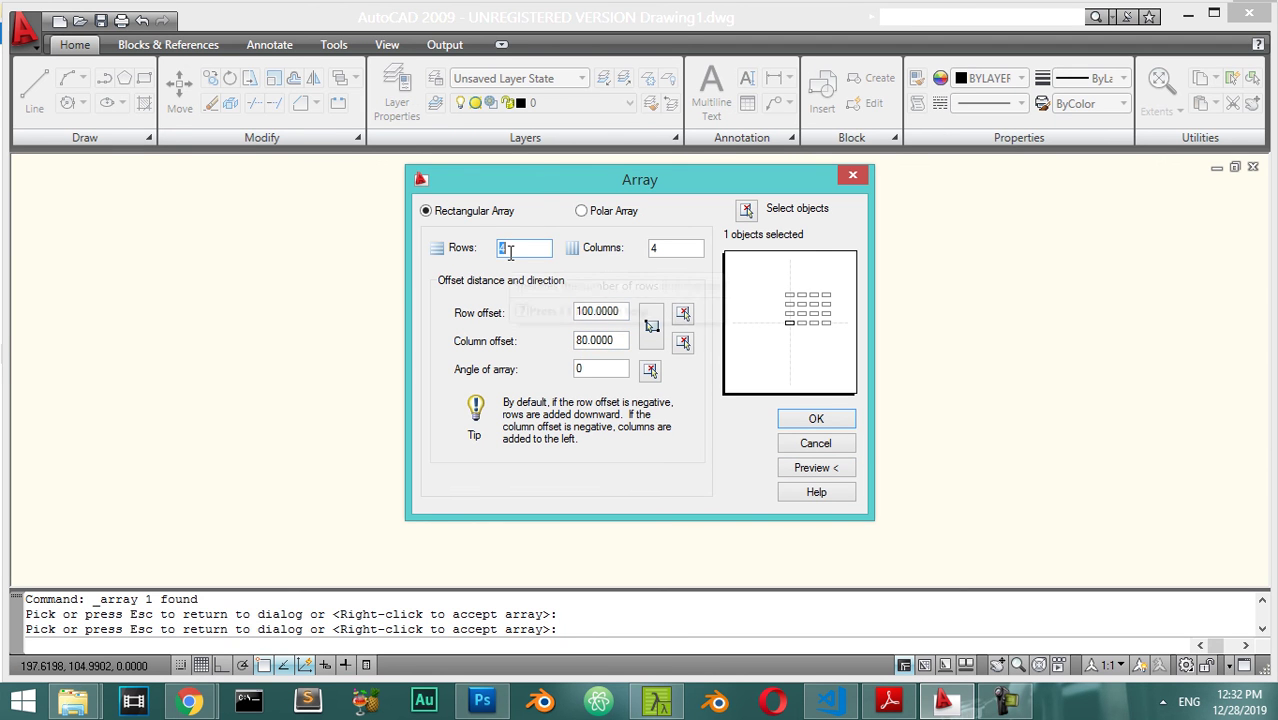
Step: Set the circle array to 5 rows and 2 columns with row offset 200 and column offset 150, preview it and accept it
{"action": "type", "text": "52"}
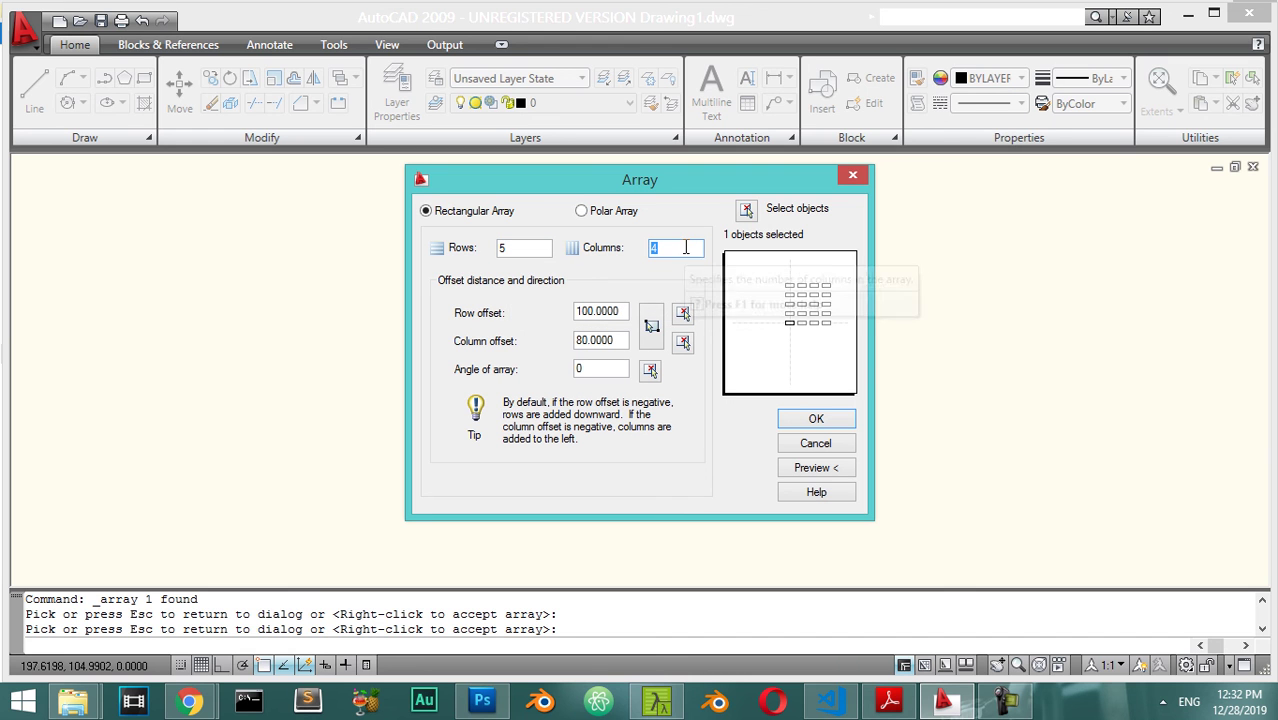
{"action": "double_click", "coordinate": [621, 341]}
{"action": "type", "text": "15"}
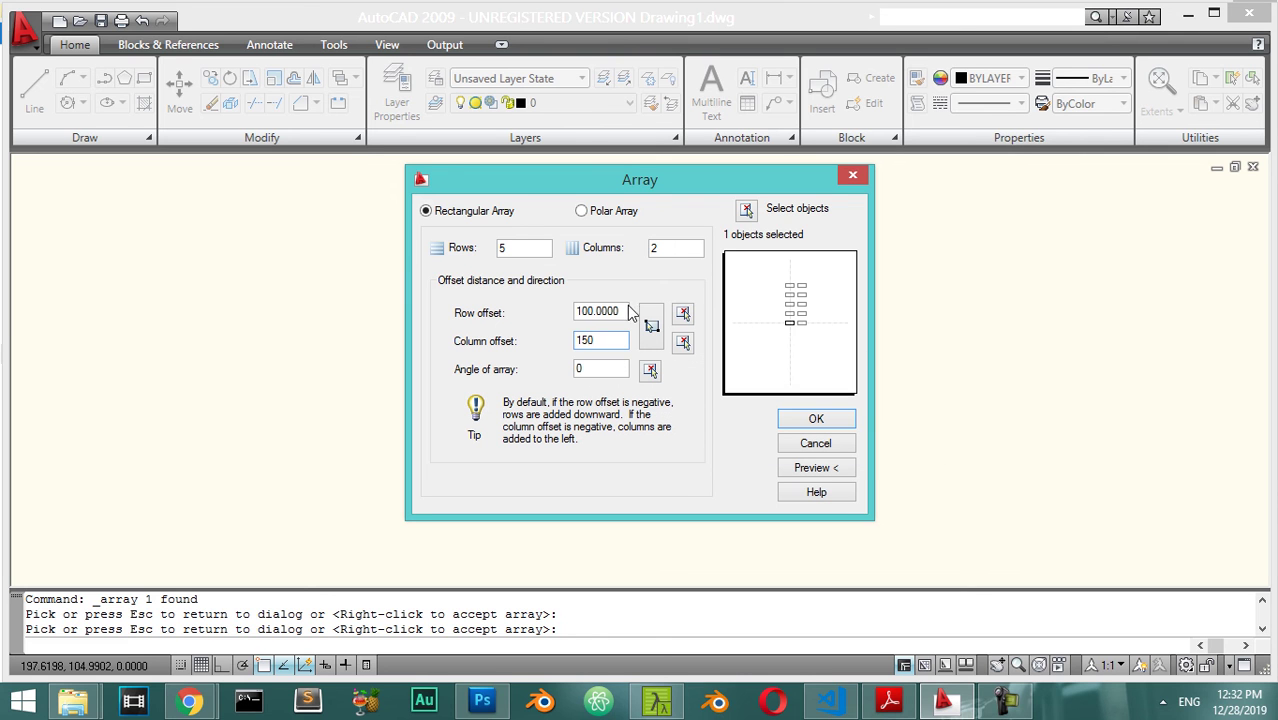
{"action": "left_click", "coordinate": [625, 312]}
{"action": "type", "text": "200"}
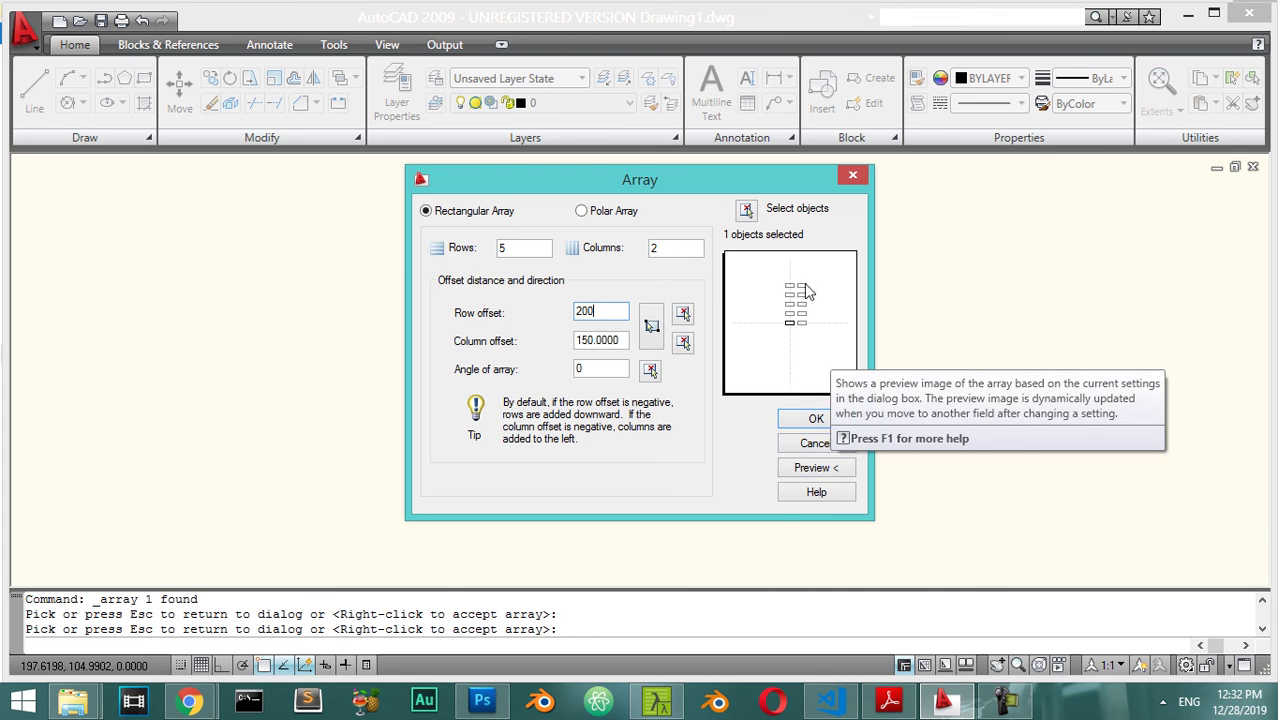
{"action": "left_click", "coordinate": [812, 467]}
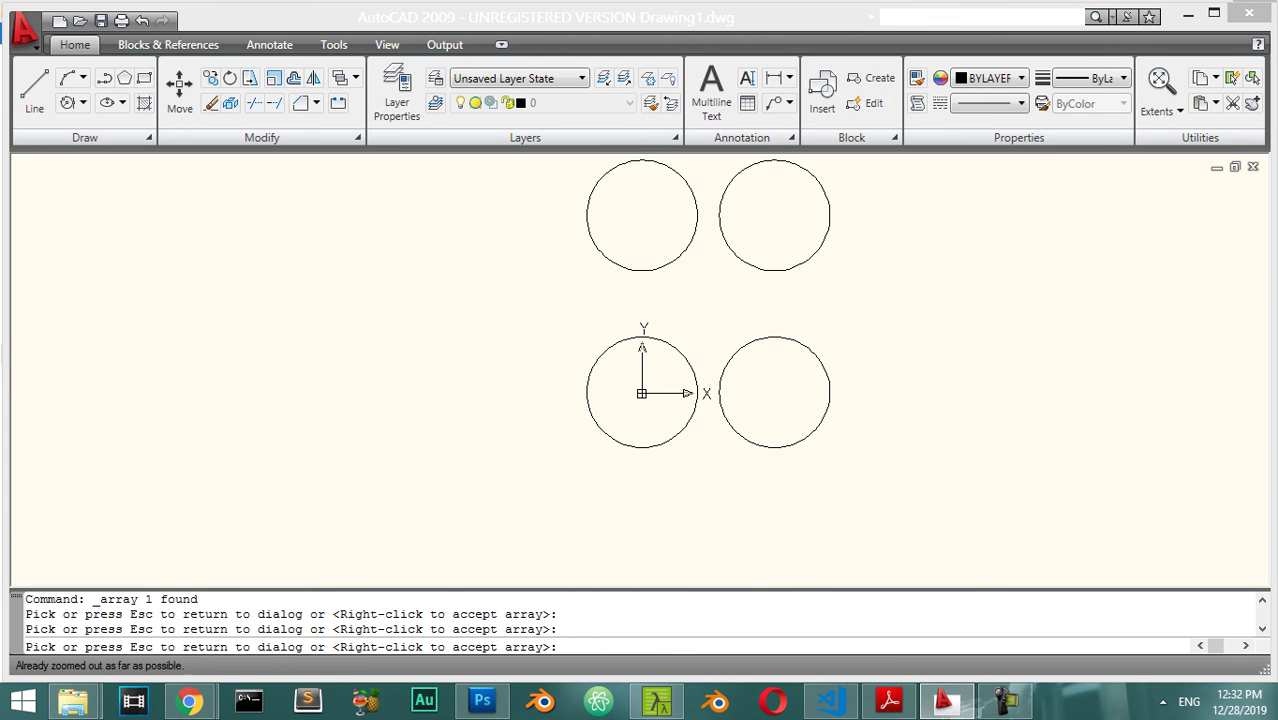
{"action": "right_click", "coordinate": [765, 290]}
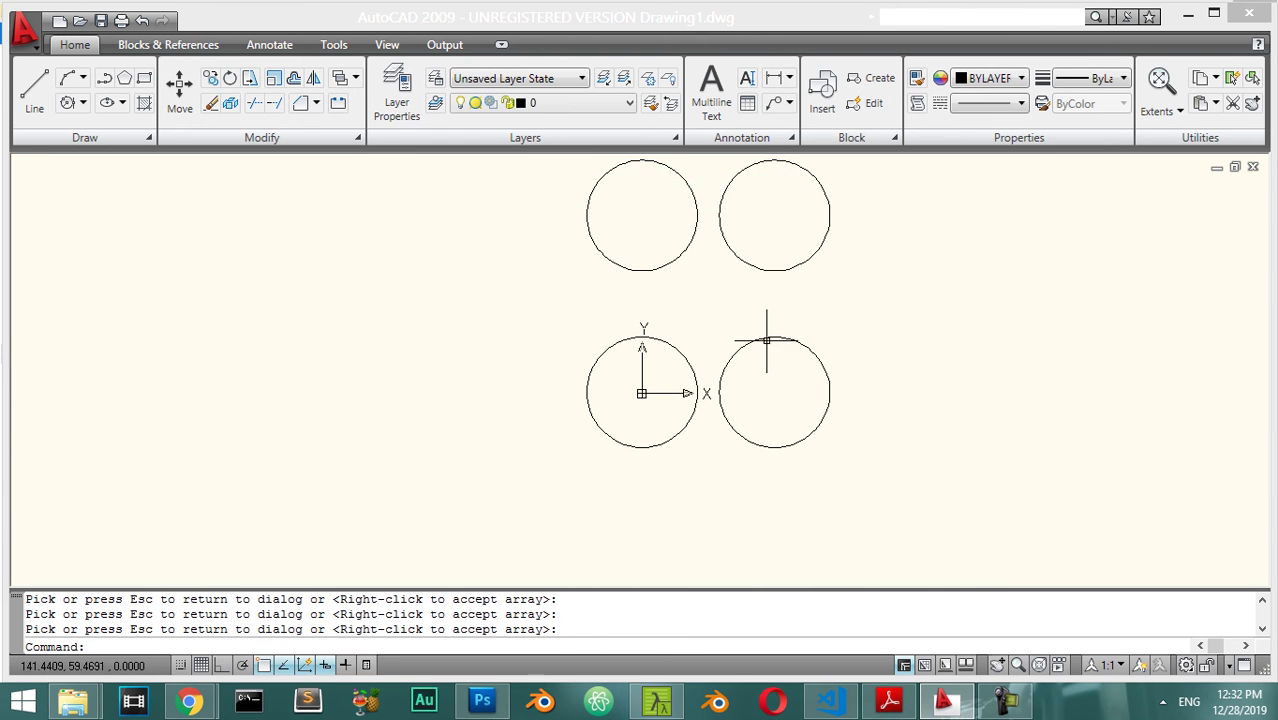
Step: Zoom to the drawing's extents and examine the finished circle array
{"action": "left_click", "coordinate": [767, 345]}
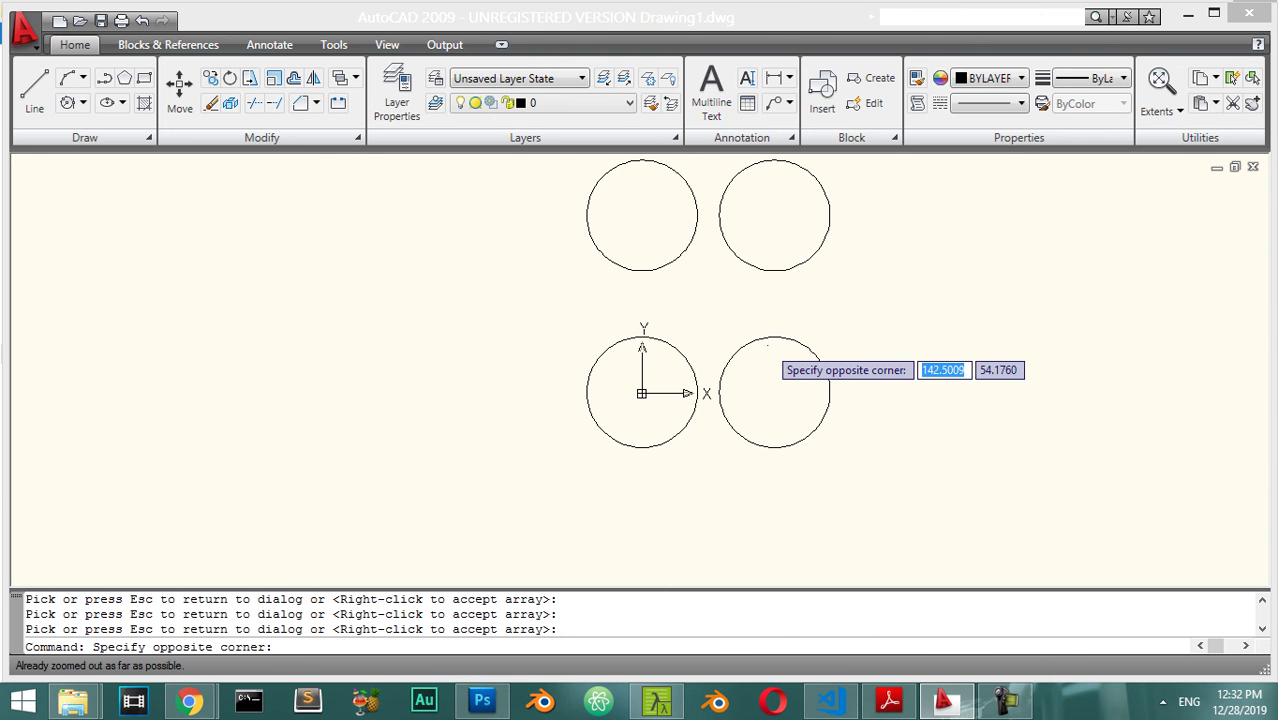
{"action": "key", "text": "Escape"}
{"action": "type", "text": "z"}
{"action": "key", "text": "Return"}
{"action": "type", "text": "e"}
{"action": "key", "text": "Return"}
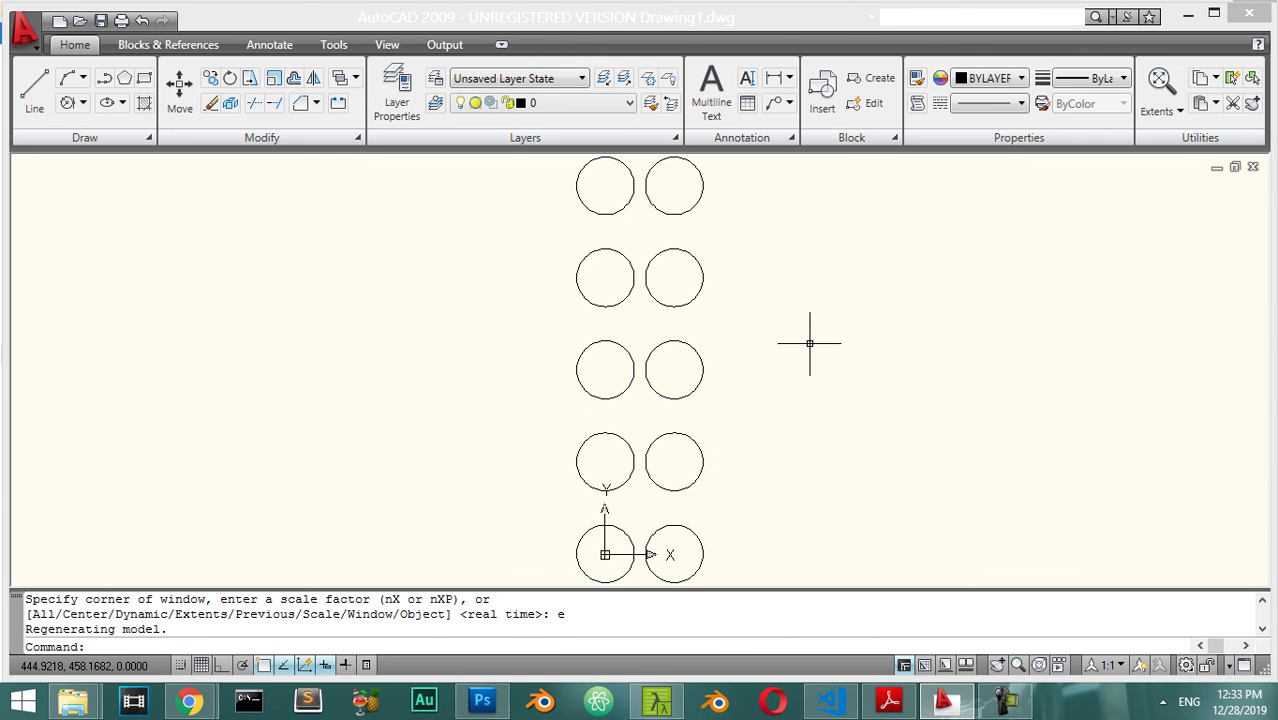
{"action": "left_click", "coordinate": [778, 202]}
{"action": "left_click", "coordinate": [604, 488]}
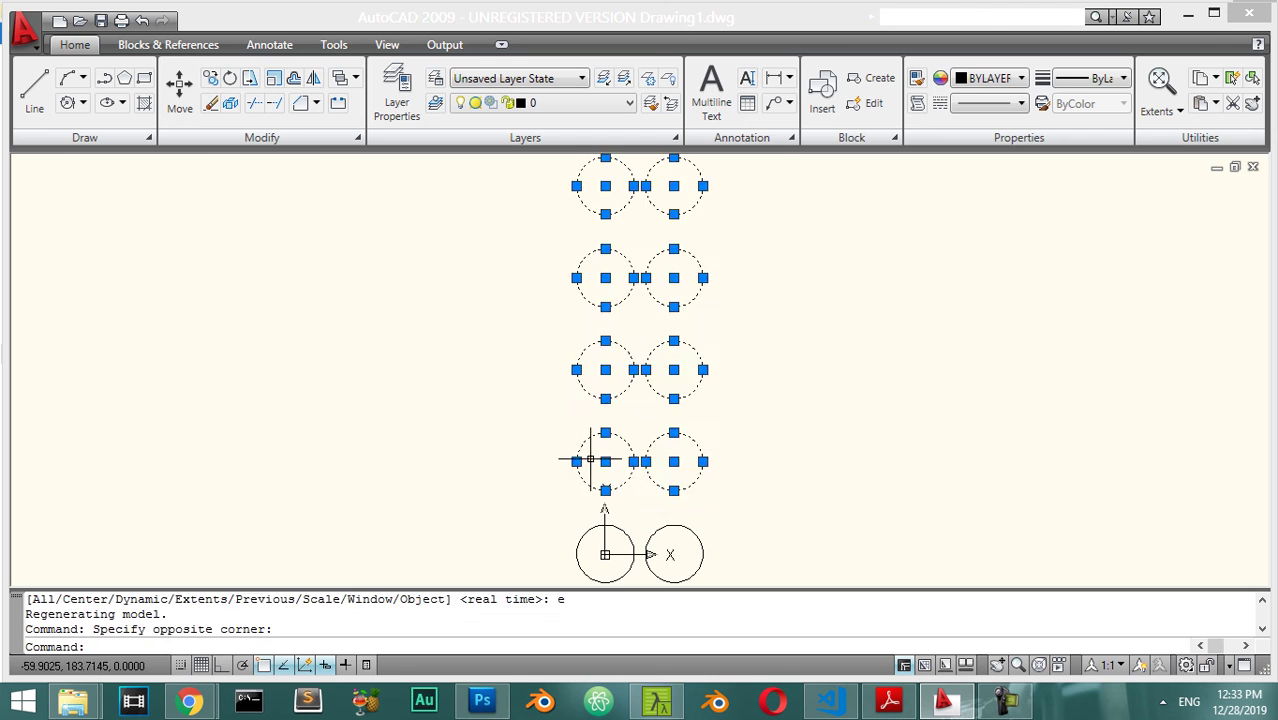
{"action": "scroll", "coordinate": [682, 364], "scroll_direction": "down", "scroll_amount": 4}
{"action": "key", "text": "Escape"}
{"action": "scroll", "coordinate": [690, 390], "scroll_direction": "up", "scroll_amount": 5}
{"action": "scroll", "coordinate": [679, 368], "scroll_direction": "down", "scroll_amount": 3}
{"action": "scroll", "coordinate": [681, 382], "scroll_direction": "up", "scroll_amount": 2}
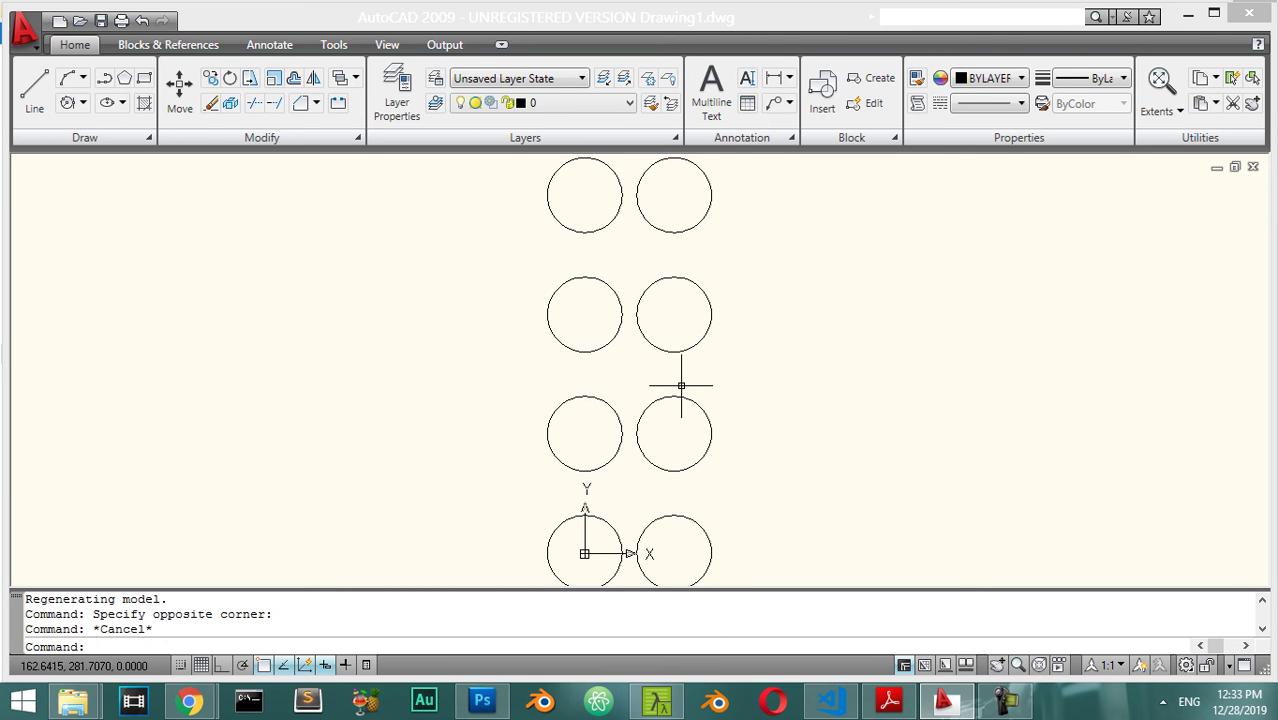
Step: Draw a line tangent to an upper circle in the second column and to the first-column circle one row below
{"action": "scroll", "coordinate": [642, 348], "scroll_direction": "up", "scroll_amount": 2}
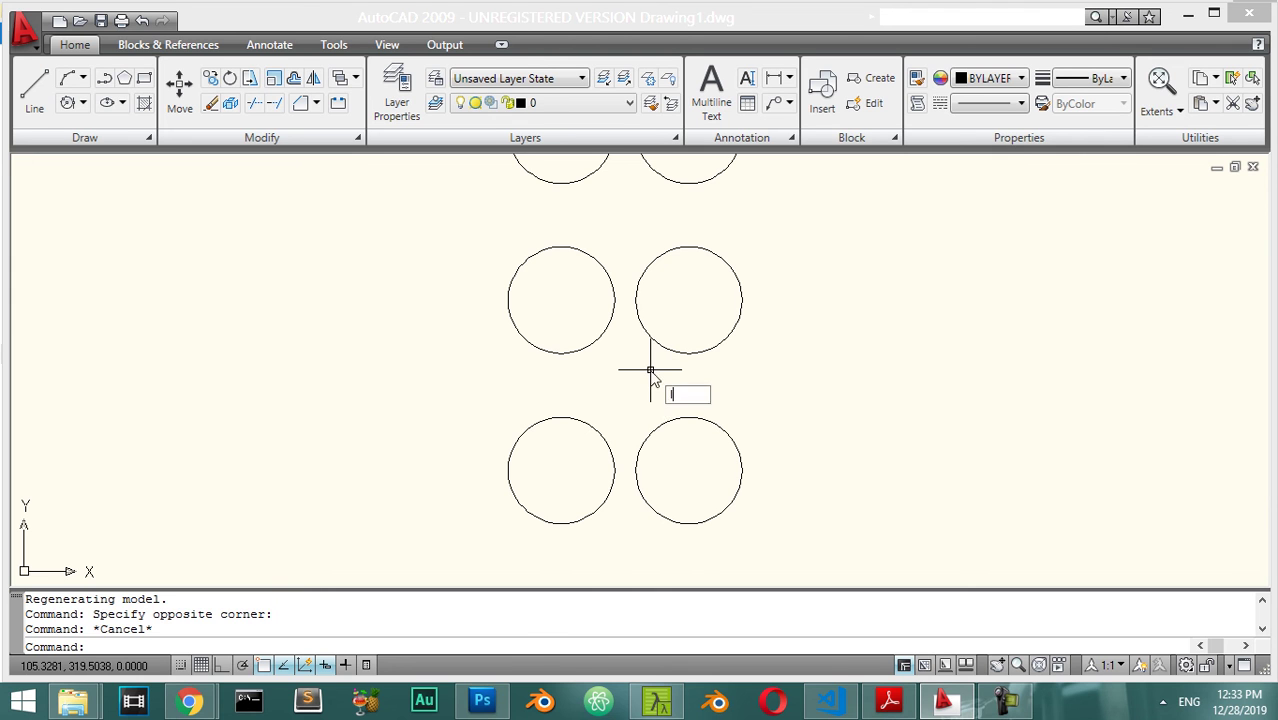
{"action": "key", "text": "Return"}
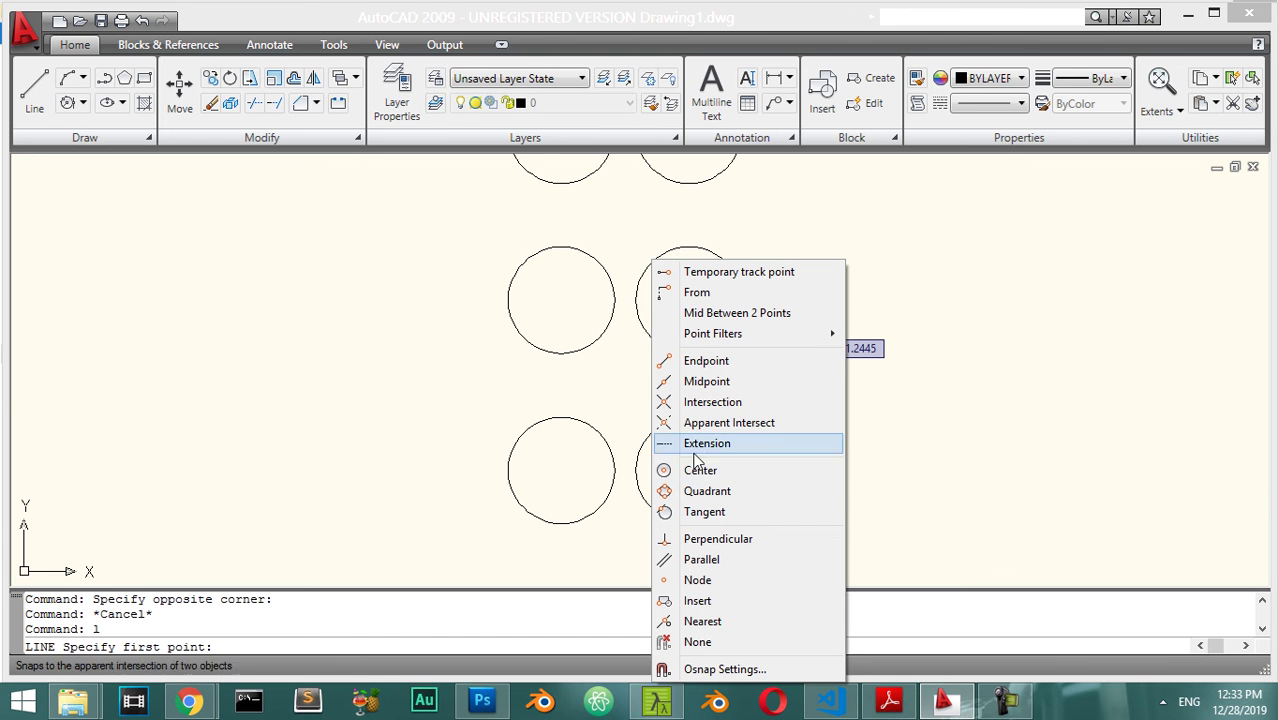
{"action": "left_click", "coordinate": [704, 511]}
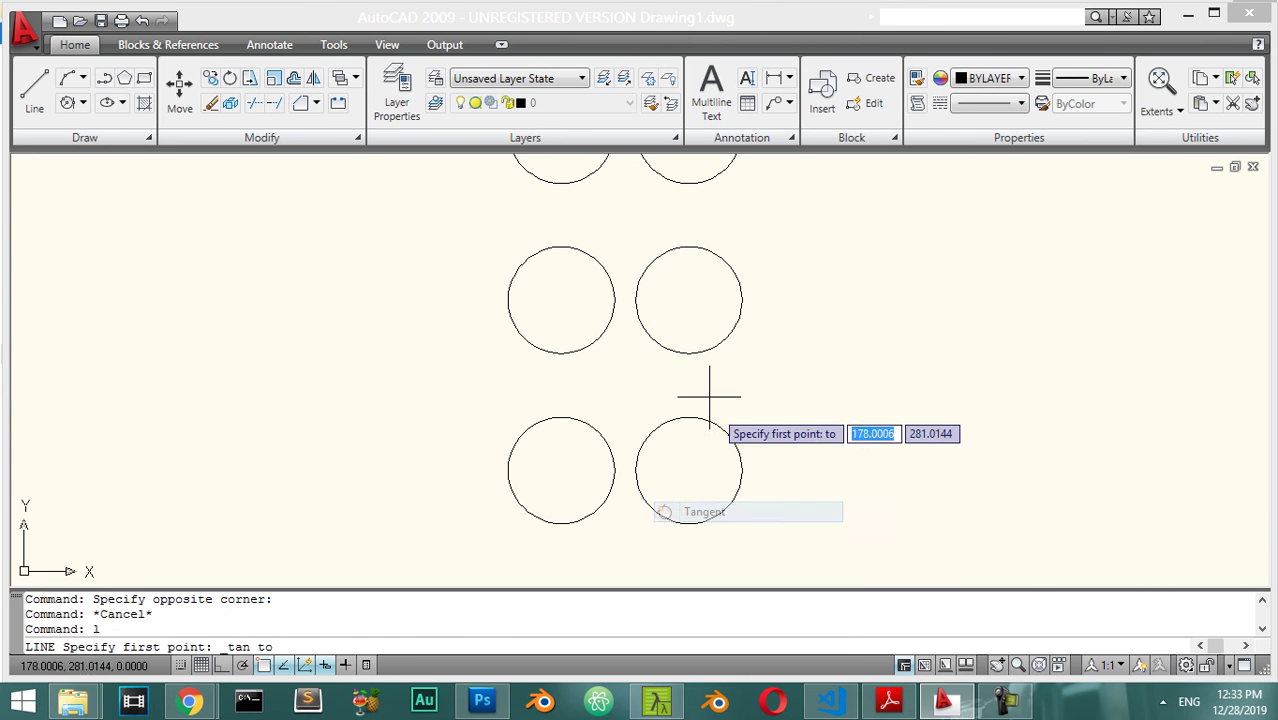
{"action": "left_click", "coordinate": [652, 340]}
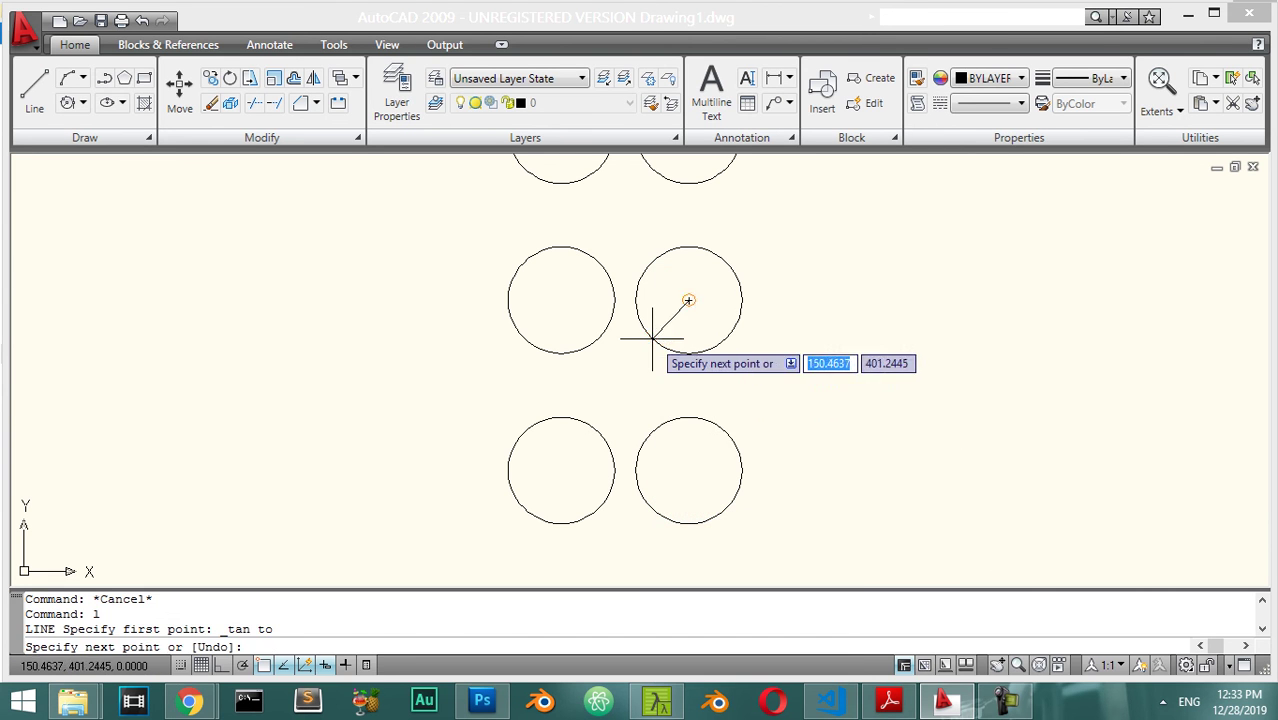
{"action": "right_click", "coordinate": [612, 420], "text": "shift"}
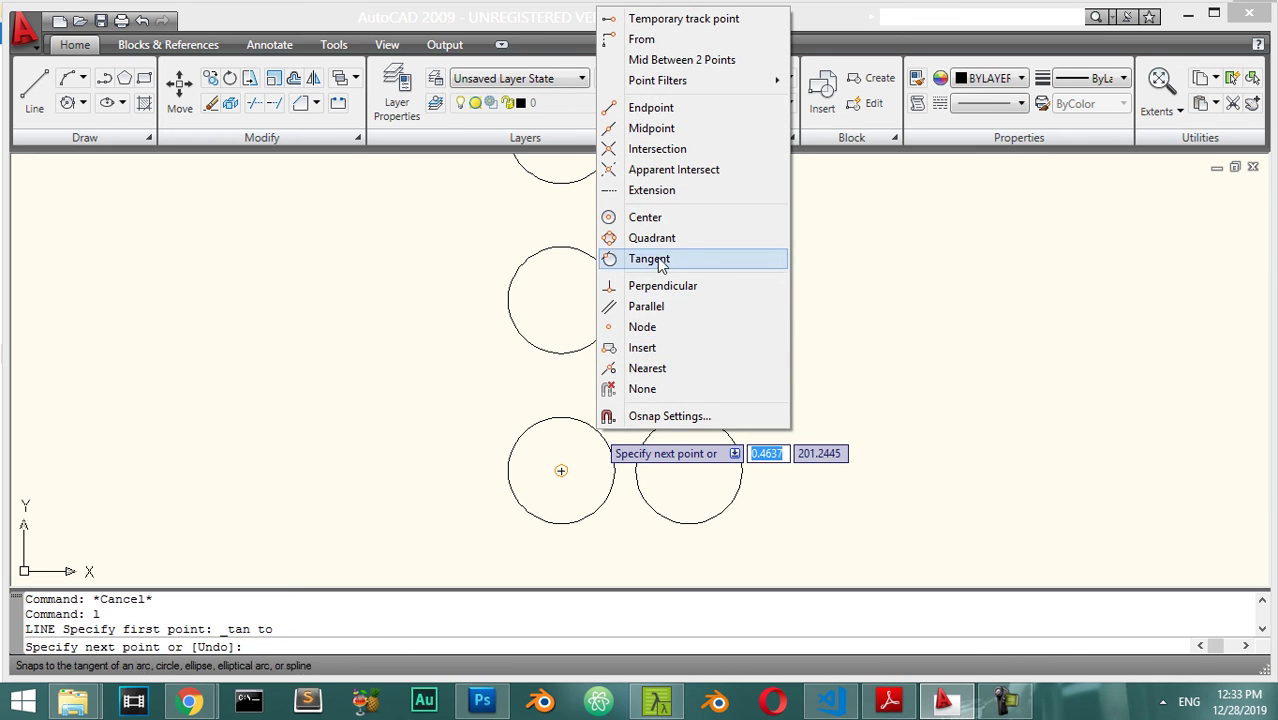
{"action": "left_click", "coordinate": [620, 259]}
{"action": "left_click", "coordinate": [595, 425]}
{"action": "key", "text": "Return"}
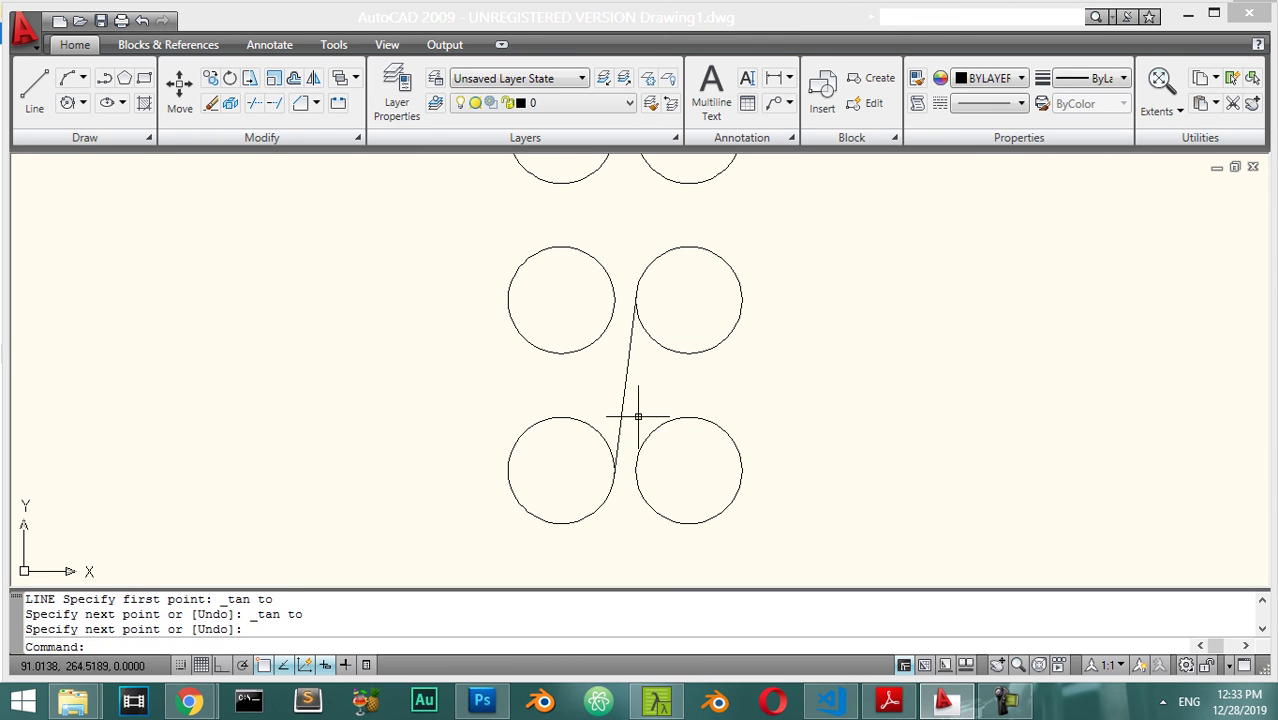
Step: Draw the crossing tangent line from the lower circle in the second column to the upper circle in the first column
{"action": "type", "text": "l"}
{"action": "key", "text": "Return"}
{"action": "right_click", "coordinate": [682, 380], "text": "shift"}
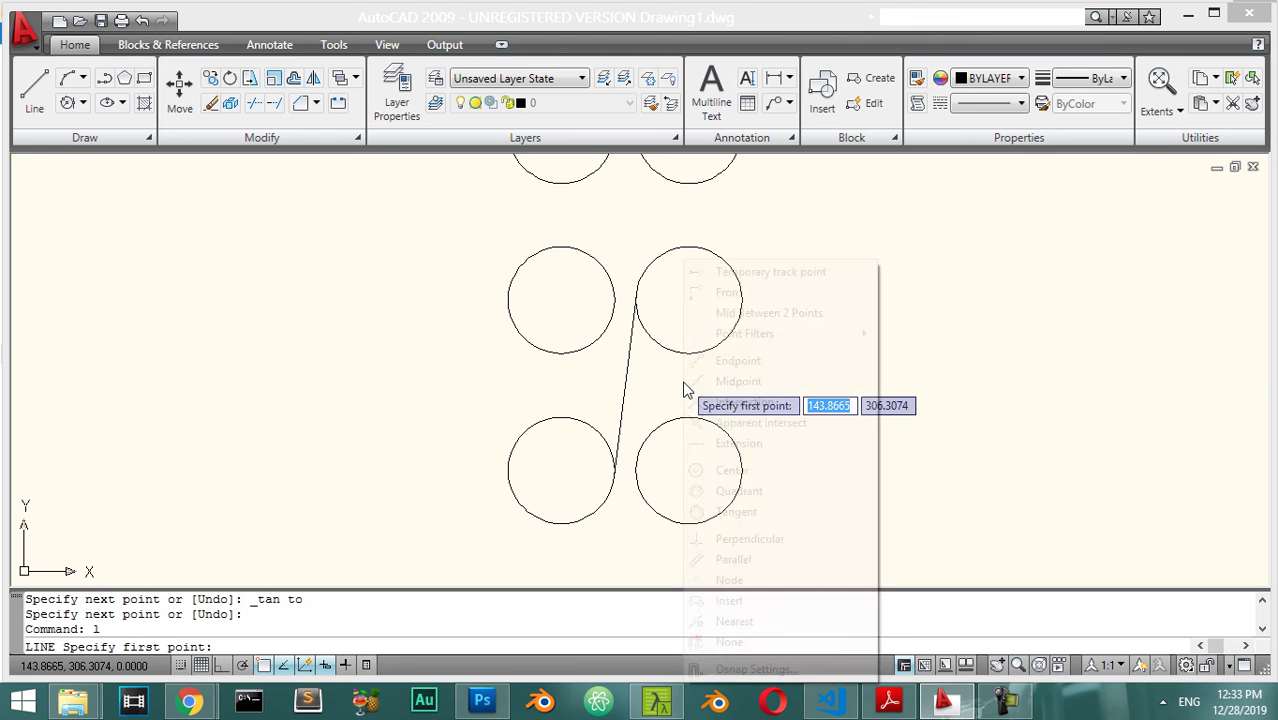
{"action": "left_click", "coordinate": [715, 511]}
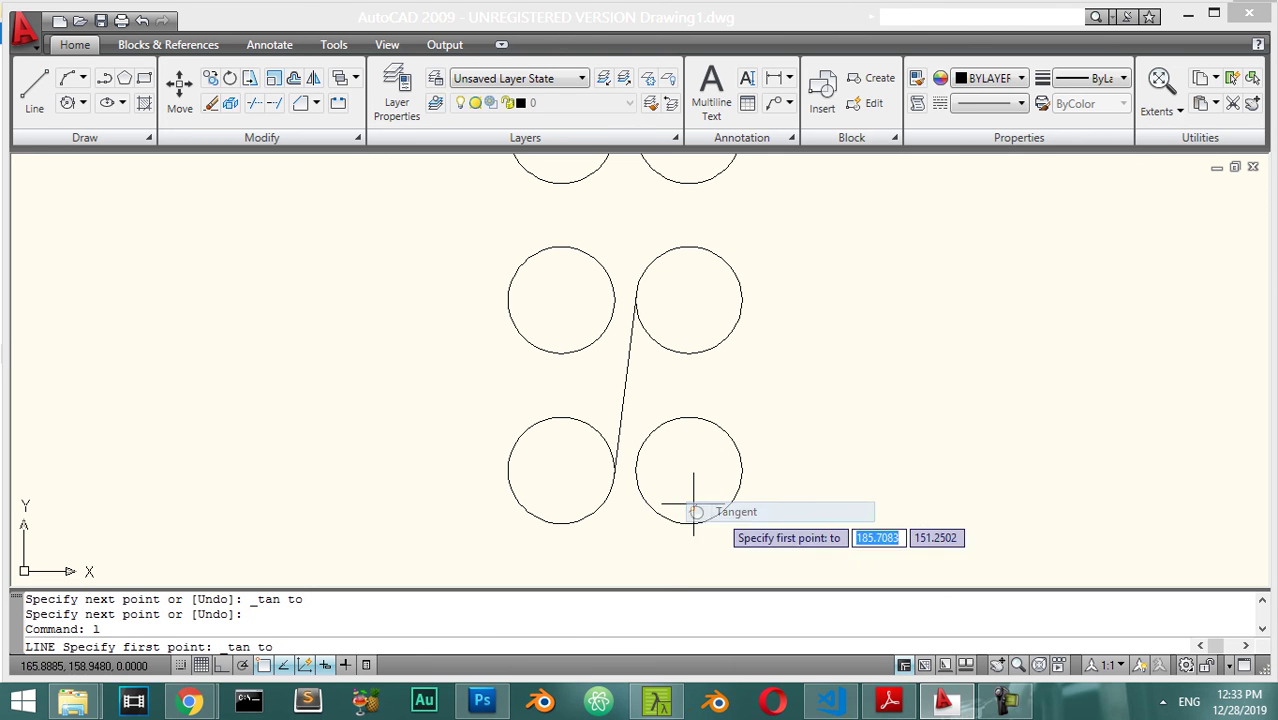
{"action": "left_click", "coordinate": [638, 480]}
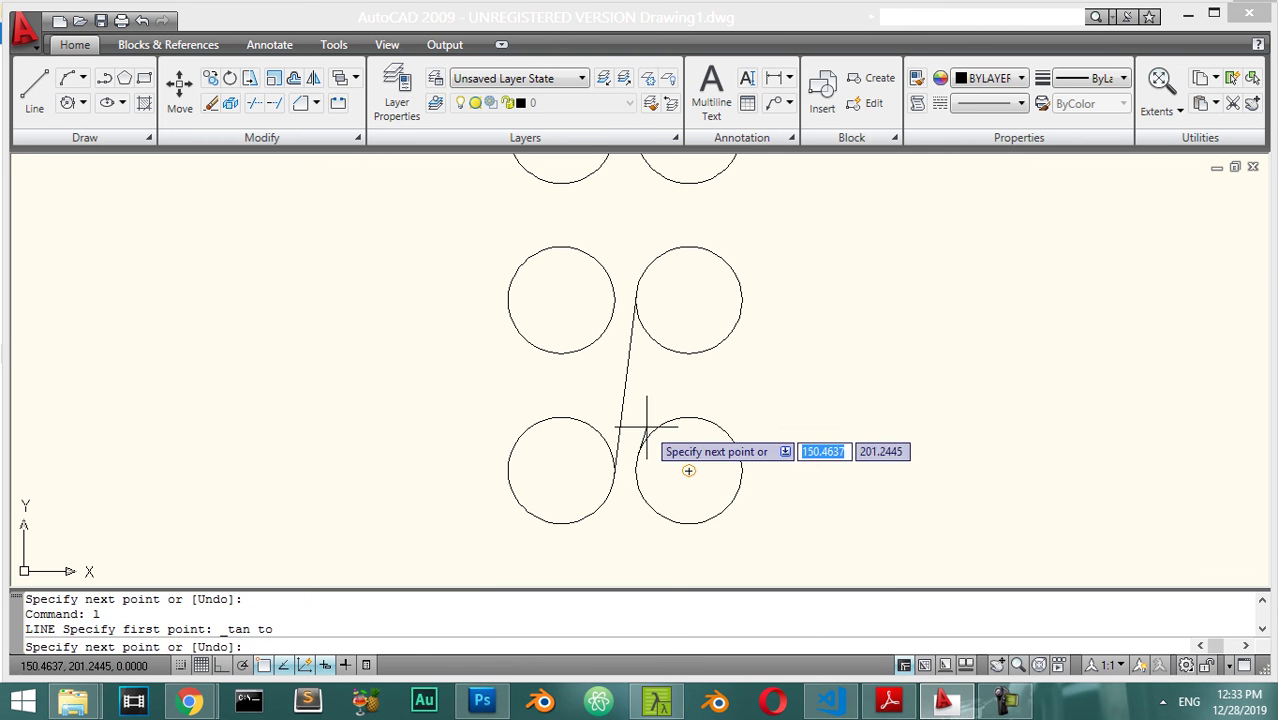
{"action": "right_click", "coordinate": [640, 428], "text": "shift"}
{"action": "left_click", "coordinate": [697, 257]}
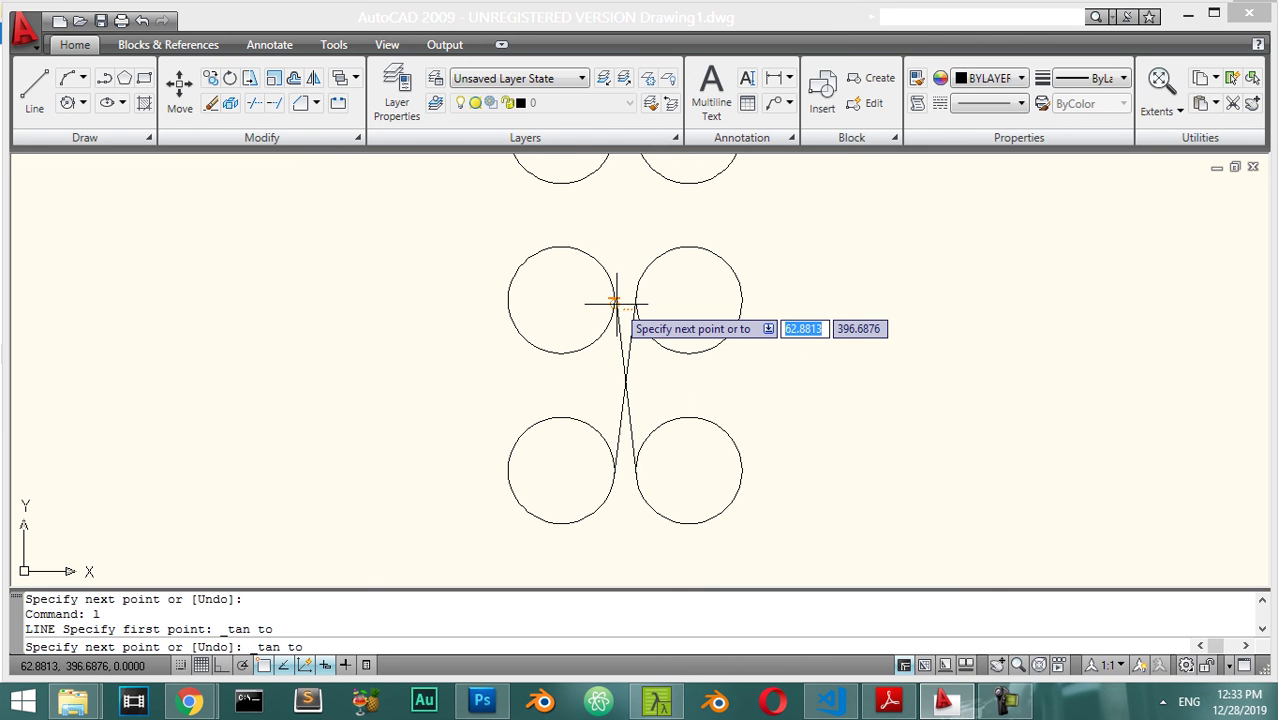
{"action": "left_click", "coordinate": [612, 305]}
{"action": "key", "text": "Return"}
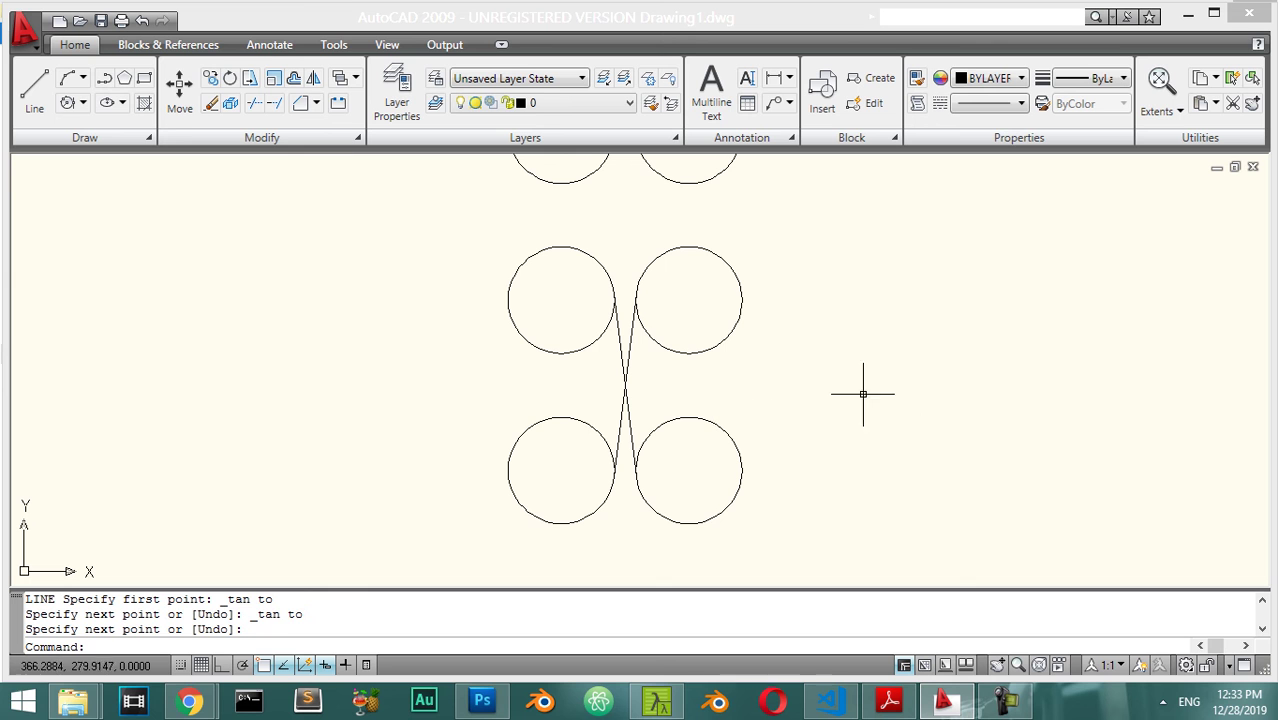
Step: Draw a small rectangle to the right of the circles
{"action": "type", "text": "rec"}
{"action": "key", "text": "Return"}
{"action": "left_click", "coordinate": [970, 340]}
{"action": "left_click", "coordinate": [908, 388]}
Step: Set up a polar array of the small rectangle with 5 items, centred on the crossing point of the two tangent lines
{"action": "left_click", "coordinate": [1004, 308]}
{"action": "left_click", "coordinate": [908, 390]}
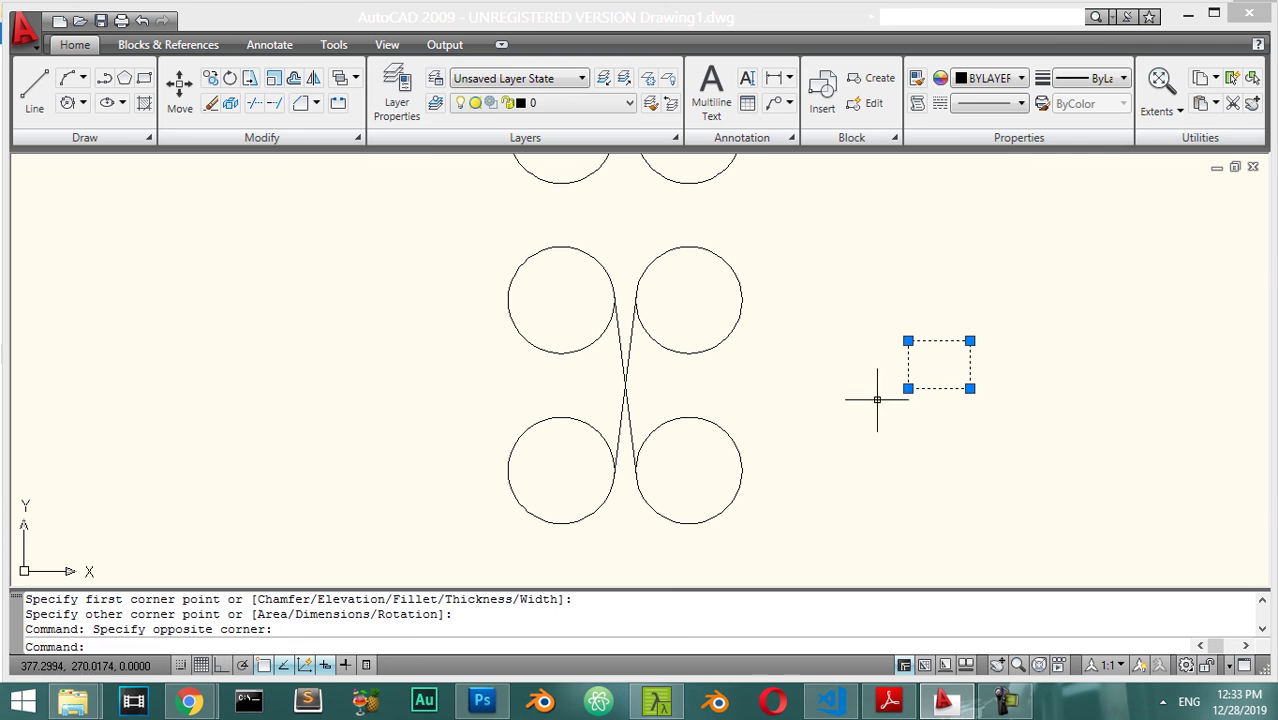
{"action": "left_click", "coordinate": [358, 135]}
{"action": "left_click", "coordinate": [216, 145]}
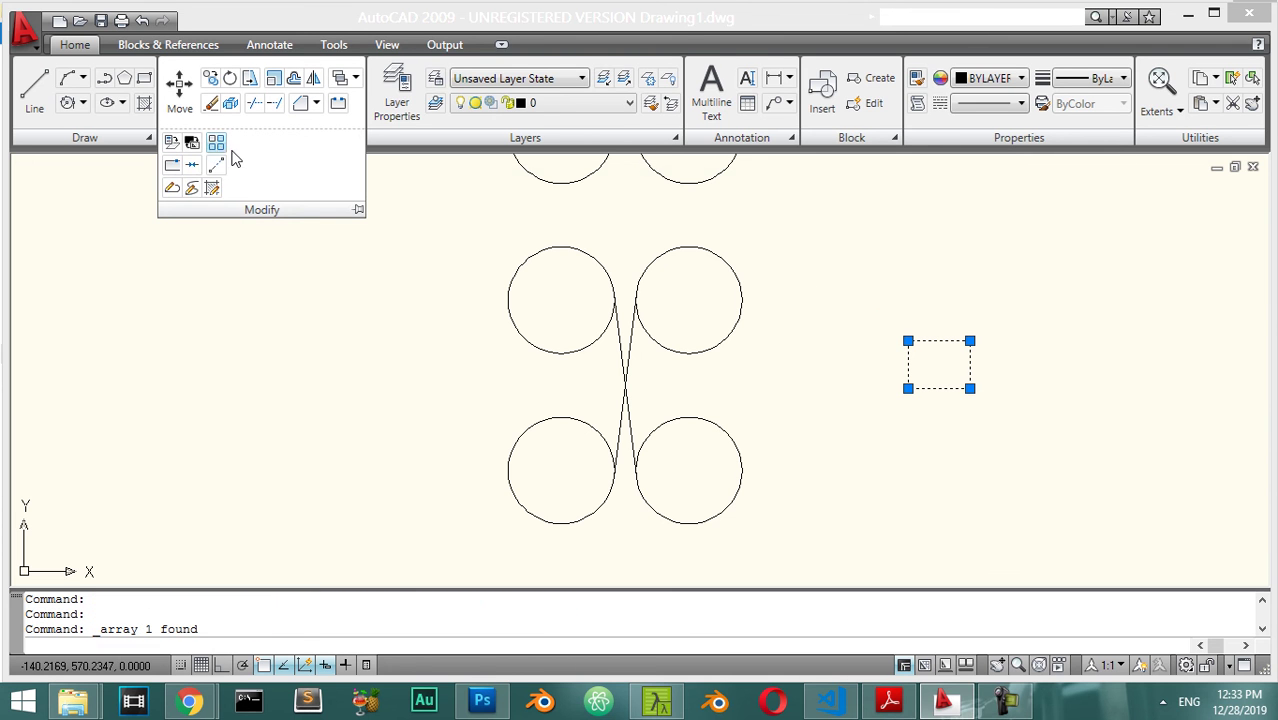
{"action": "left_click", "coordinate": [582, 212]}
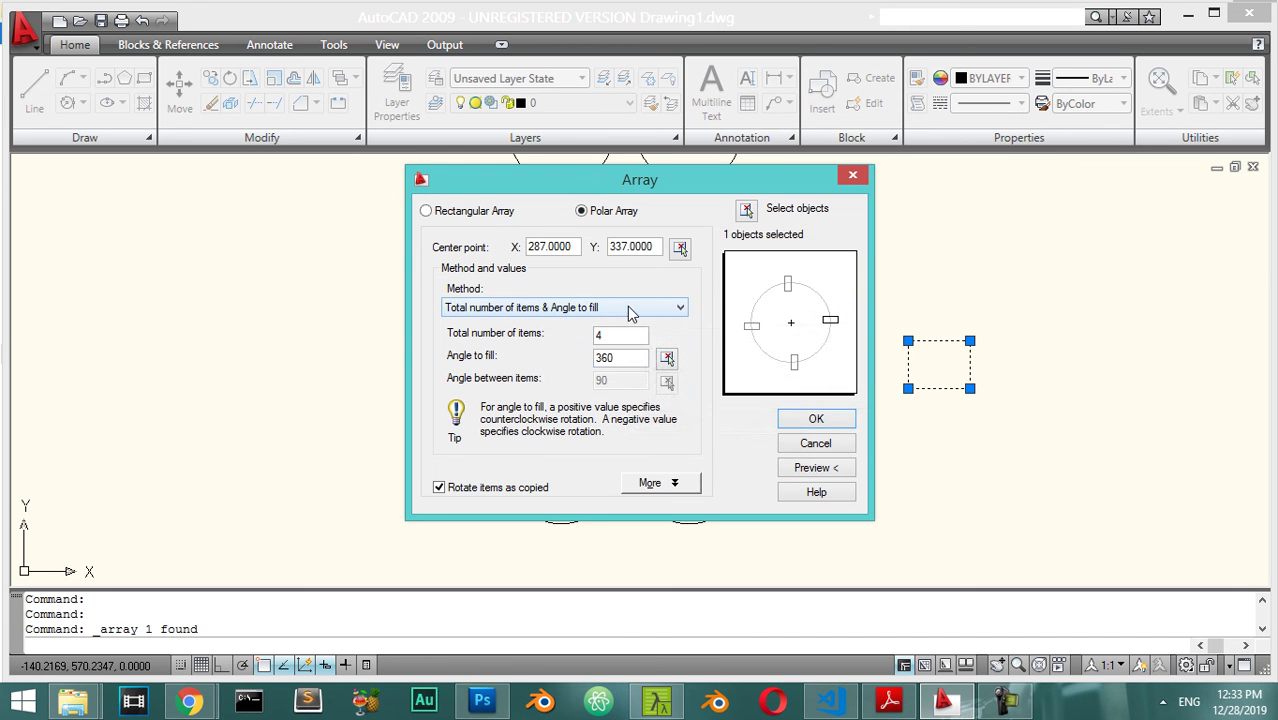
{"action": "type", "text": "5"}
{"action": "left_click", "coordinate": [680, 250]}
{"action": "left_click", "coordinate": [628, 383]}
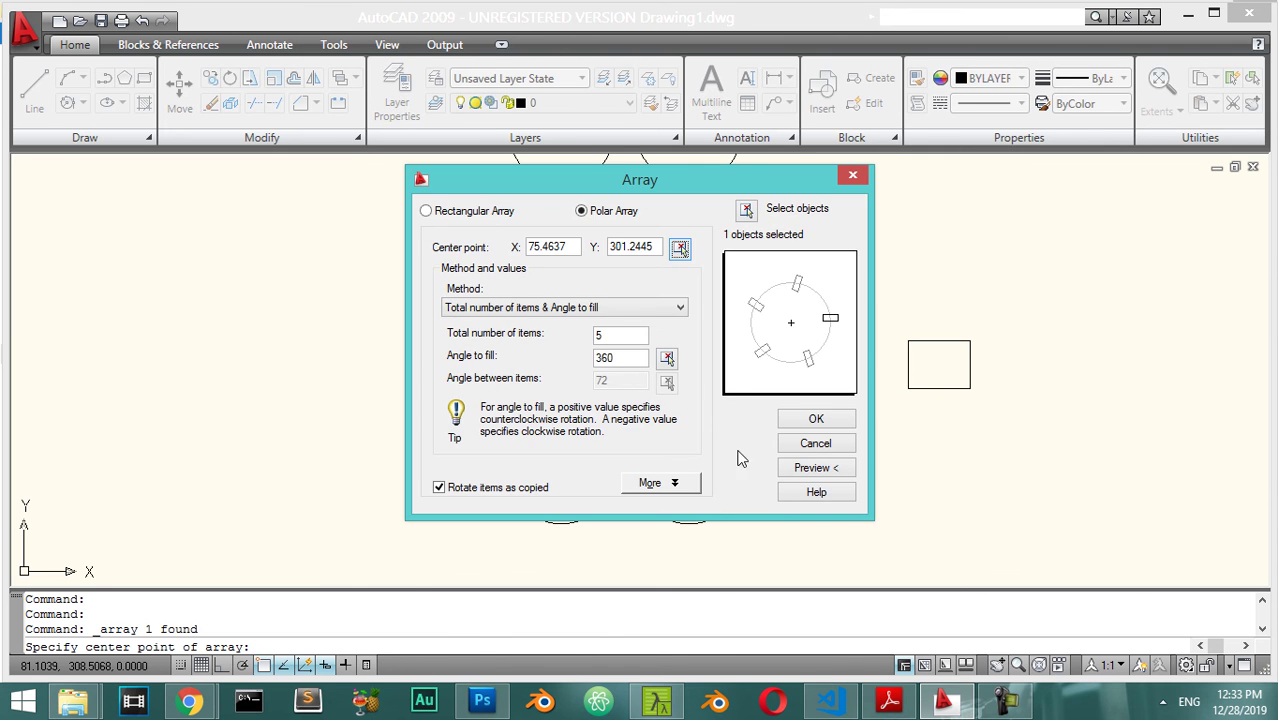
Step: Preview the polar array of the rectangle and accept it
{"action": "left_click", "coordinate": [815, 467]}
{"action": "scroll", "coordinate": [686, 343], "scroll_direction": "down", "scroll_amount": 3}
{"action": "scroll", "coordinate": [717, 345], "scroll_direction": "up", "scroll_amount": 2}
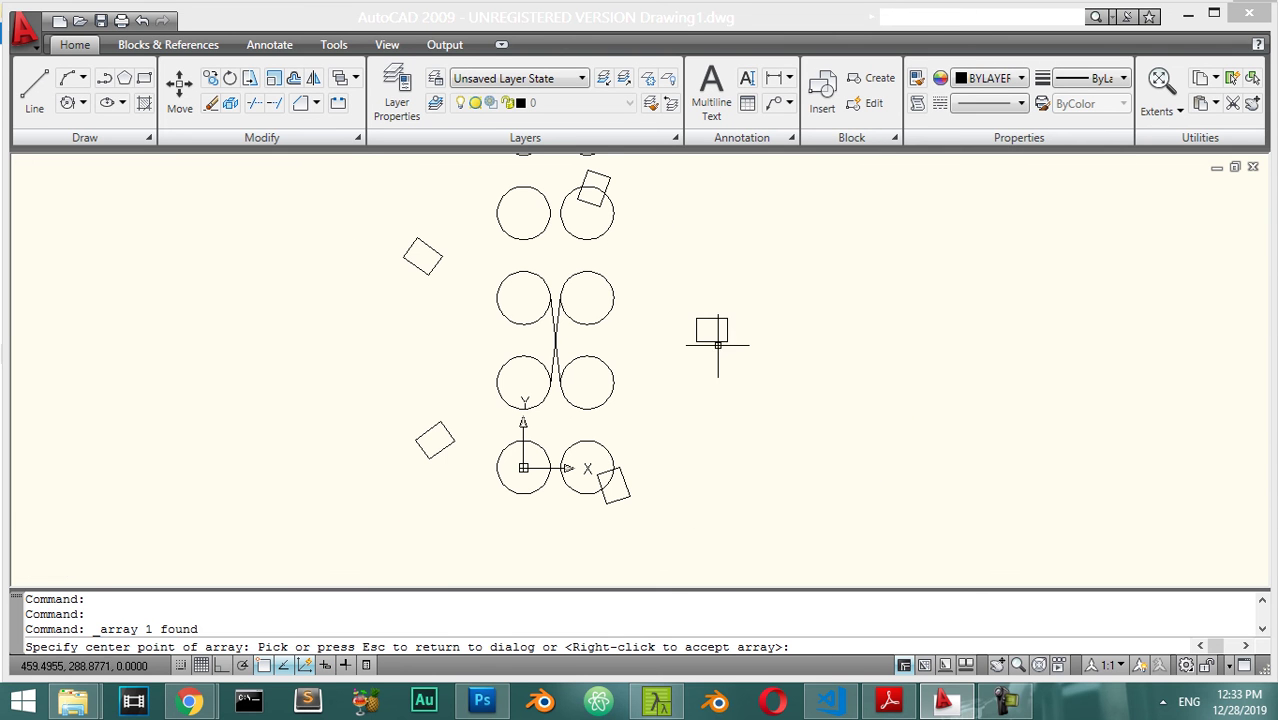
{"action": "scroll", "coordinate": [645, 361], "scroll_direction": "down", "scroll_amount": 3}
{"action": "right_click", "coordinate": [644, 362]}
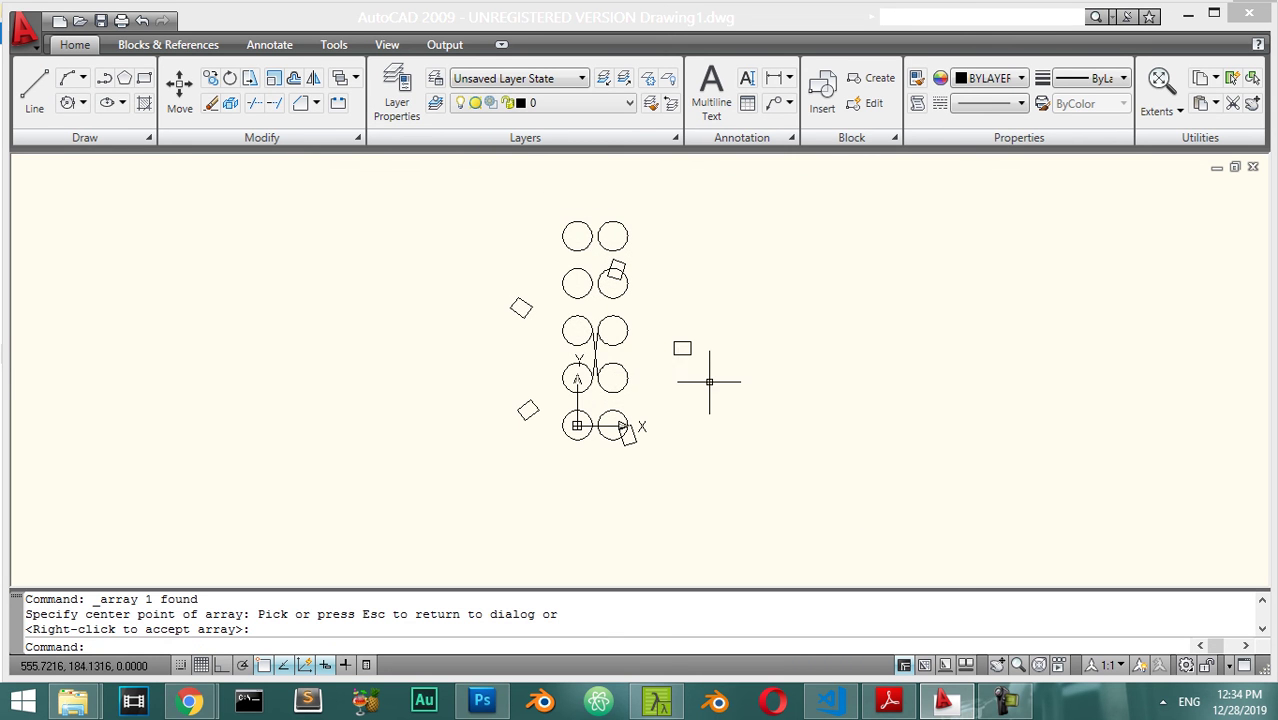
{"action": "scroll", "coordinate": [678, 394], "scroll_direction": "up", "scroll_amount": 2}
{"action": "left_click", "coordinate": [730, 275]}
{"action": "left_click", "coordinate": [652, 322]}
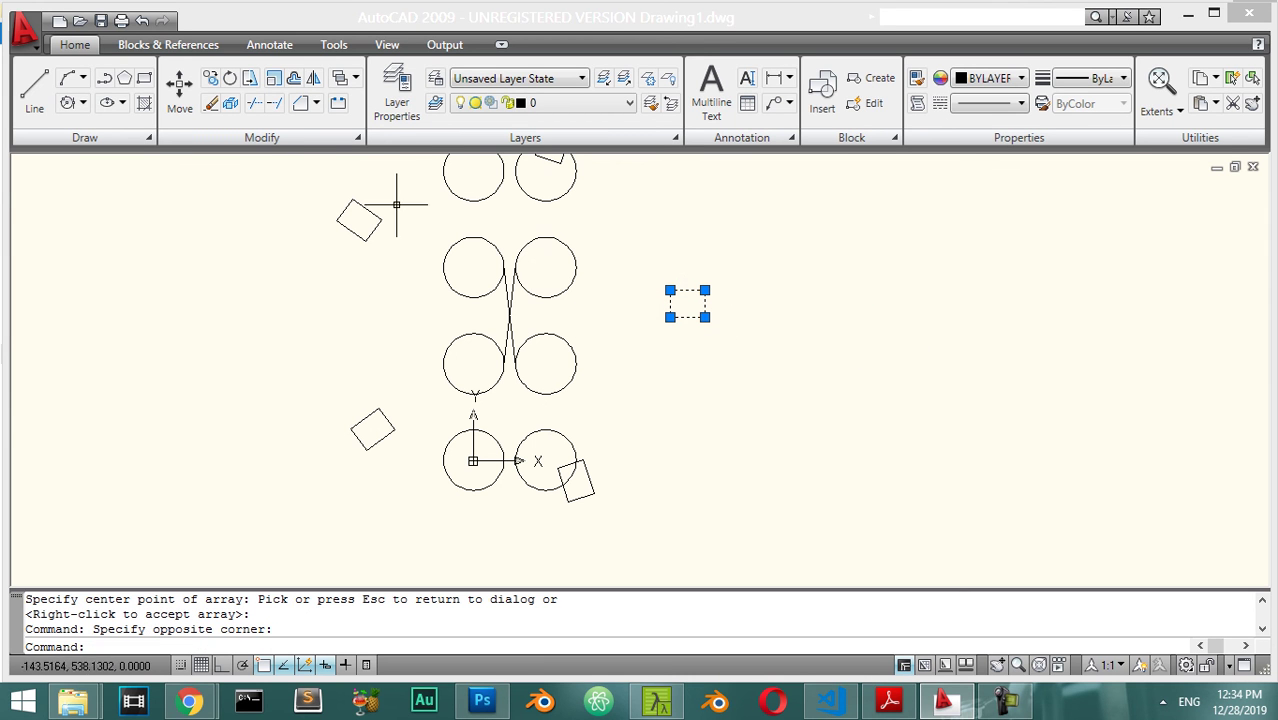
{"action": "key", "text": "Escape"}
{"action": "left_click", "coordinate": [759, 212]}
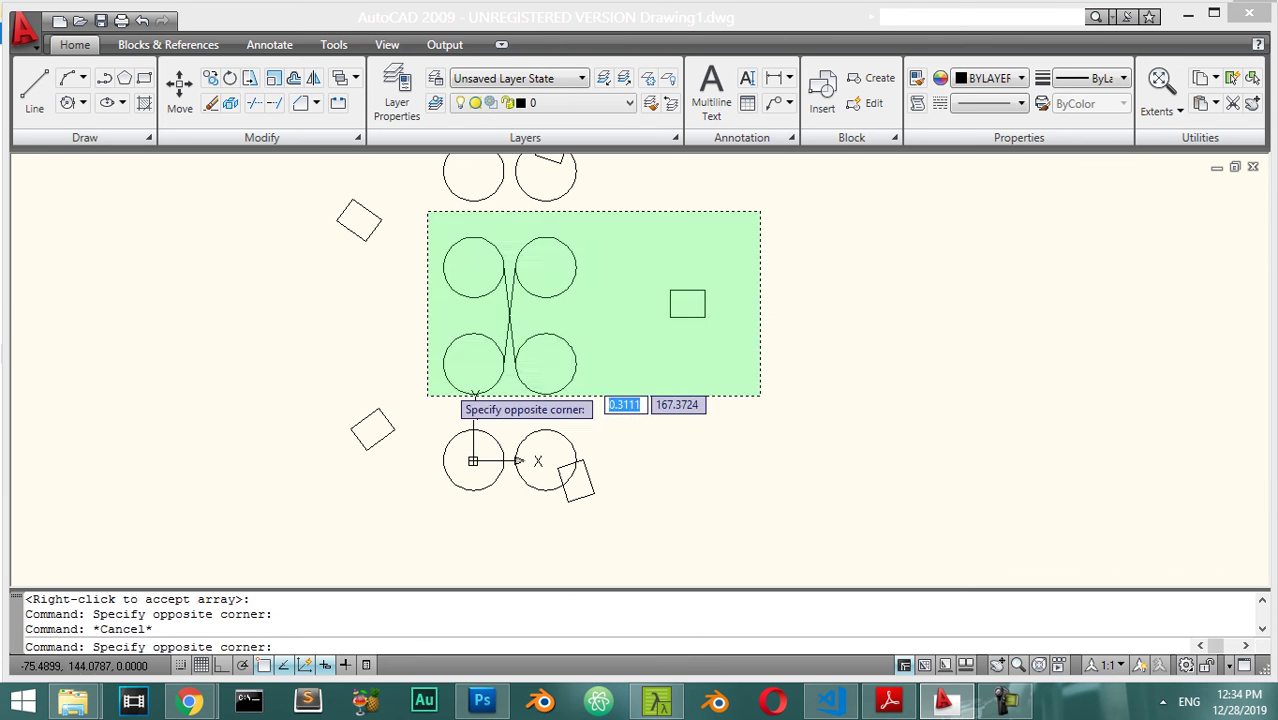
{"action": "left_click", "coordinate": [389, 470]}
{"action": "key", "text": "Escape"}
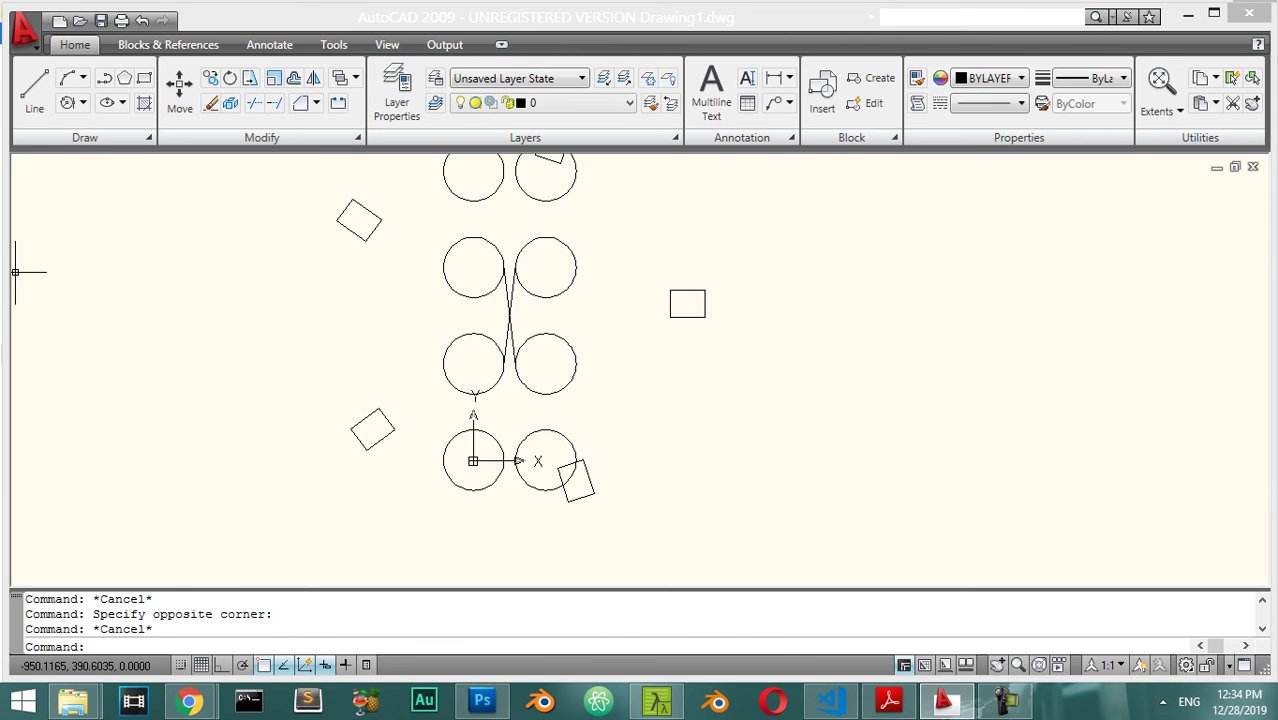
Step: Erase the circles, tangent lines and rectangles selected with a crossing window across the view
{"action": "left_click", "coordinate": [772, 235]}
{"action": "left_click", "coordinate": [866, 197]}
{"action": "left_click", "coordinate": [277, 517]}
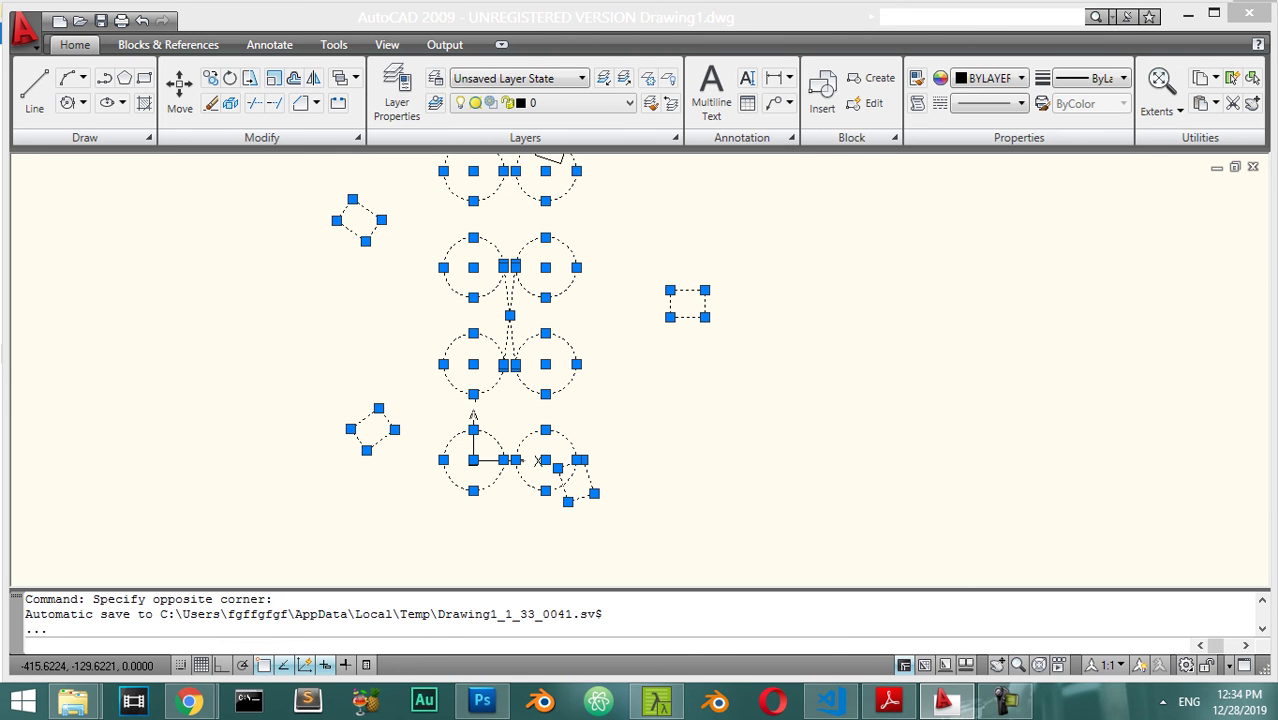
{"action": "left_click", "coordinate": [212, 105]}
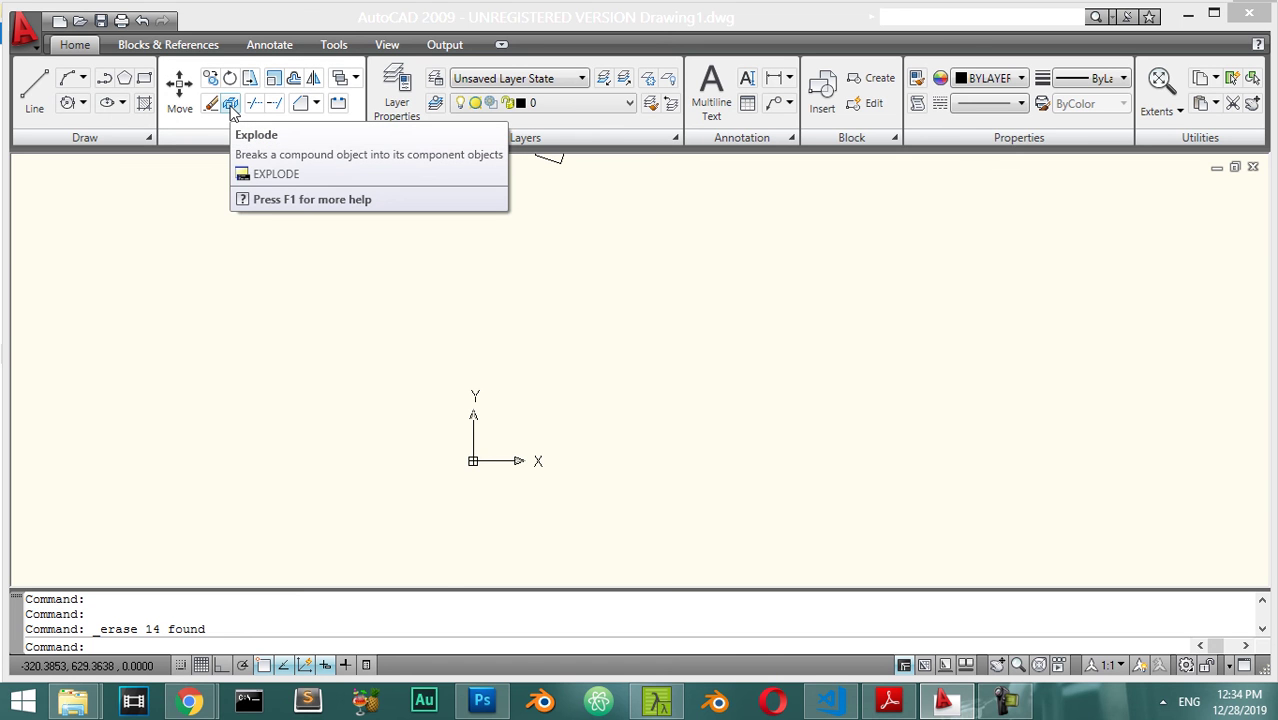
Step: Draw a large rectangle above and to the right of the origin
{"action": "left_click", "coordinate": [603, 291]}
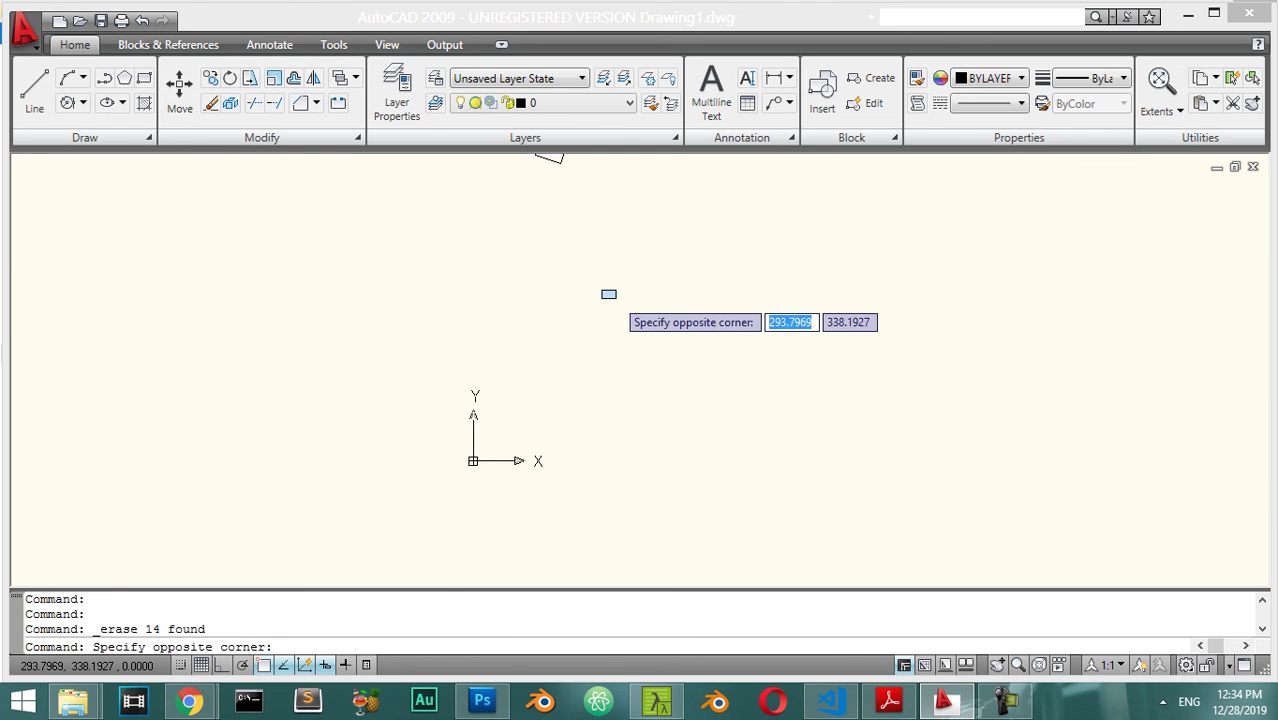
{"action": "key", "text": "Escape"}
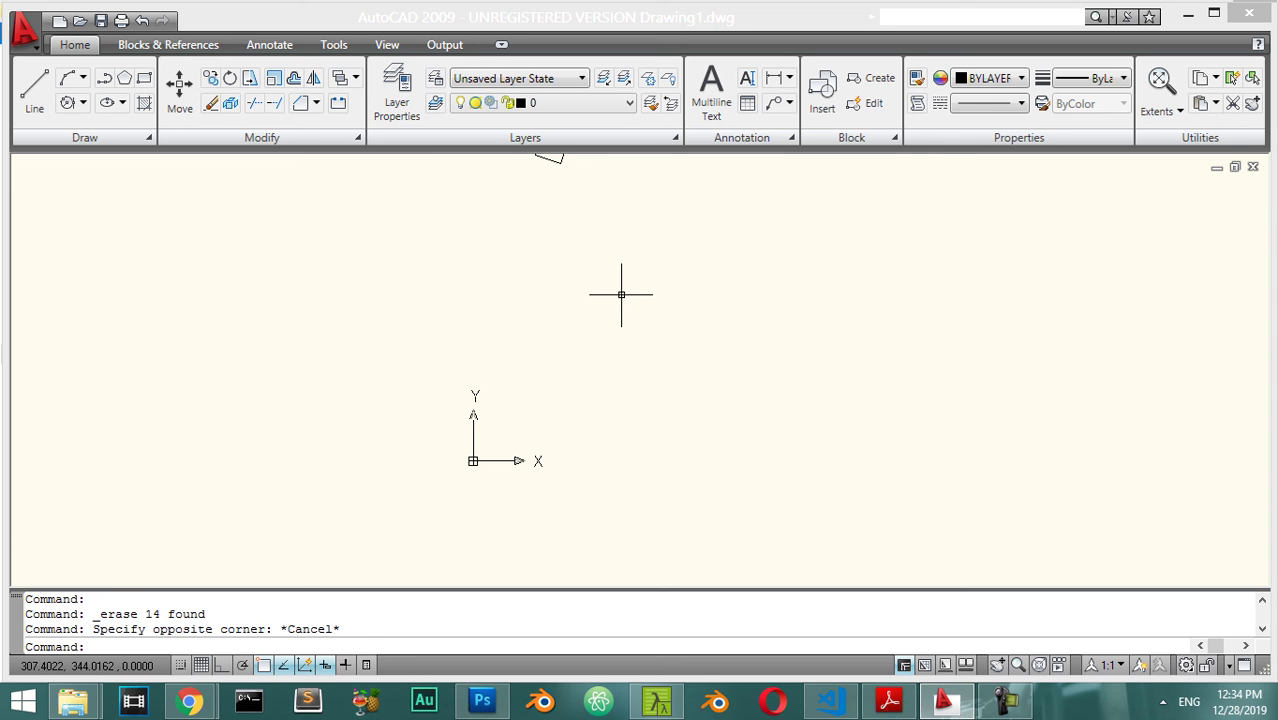
{"action": "type", "text": "rec"}
{"action": "key", "text": "Return"}
{"action": "left_click", "coordinate": [474, 276]}
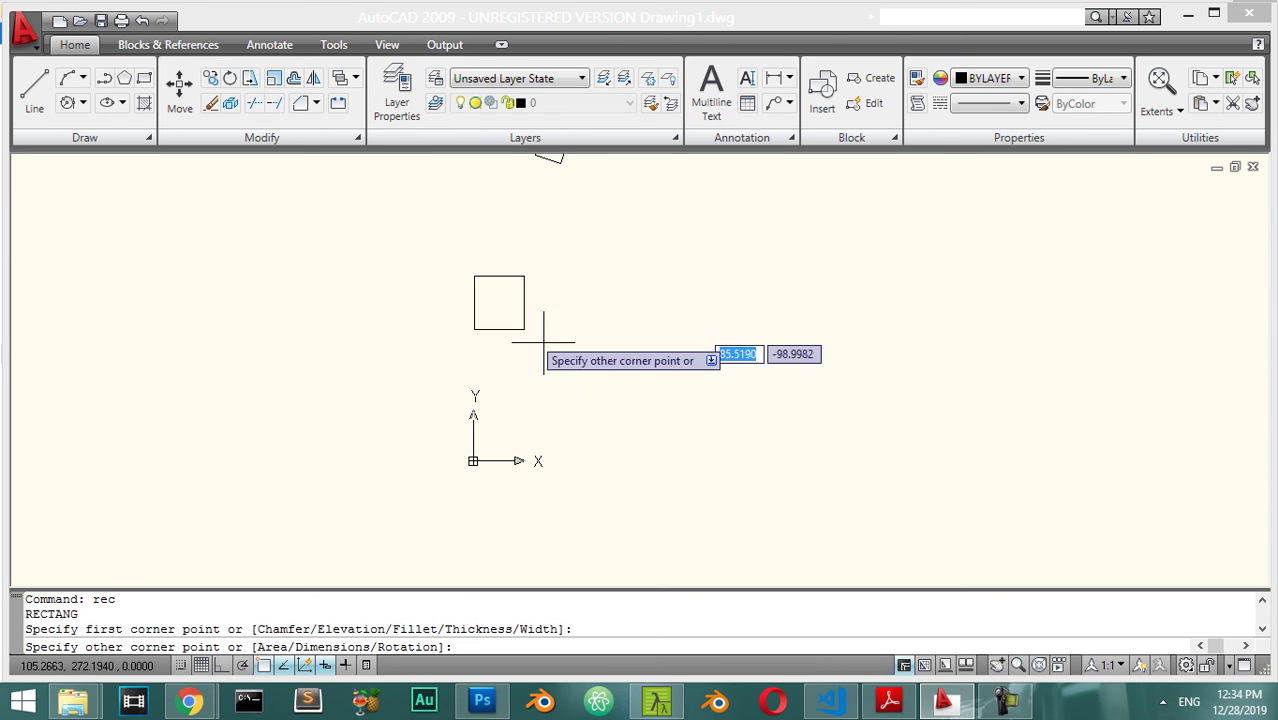
{"action": "left_click", "coordinate": [710, 440]}
Step: Explode the large rectangle beside the origin into separate lines
{"action": "left_click", "coordinate": [792, 272]}
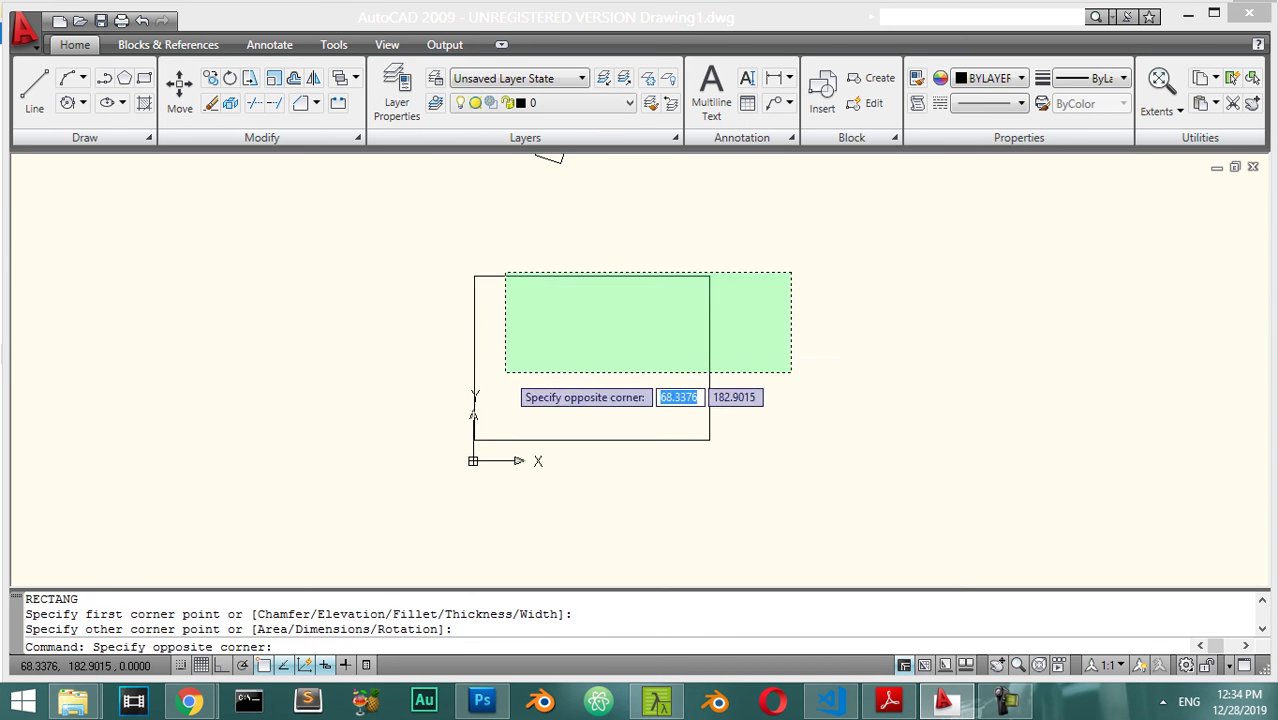
{"action": "left_click", "coordinate": [494, 305]}
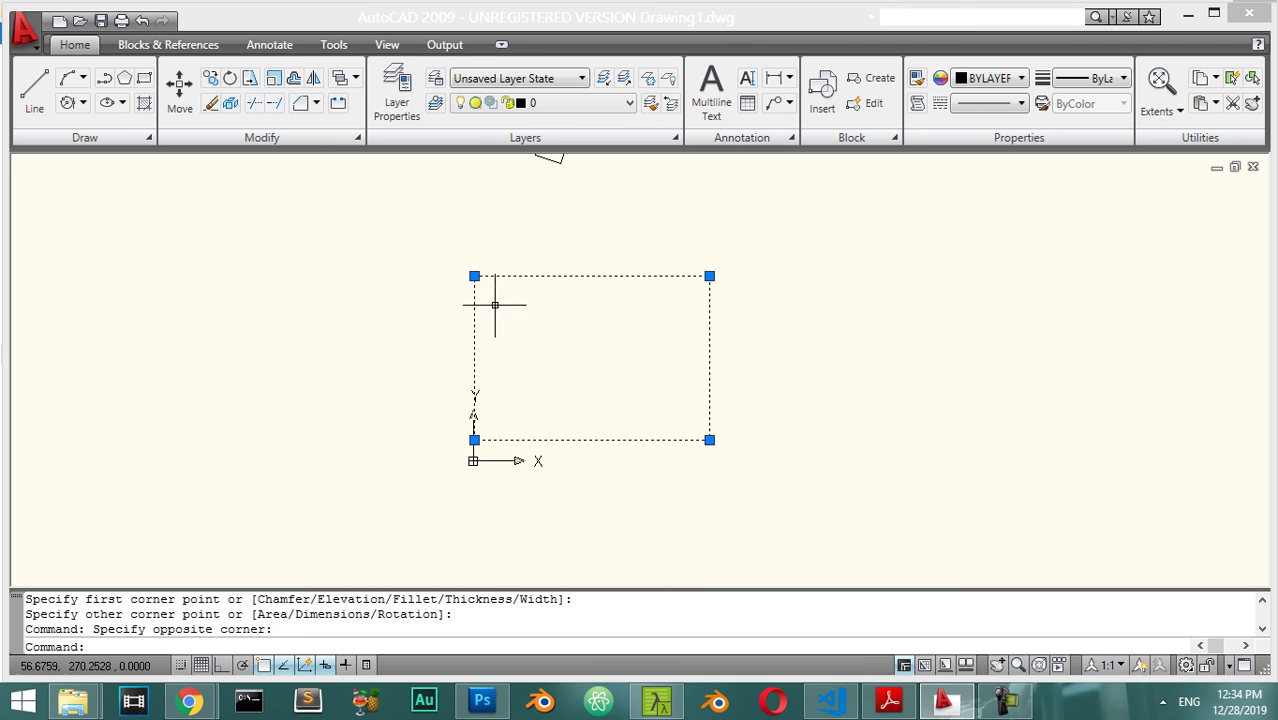
{"action": "left_click", "coordinate": [228, 105]}
Step: Check the exploded rectangle by selecting its edges individually and with a crossing window, clearing the selection each time
{"action": "left_click", "coordinate": [662, 276]}
{"action": "left_click", "coordinate": [709, 322]}
{"action": "left_click", "coordinate": [643, 432]}
{"action": "left_click", "coordinate": [608, 447]}
{"action": "left_click", "coordinate": [608, 442]}
{"action": "left_click", "coordinate": [606, 409]}
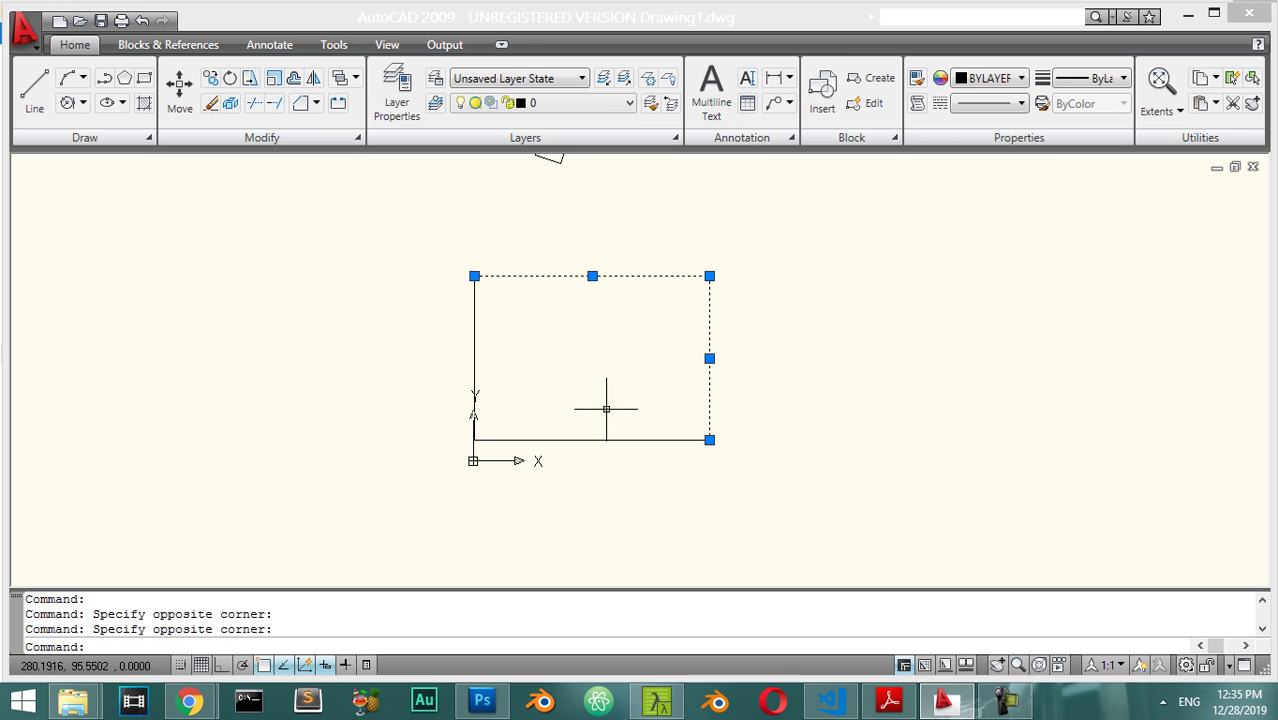
{"action": "key", "text": "Escape"}
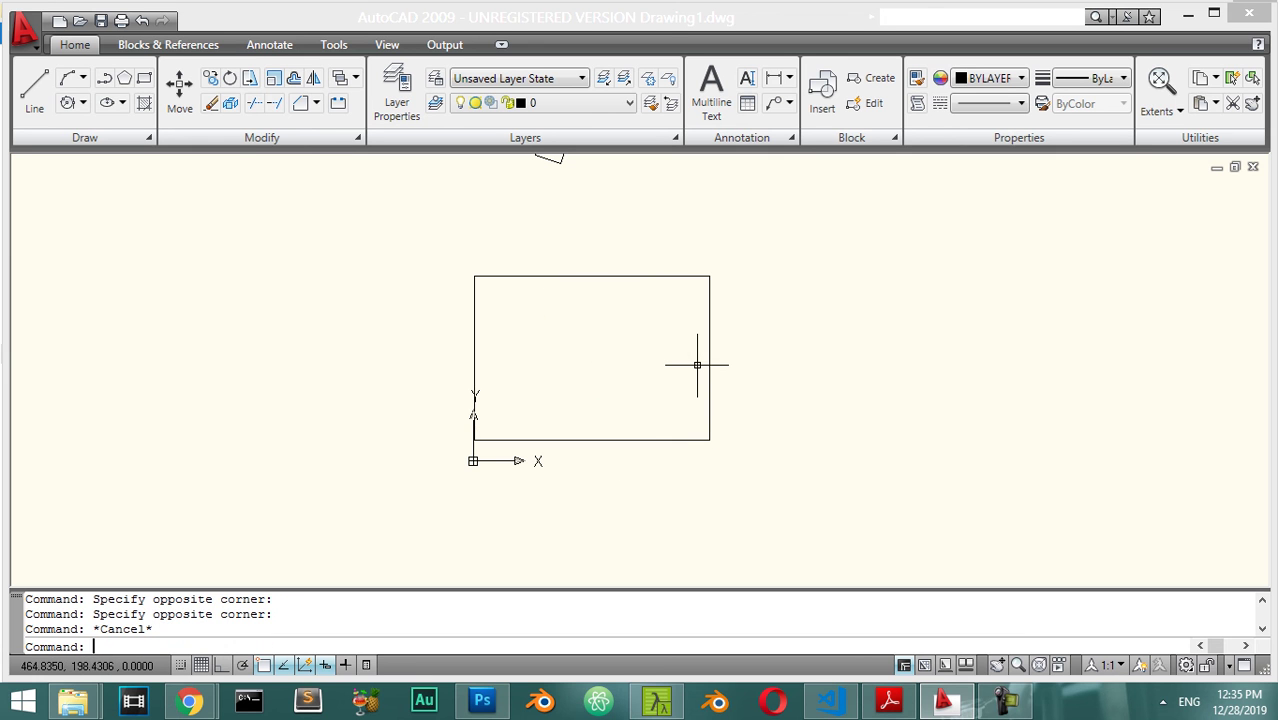
{"action": "left_click", "coordinate": [799, 227]}
{"action": "left_click", "coordinate": [458, 456]}
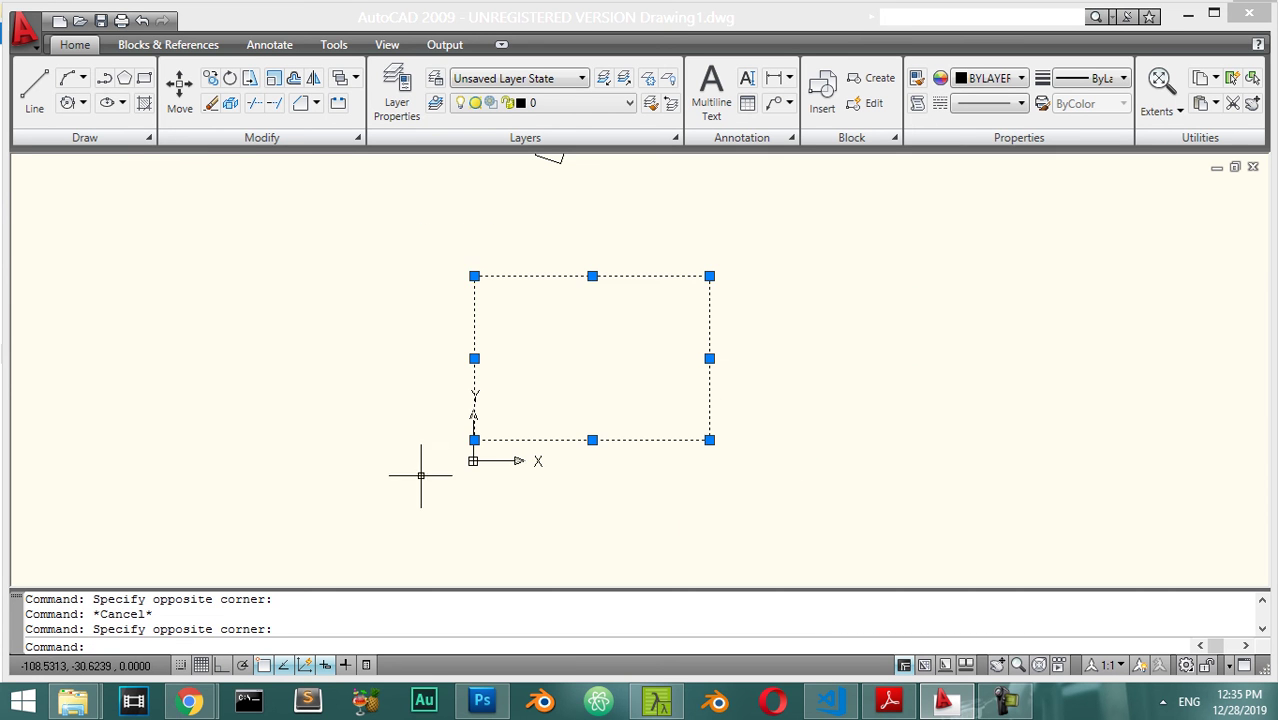
{"action": "key", "text": "Escape"}
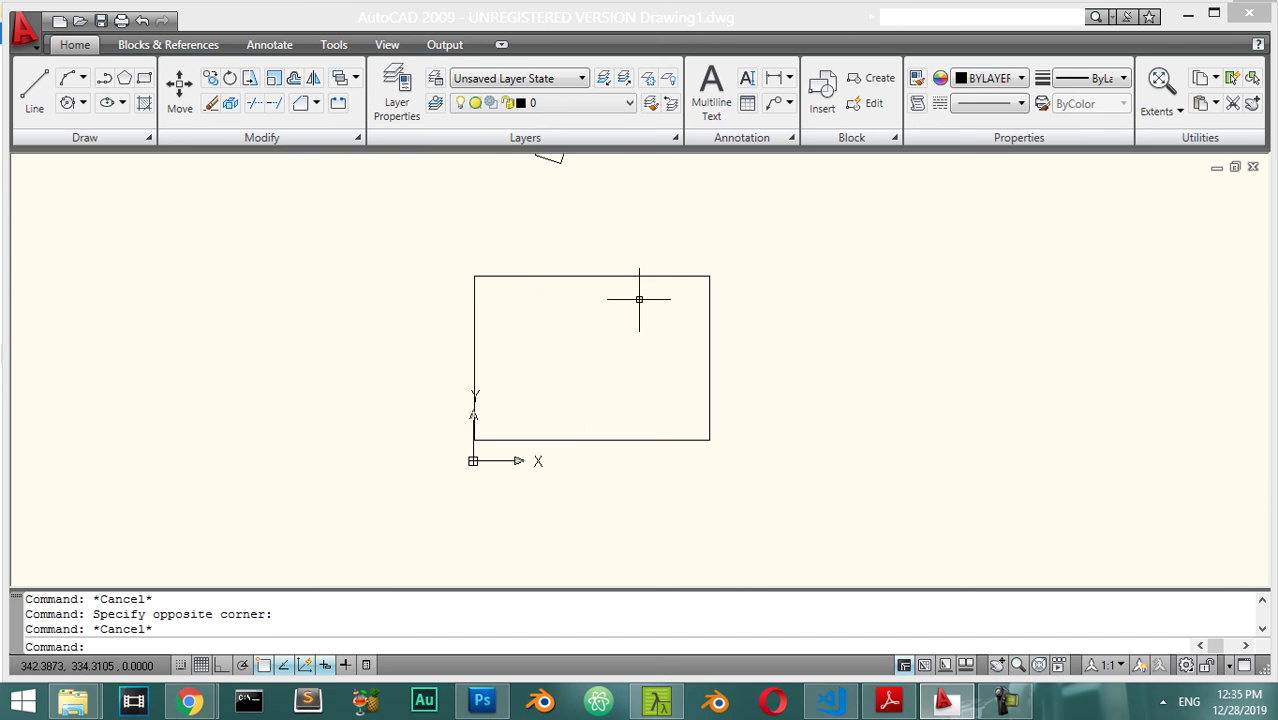
Step: Mirror the four rectangle lines across a vertical line to their left with Ortho on, keeping the source lines
{"action": "left_click", "coordinate": [772, 234]}
{"action": "left_click", "coordinate": [376, 461]}
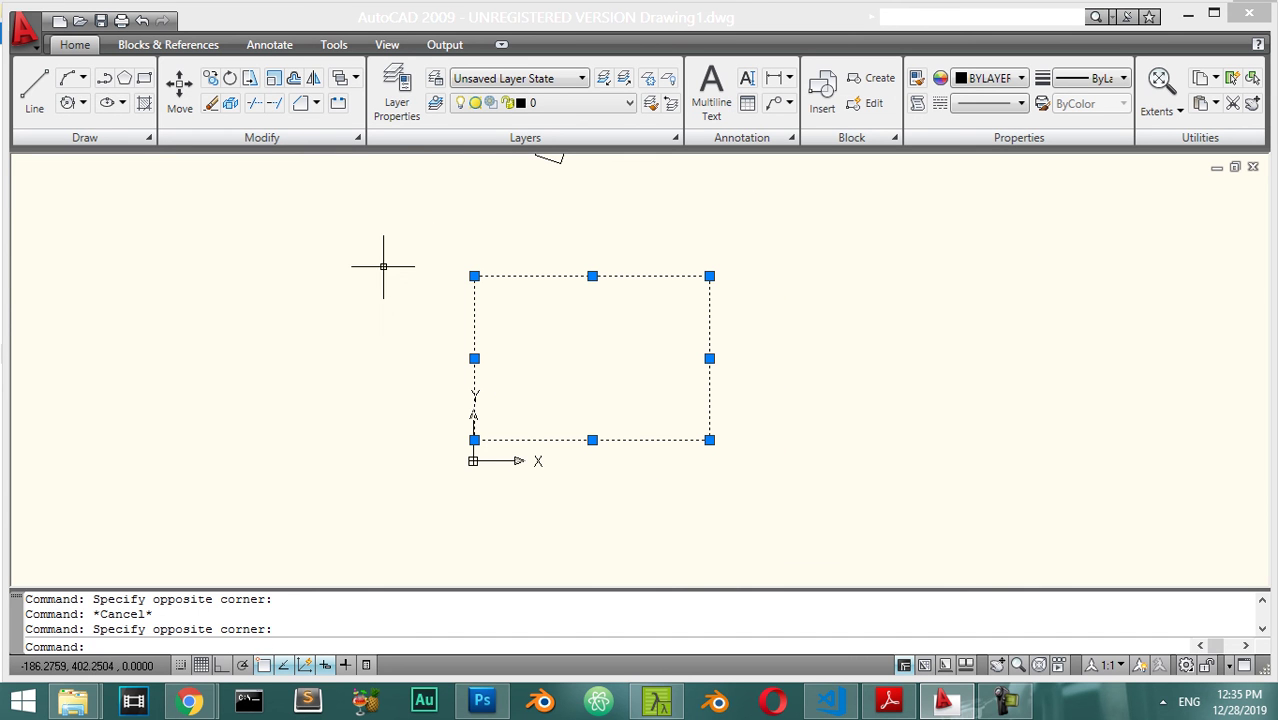
{"action": "key", "text": "Return"}
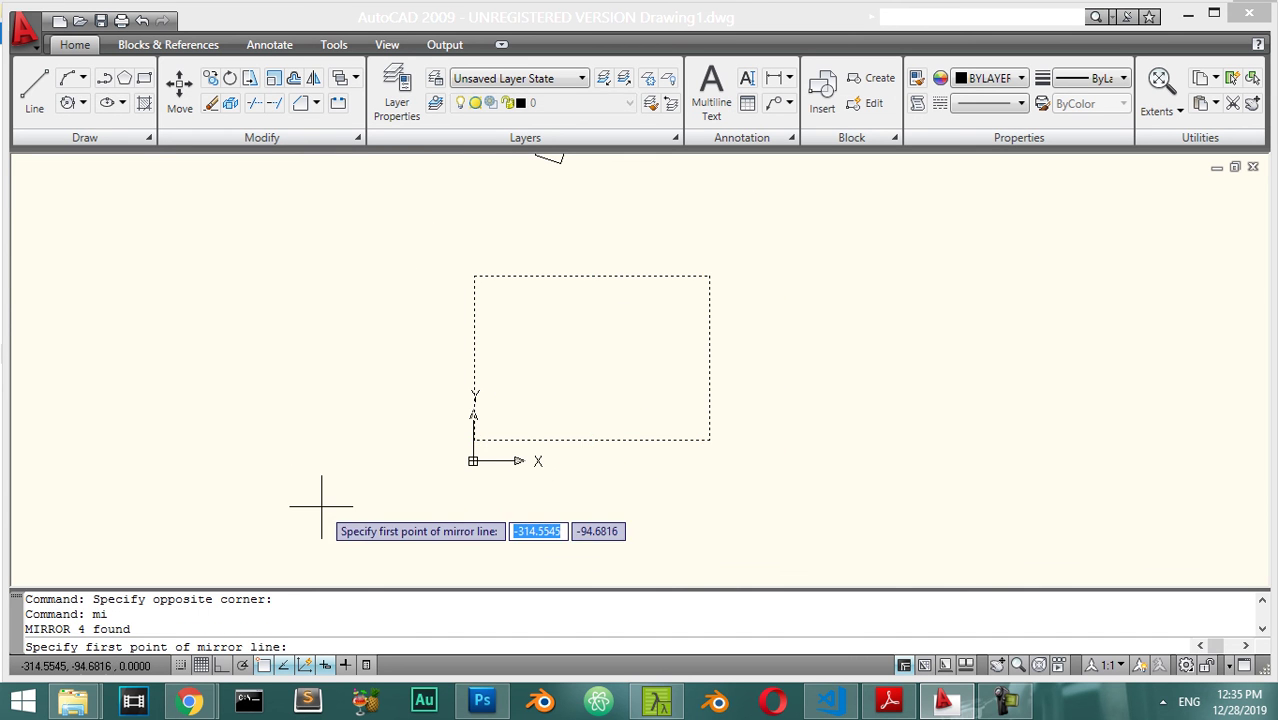
{"action": "left_click", "coordinate": [321, 505]}
{"action": "left_click", "coordinate": [222, 665]}
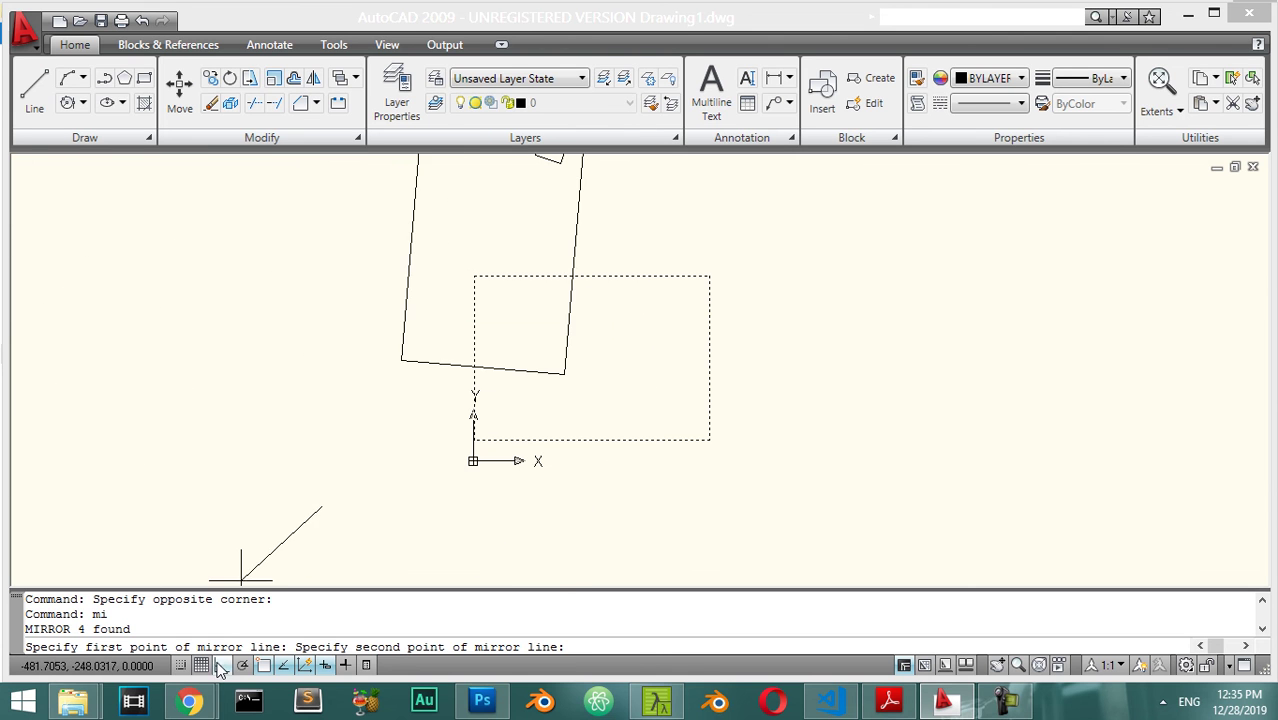
{"action": "left_click", "coordinate": [323, 220]}
{"action": "key", "text": "Return"}
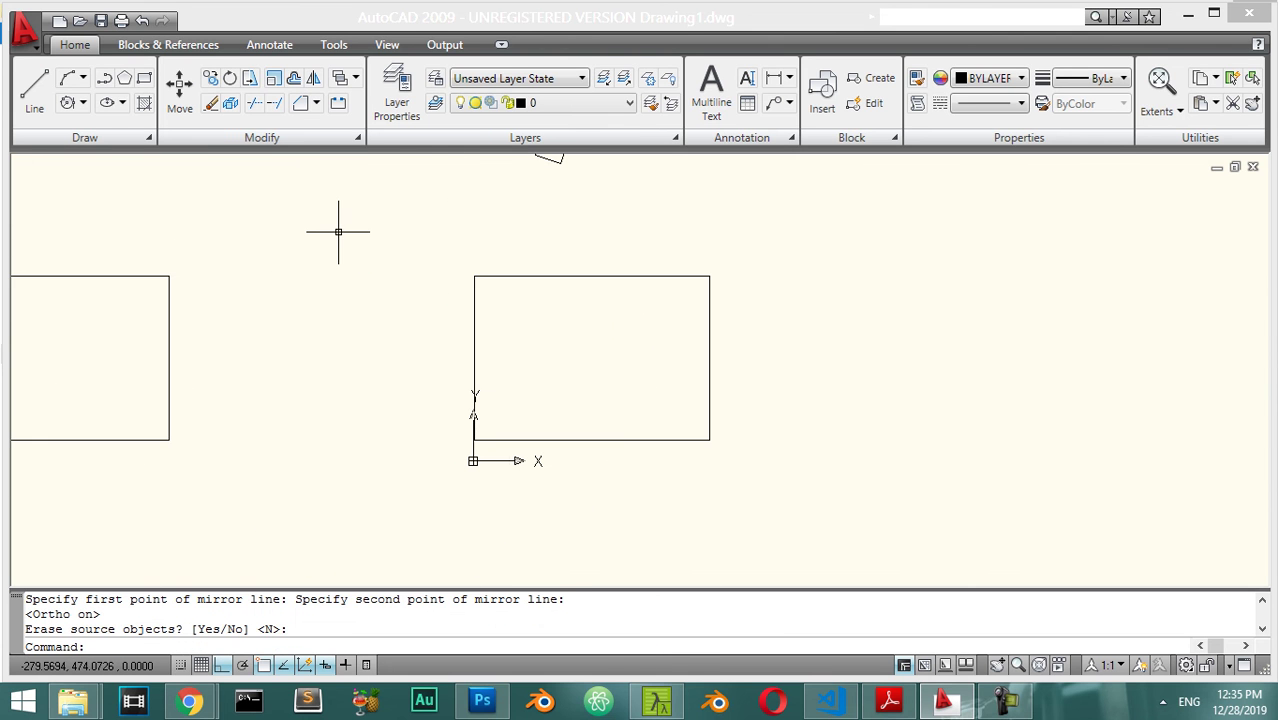
Step: Examine the original and mirrored rectangles by selecting their lines with crossing windows, and clear the selection
{"action": "left_click", "coordinate": [251, 193]}
{"action": "left_click", "coordinate": [59, 445]}
{"action": "left_click", "coordinate": [528, 276]}
{"action": "left_click", "coordinate": [488, 418]}
{"action": "left_click", "coordinate": [445, 428]}
{"action": "key", "text": "Escape"}
{"action": "left_click", "coordinate": [783, 239]}
{"action": "left_click", "coordinate": [66, 537]}
{"action": "scroll", "coordinate": [334, 424], "scroll_direction": "down", "scroll_amount": 4}
{"action": "scroll", "coordinate": [349, 461], "scroll_direction": "up", "scroll_amount": 6}
{"action": "mouse_move", "coordinate": [402, 346]}
{"action": "middle_mouse_down"}
{"action": "mouse_move", "coordinate": [699, 539]}
{"action": "mouse_move", "coordinate": [656, 499]}
{"action": "mouse_move", "coordinate": [656, 414]}
{"action": "mouse_move", "coordinate": [633, 400]}
{"action": "middle_mouse_up"}
{"action": "scroll", "coordinate": [659, 497], "scroll_direction": "down", "scroll_amount": 4}
{"action": "scroll", "coordinate": [659, 497], "scroll_direction": "up", "scroll_amount": 3}
{"action": "mouse_move", "coordinate": [357, 143]}
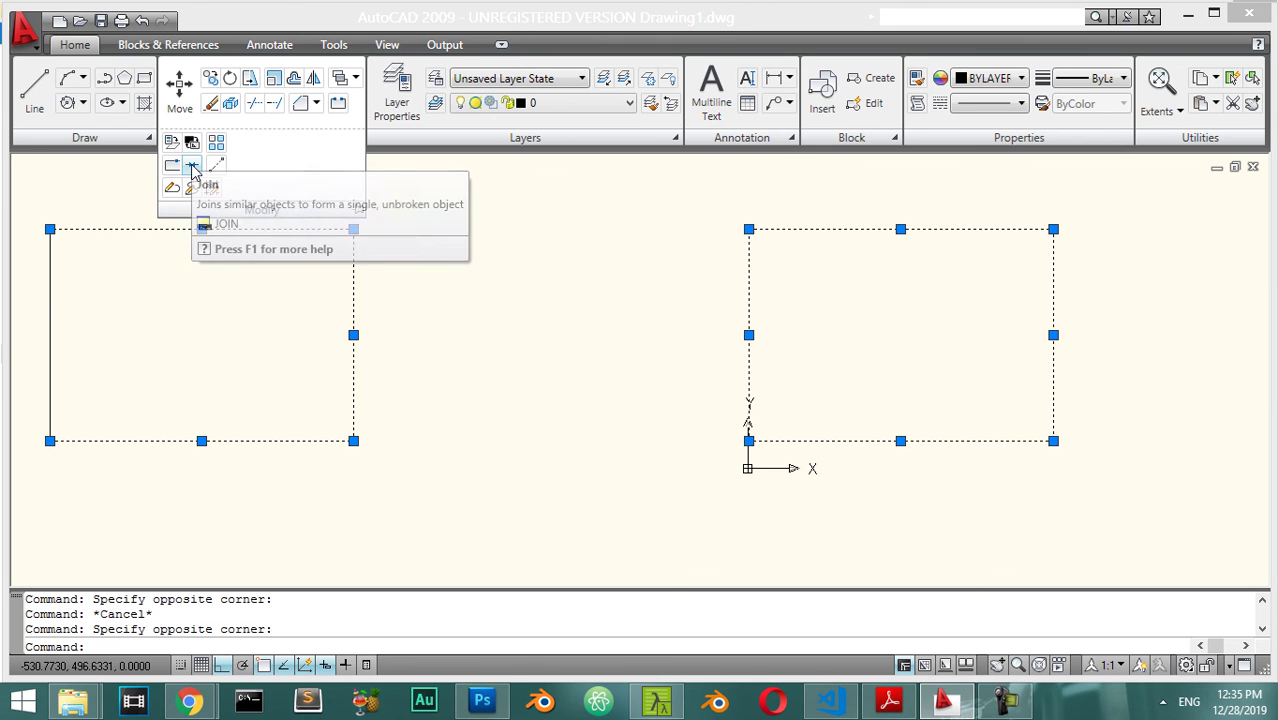
{"action": "key", "text": "Escape"}
Step: Try to join the four lines of the original rectangle, using its left edge as the source object
{"action": "left_click", "coordinate": [1147, 200]}
{"action": "left_click", "coordinate": [680, 472]}
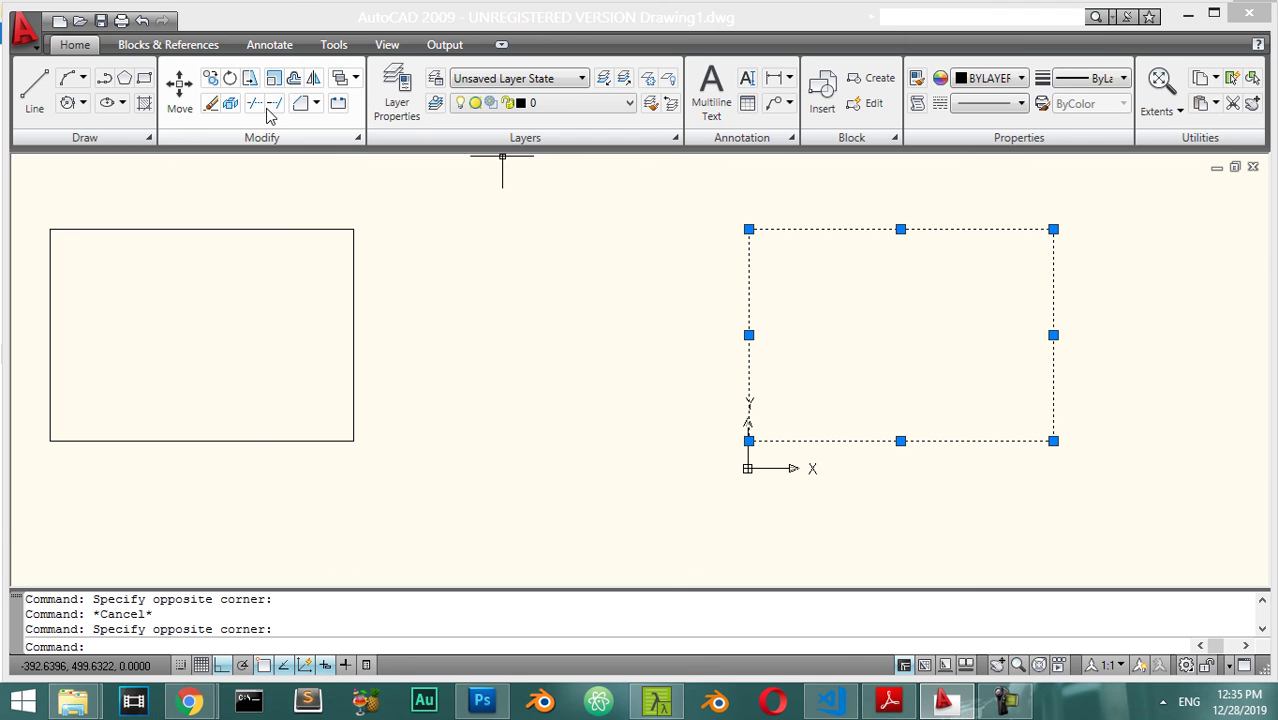
{"action": "mouse_move", "coordinate": [256, 137]}
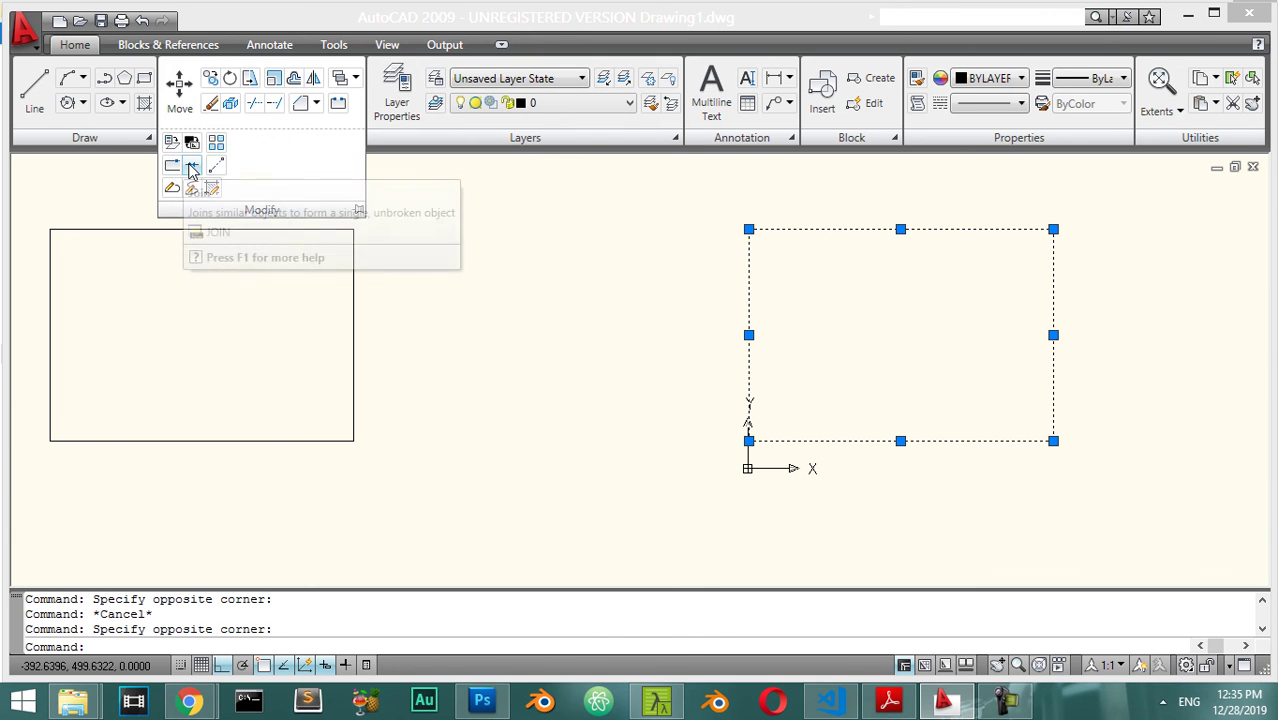
{"action": "left_click", "coordinate": [193, 170]}
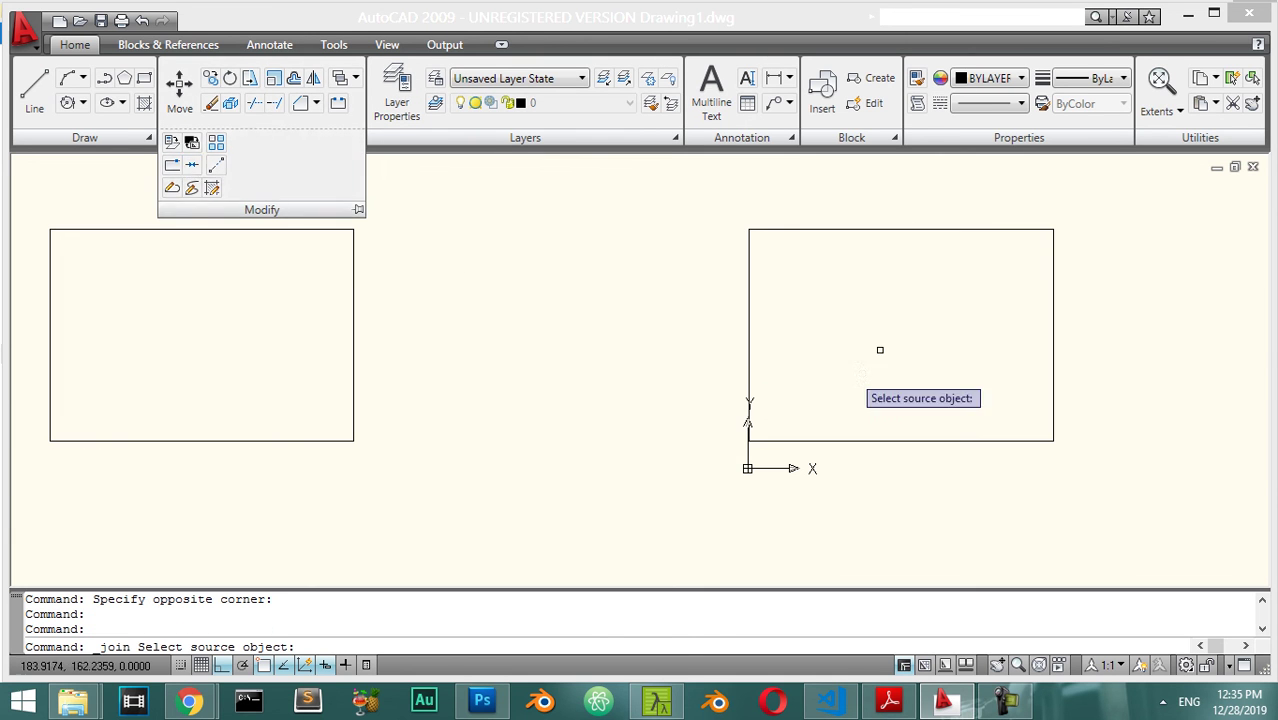
{"action": "left_click", "coordinate": [749, 395]}
{"action": "left_click", "coordinate": [747, 299]}
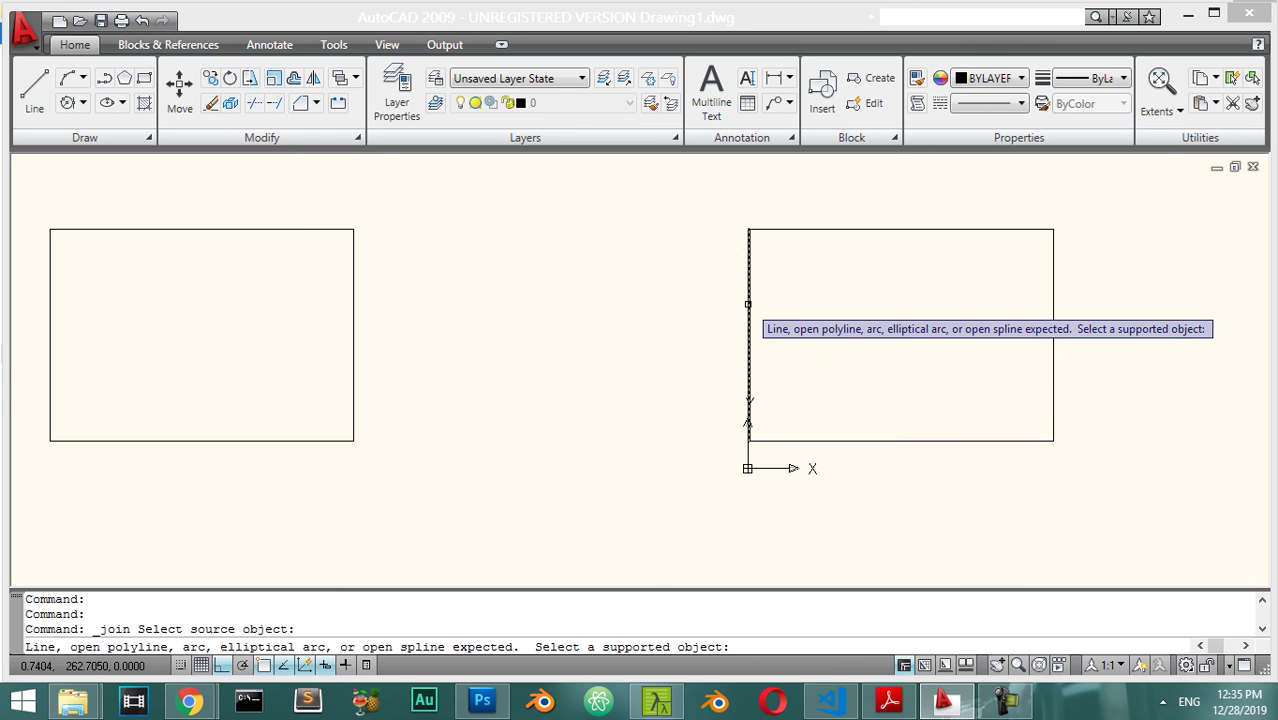
{"action": "left_click", "coordinate": [778, 229]}
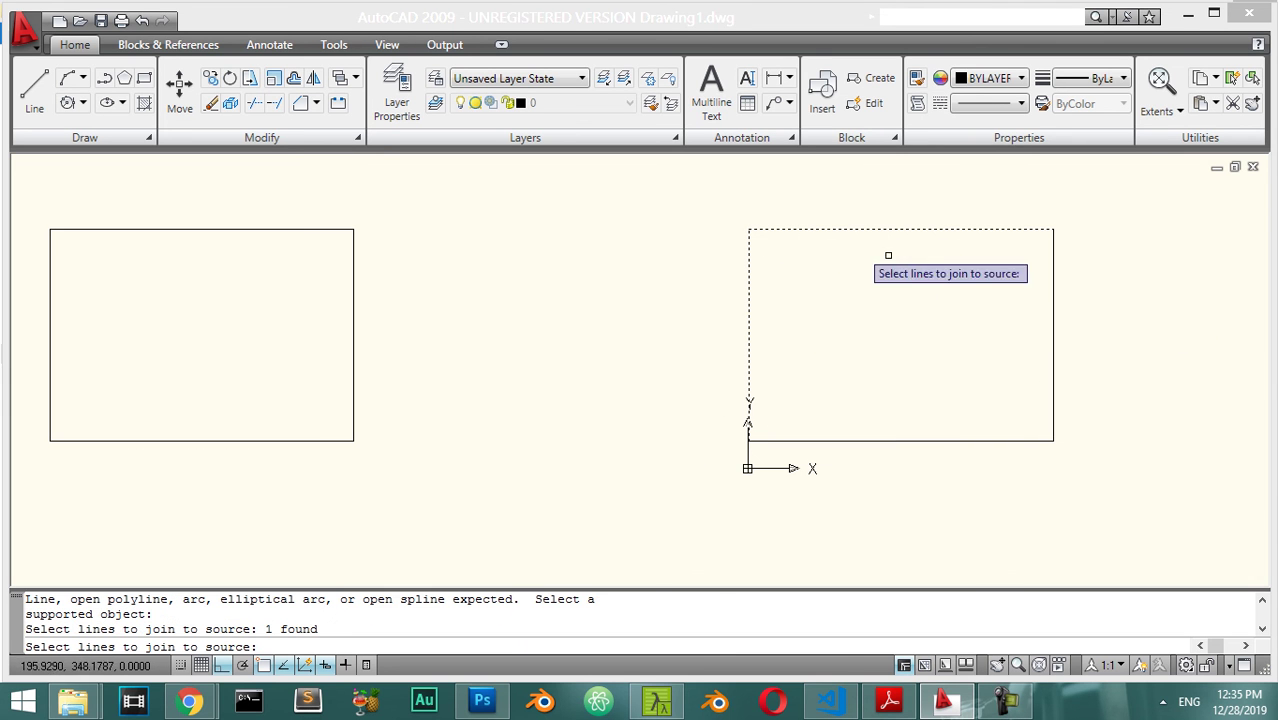
{"action": "left_click", "coordinate": [1052, 338]}
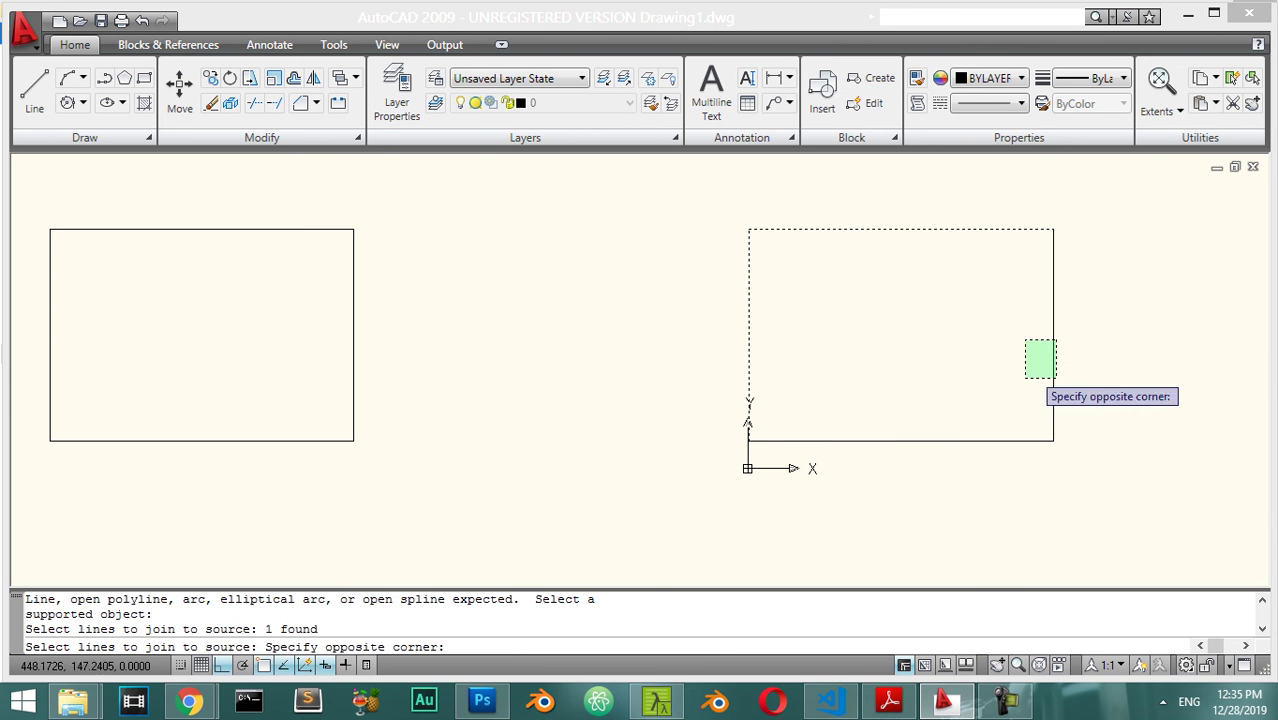
{"action": "left_click", "coordinate": [966, 448]}
{"action": "key", "text": "Return"}
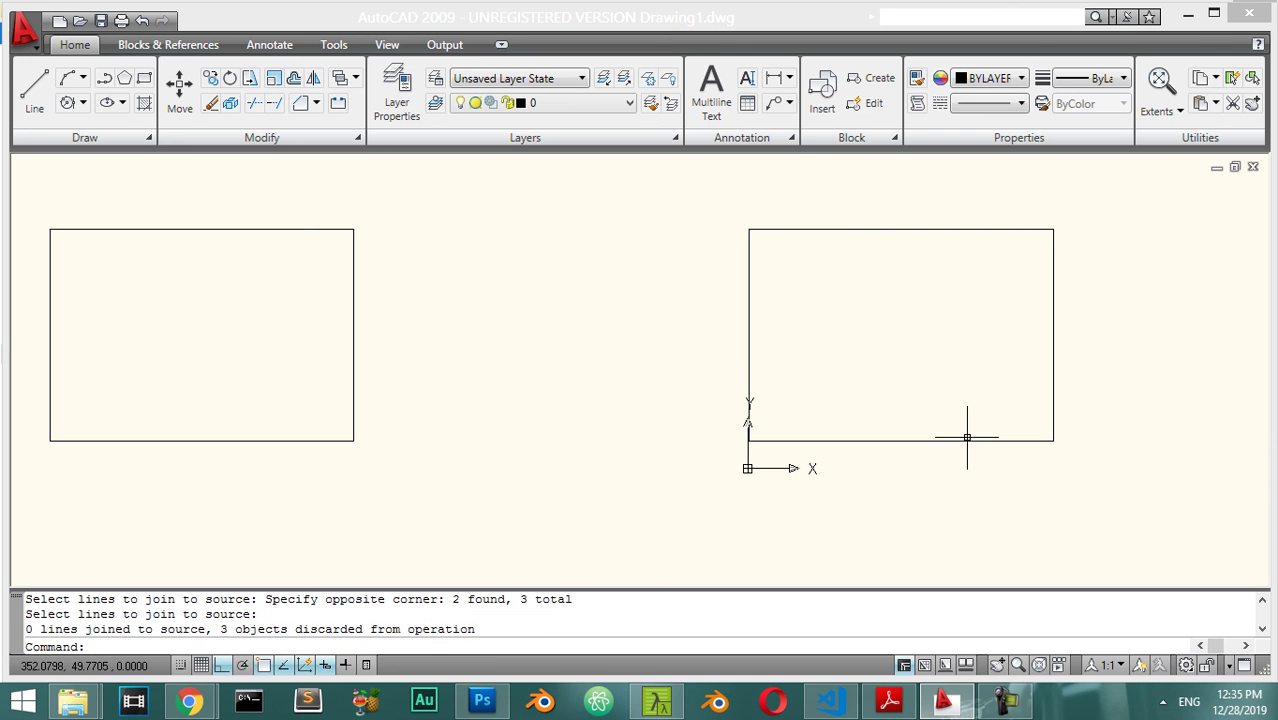
Step: Check whether the original rectangle's edges are joined by selecting the edges around its corners, clearing each selection
{"action": "left_click", "coordinate": [864, 229]}
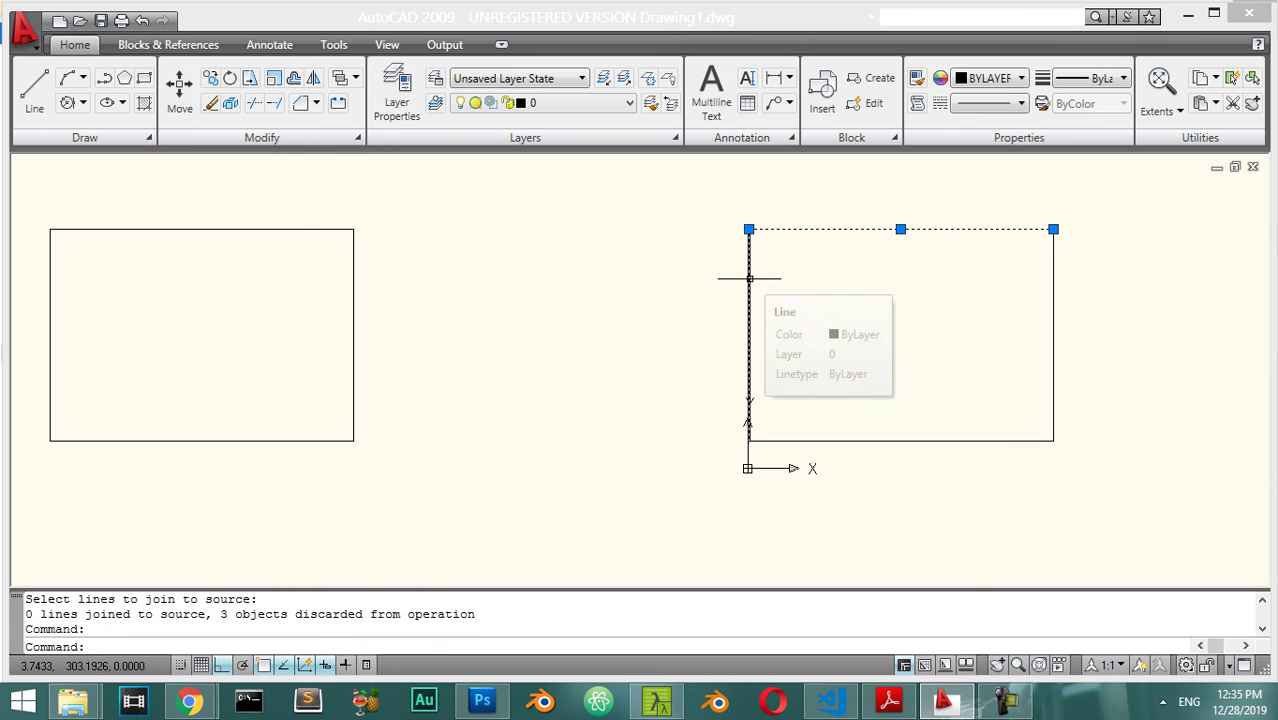
{"action": "left_click", "coordinate": [761, 352]}
{"action": "key", "text": "Escape"}
{"action": "left_click", "coordinate": [808, 206]}
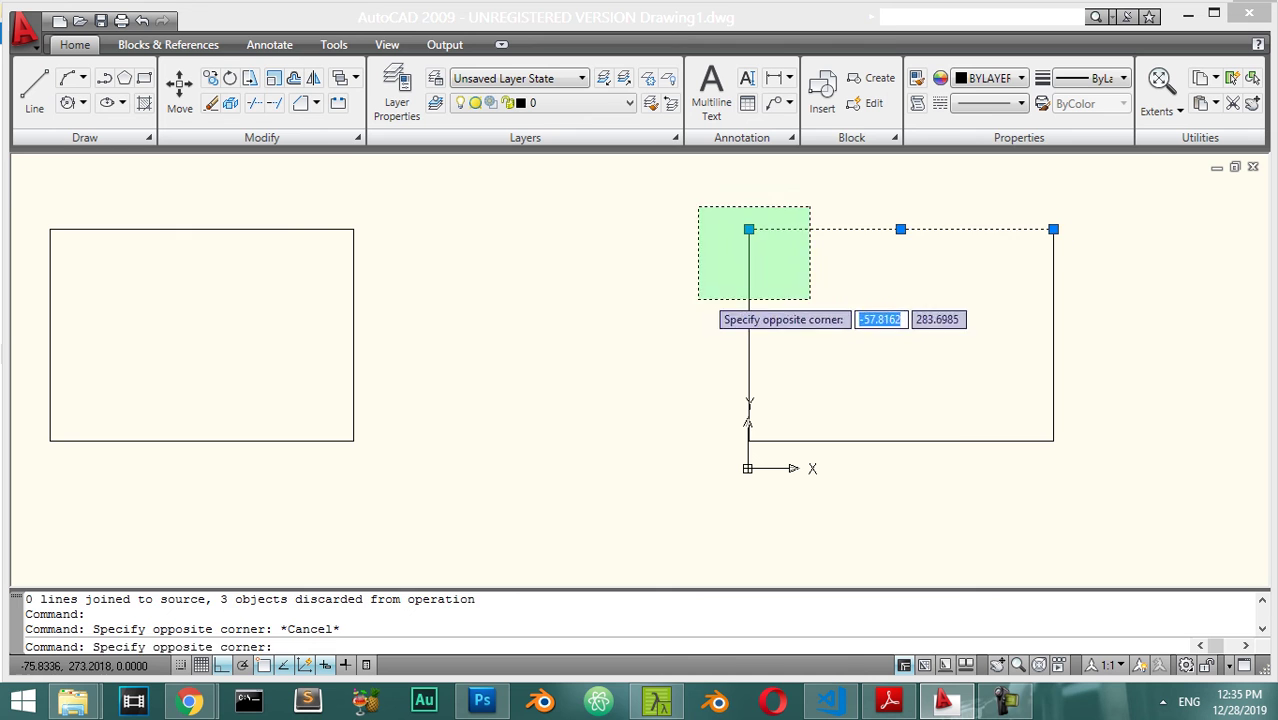
{"action": "left_click", "coordinate": [700, 294]}
{"action": "key", "text": "Escape"}
{"action": "left_click", "coordinate": [1053, 392]}
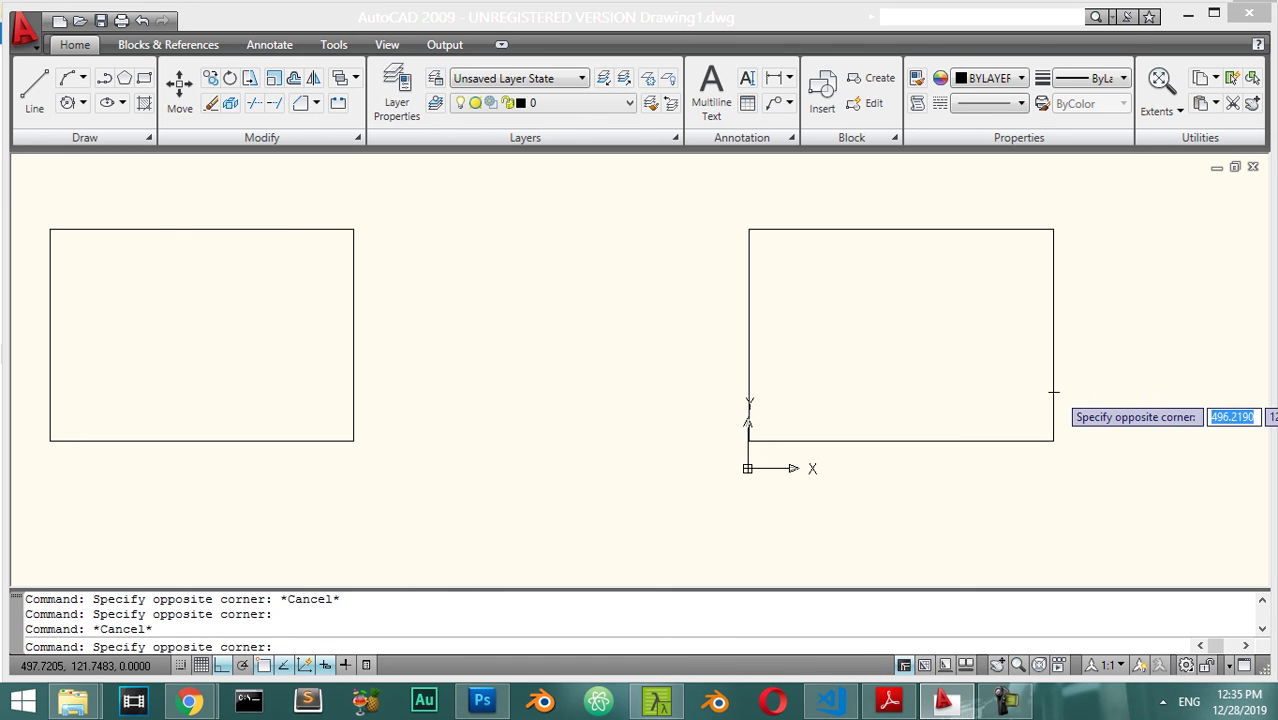
{"action": "left_click", "coordinate": [1061, 362]}
{"action": "left_click", "coordinate": [1061, 362]}
{"action": "left_click", "coordinate": [993, 436]}
{"action": "key", "text": "Escape"}
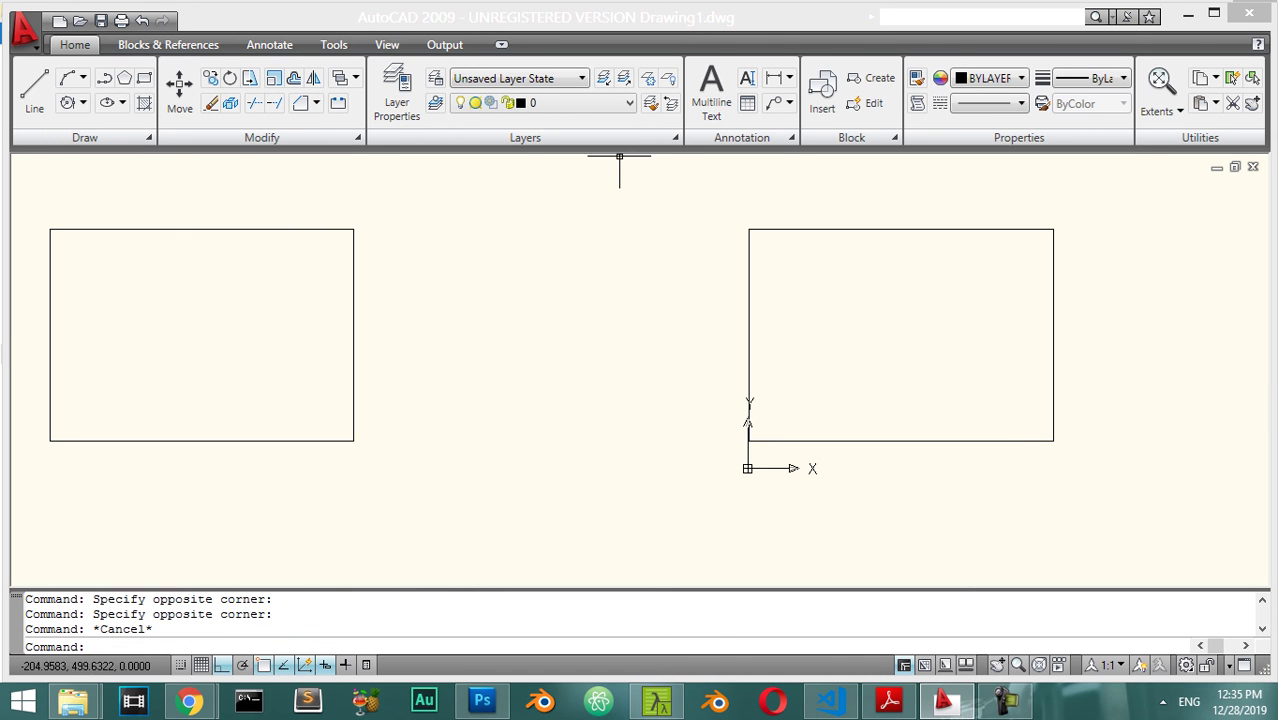
{"action": "left_click", "coordinate": [359, 137]}
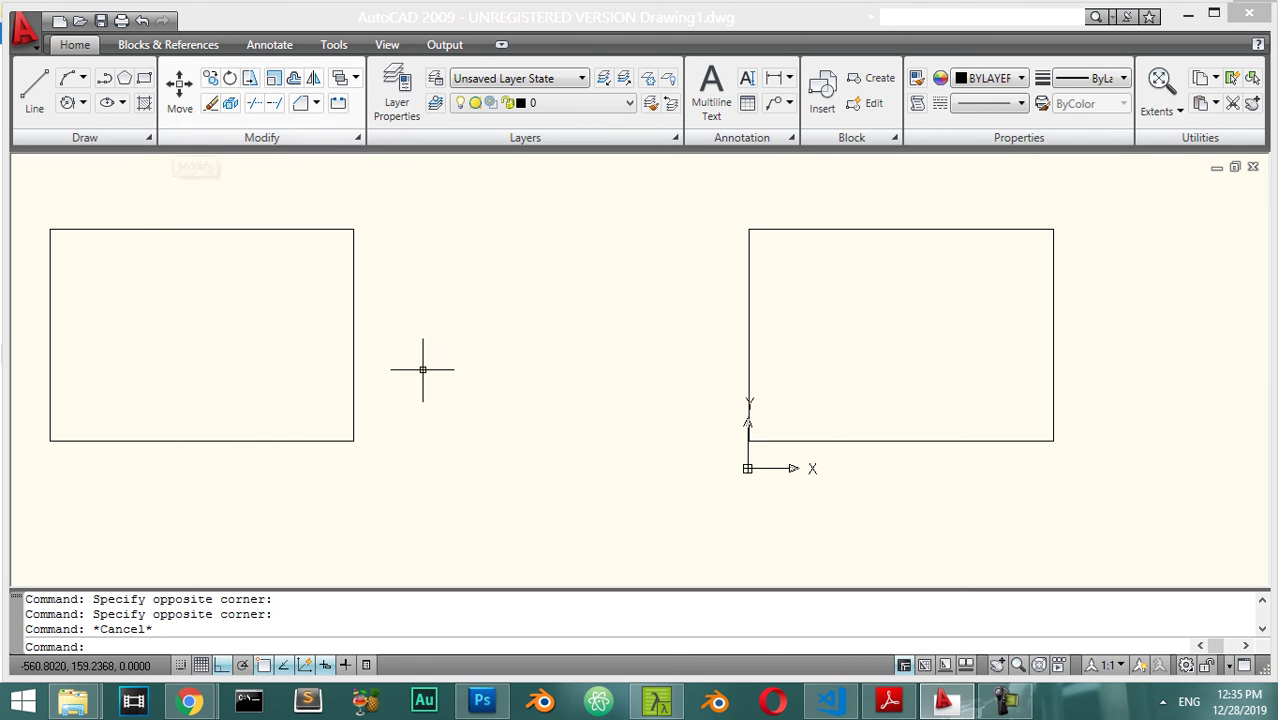
{"action": "left_click", "coordinate": [495, 206]}
{"action": "left_click", "coordinate": [290, 438]}
{"action": "key", "text": "Escape"}
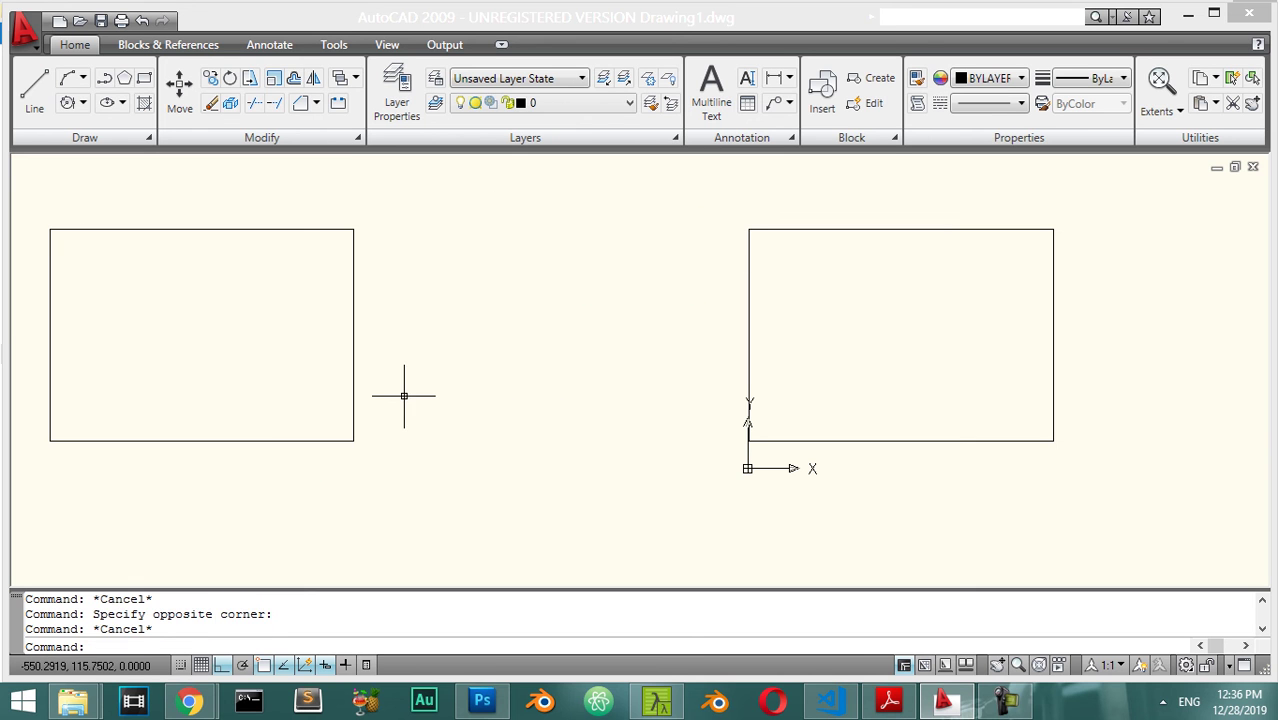
Step: Rotate the top, right and bottom lines of the mirrored rectangle 130 degrees about its lower-right corner with Ortho off
{"action": "left_click", "coordinate": [375, 213]}
{"action": "left_click", "coordinate": [212, 480]}
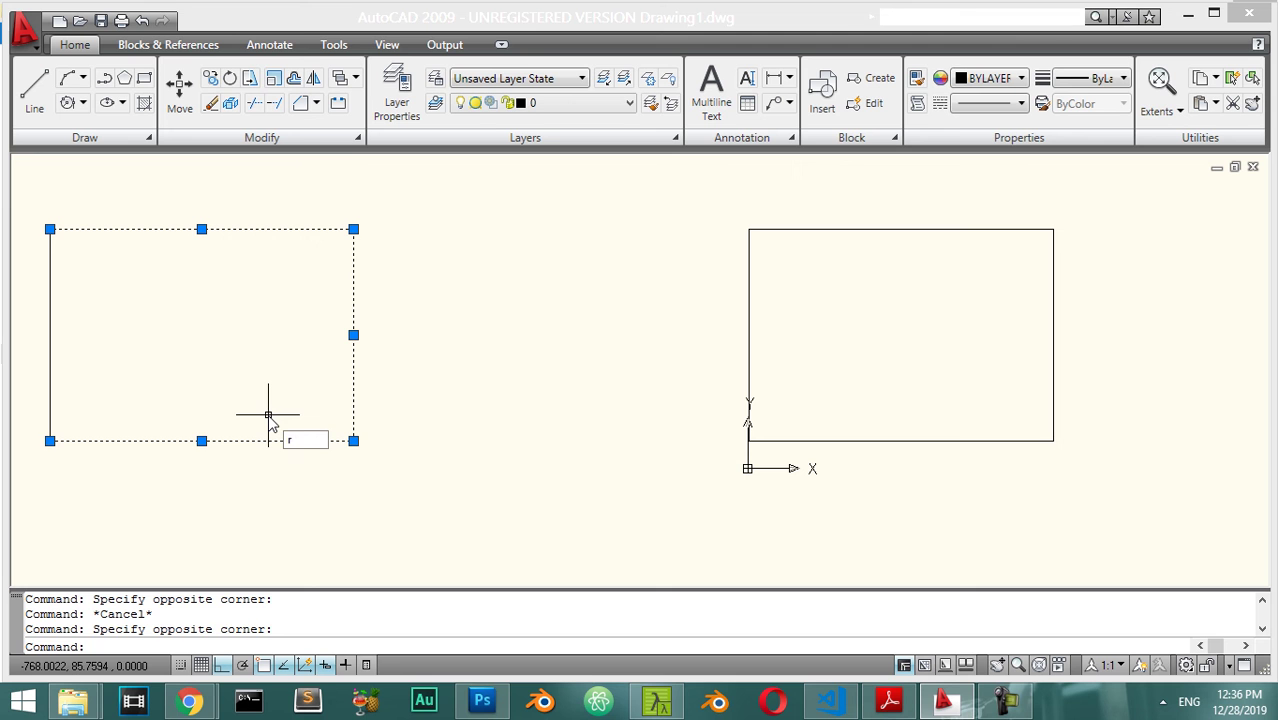
{"action": "type", "text": "ro"}
{"action": "key", "text": "Return"}
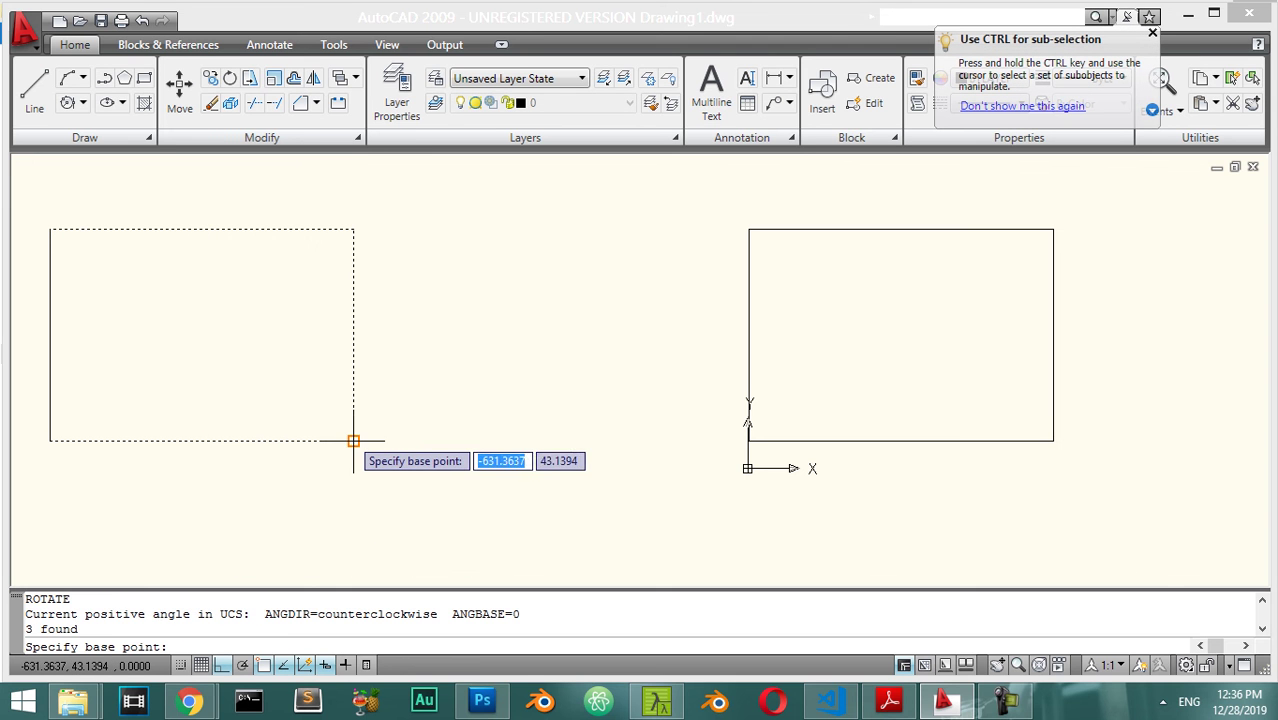
{"action": "left_click", "coordinate": [353, 440]}
{"action": "left_click", "coordinate": [224, 665]}
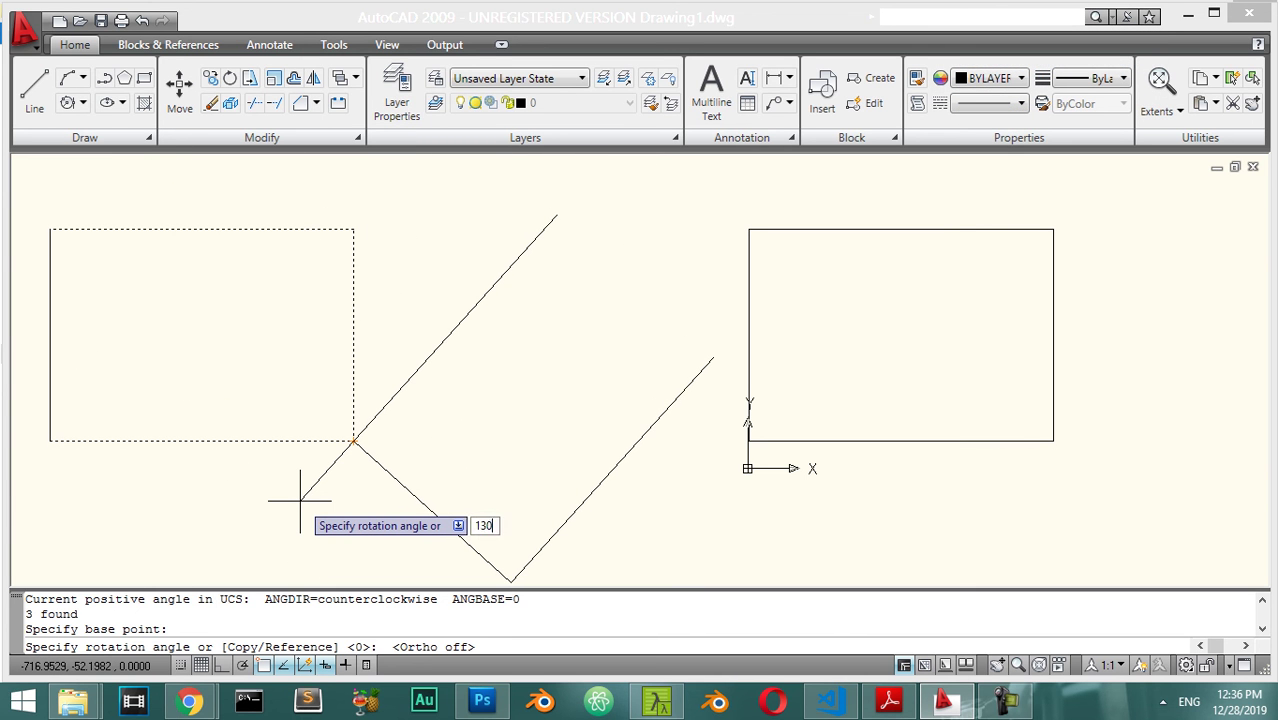
{"action": "key", "text": "Return"}
Step: Erase all remaining lines, circles and rectangles in the drawing, selected with one crossing window
{"action": "scroll", "coordinate": [357, 455], "scroll_direction": "down", "scroll_amount": 4}
{"action": "left_click", "coordinate": [440, 445]}
{"action": "left_click", "coordinate": [300, 551]}
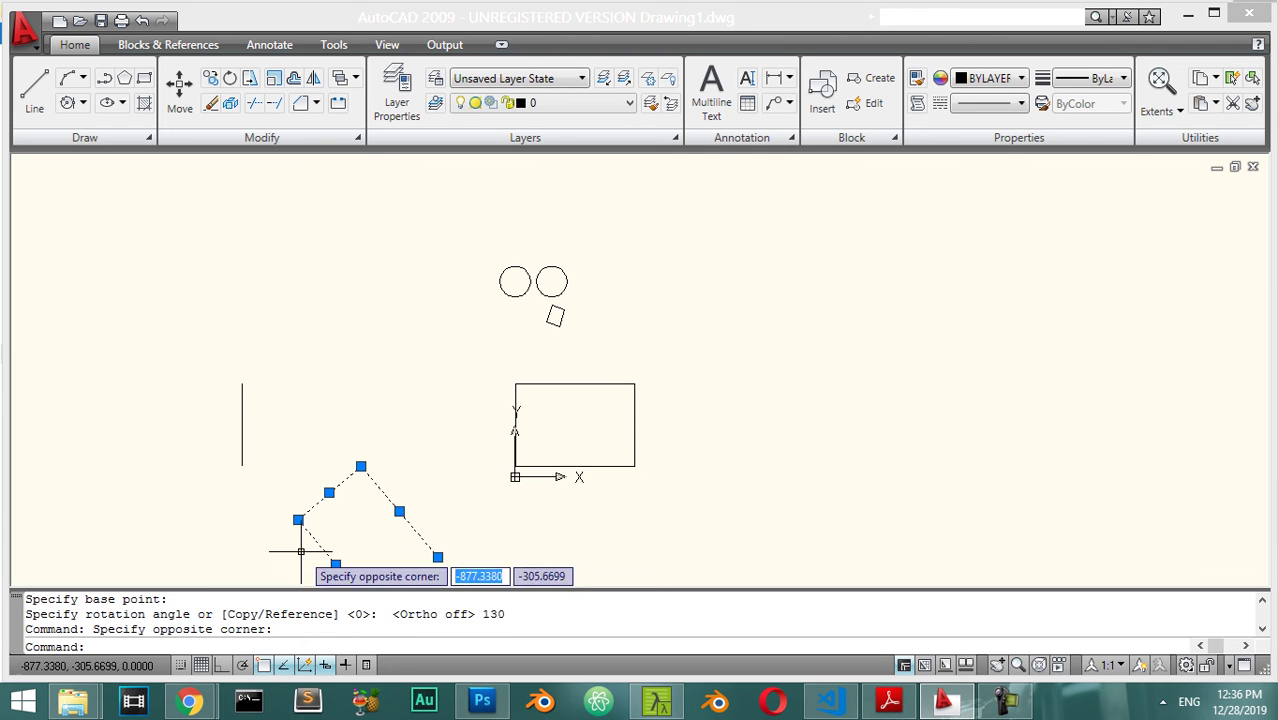
{"action": "key", "text": "Escape"}
{"action": "left_click", "coordinate": [758, 240]}
{"action": "left_click", "coordinate": [131, 523]}
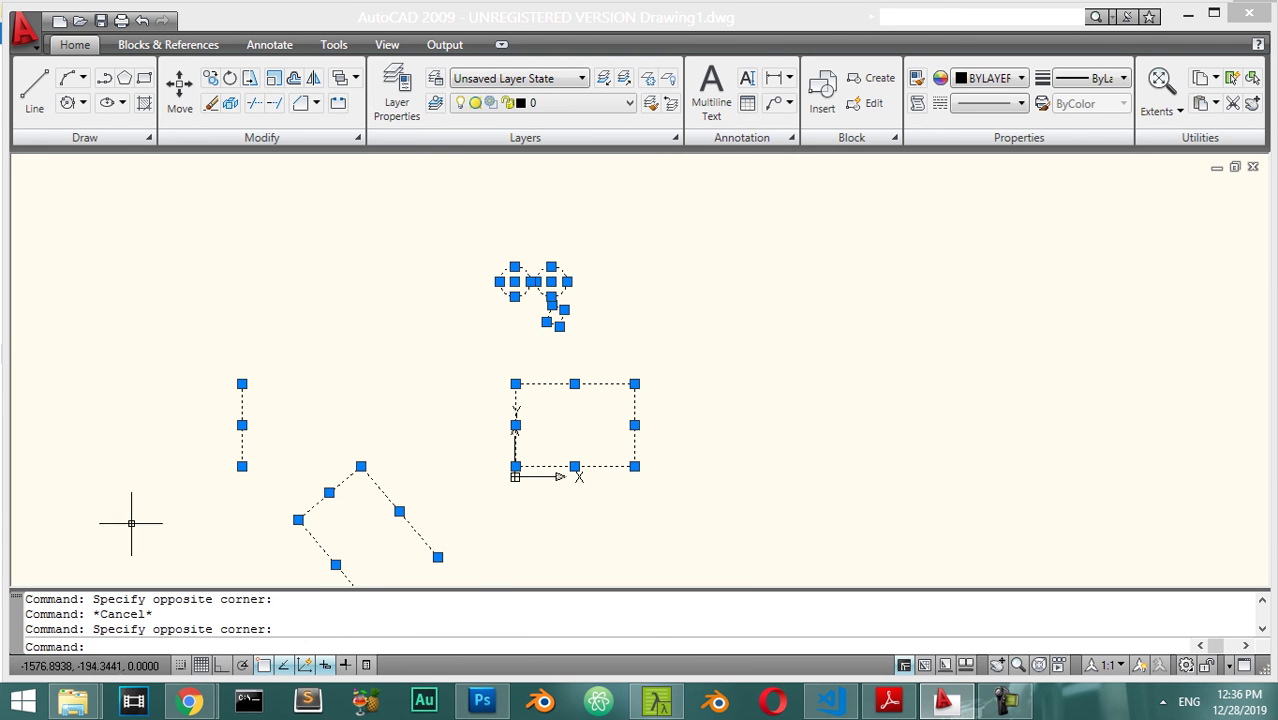
{"action": "type", "text": "e"}
{"action": "key", "text": "Return"}
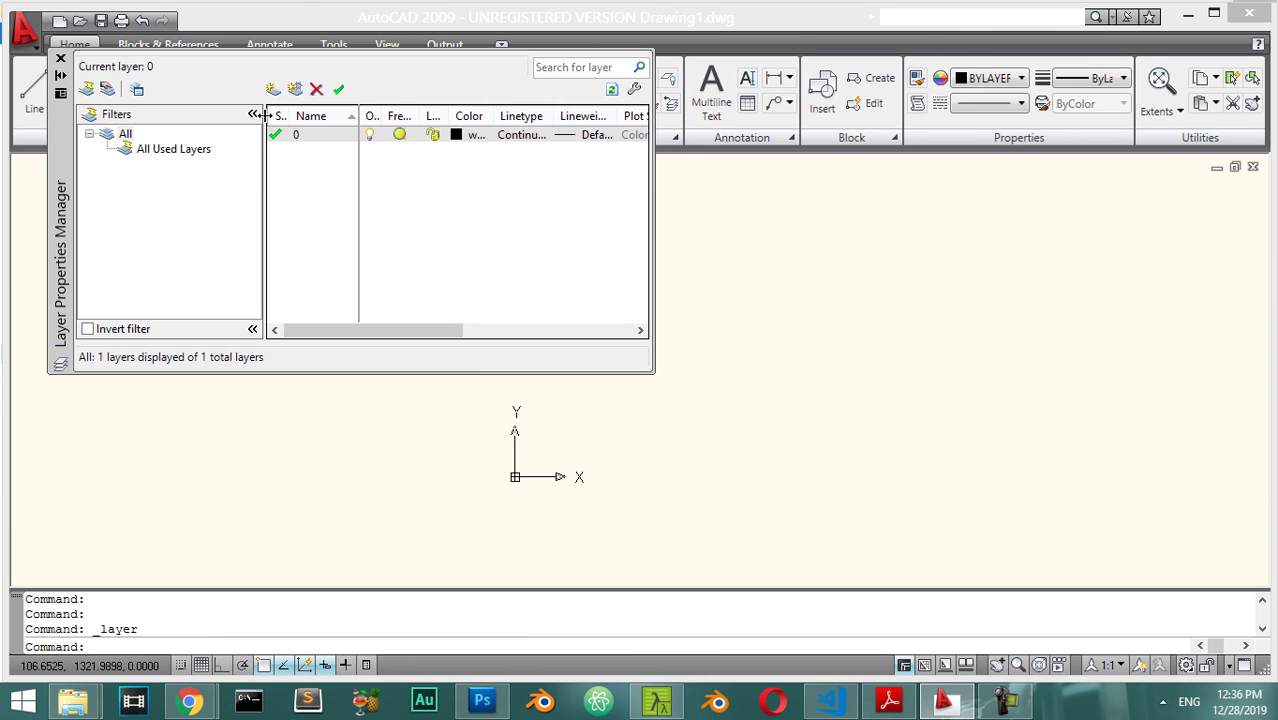
Step: Create a layer named lines and set its color to index color 140
{"action": "left_click", "coordinate": [272, 89]}
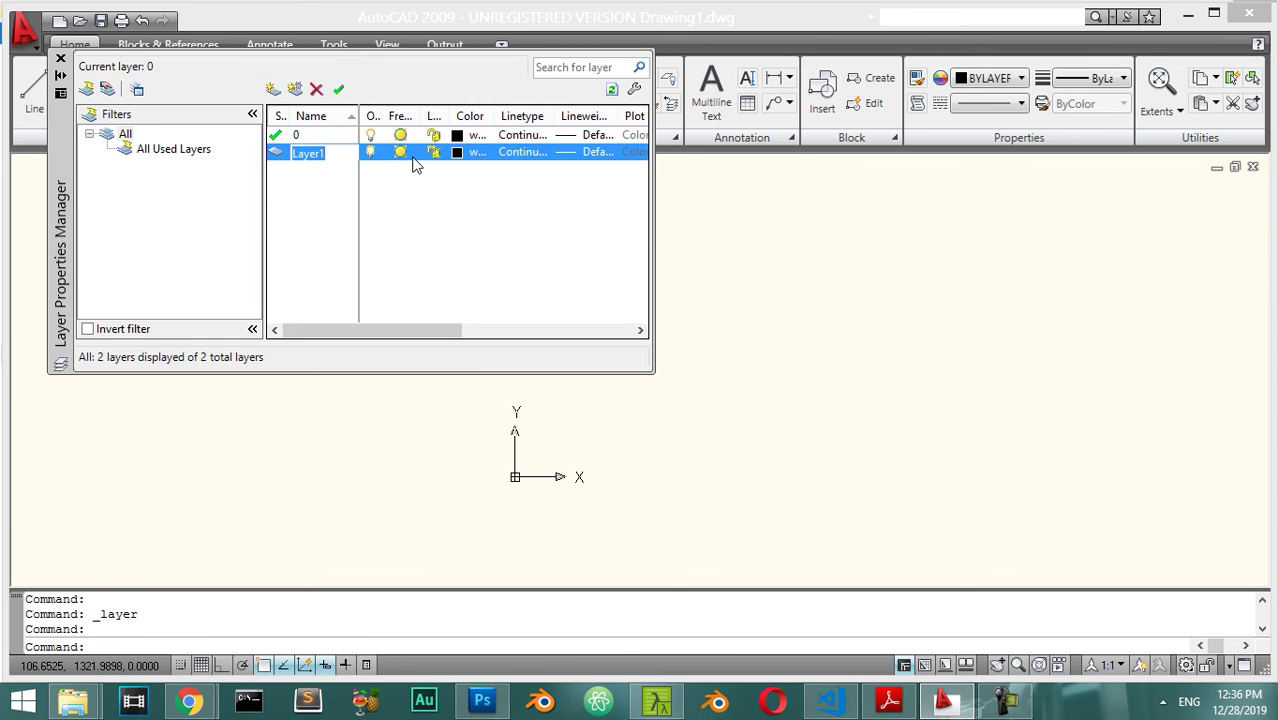
{"action": "key", "text": "Return"}
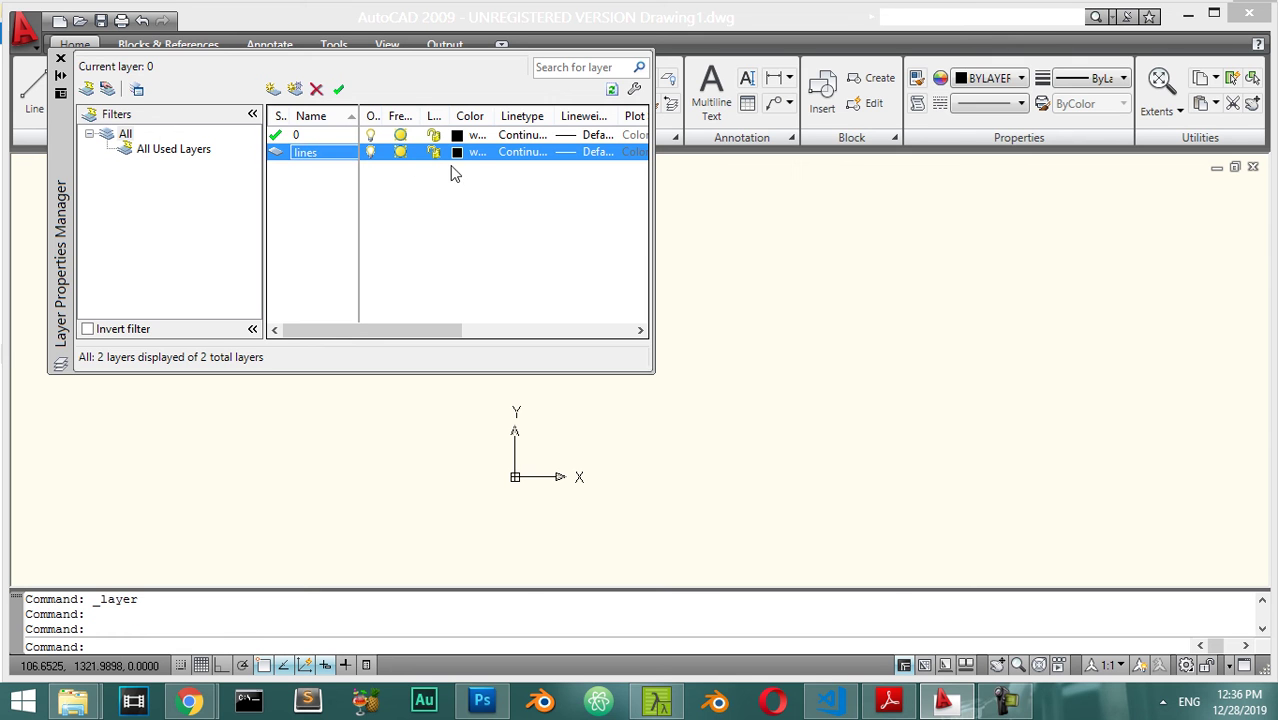
{"action": "left_click", "coordinate": [461, 158]}
{"action": "left_click", "coordinate": [529, 276]}
{"action": "left_click", "coordinate": [529, 305]}
{"action": "left_click", "coordinate": [655, 286]}
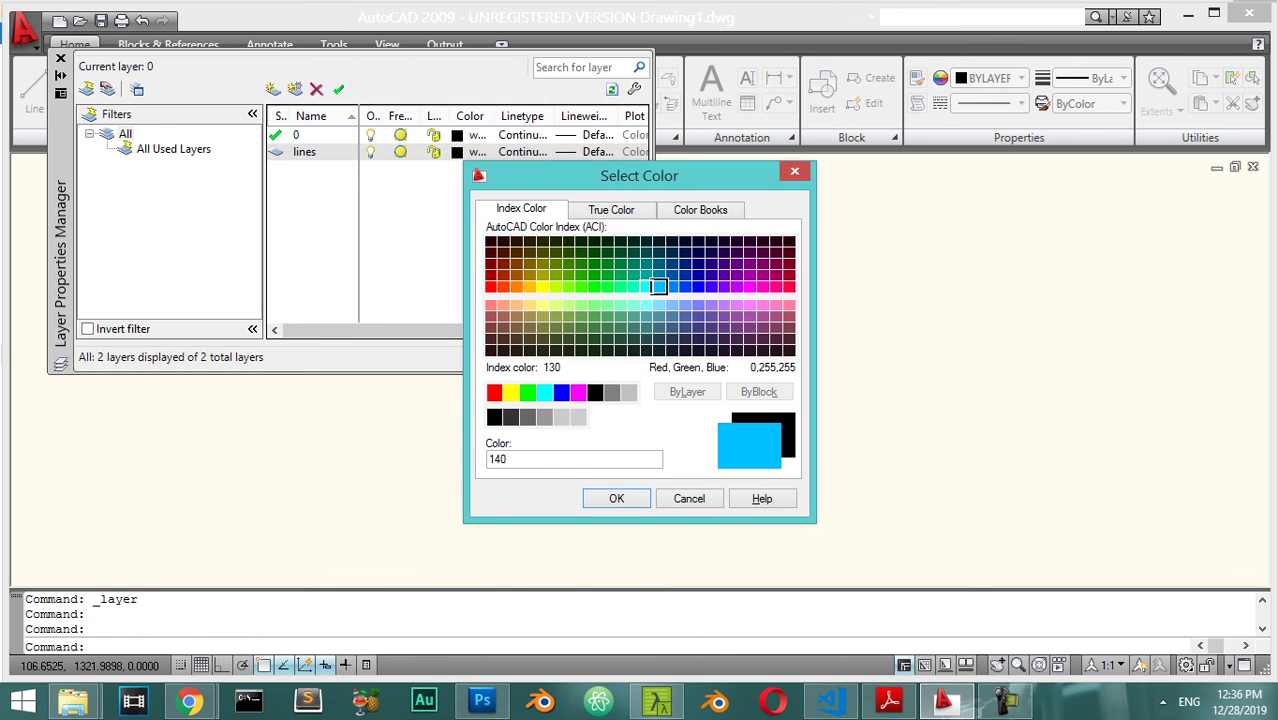
{"action": "left_click", "coordinate": [620, 498]}
Step: Create a second layer named rectanfgl and set its color to index color 30
{"action": "left_click", "coordinate": [273, 90]}
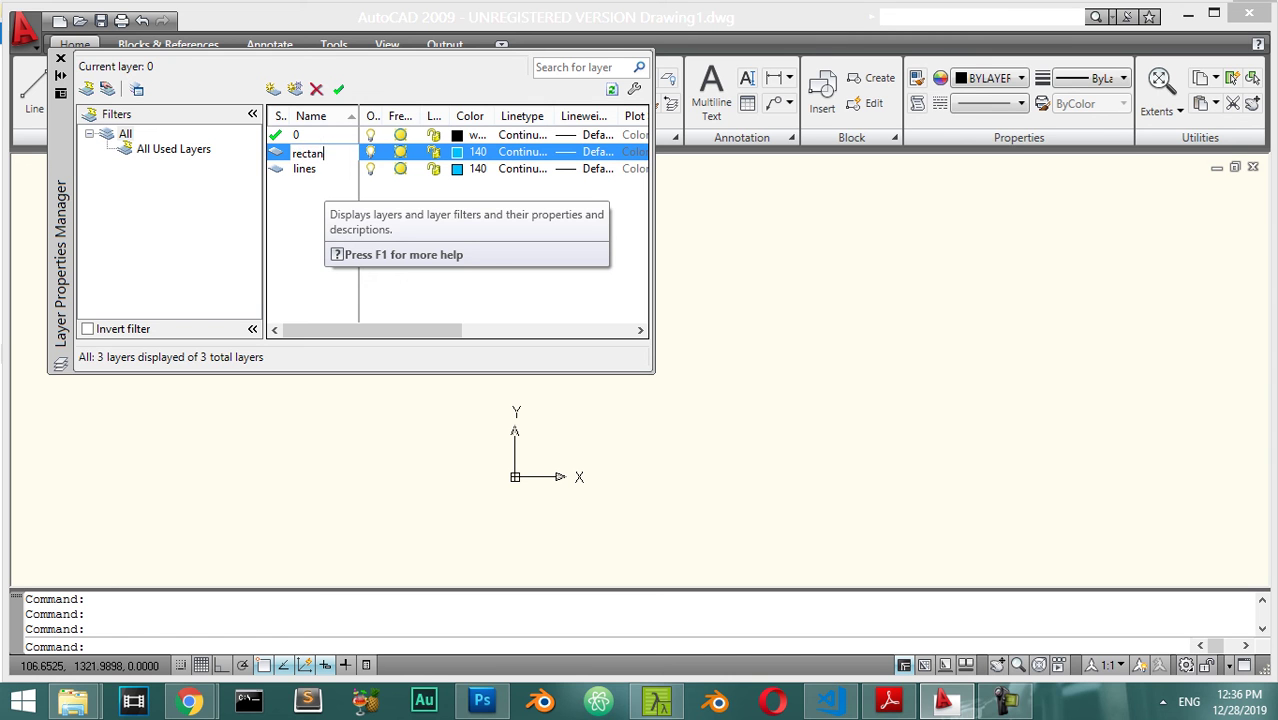
{"action": "left_click", "coordinate": [462, 152]}
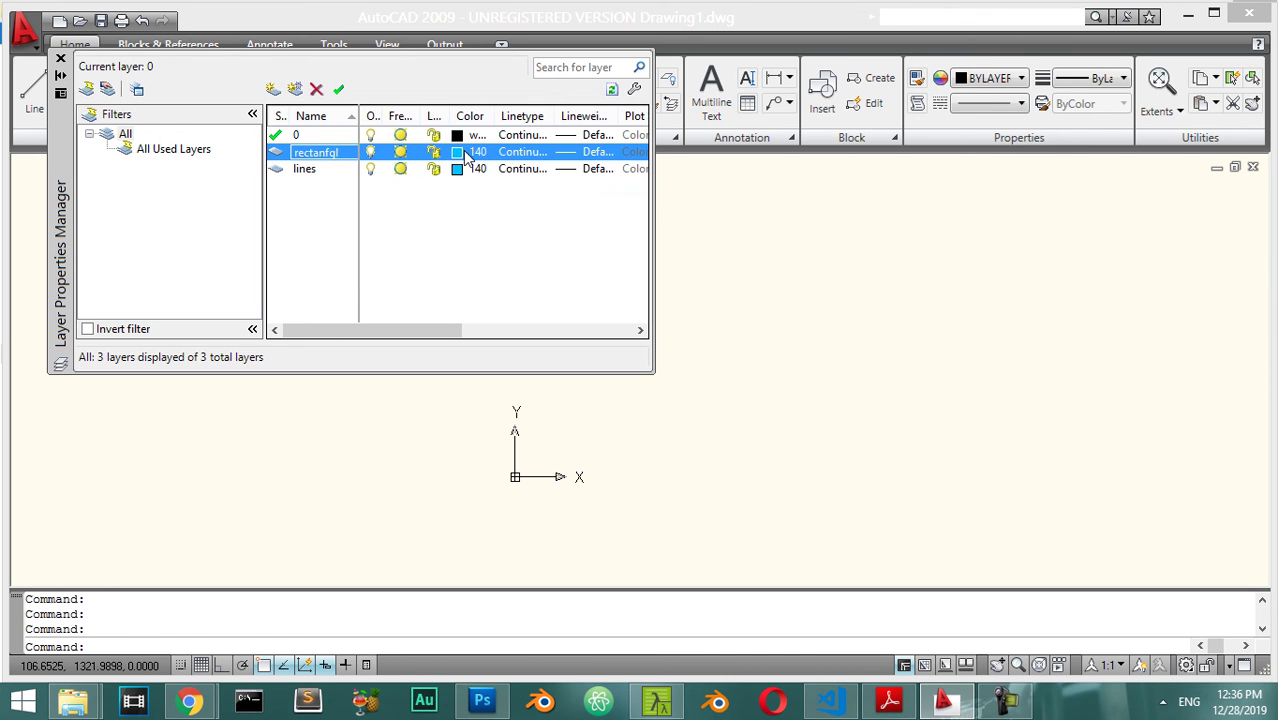
{"action": "left_click", "coordinate": [581, 305]}
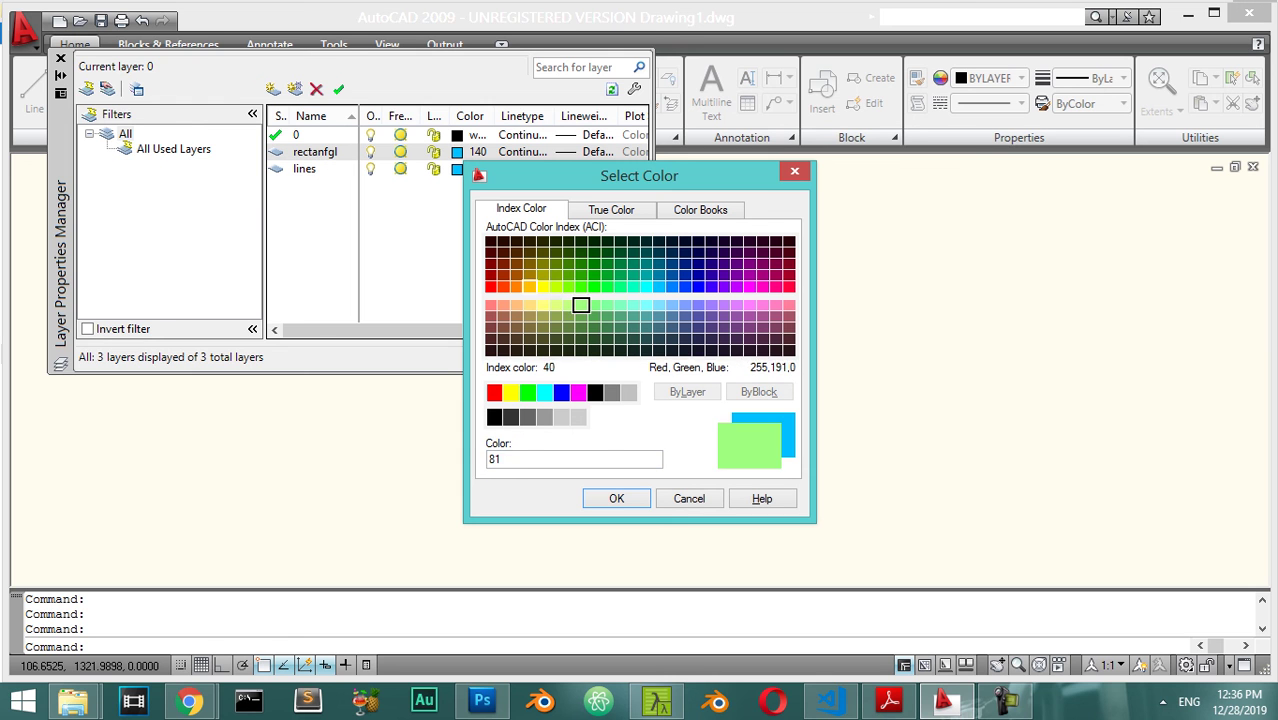
{"action": "left_click", "coordinate": [687, 391]}
{"action": "left_click", "coordinate": [515, 286]}
{"action": "left_click", "coordinate": [616, 498]}
Step: Load the ACAD_ISO03W100 linetype from acad.lin while keeping the lines layer's linetype Continuous
{"action": "left_click", "coordinate": [527, 155]}
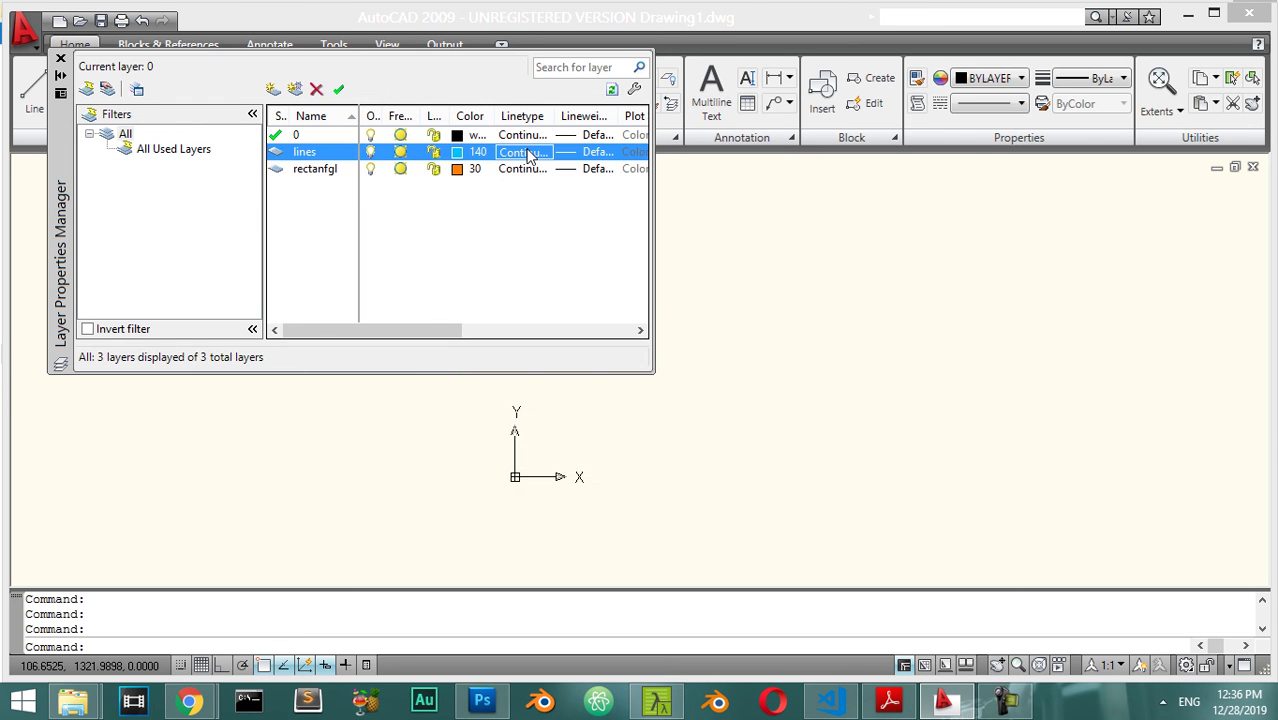
{"action": "left_click", "coordinate": [524, 152]}
{"action": "left_click", "coordinate": [679, 451]}
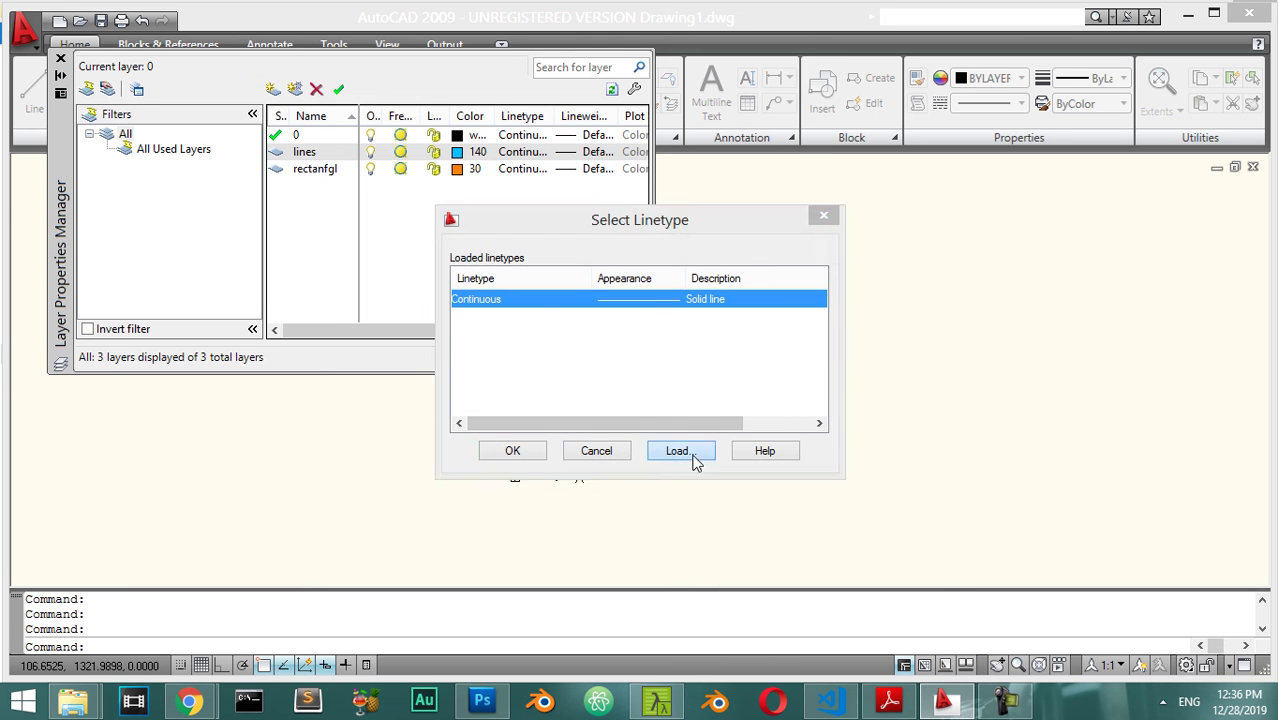
{"action": "scroll", "coordinate": [598, 350], "scroll_direction": "down", "scroll_amount": 12}
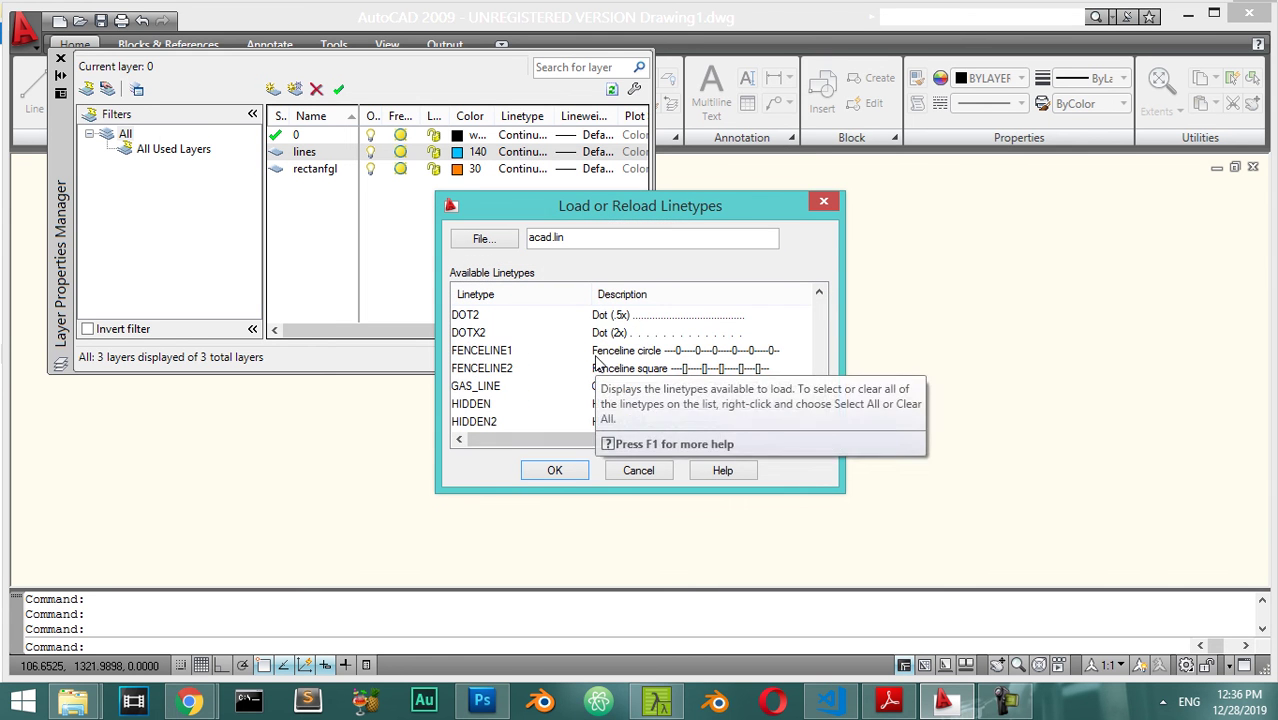
{"action": "left_click", "coordinate": [540, 469]}
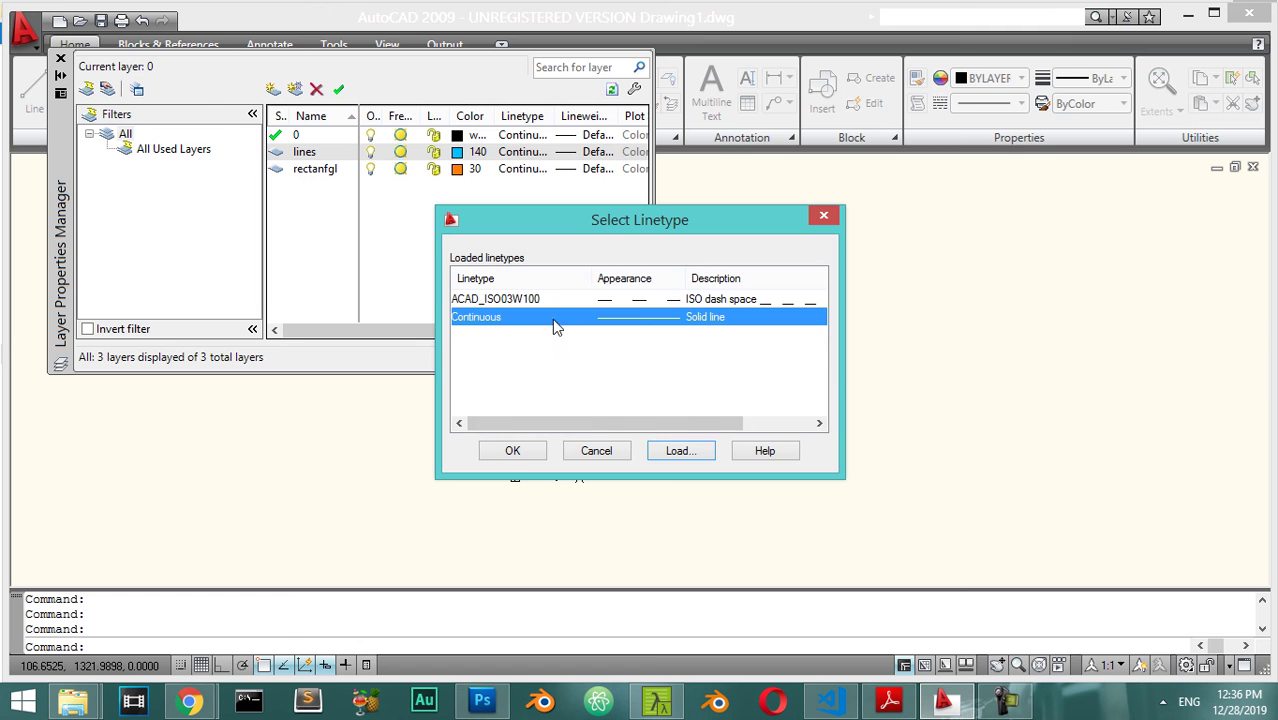
{"action": "left_click", "coordinate": [512, 451]}
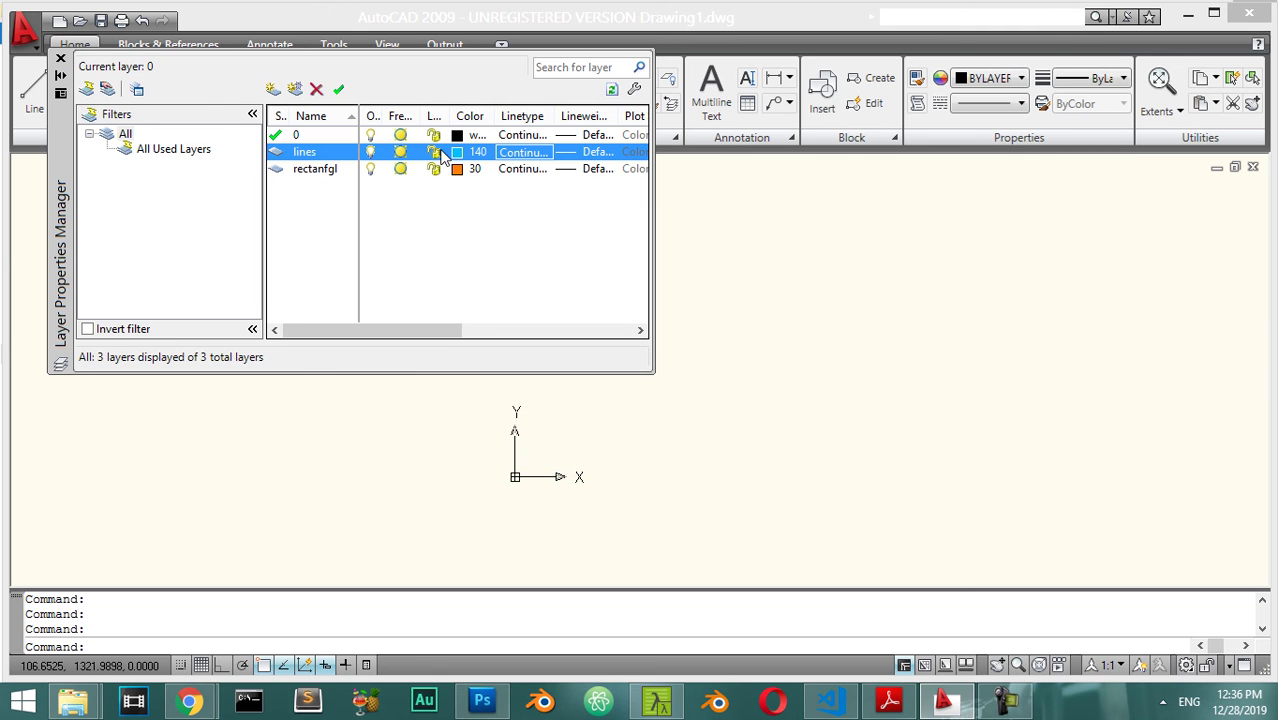
Step: Review the lines layer's freeze and on/off settings and close the Layer Properties Manager
{"action": "left_click", "coordinate": [402, 153]}
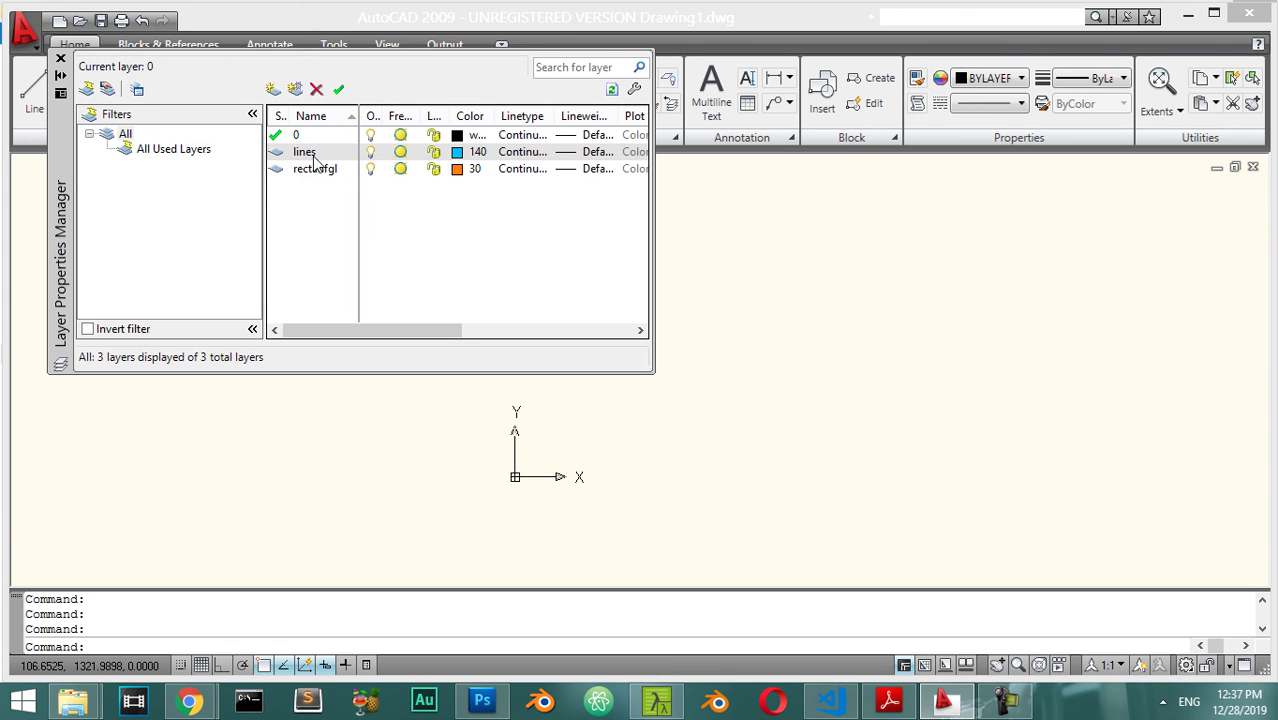
{"action": "left_click", "coordinate": [368, 155]}
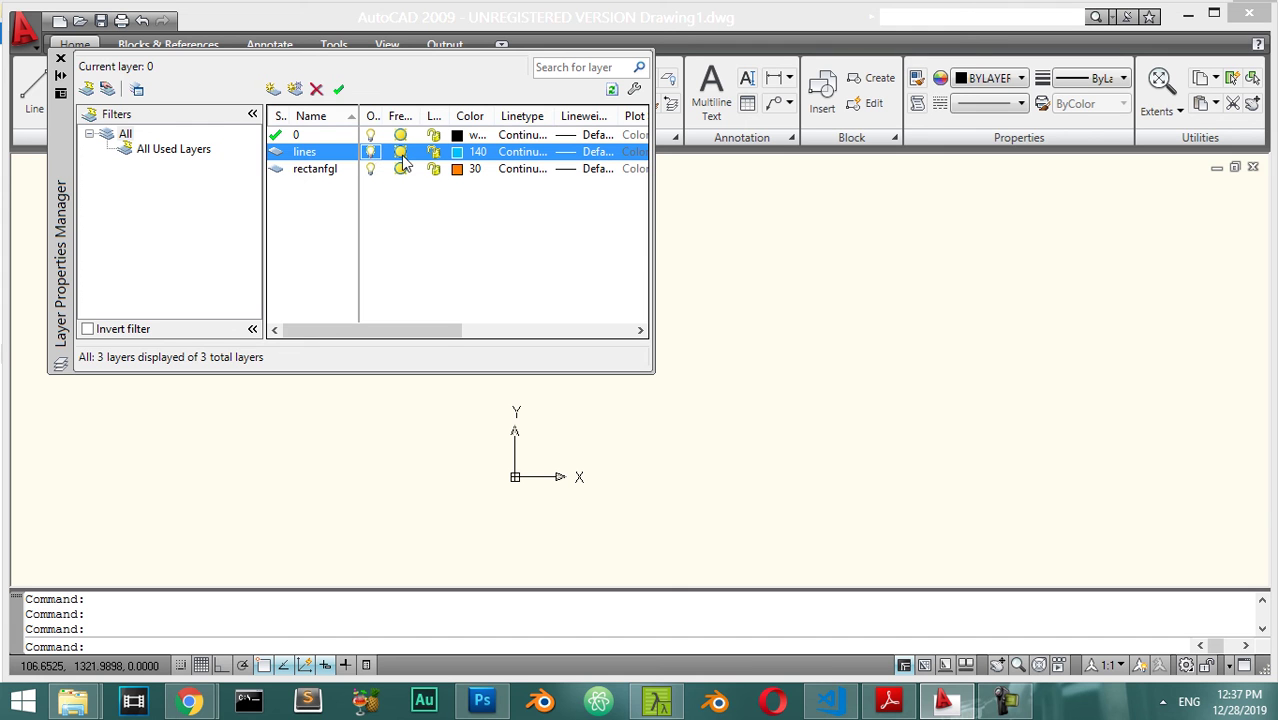
{"action": "left_click", "coordinate": [60, 59]}
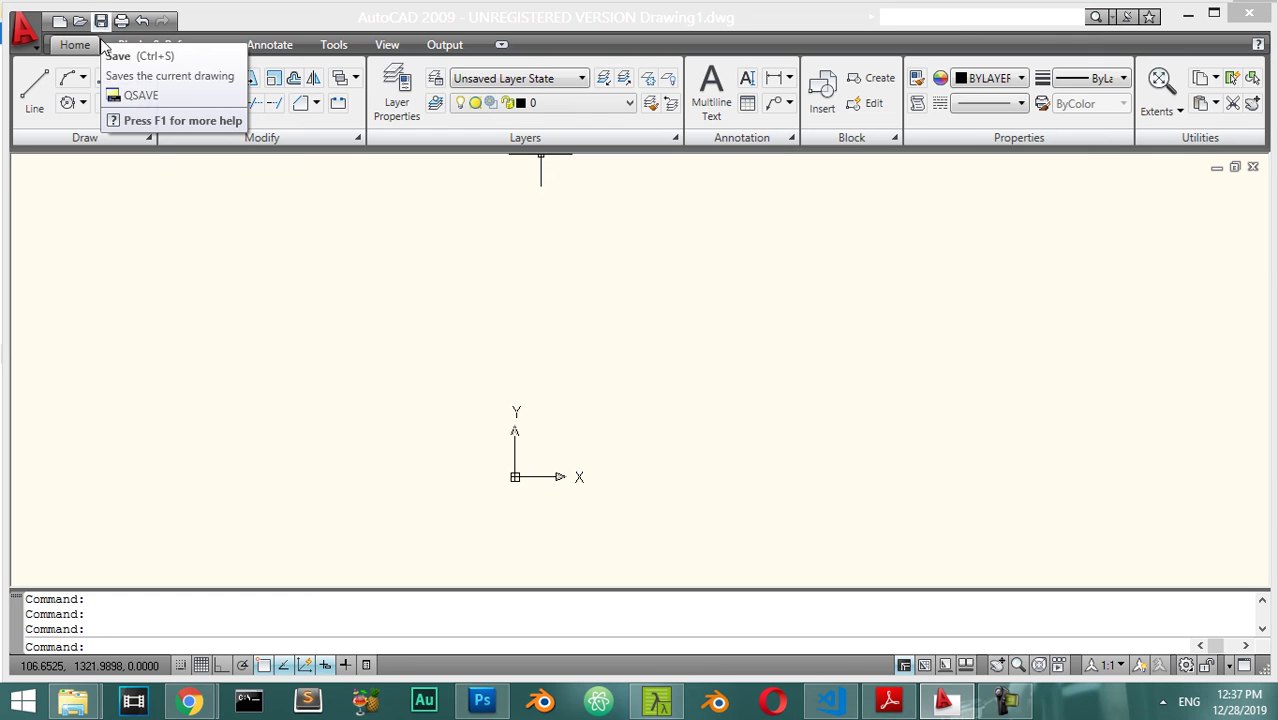
{"action": "left_click", "coordinate": [101, 24]}
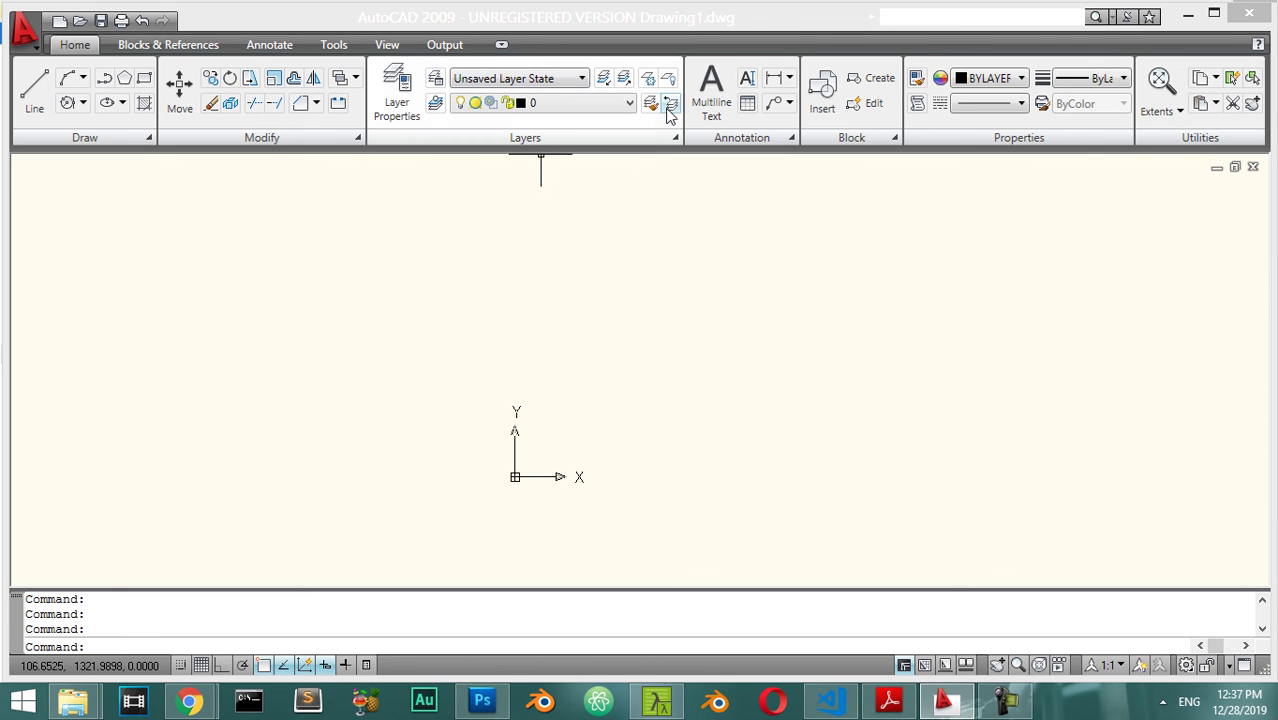